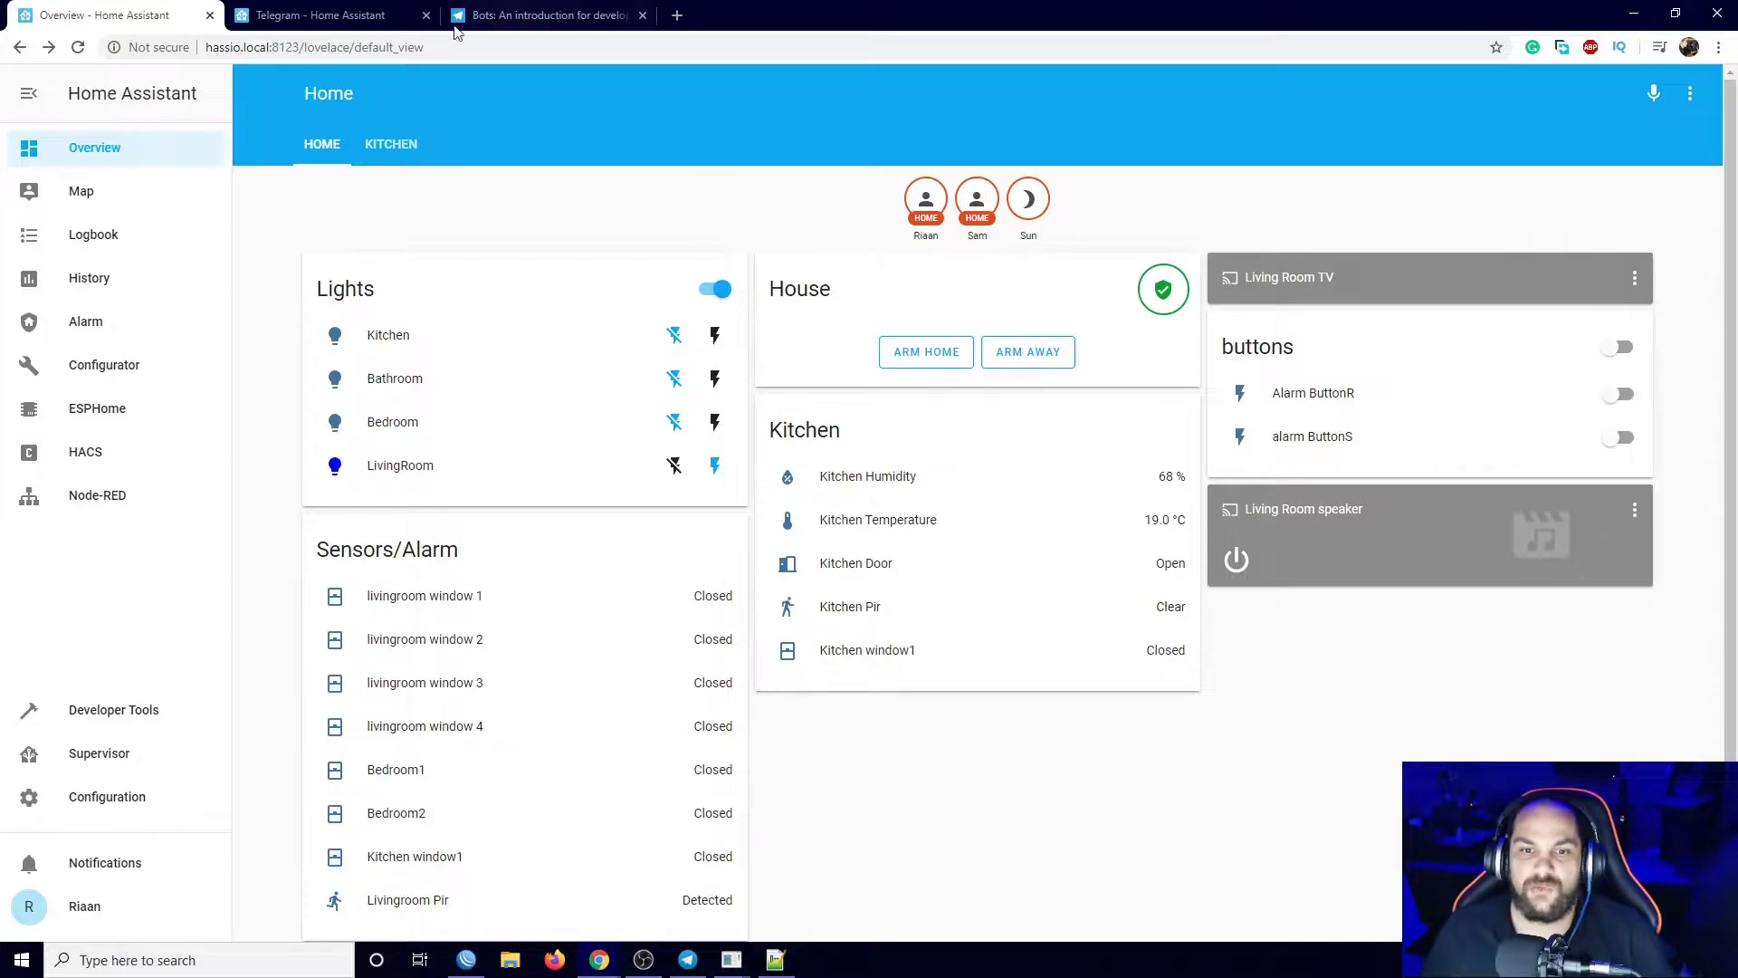
Review the Home Assistant Telegram integration page and the BotFather section of Telegram's bot documentation, returning to the Home Assistant overview.
{"action": "left_click", "coordinate": [385, 22]}
{"action": "scroll", "coordinate": [520, 208], "scroll_direction": "down", "scroll_amount": 7}
{"action": "scroll", "coordinate": [530, 435], "scroll_direction": "up", "scroll_amount": 11}
{"action": "left_click", "coordinate": [514, 22]}
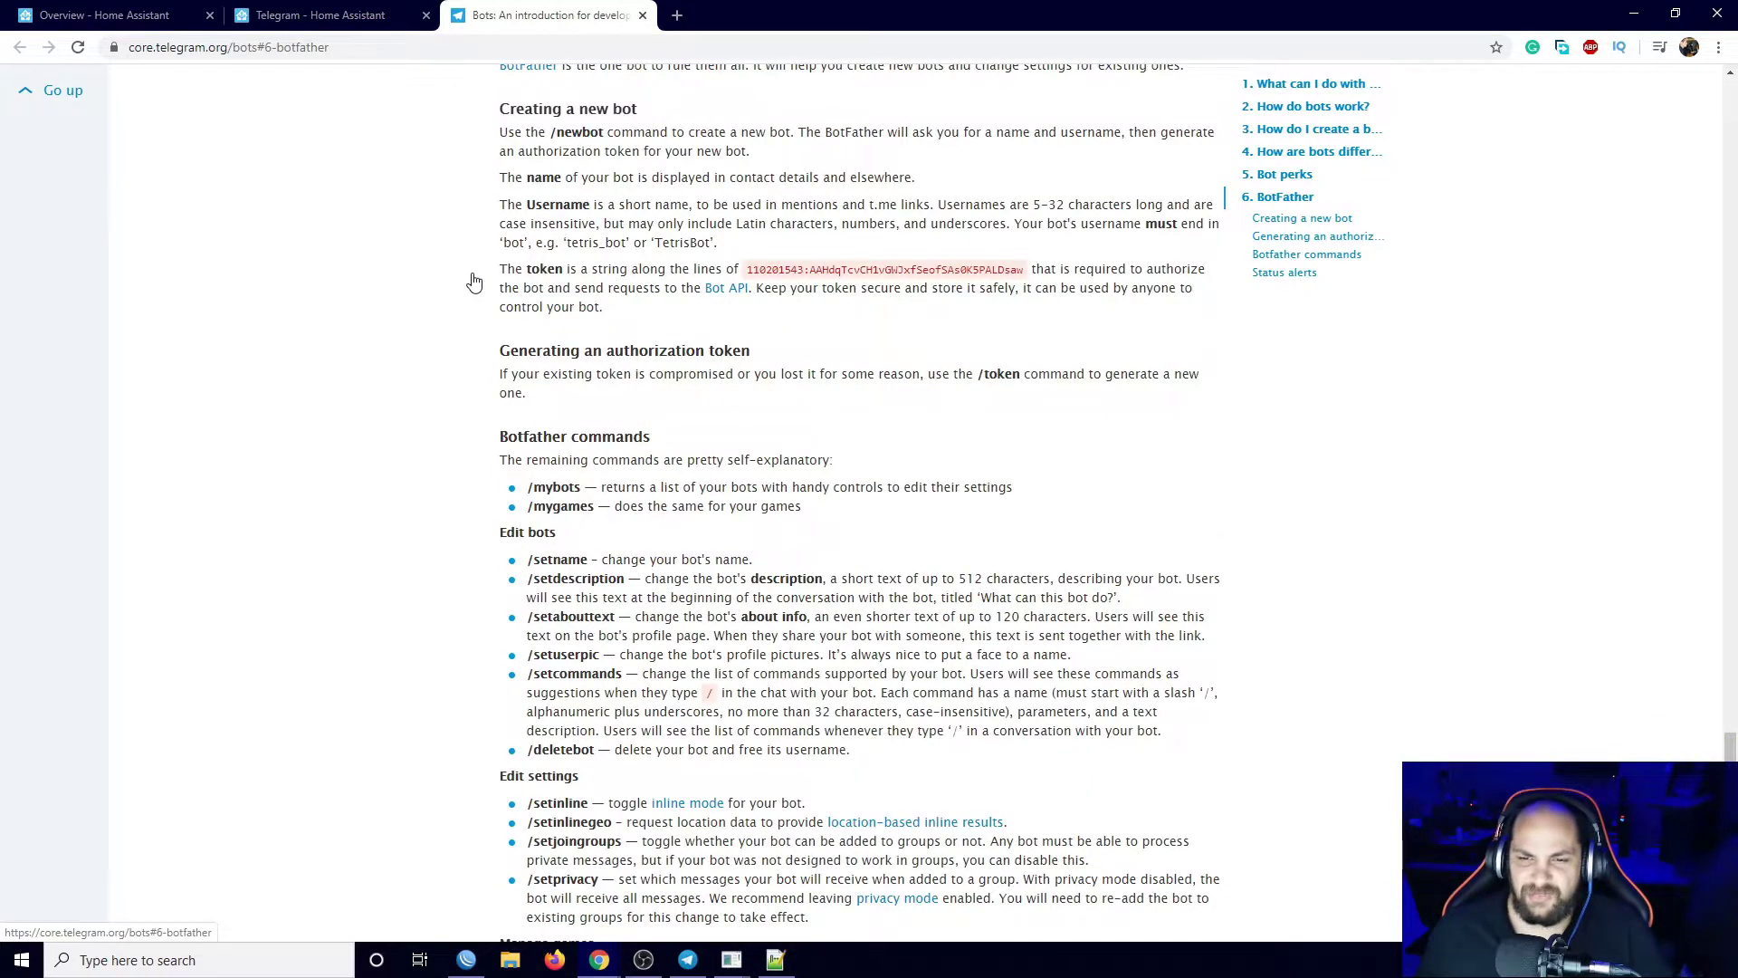
{"action": "scroll", "coordinate": [474, 282], "scroll_direction": "up", "scroll_amount": 4}
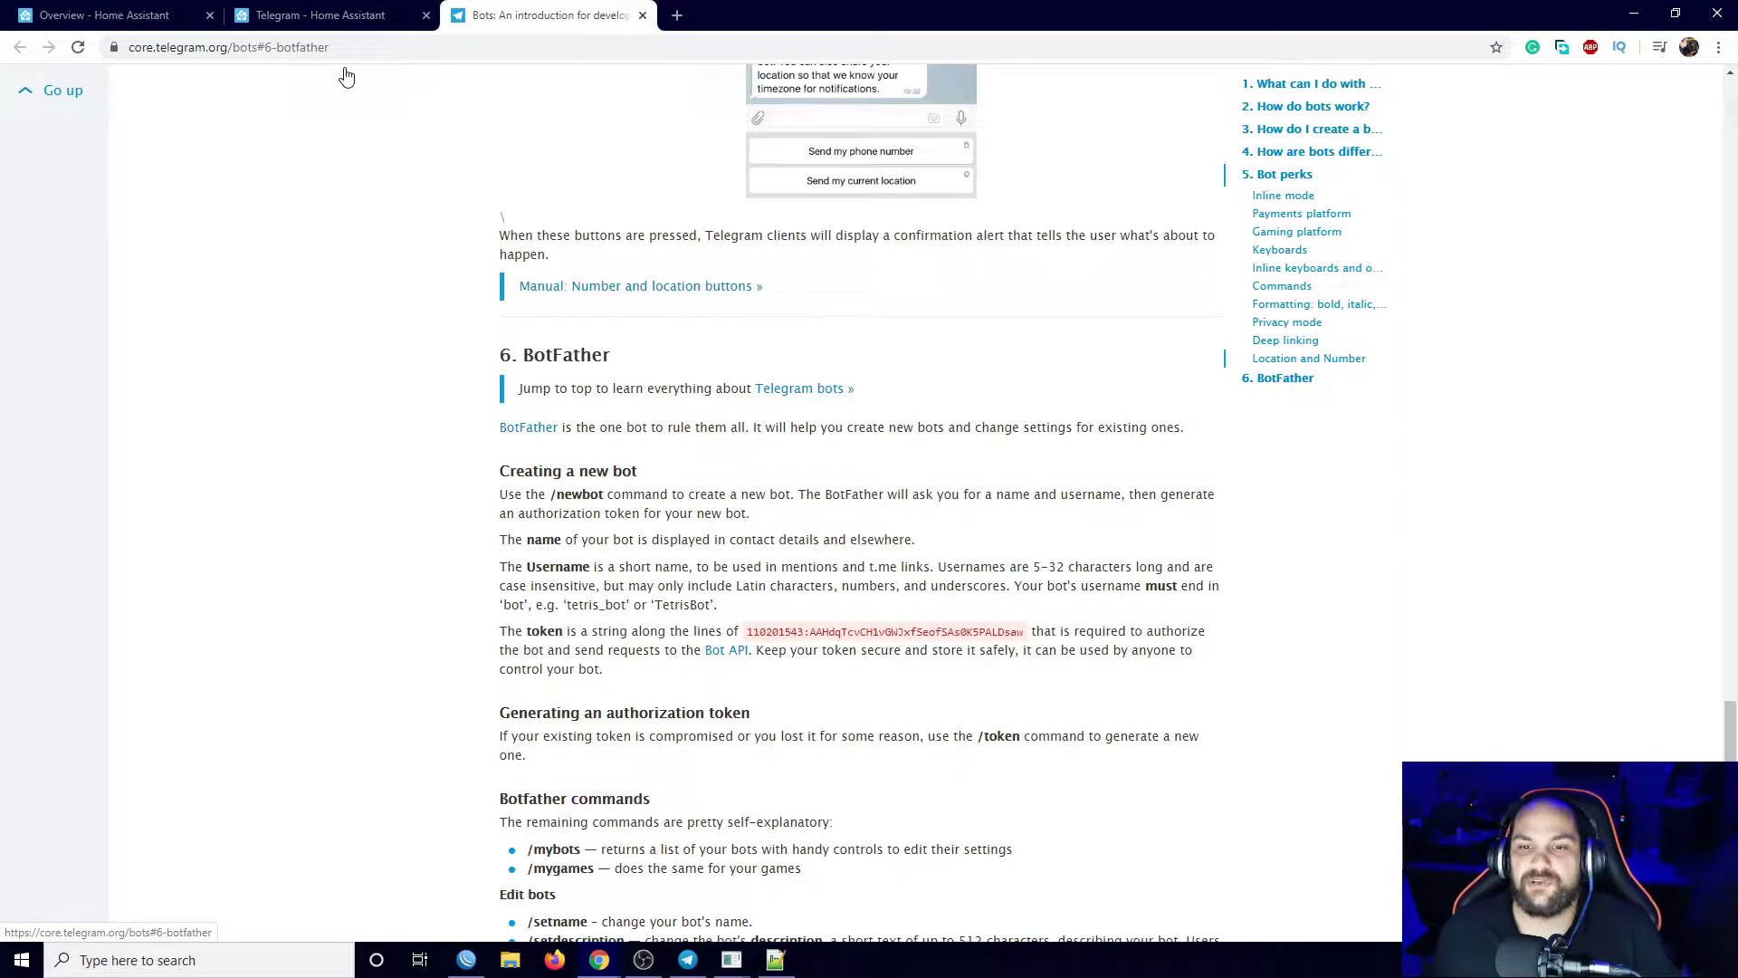
{"action": "left_click", "coordinate": [145, 18]}
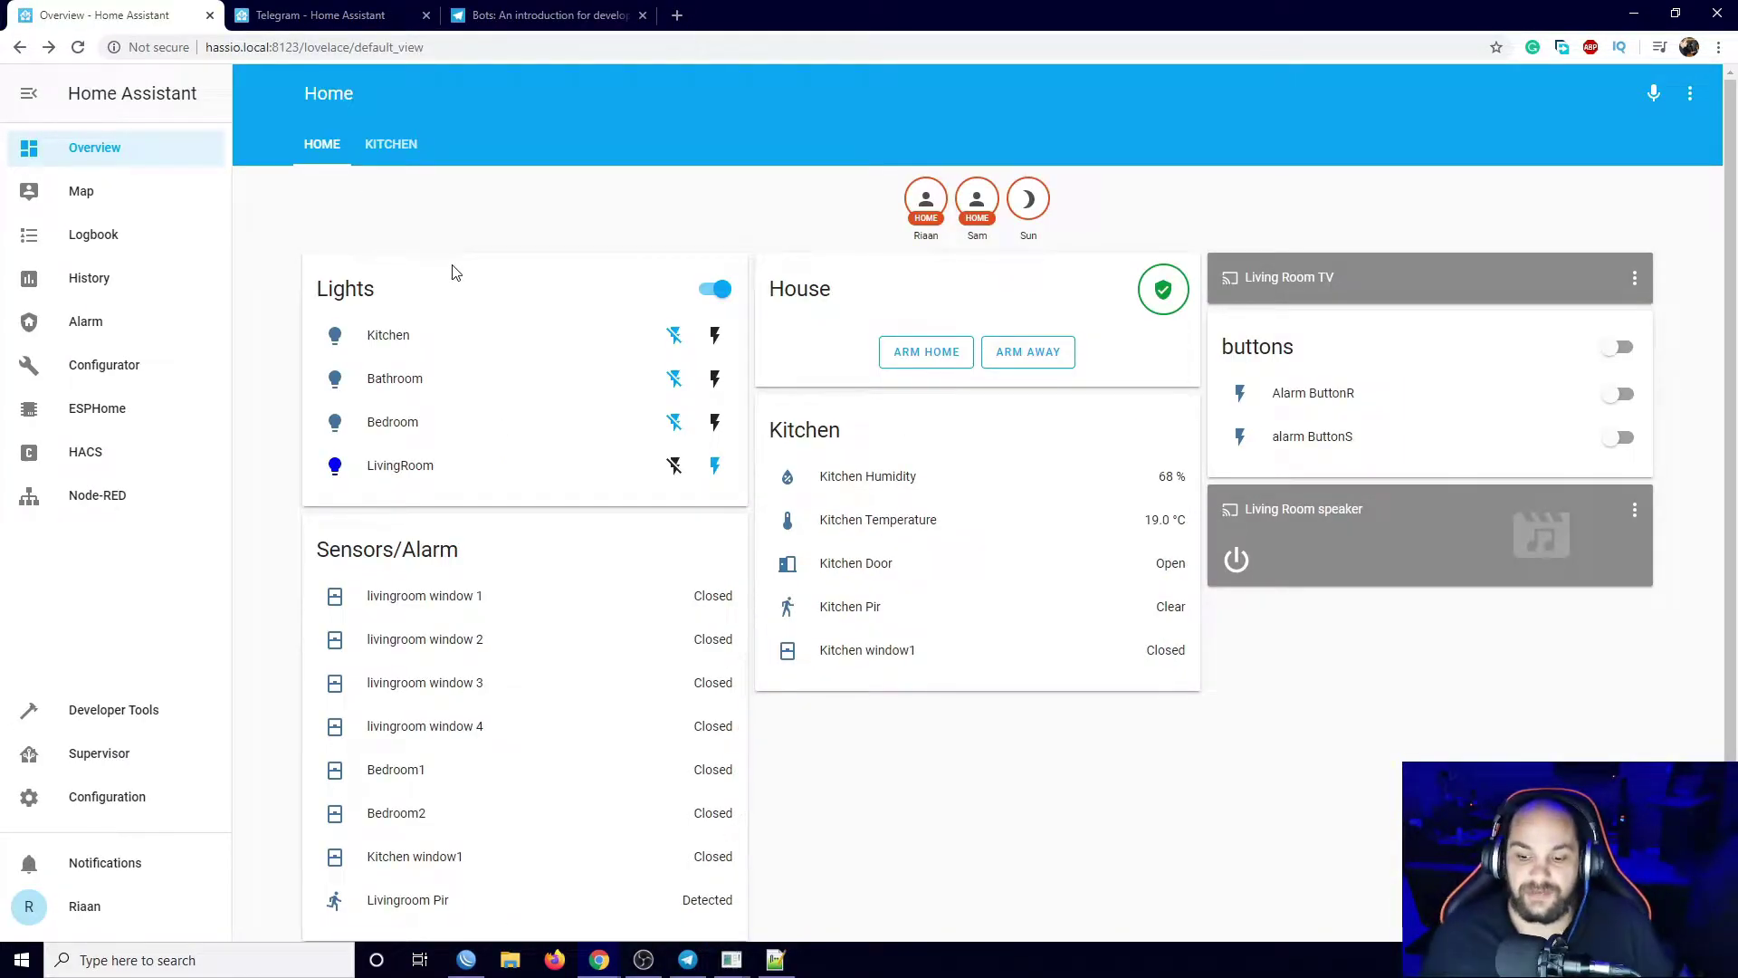
Switch to Telegram Desktop, search for "botfat" and start a chat with the verified BotFather bot.
{"action": "left_click", "coordinate": [688, 960]}
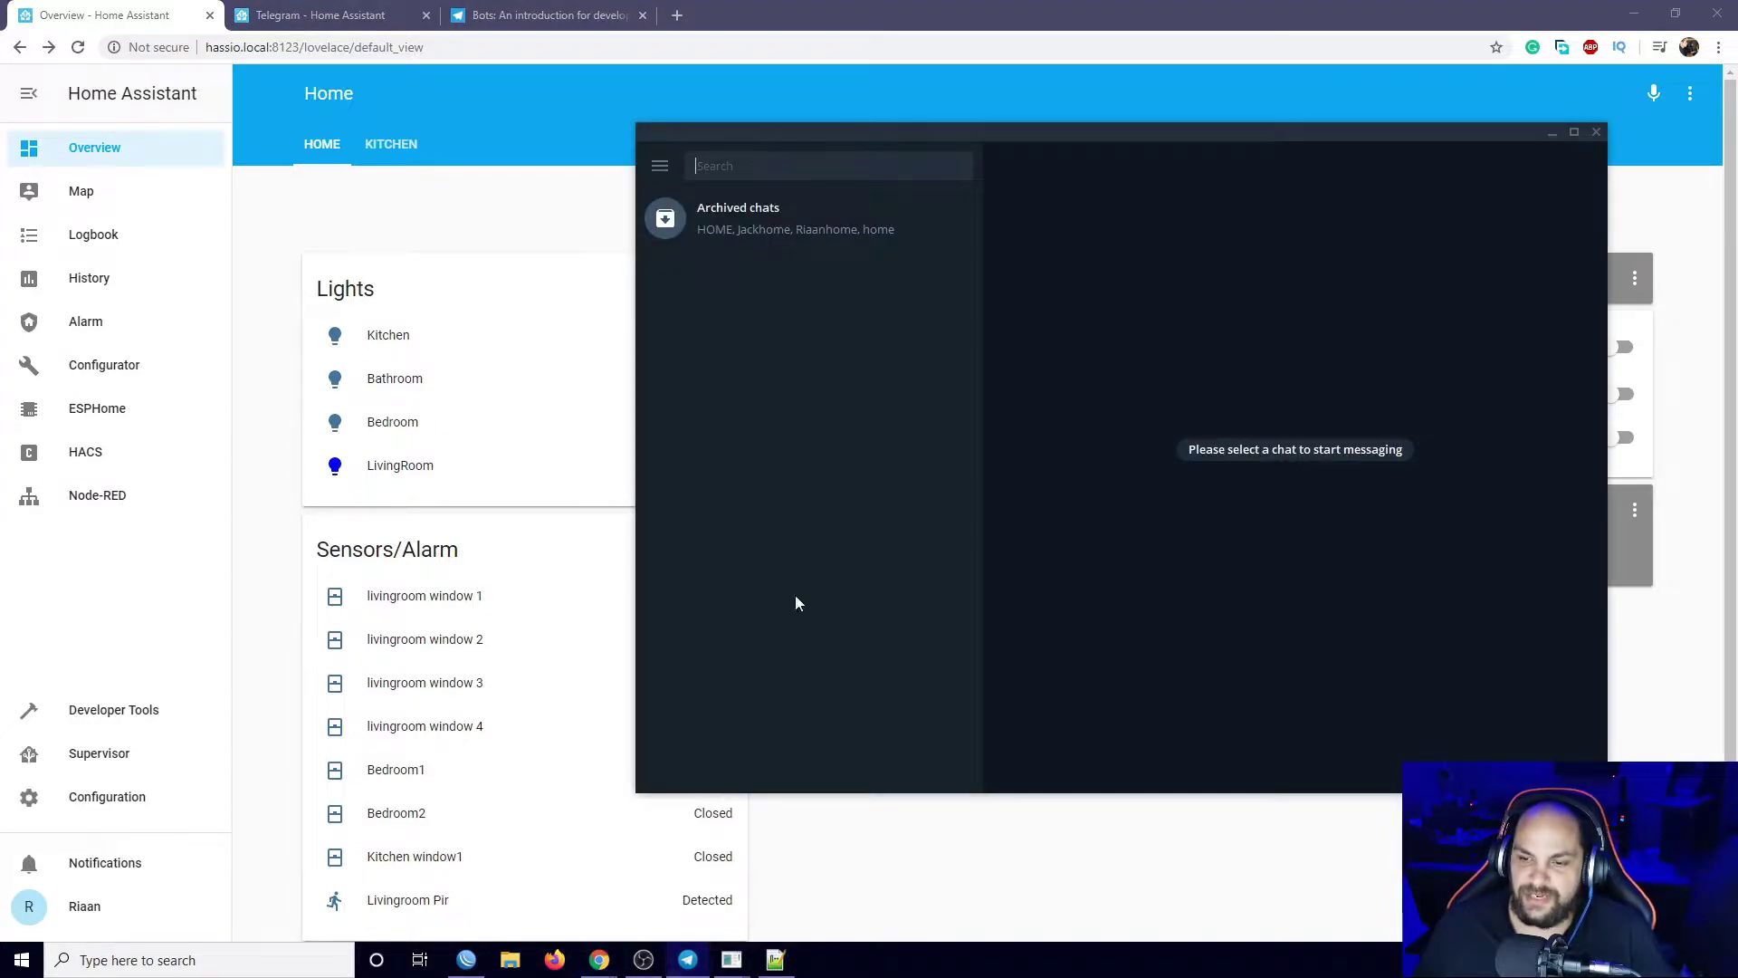
{"action": "left_click_drag", "start_coordinate": [955, 136], "coordinate": [846, 126]}
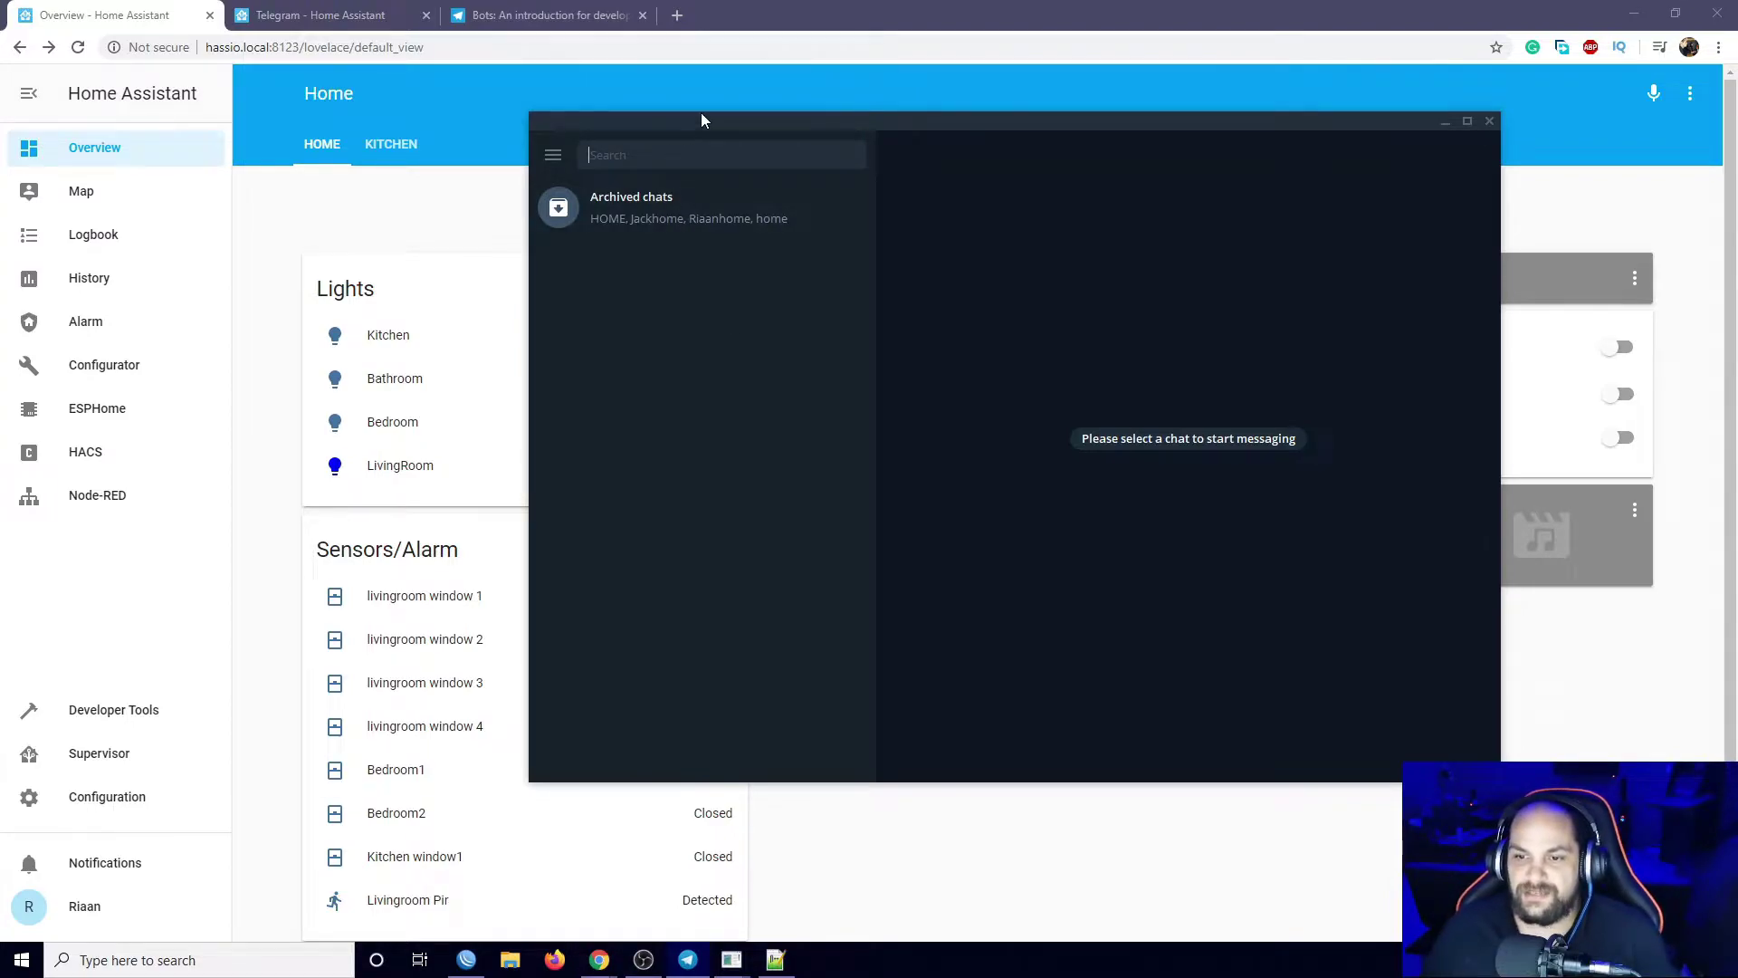
{"action": "left_click_drag", "start_coordinate": [699, 116], "coordinate": [734, 129]}
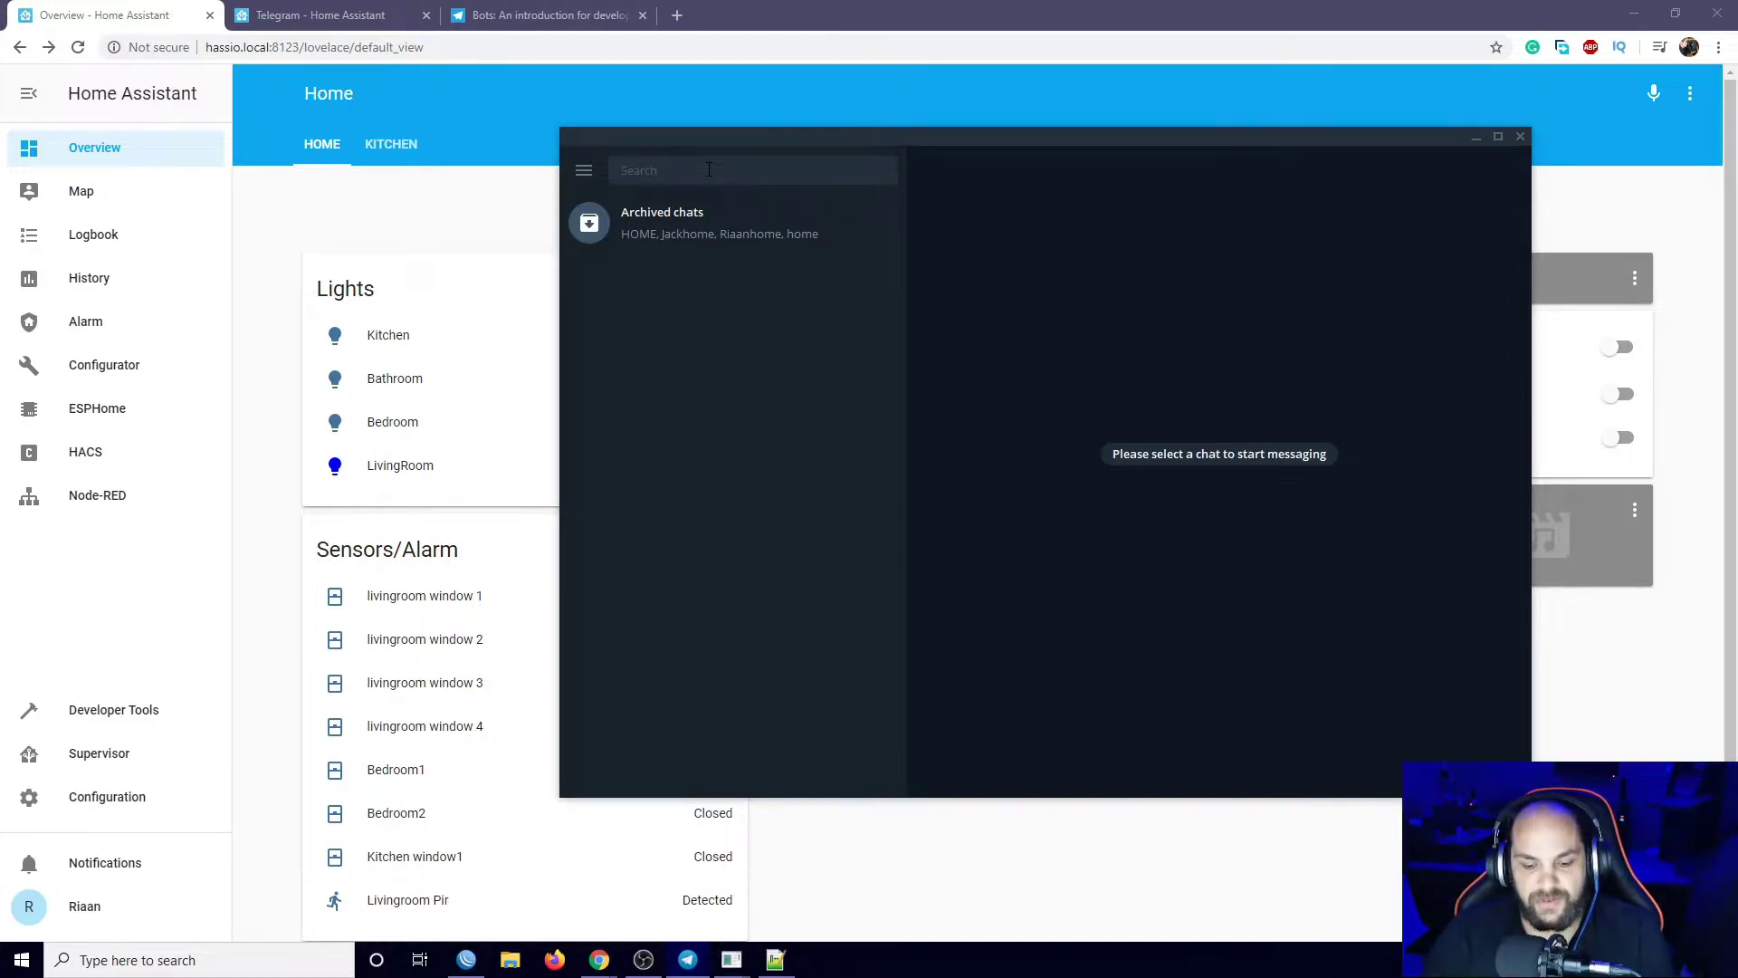
{"action": "type", "text": "bot"}
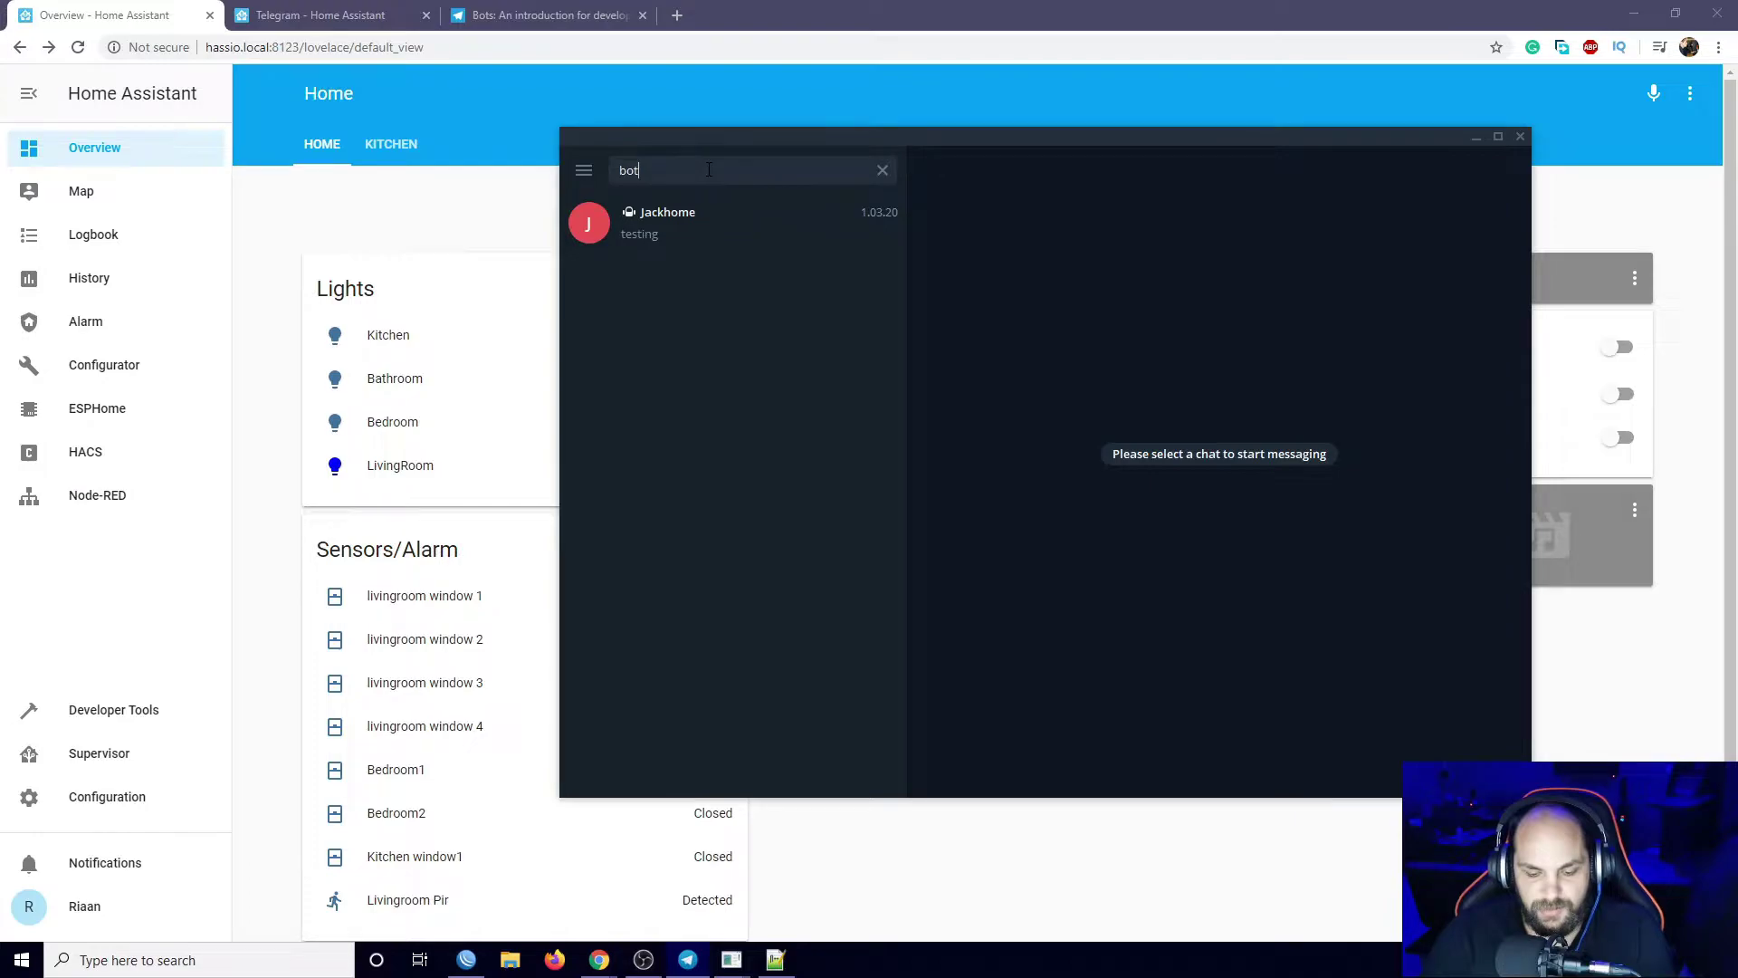
{"action": "type", "text": "fat"}
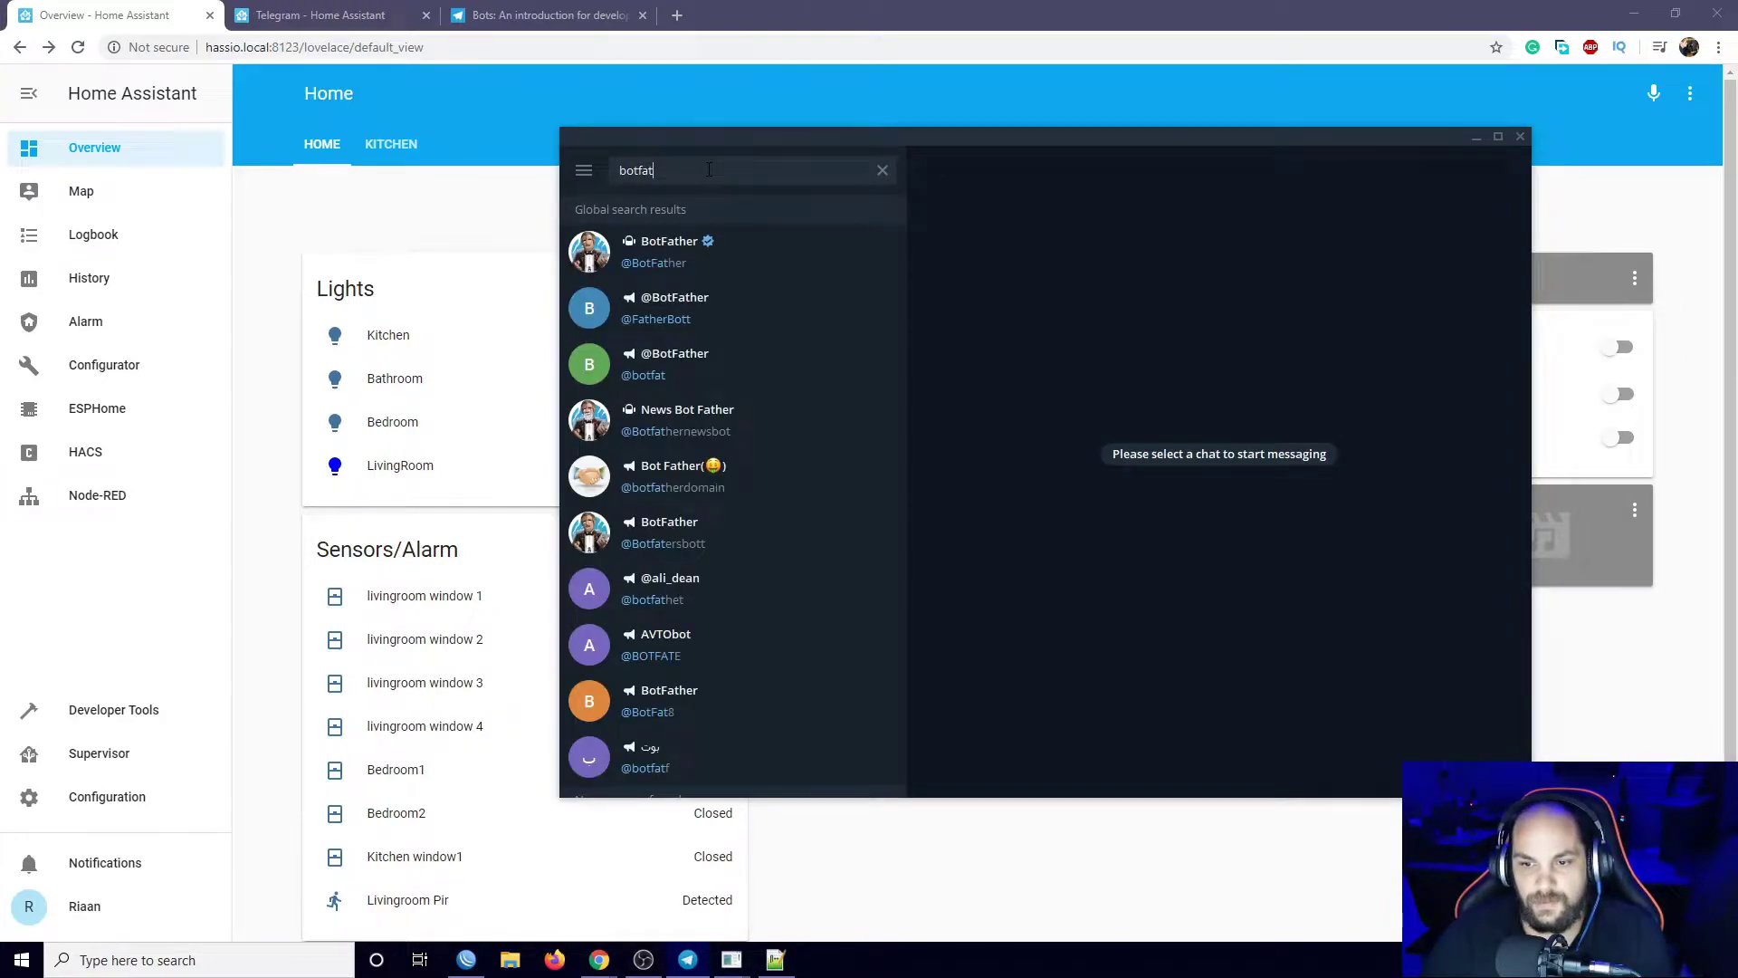
{"action": "left_click", "coordinate": [662, 258]}
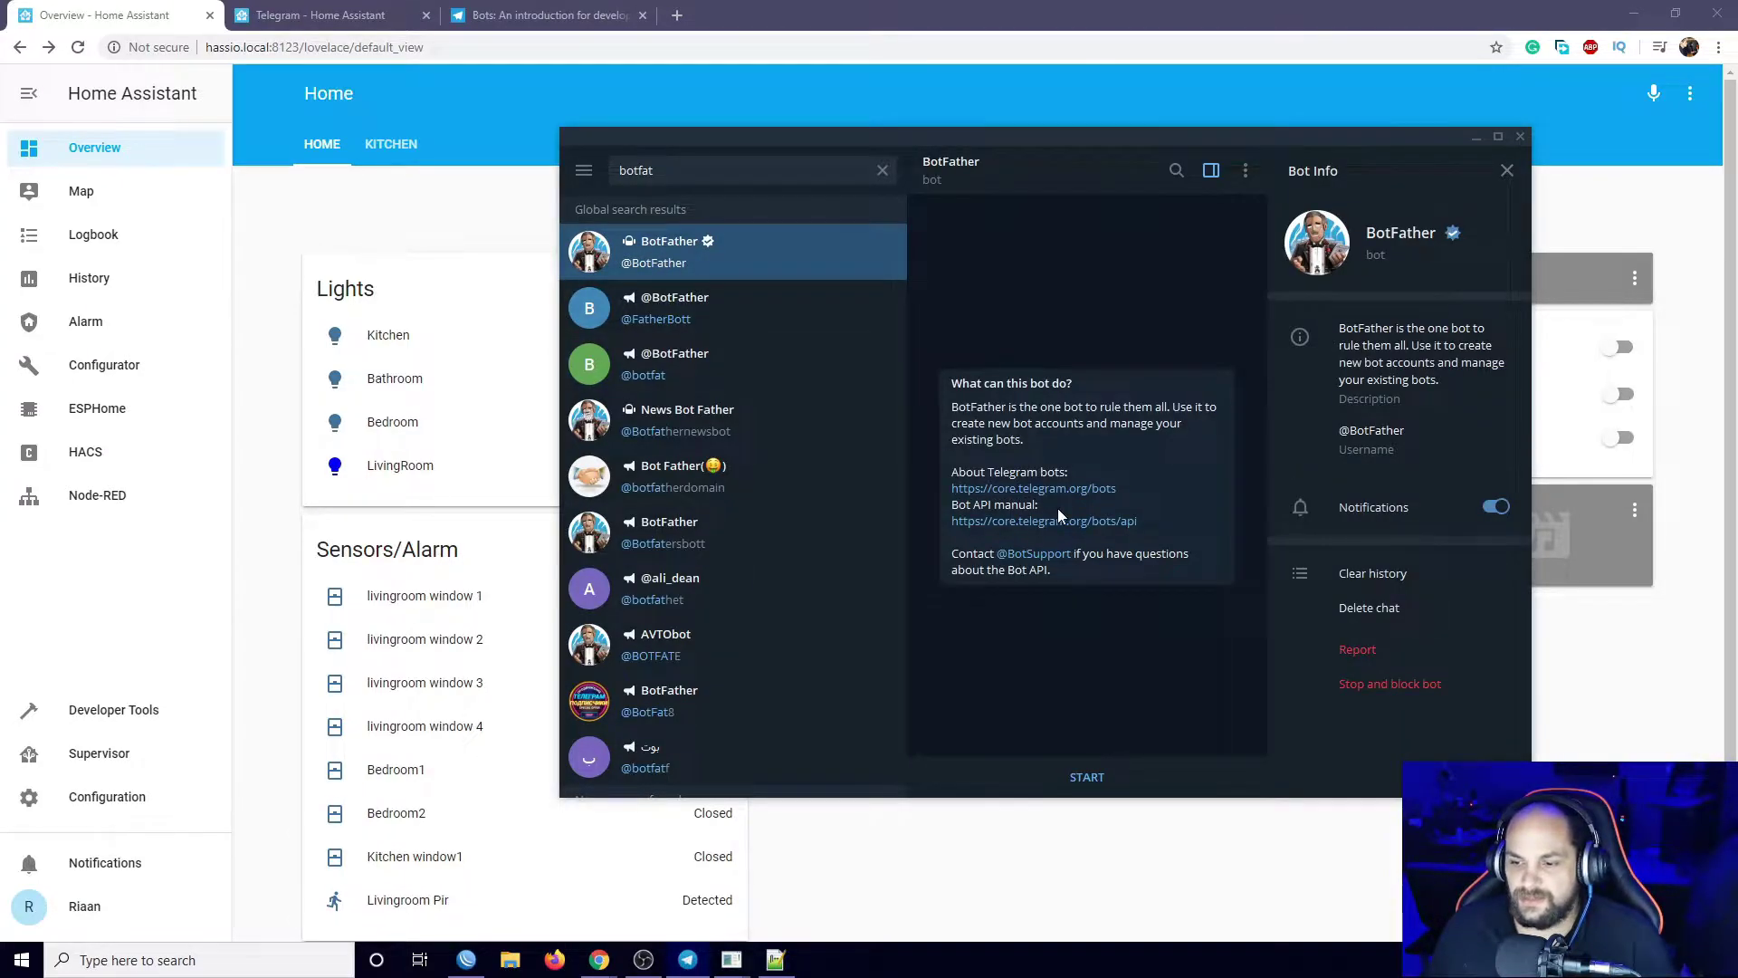
{"action": "left_click", "coordinate": [1097, 785]}
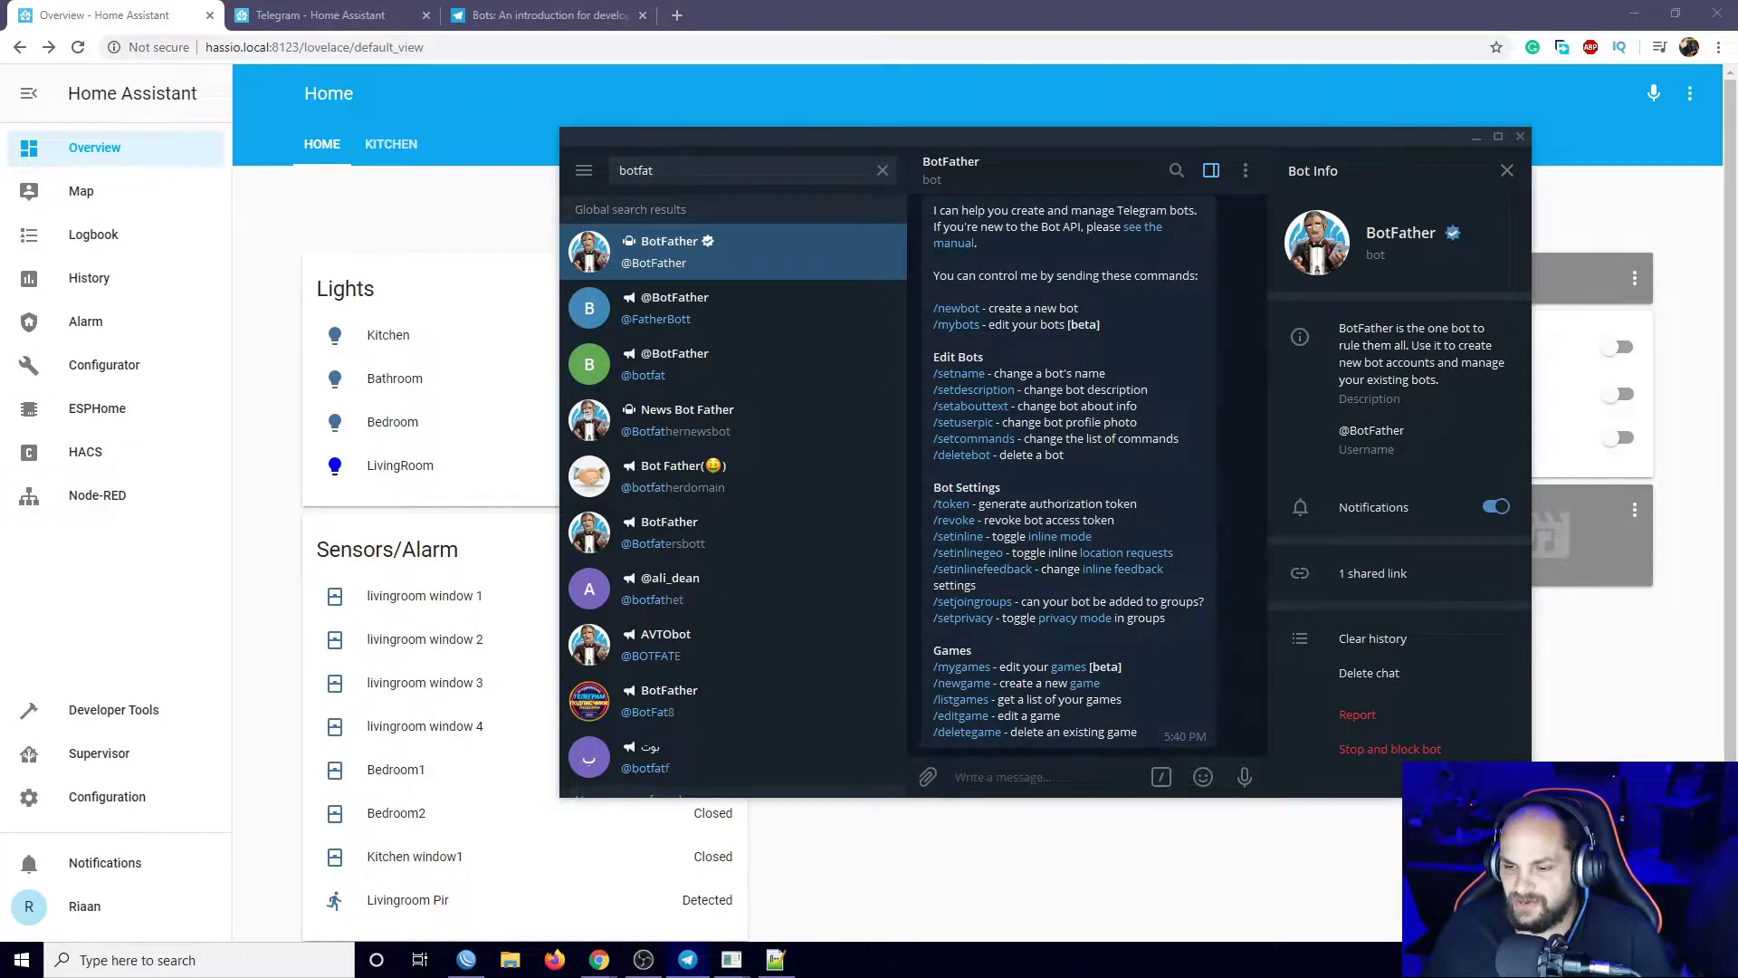
Request a new bot from BotFather with the /newbot command and name it aatest.
{"action": "left_click", "coordinate": [1029, 766]}
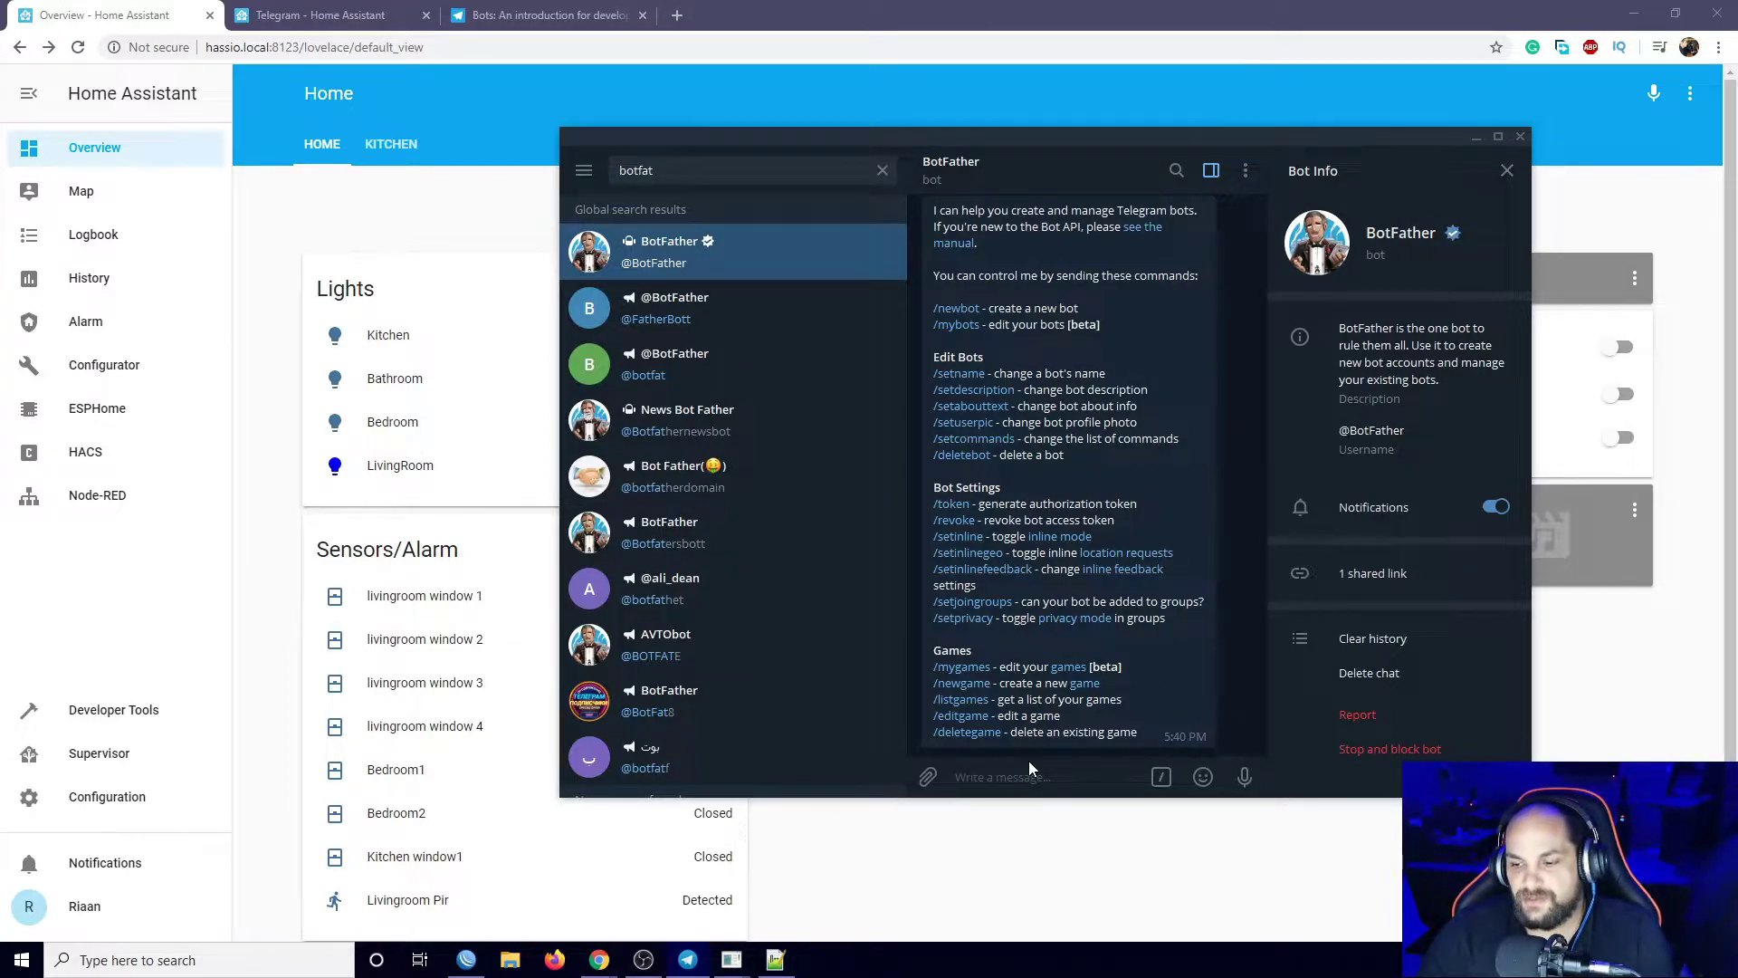
{"action": "type", "text": "/"}
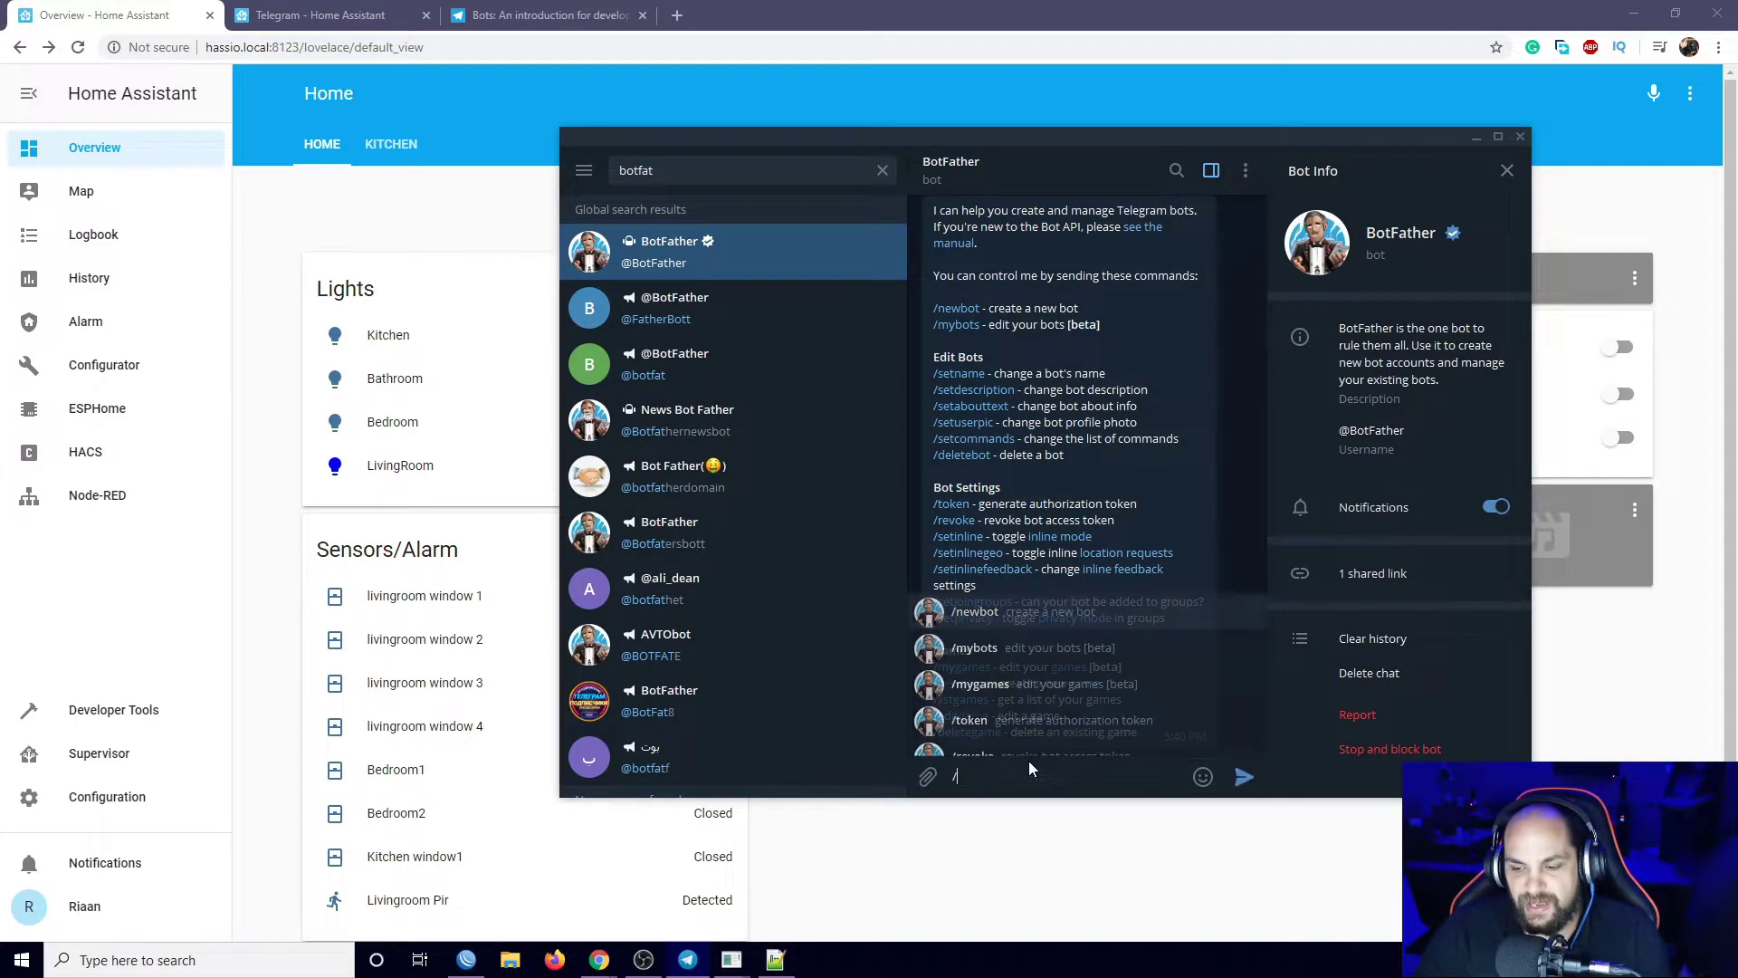
{"action": "left_click", "coordinate": [982, 614]}
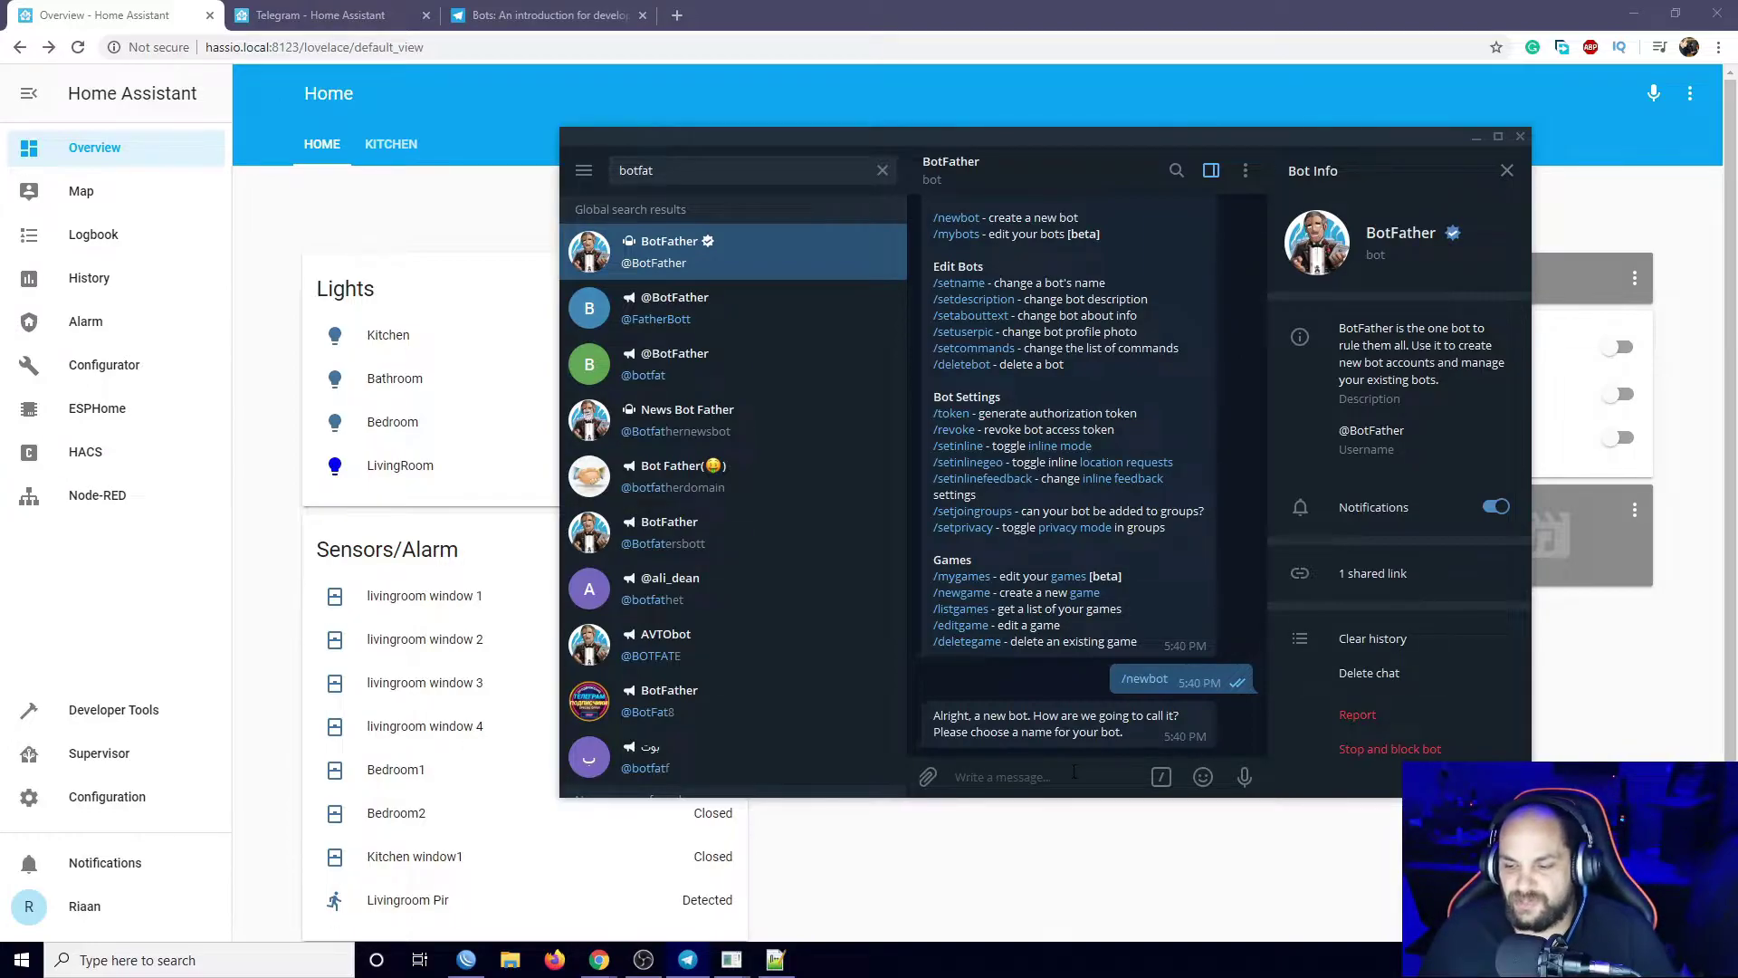
{"action": "type", "text": "aatest"}
{"action": "left_click", "coordinate": [1242, 776]}
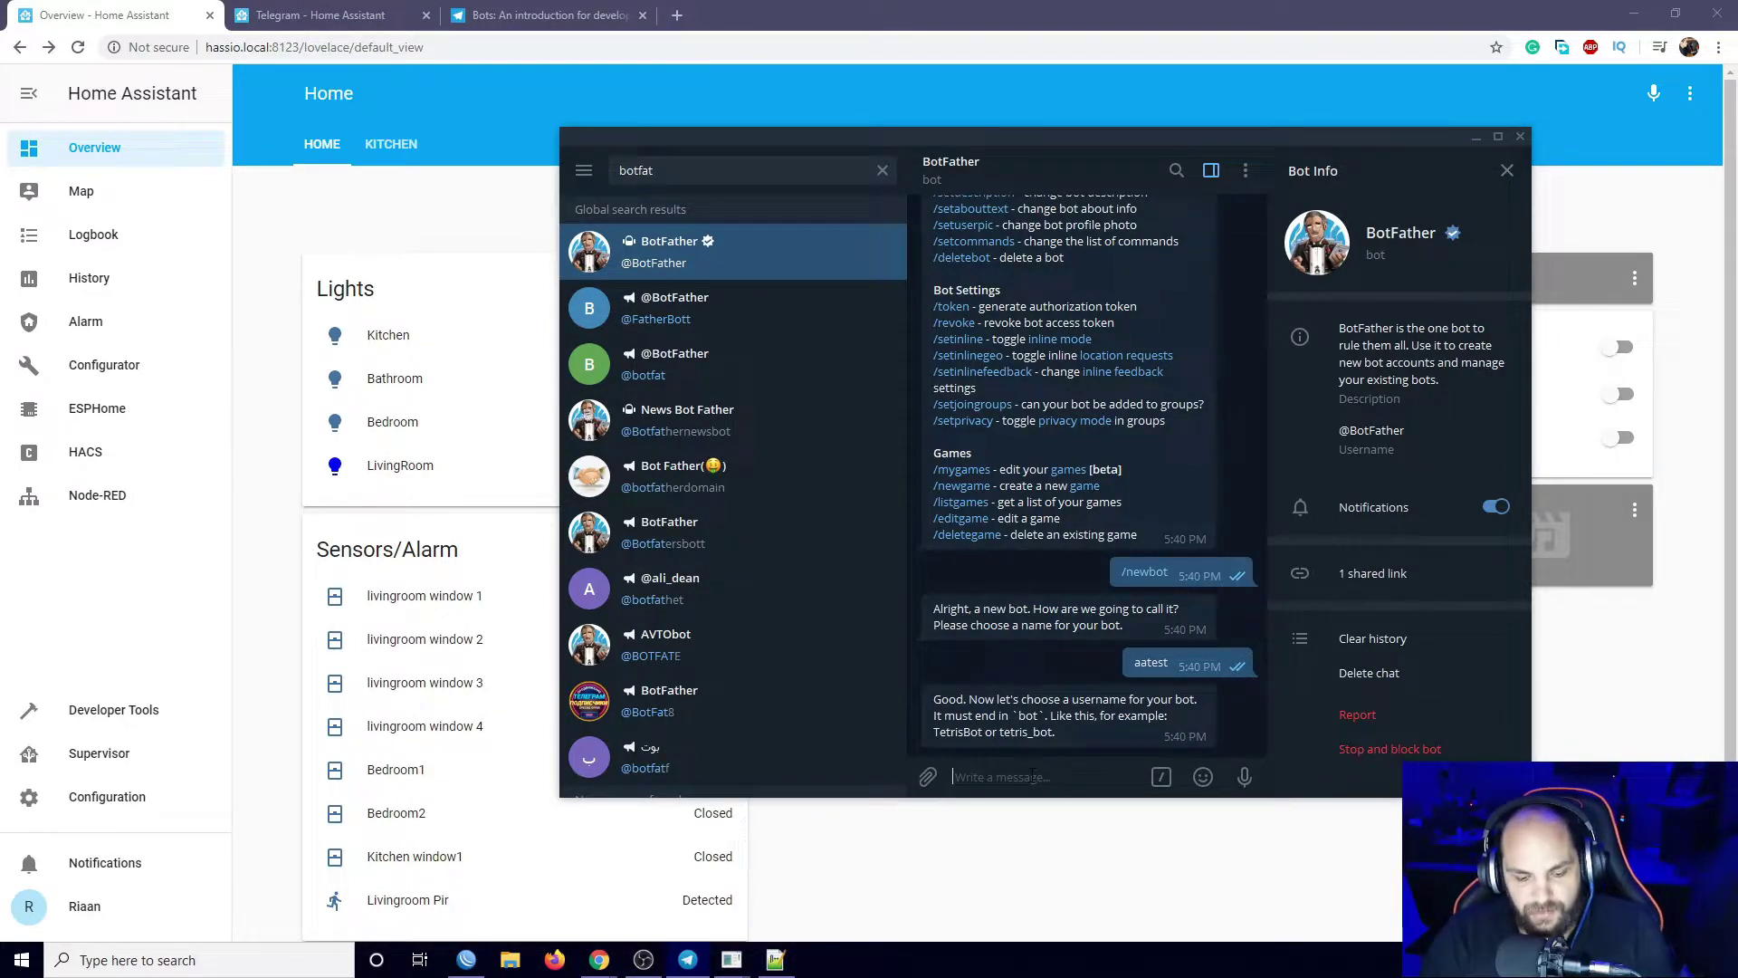
Try to register the new bot under the username aatest_bot.
{"action": "type", "text": "aatest"}
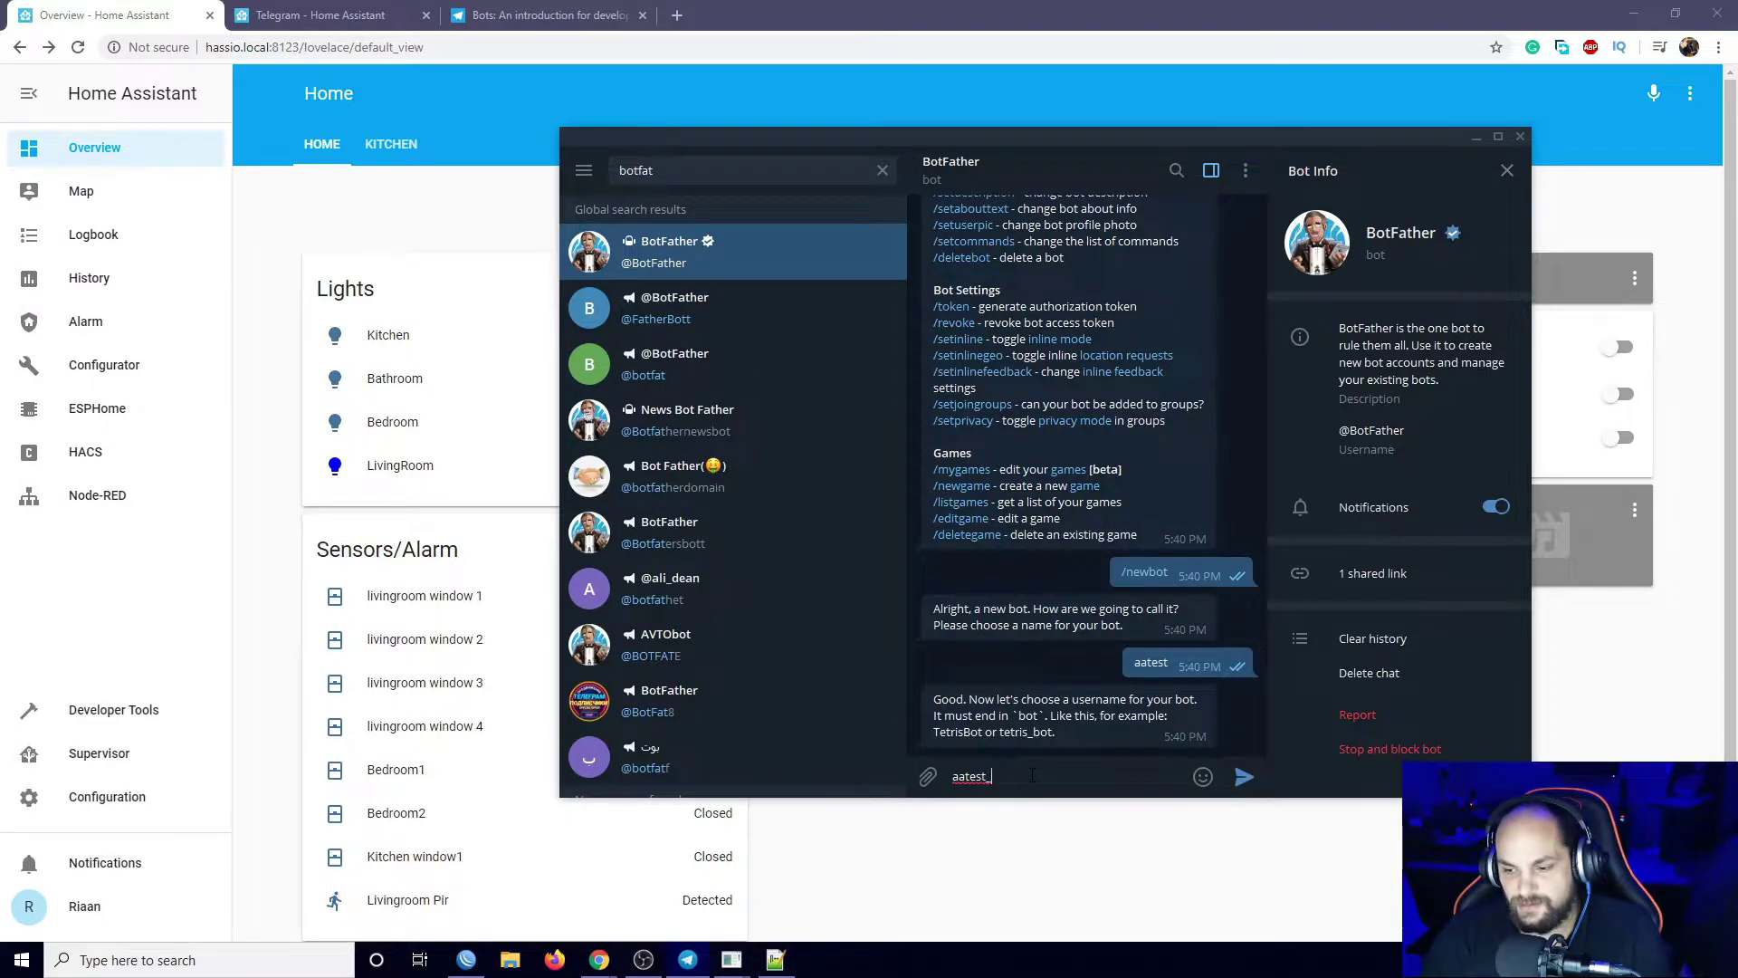
{"action": "type", "text": "_bot"}
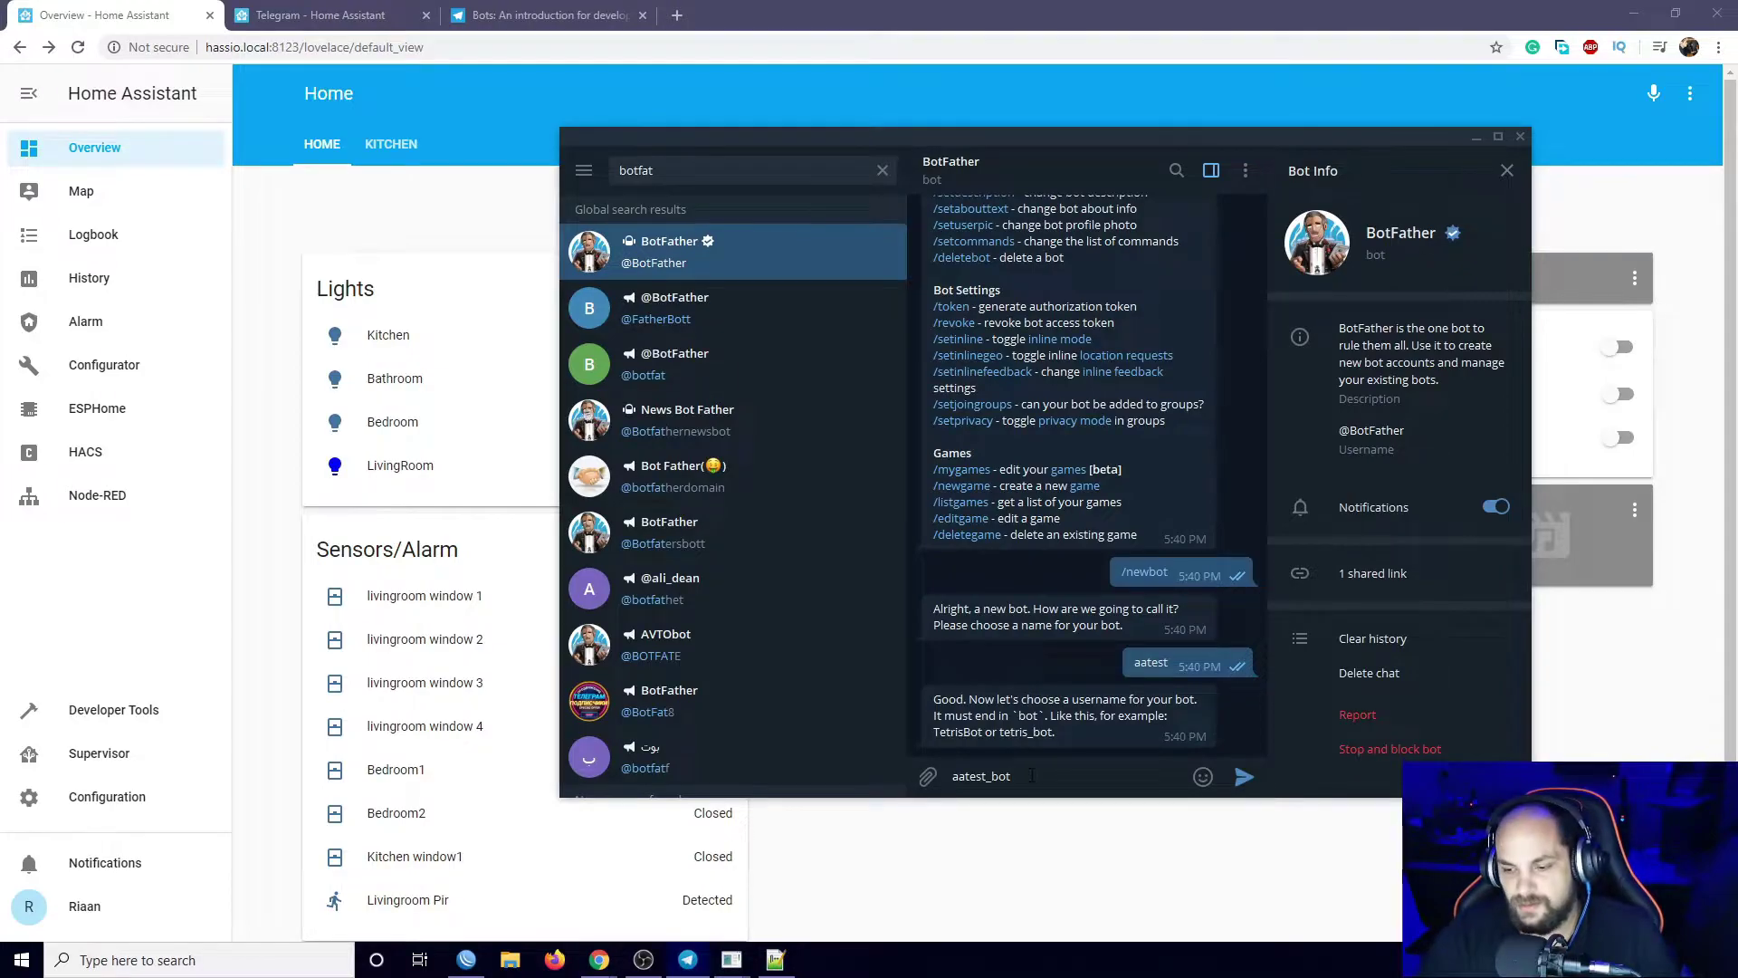
{"action": "key", "text": "Return"}
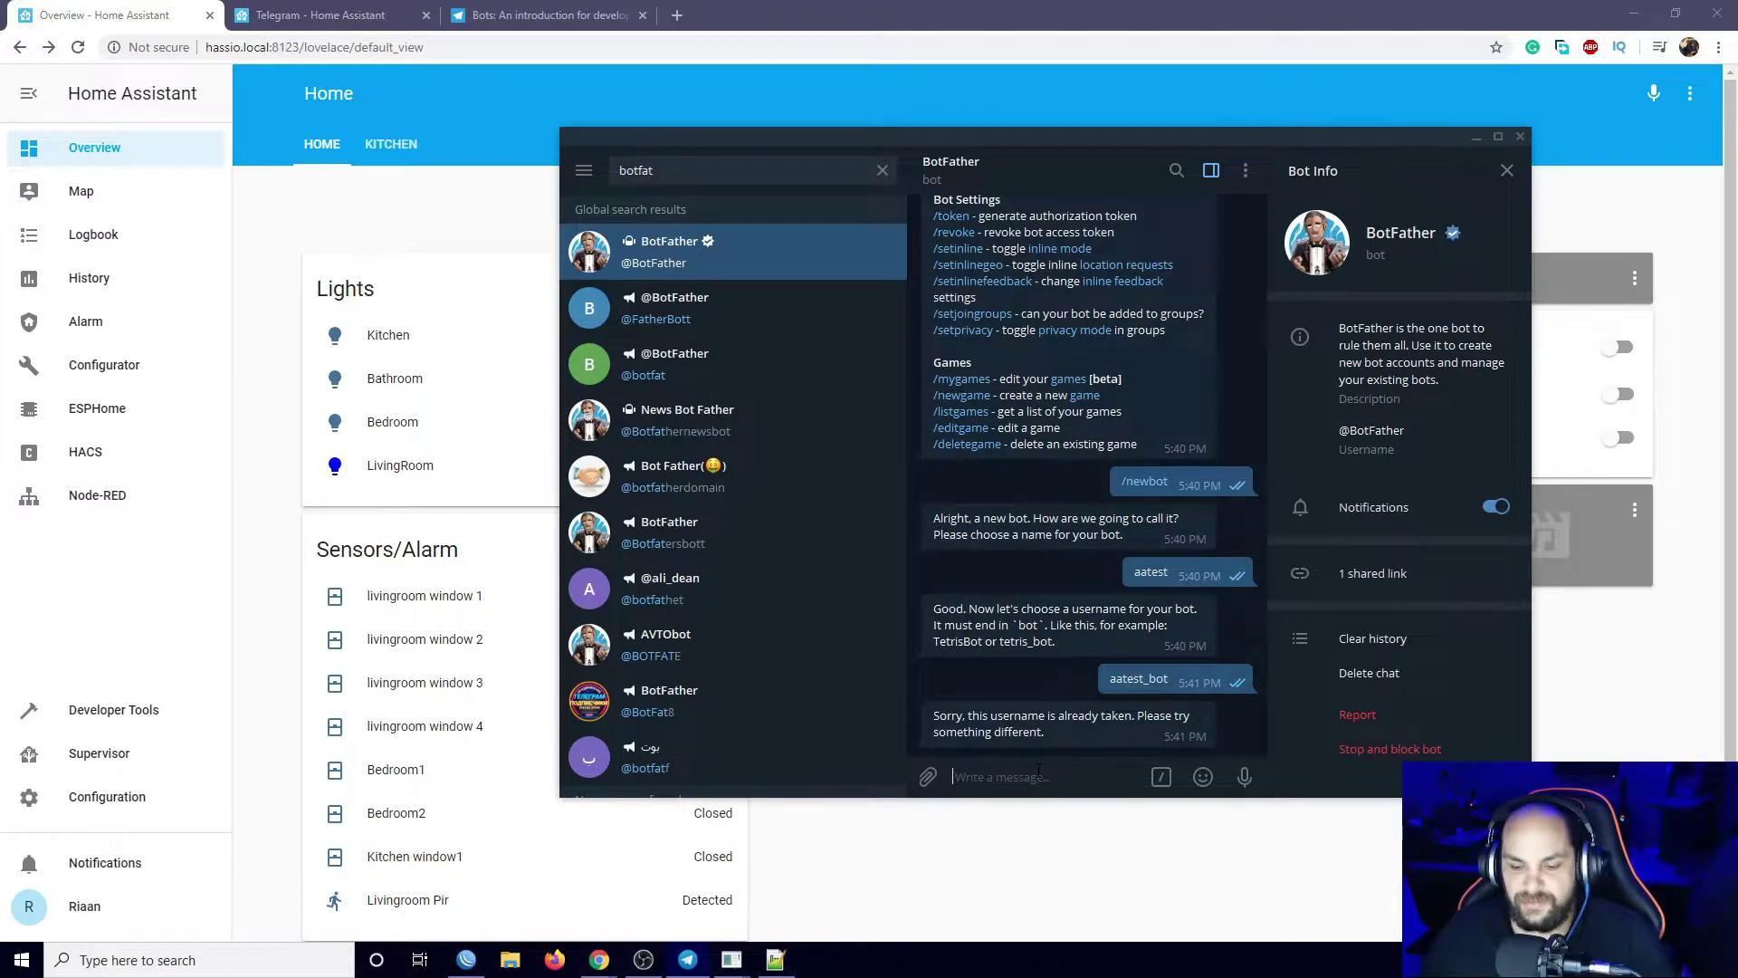
Submit aa1test_bot as the new bot's username.
{"action": "type", "text": "aa1test_bot"}
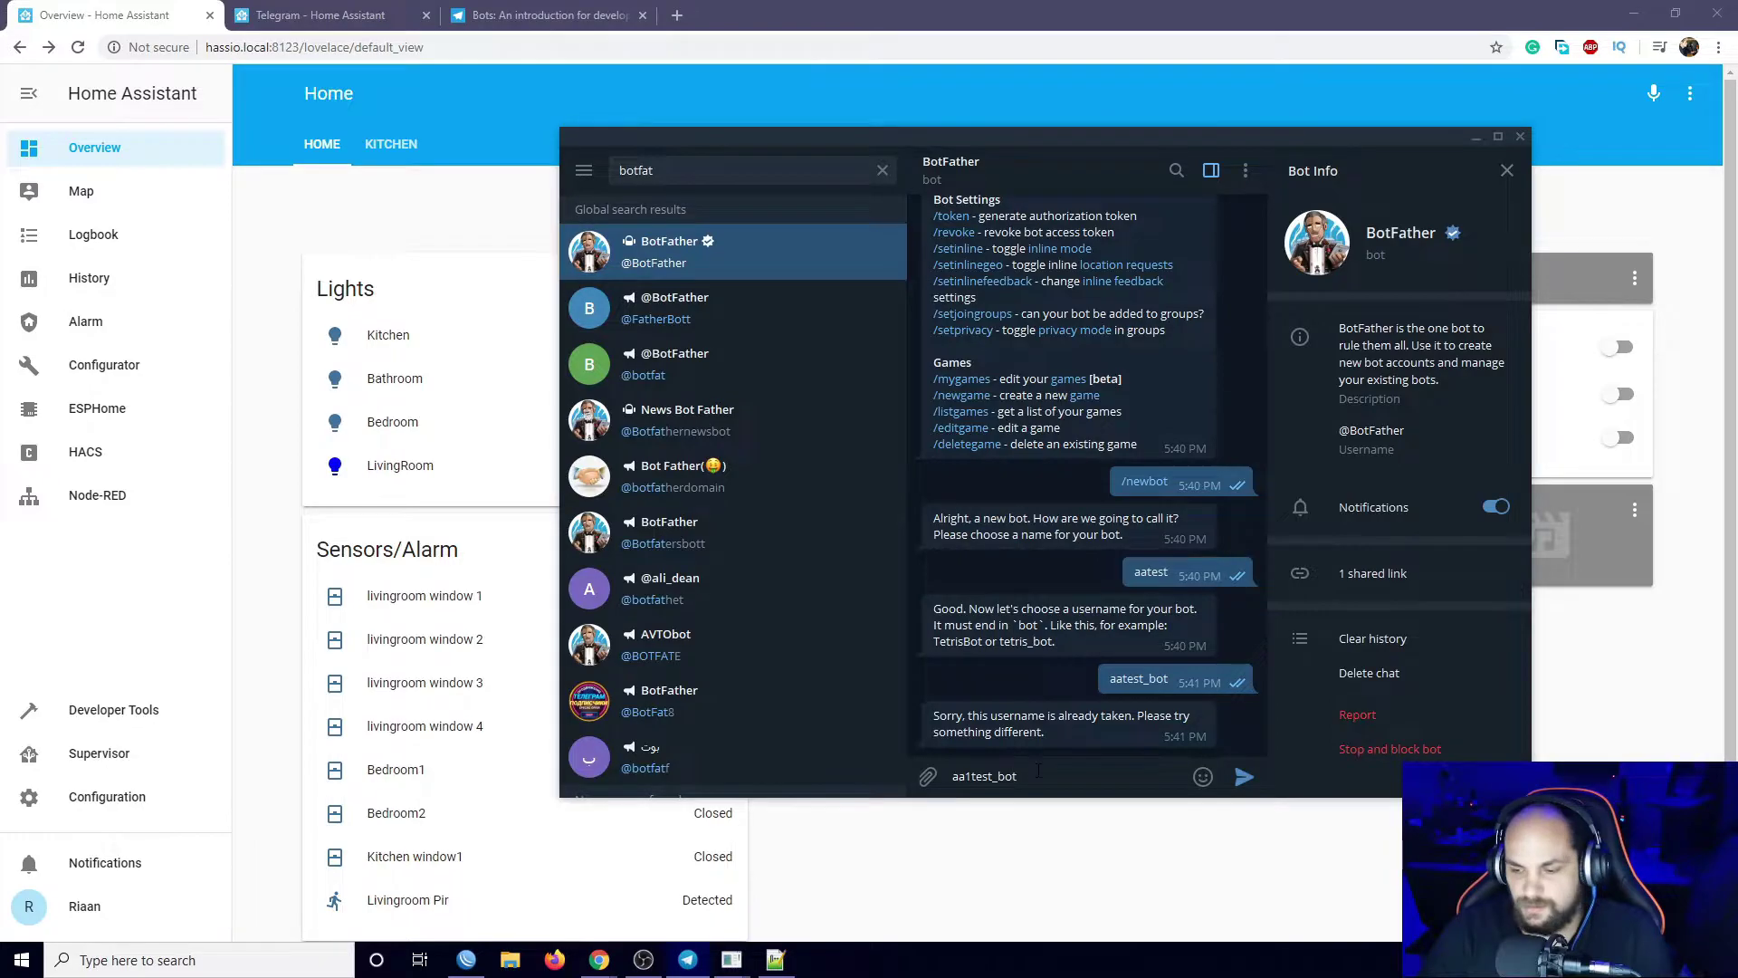
{"action": "key", "text": "Return"}
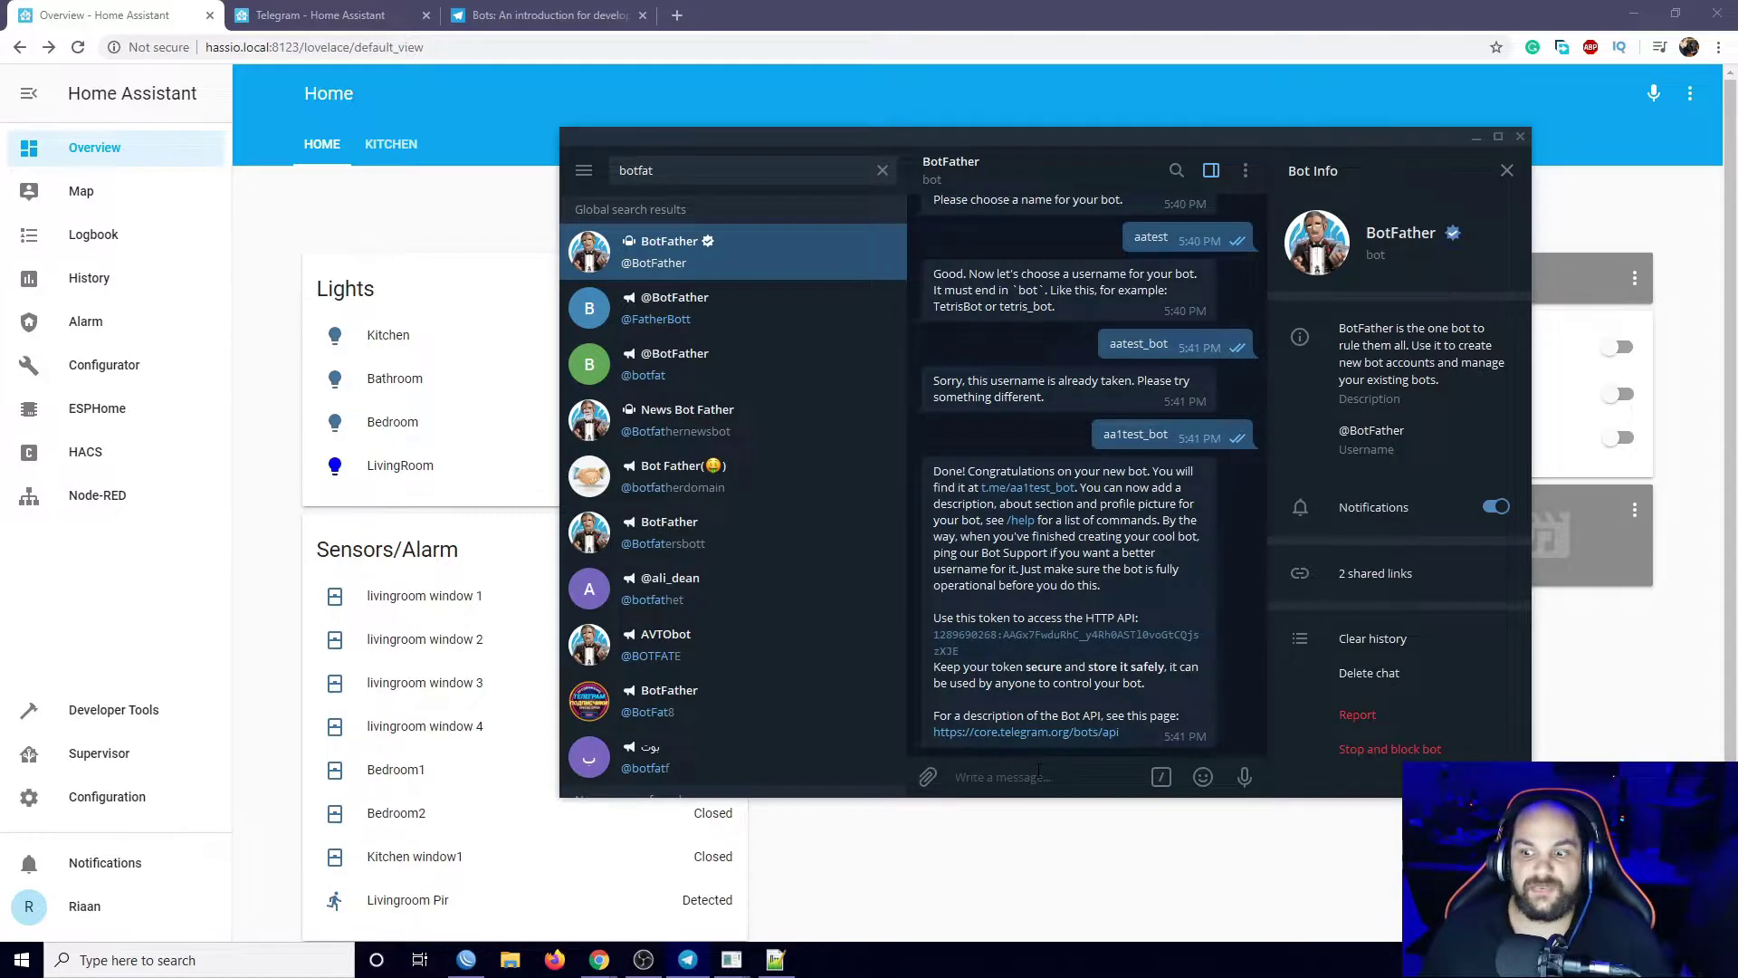
Select the HTTP API token in BotFather's confirmation message.
{"action": "left_click_drag", "start_coordinate": [997, 138], "coordinate": [888, 101]}
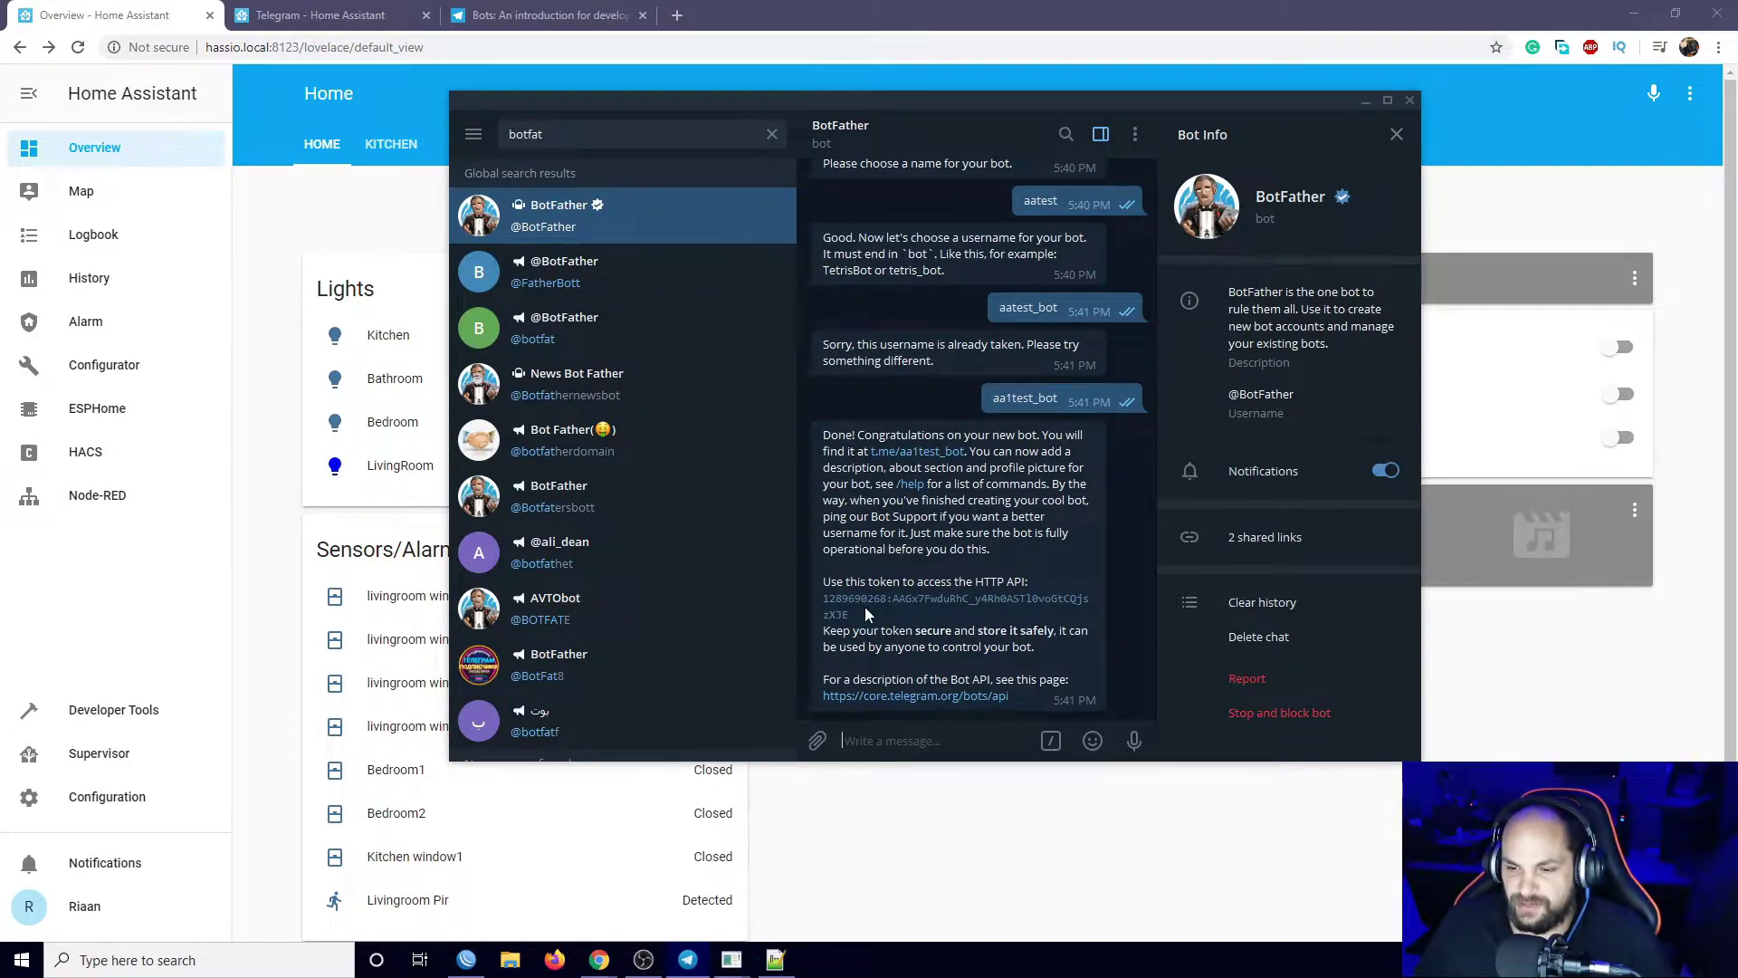
{"action": "left_click_drag", "start_coordinate": [856, 615], "coordinate": [821, 605]}
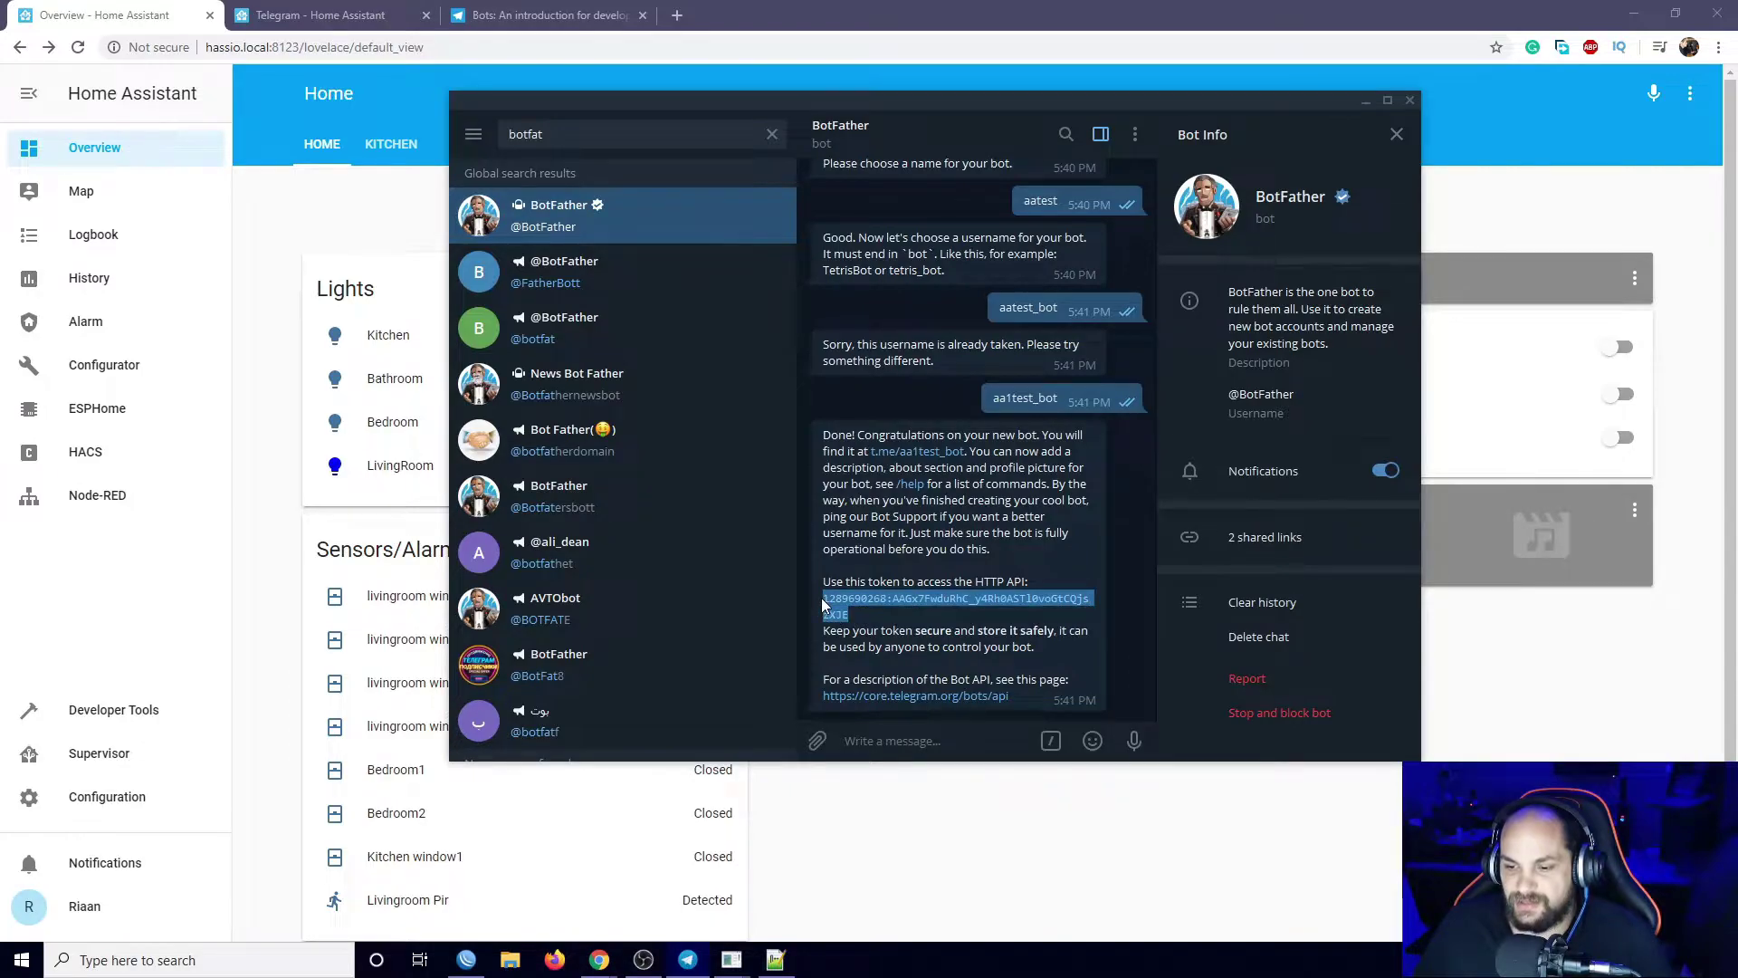
{"action": "left_click", "coordinate": [870, 620]}
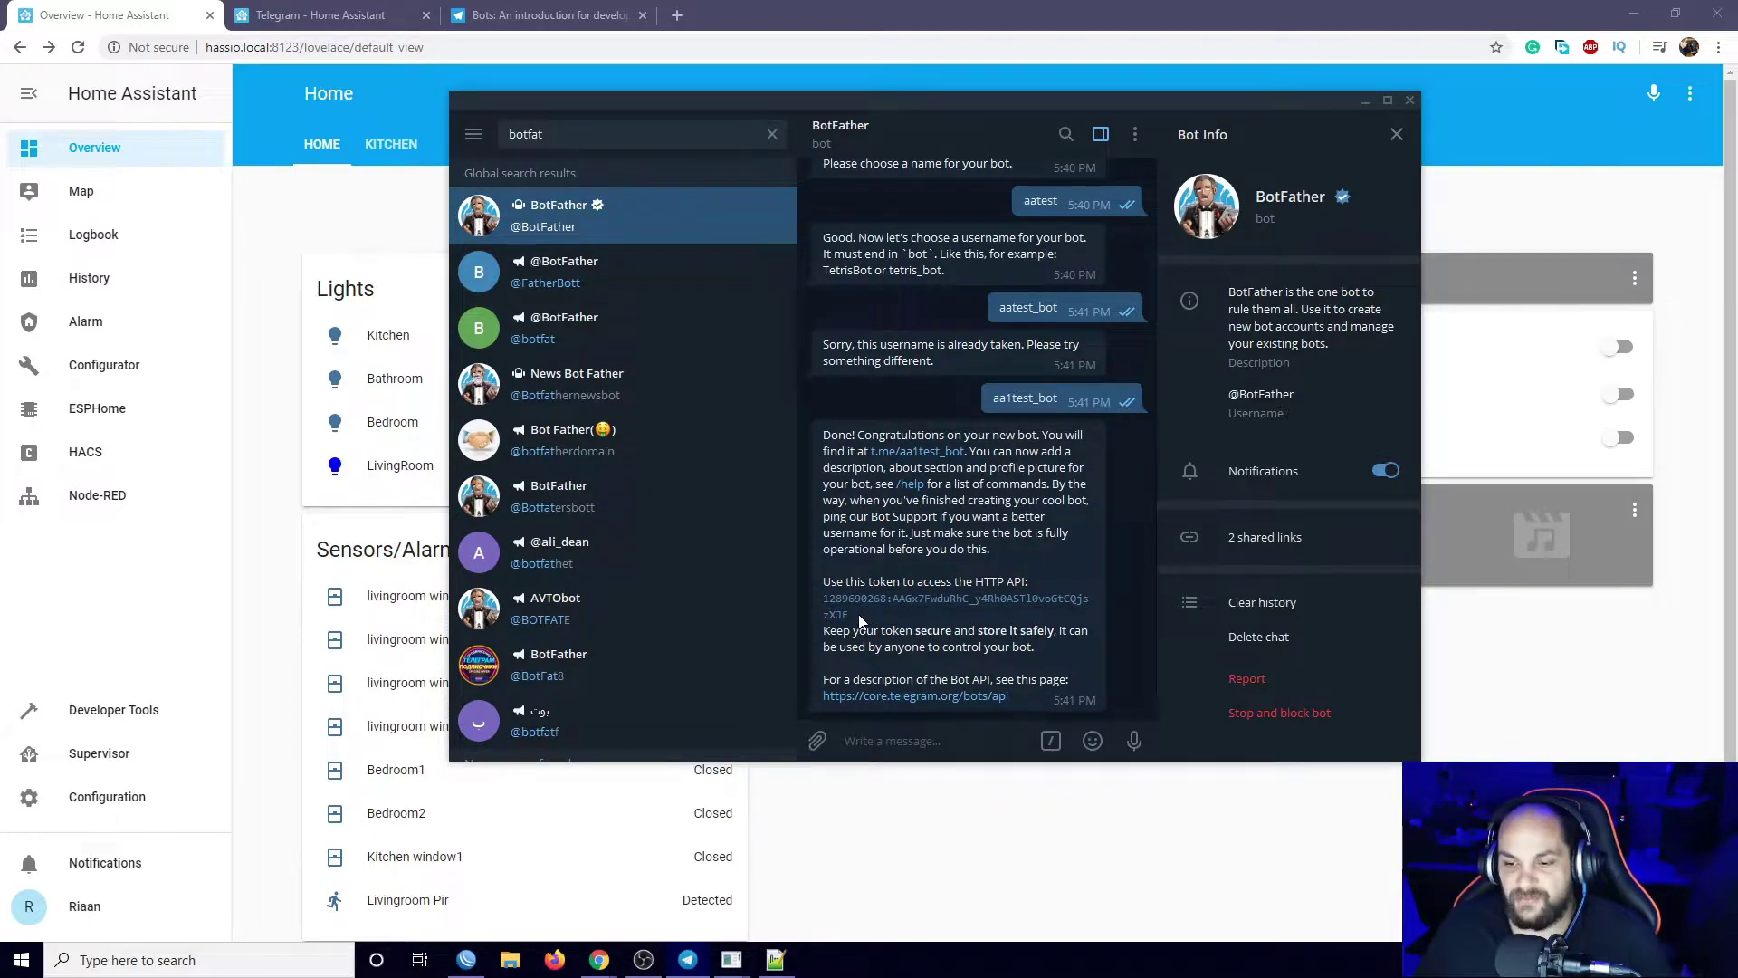
{"action": "mouse_move", "coordinate": [849, 615]}
{"action": "left_mouse_down"}
{"action": "mouse_move", "coordinate": [896, 599]}
{"action": "mouse_move", "coordinate": [828, 599]}
{"action": "left_mouse_up"}
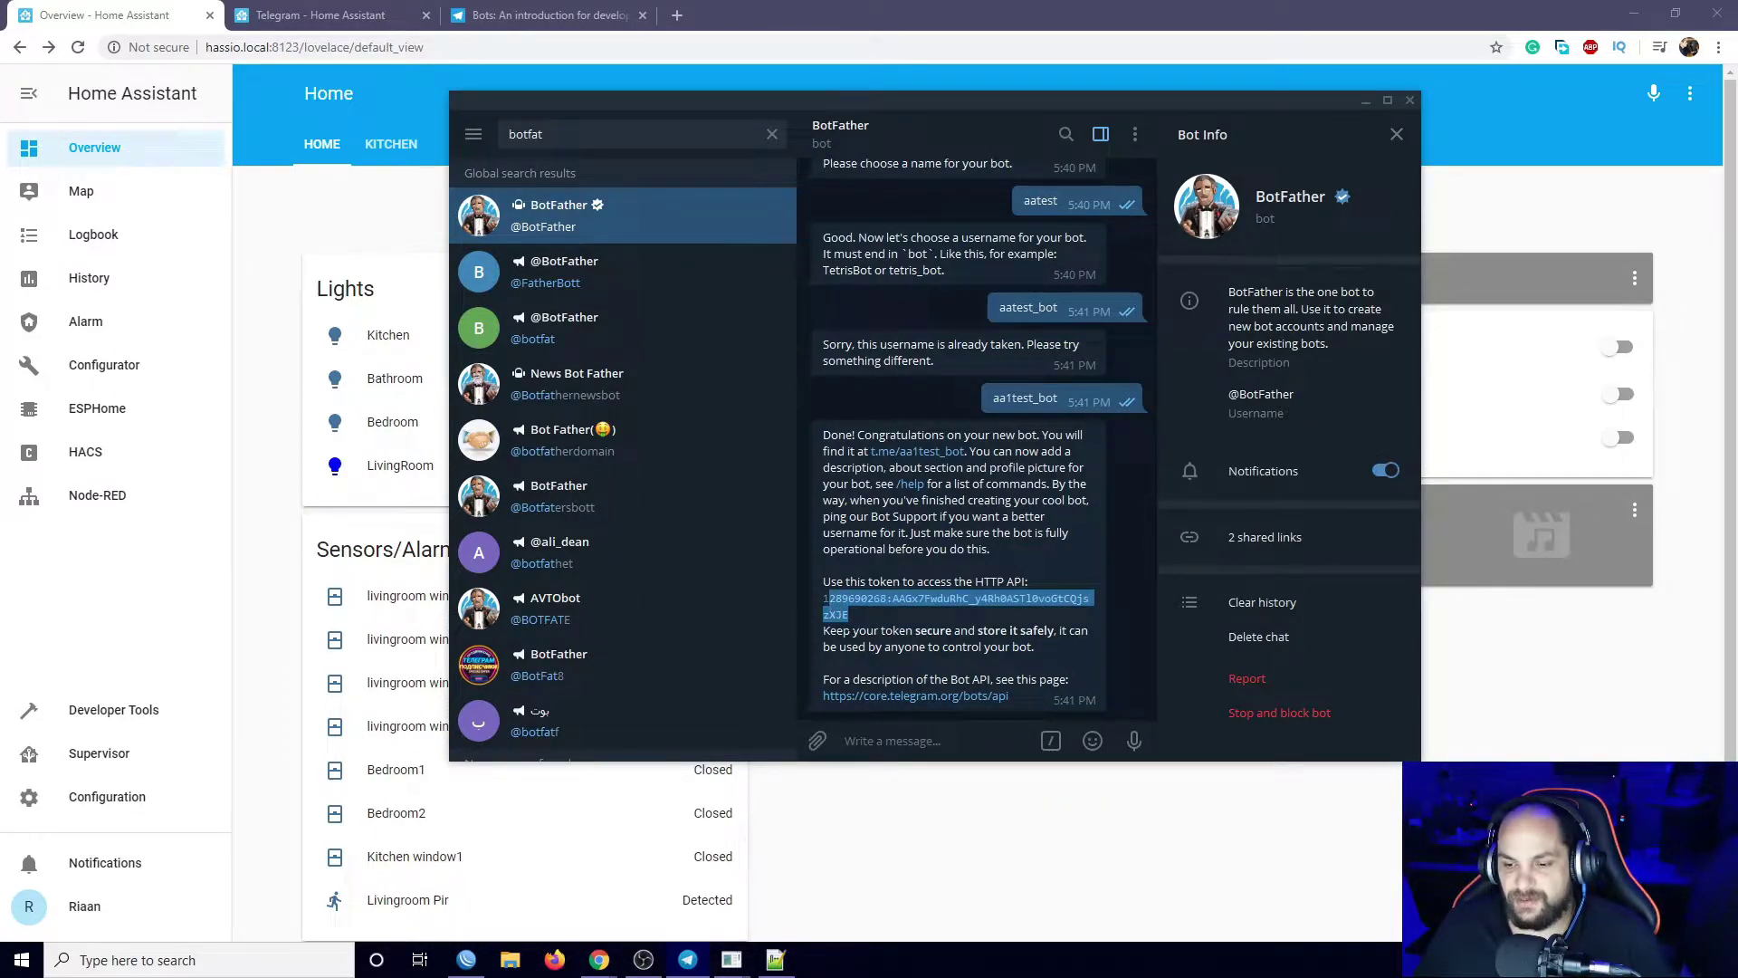
Clear the old chat search, find the new bot by searching for "aa1test", and start its chat.
{"action": "key", "text": "Escape"}
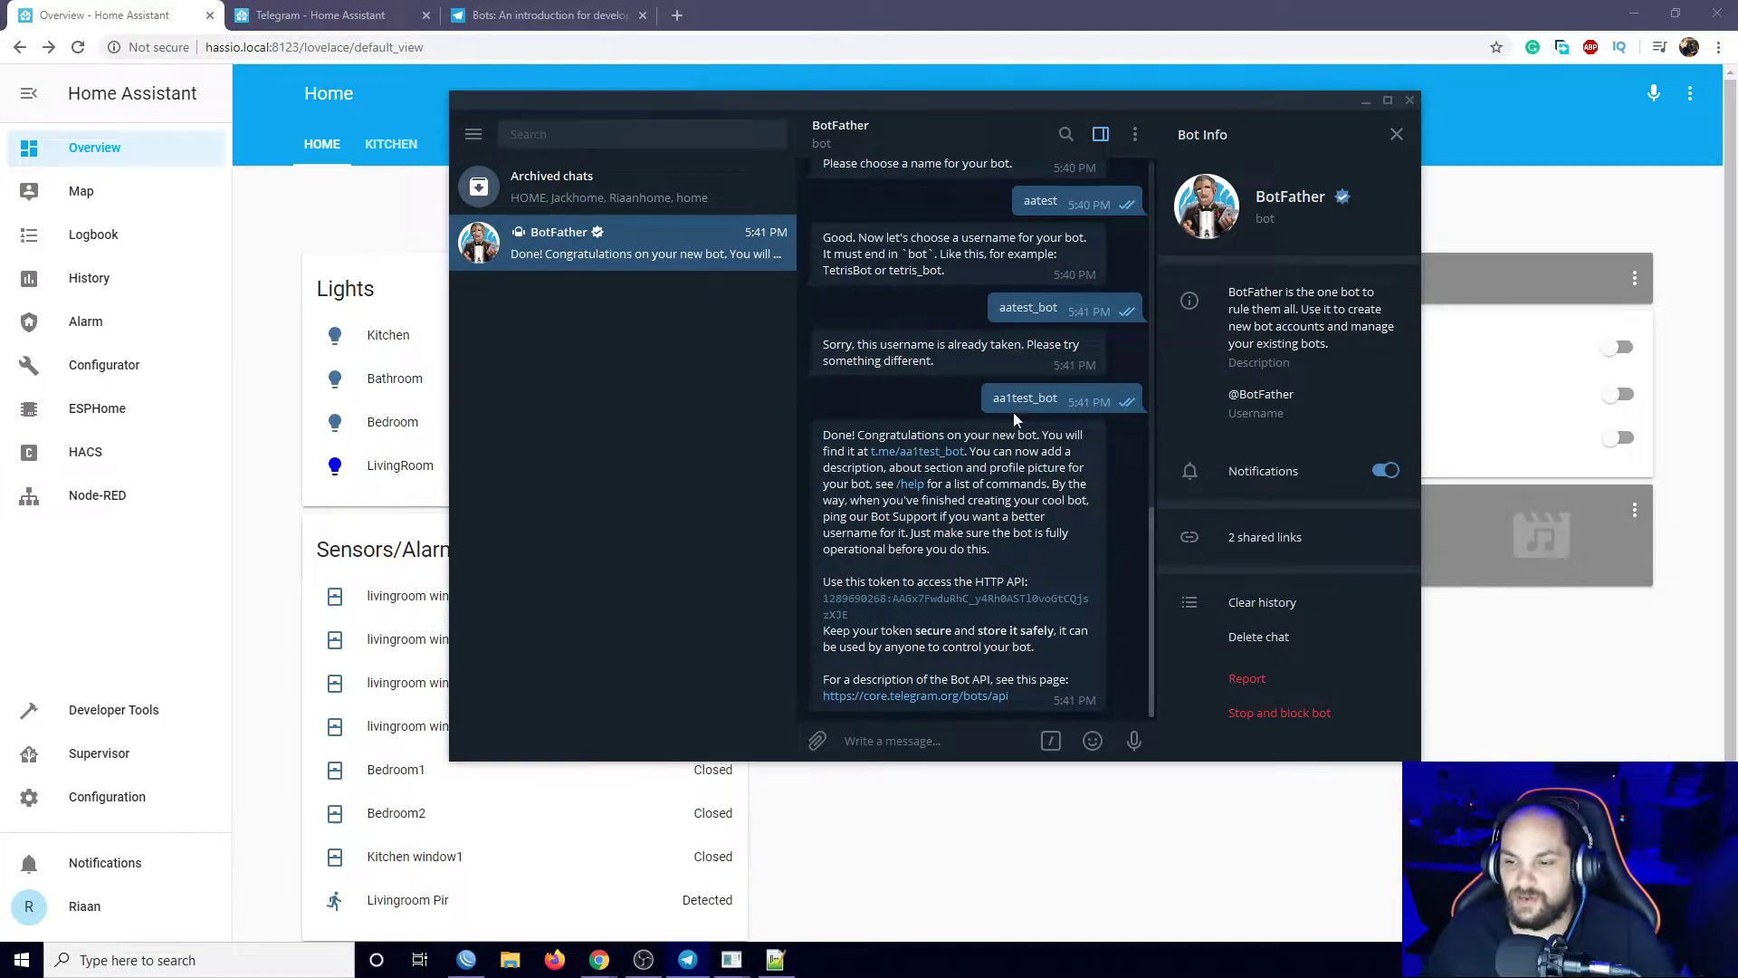
{"action": "key", "text": "Escape"}
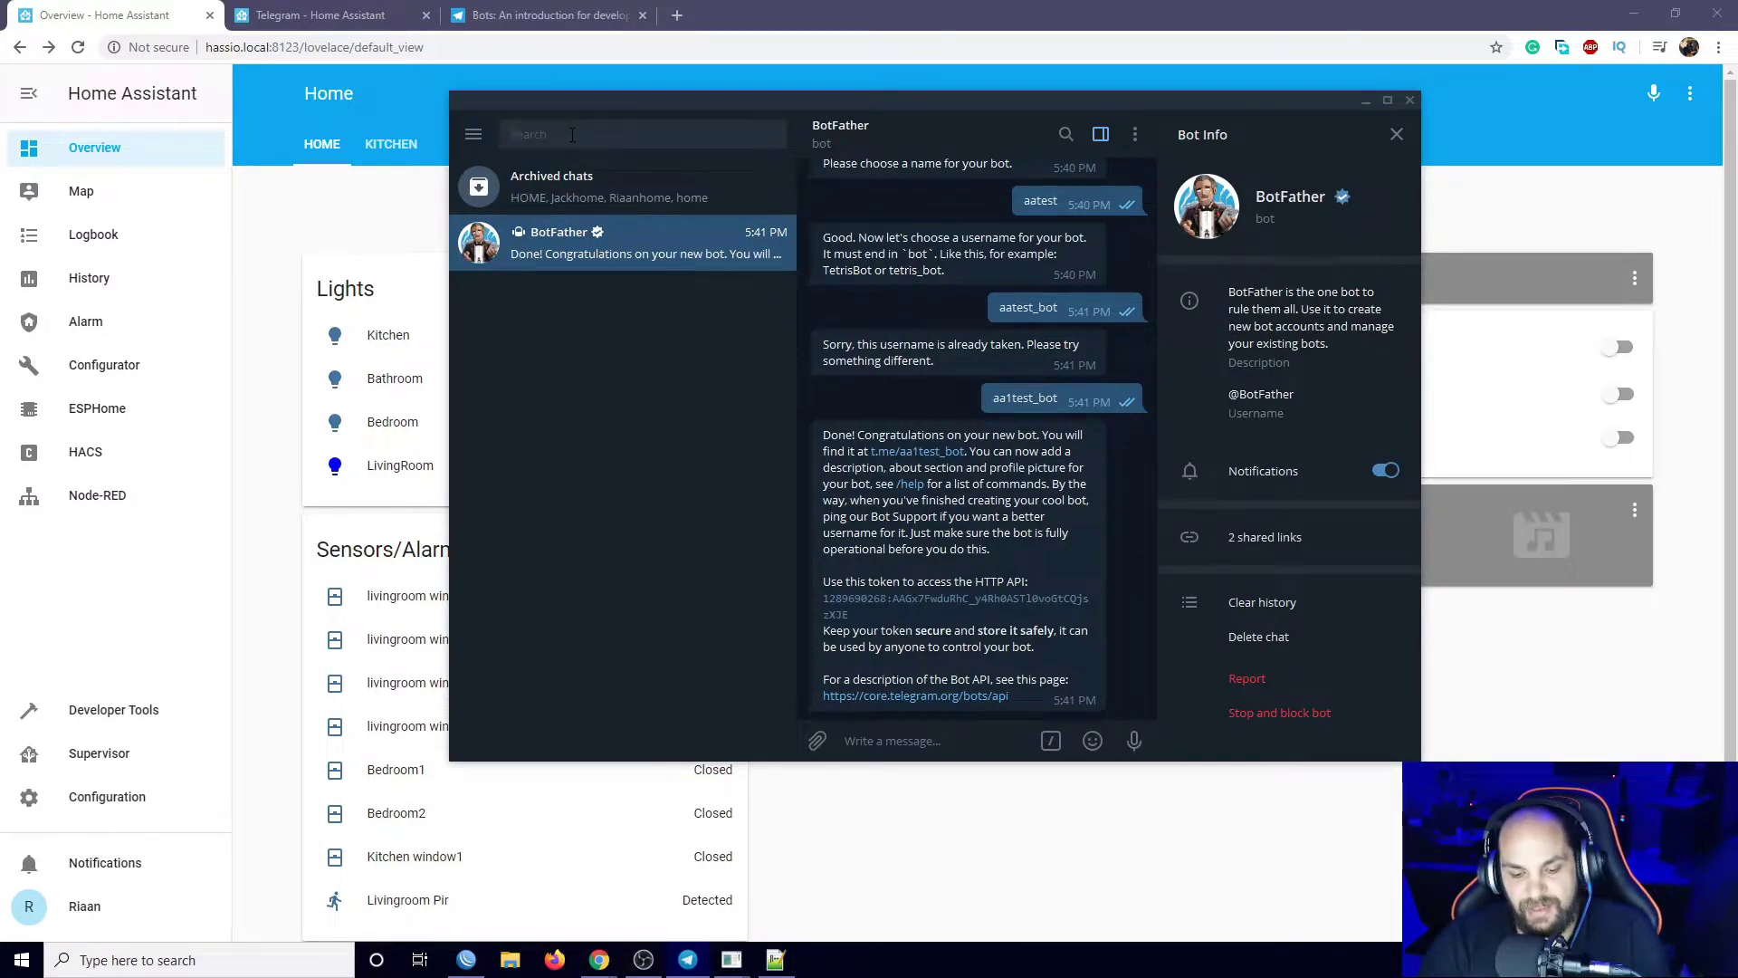
{"action": "type", "text": "aa1test"}
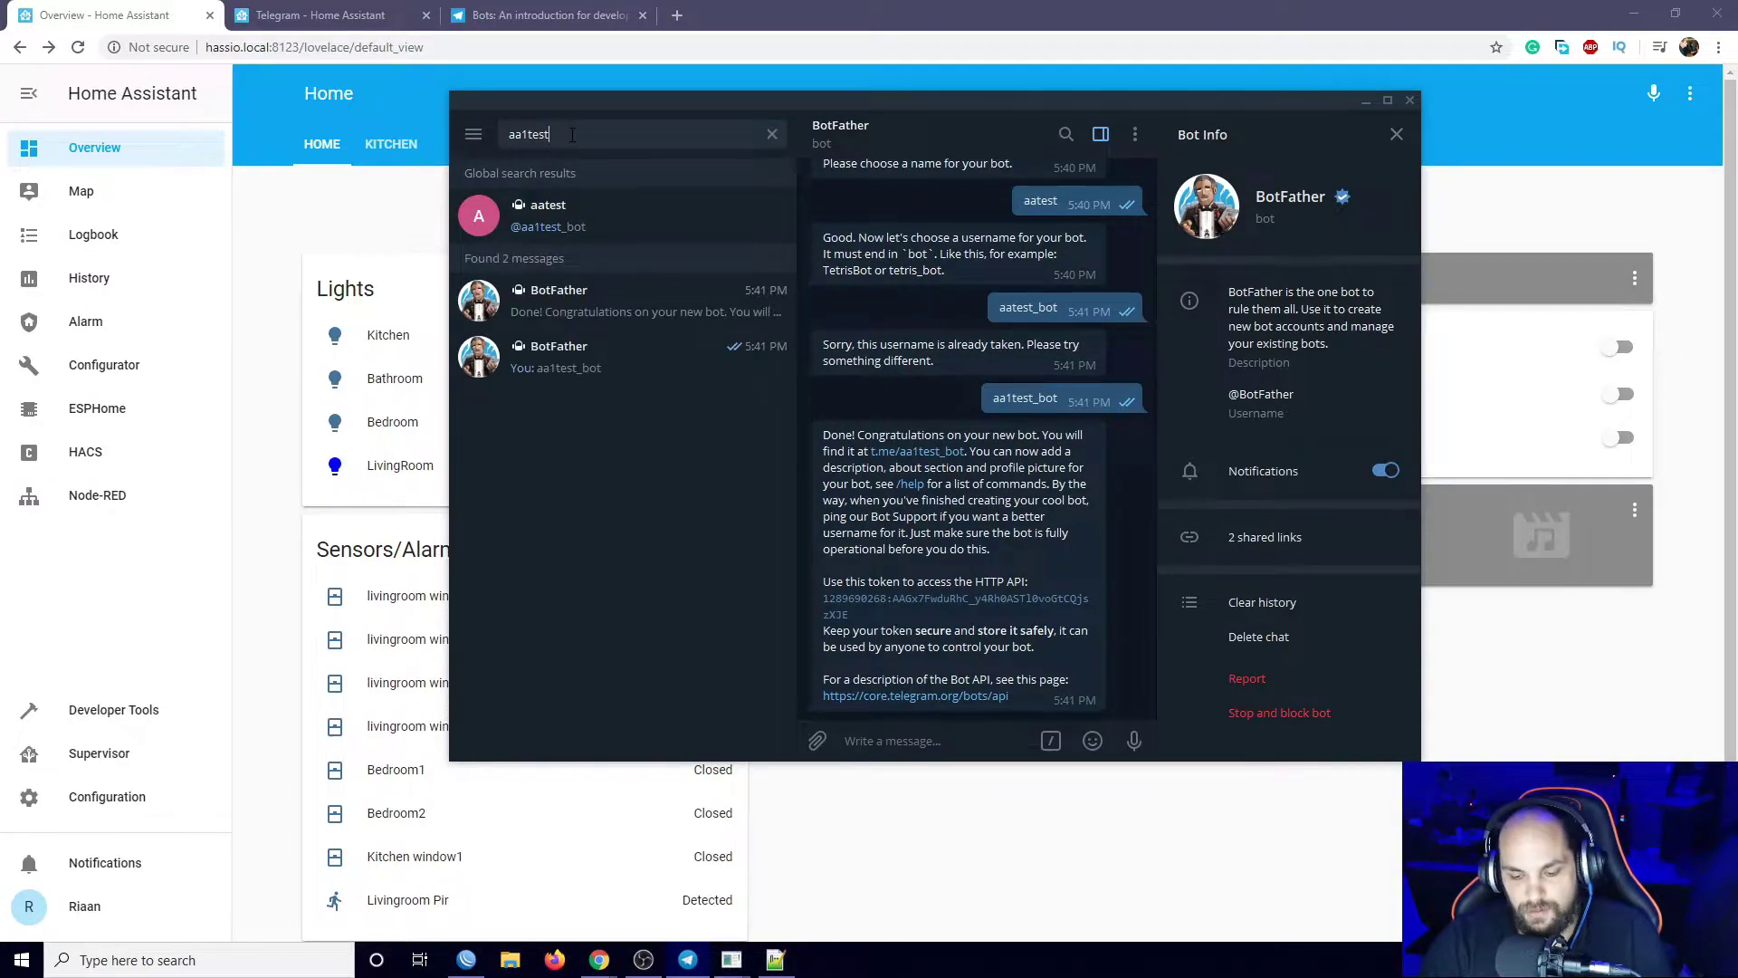
{"action": "left_click", "coordinate": [563, 219]}
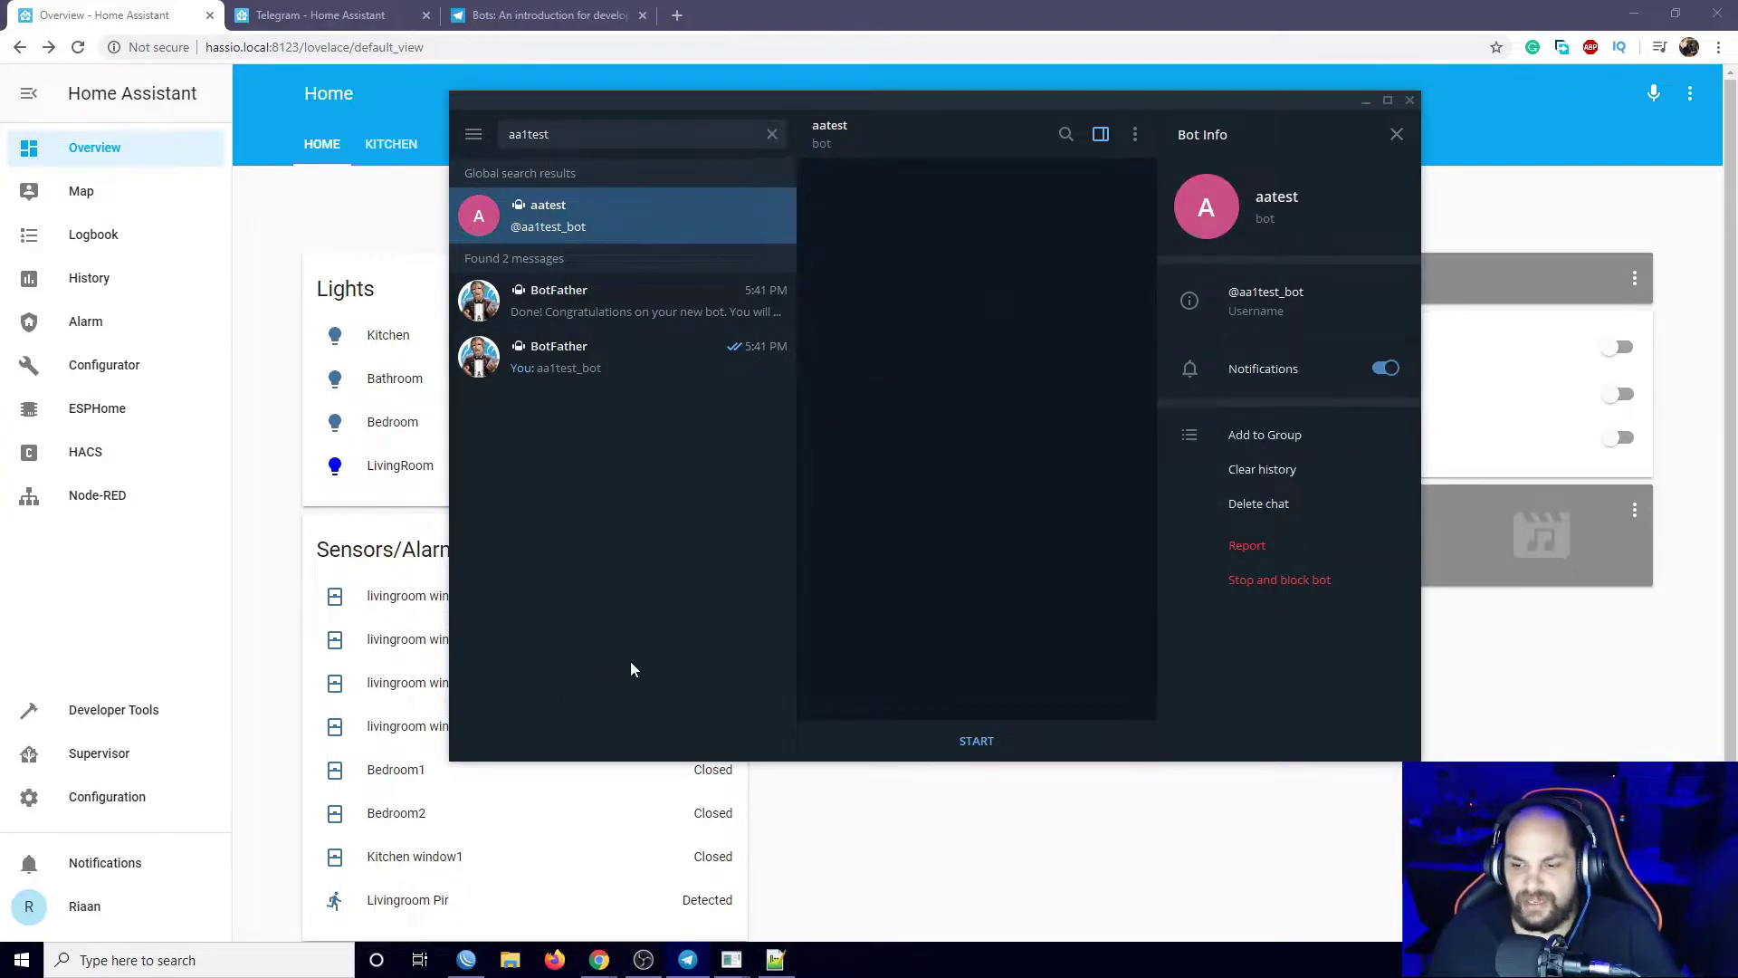
{"action": "left_click", "coordinate": [967, 743]}
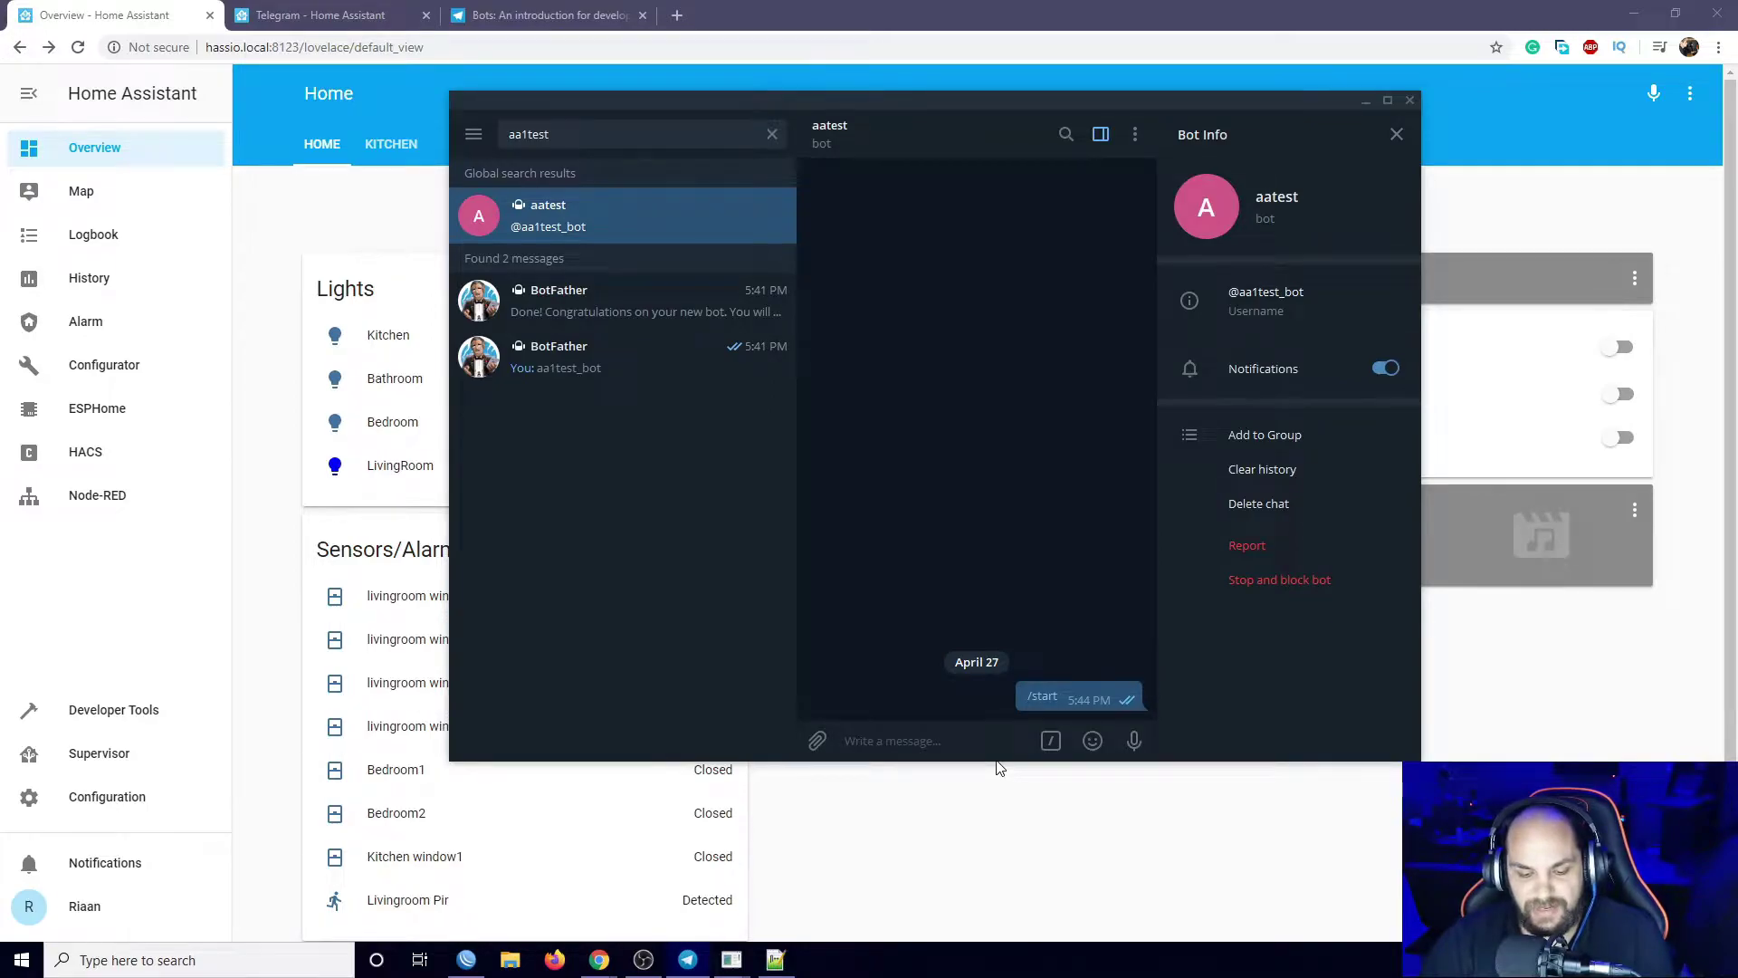
Send the message "hi" to the aatest bot.
{"action": "type", "text": "hu"}
{"action": "key", "text": "BackSpace"}
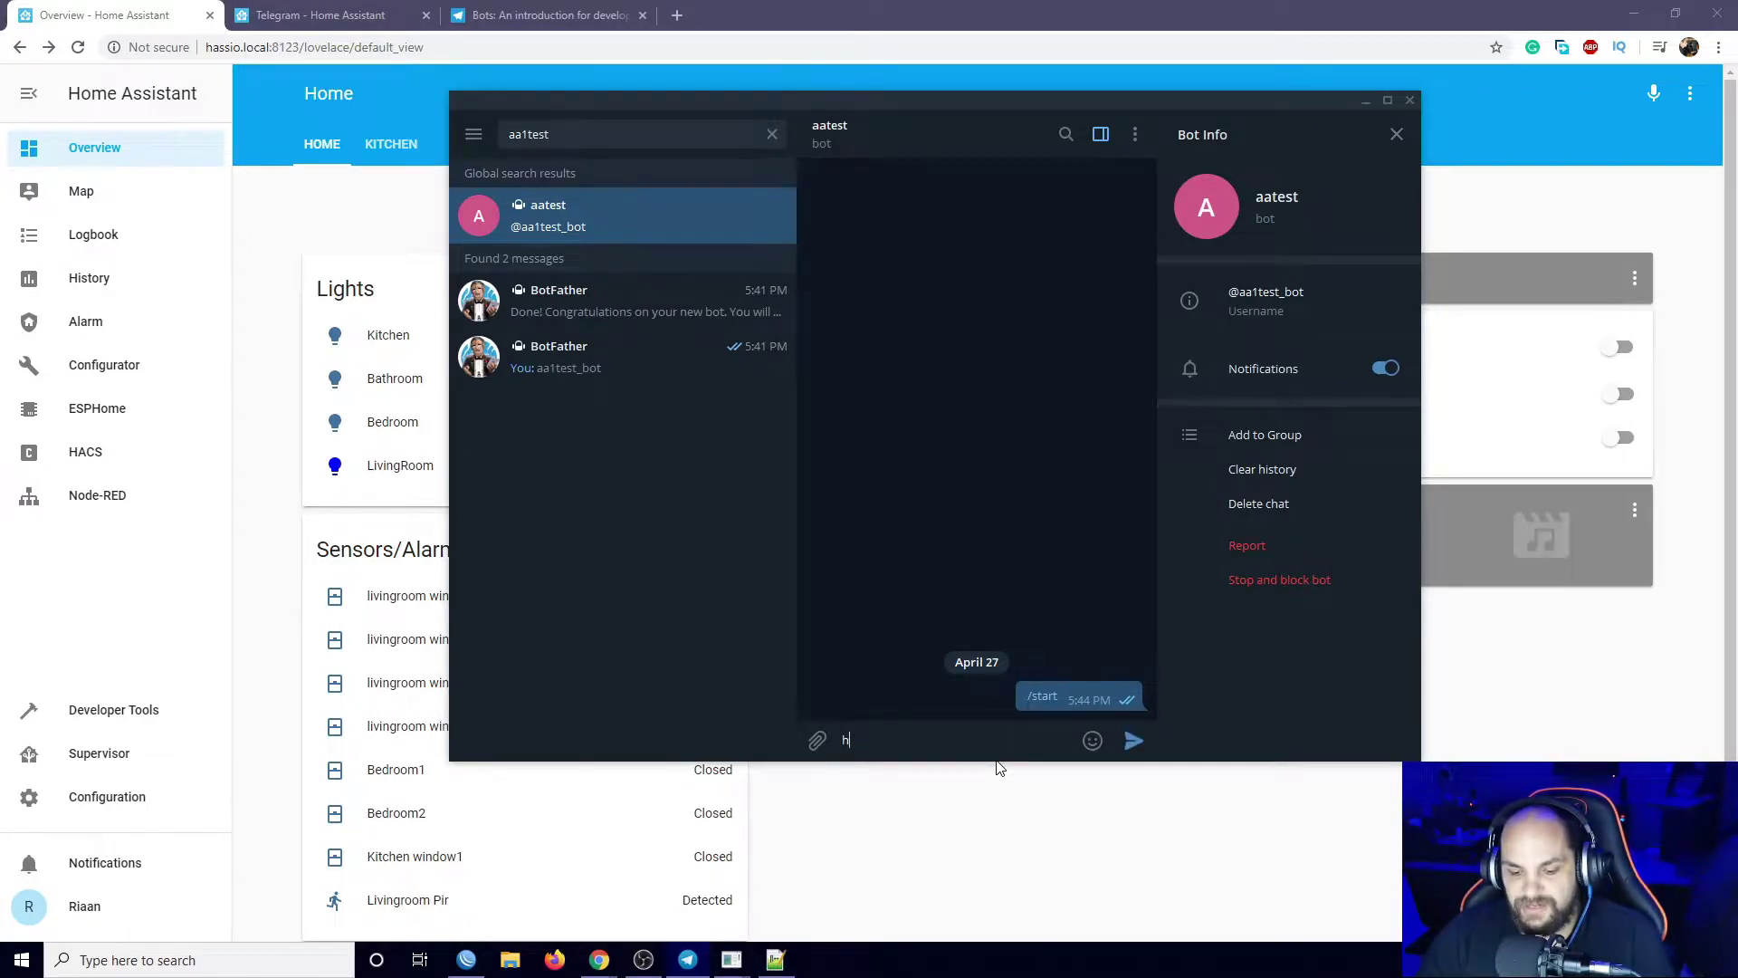
{"action": "type", "text": "i"}
{"action": "key", "text": "Return"}
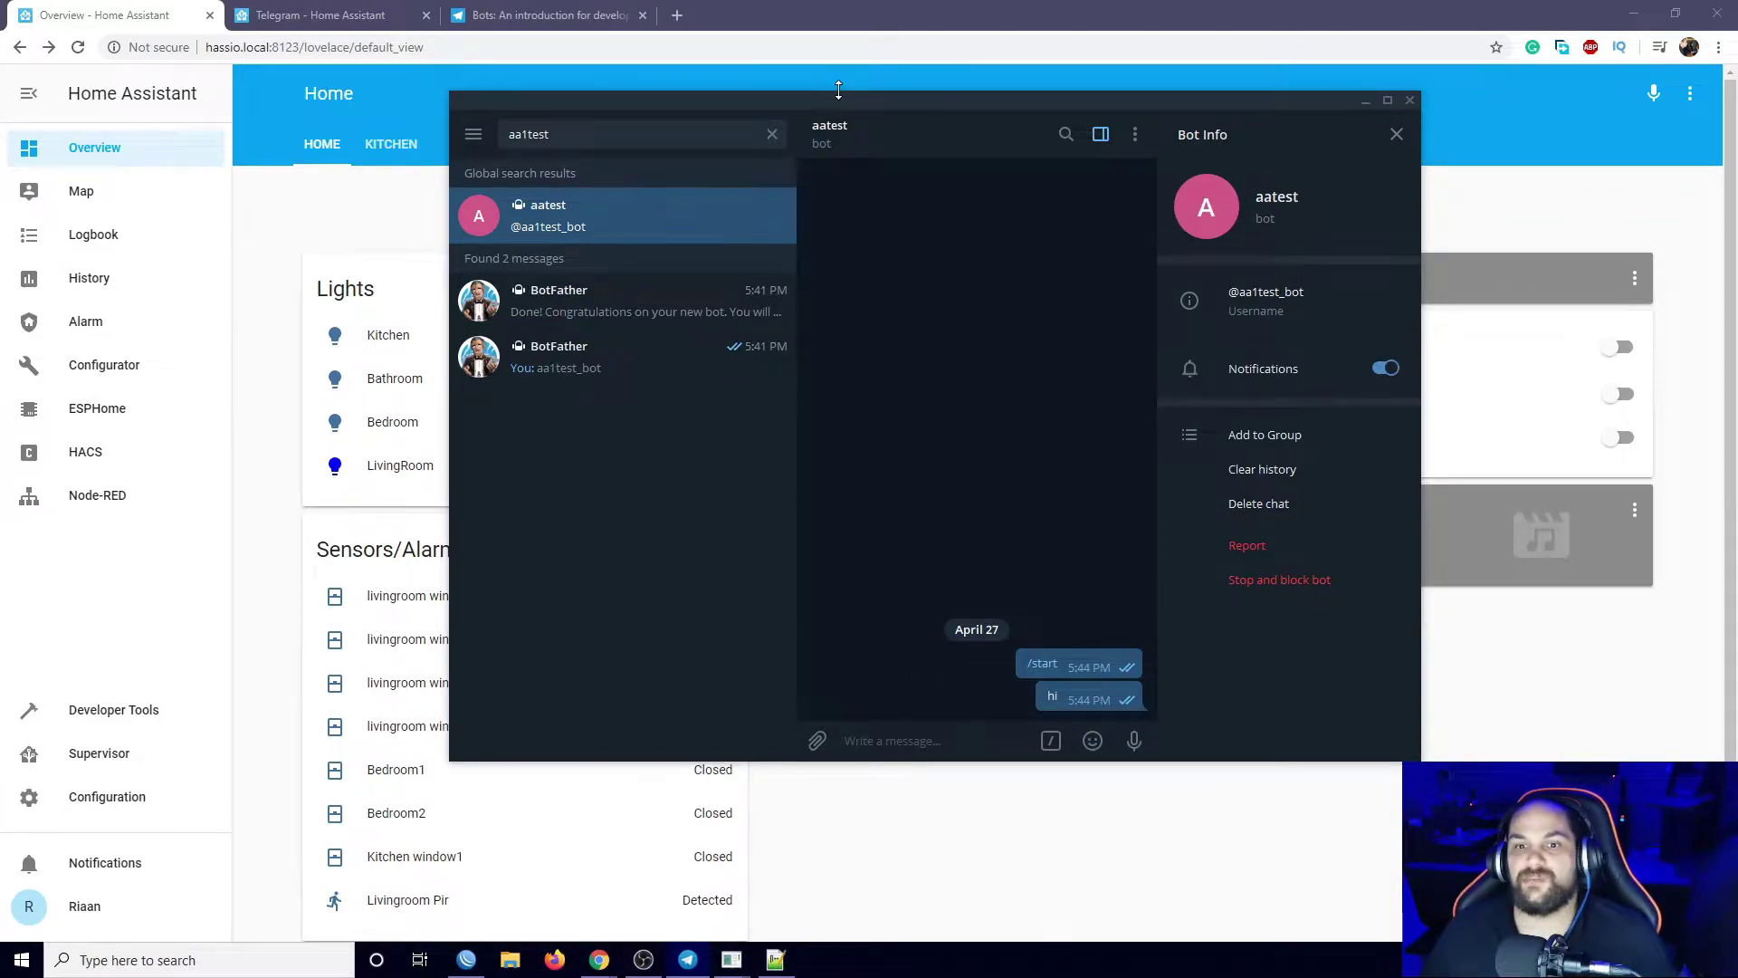
{"action": "left_click_drag", "start_coordinate": [816, 106], "coordinate": [882, 108]}
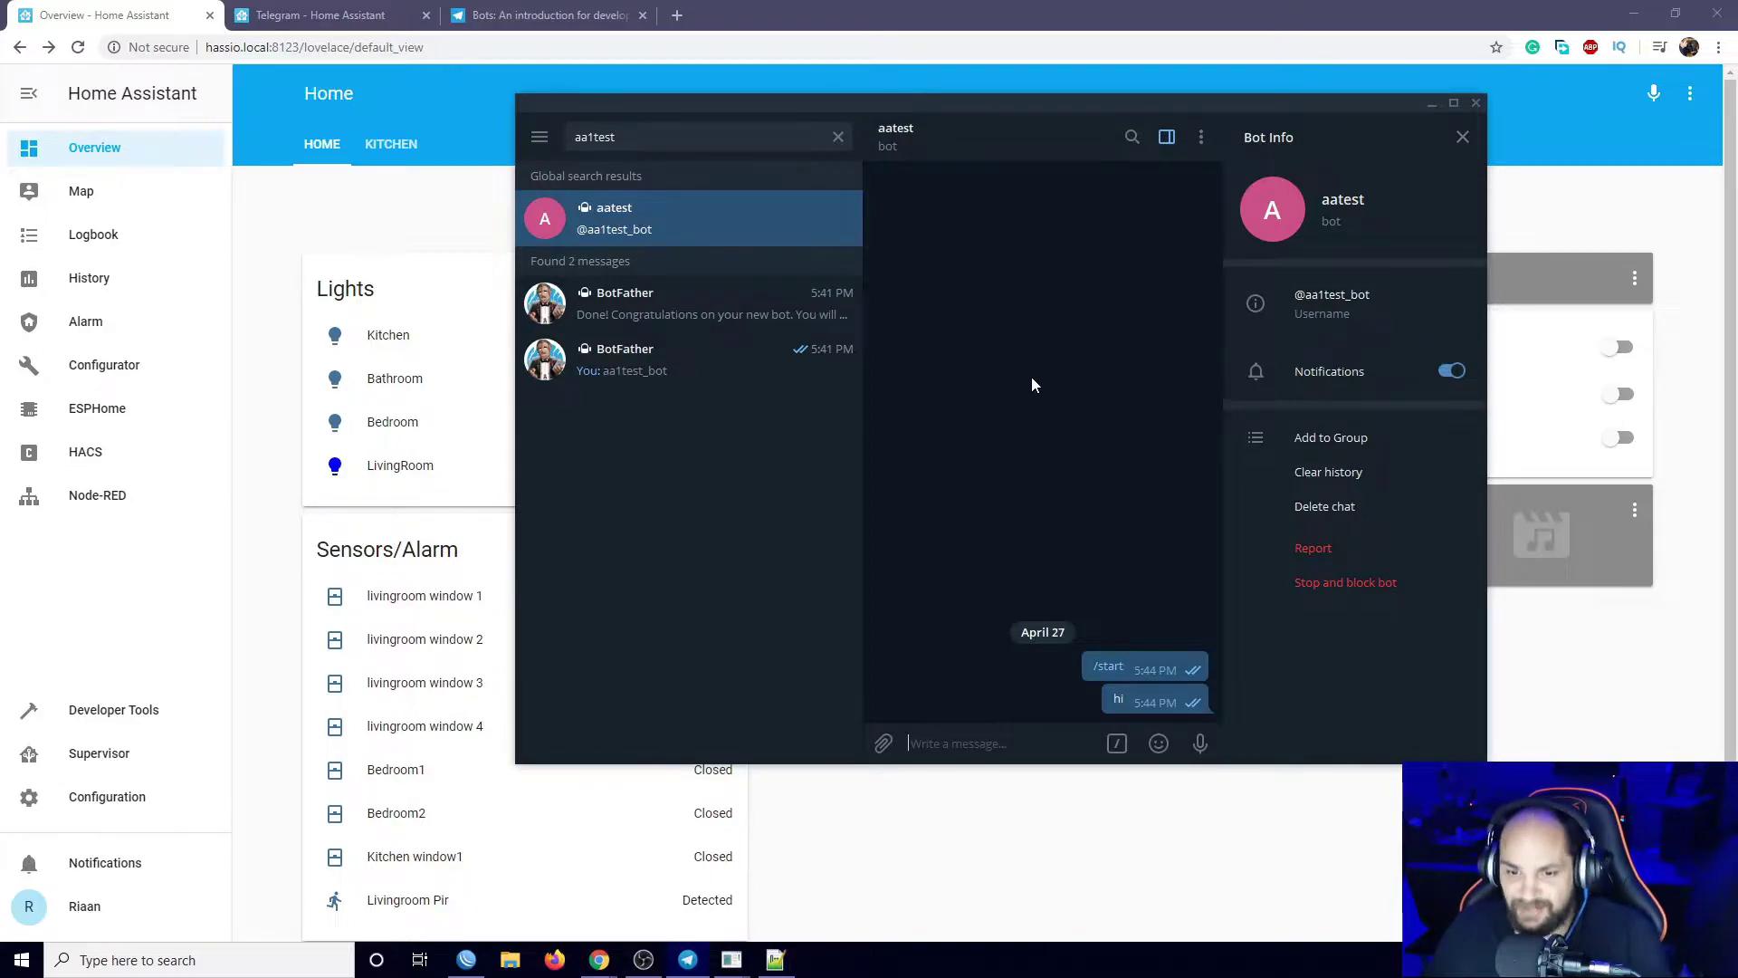
Copy the getUpdates URL from Method 2 of the Home Assistant Telegram integration page and open it in a new browser tab.
{"action": "left_click", "coordinate": [394, 226]}
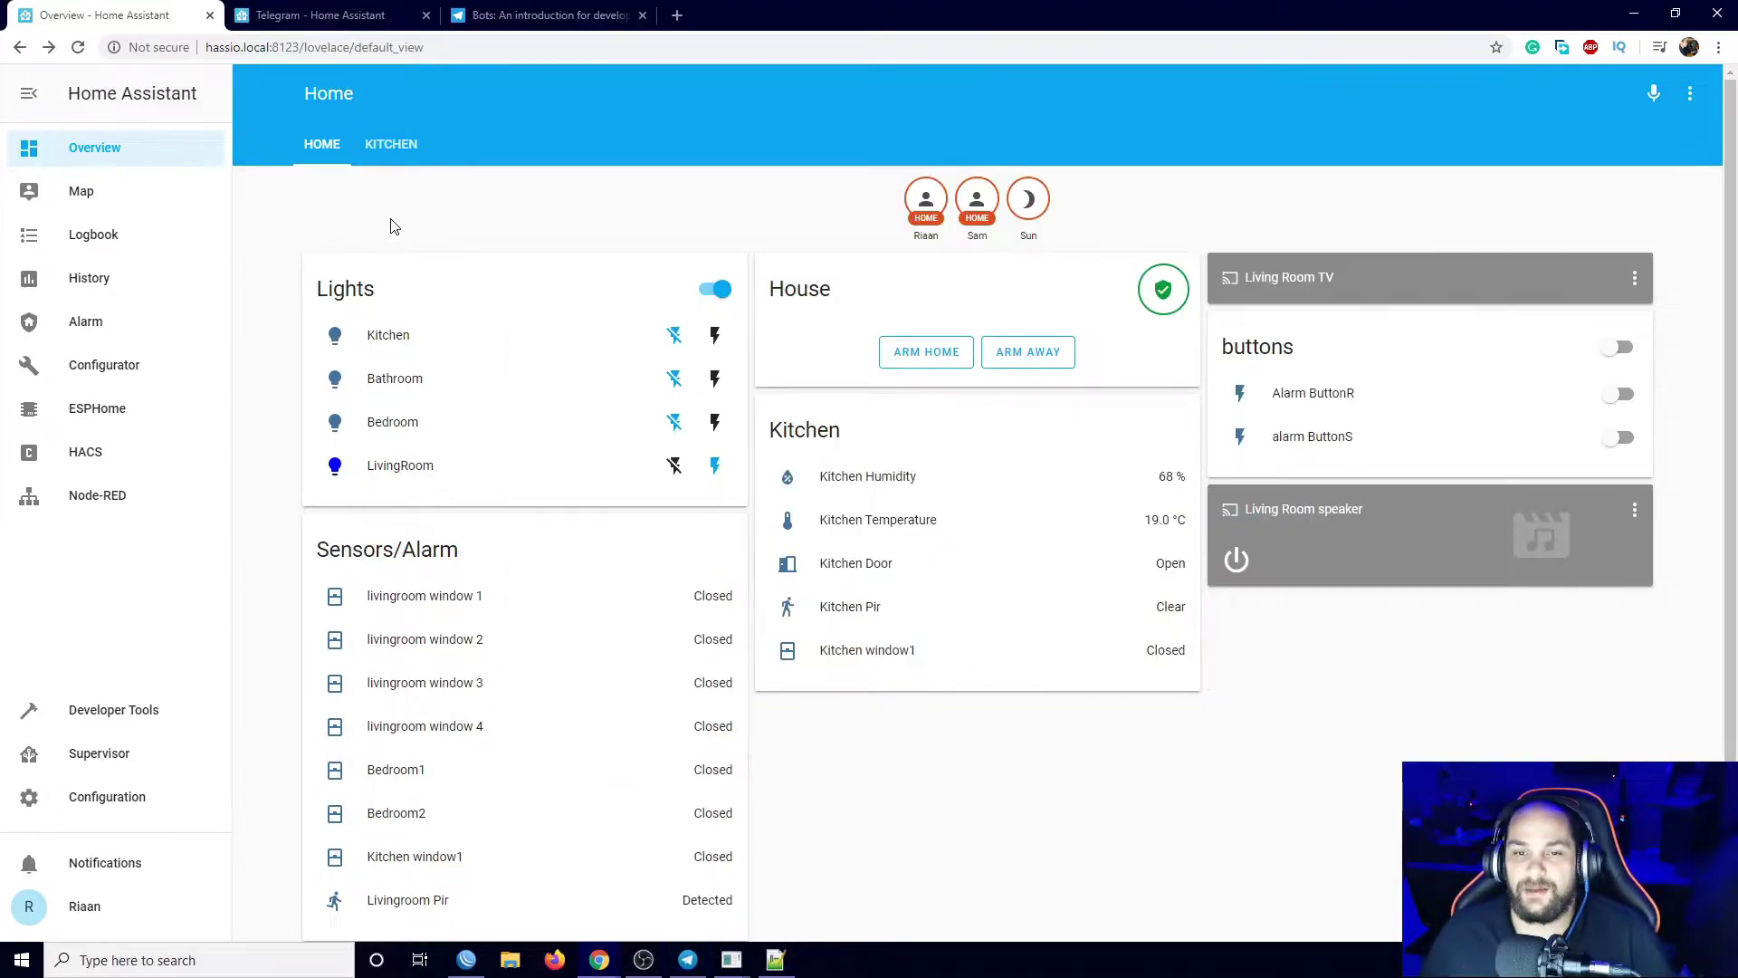
{"action": "left_click", "coordinate": [307, 18]}
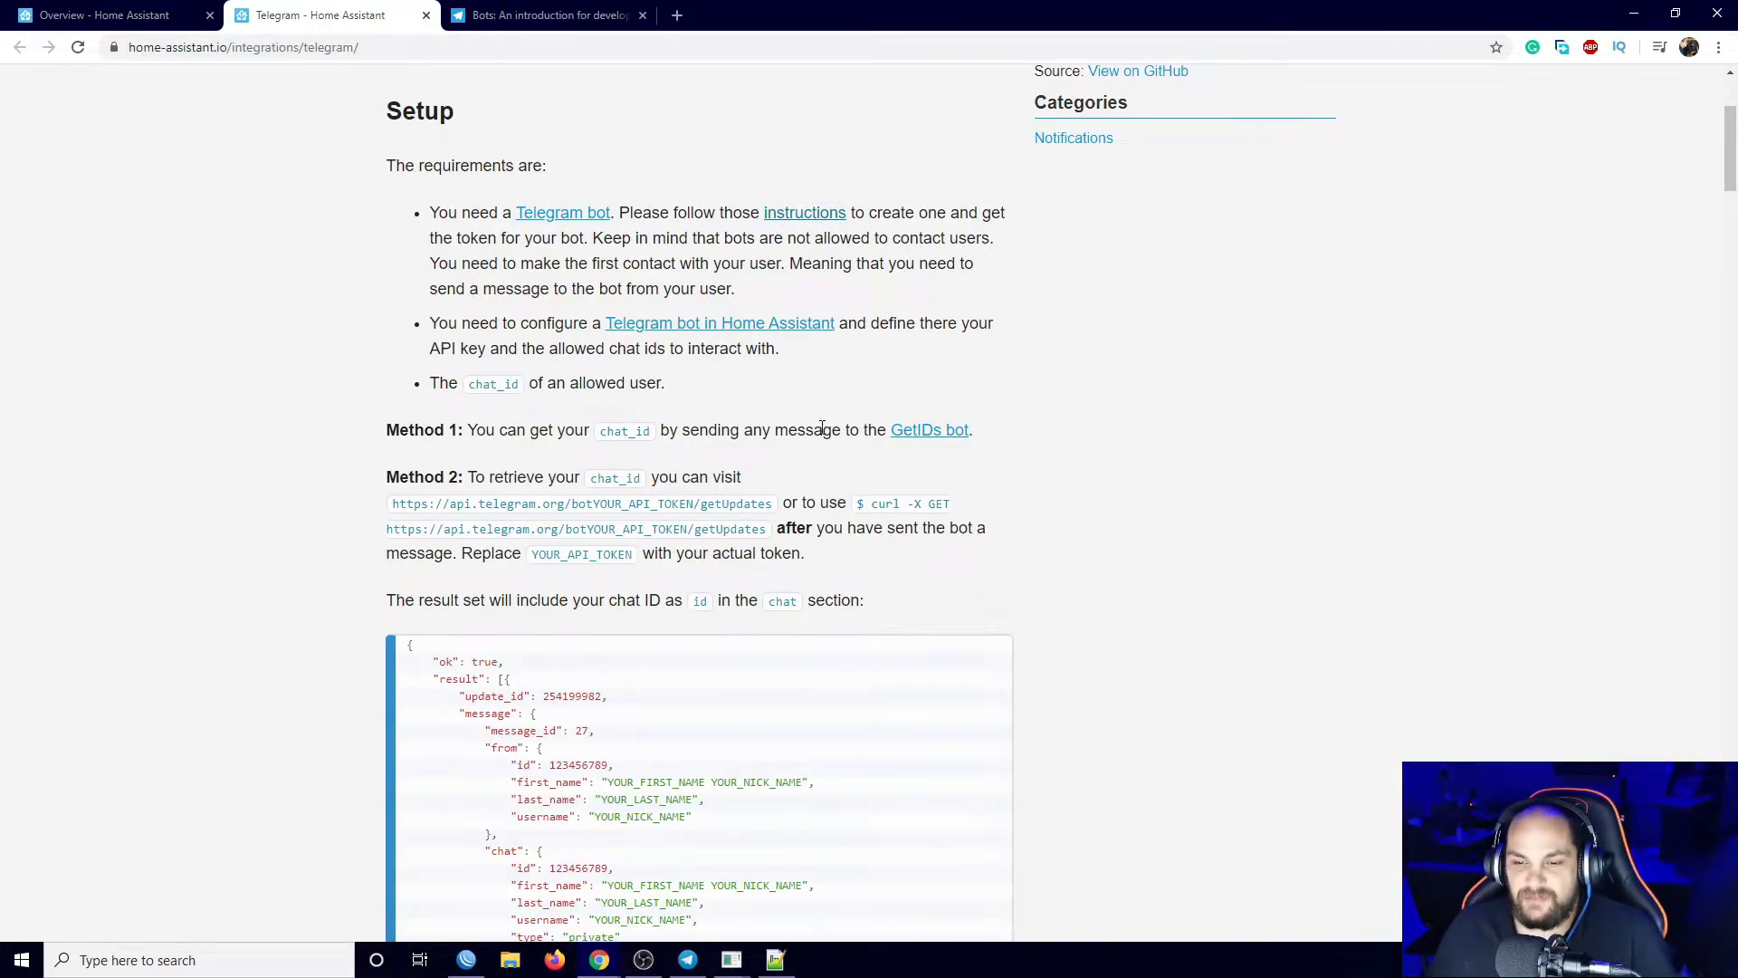
{"action": "scroll", "coordinate": [805, 441], "scroll_direction": "down", "scroll_amount": 1}
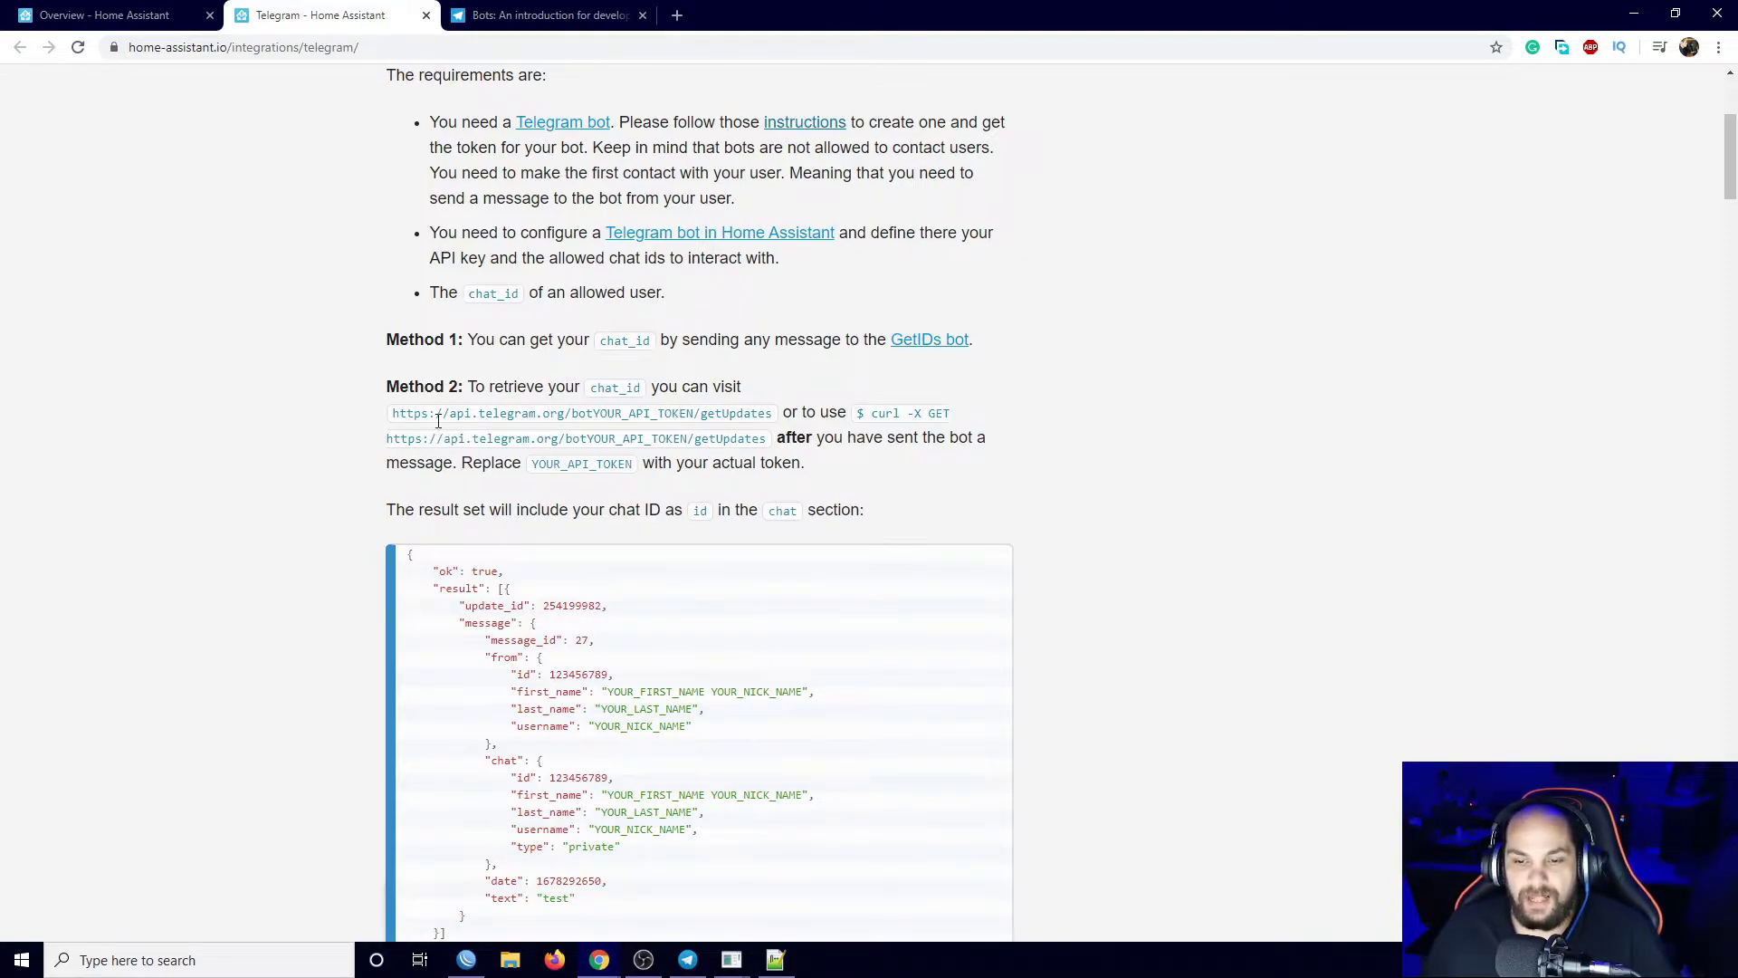
{"action": "left_click_drag", "start_coordinate": [390, 419], "coordinate": [774, 418]}
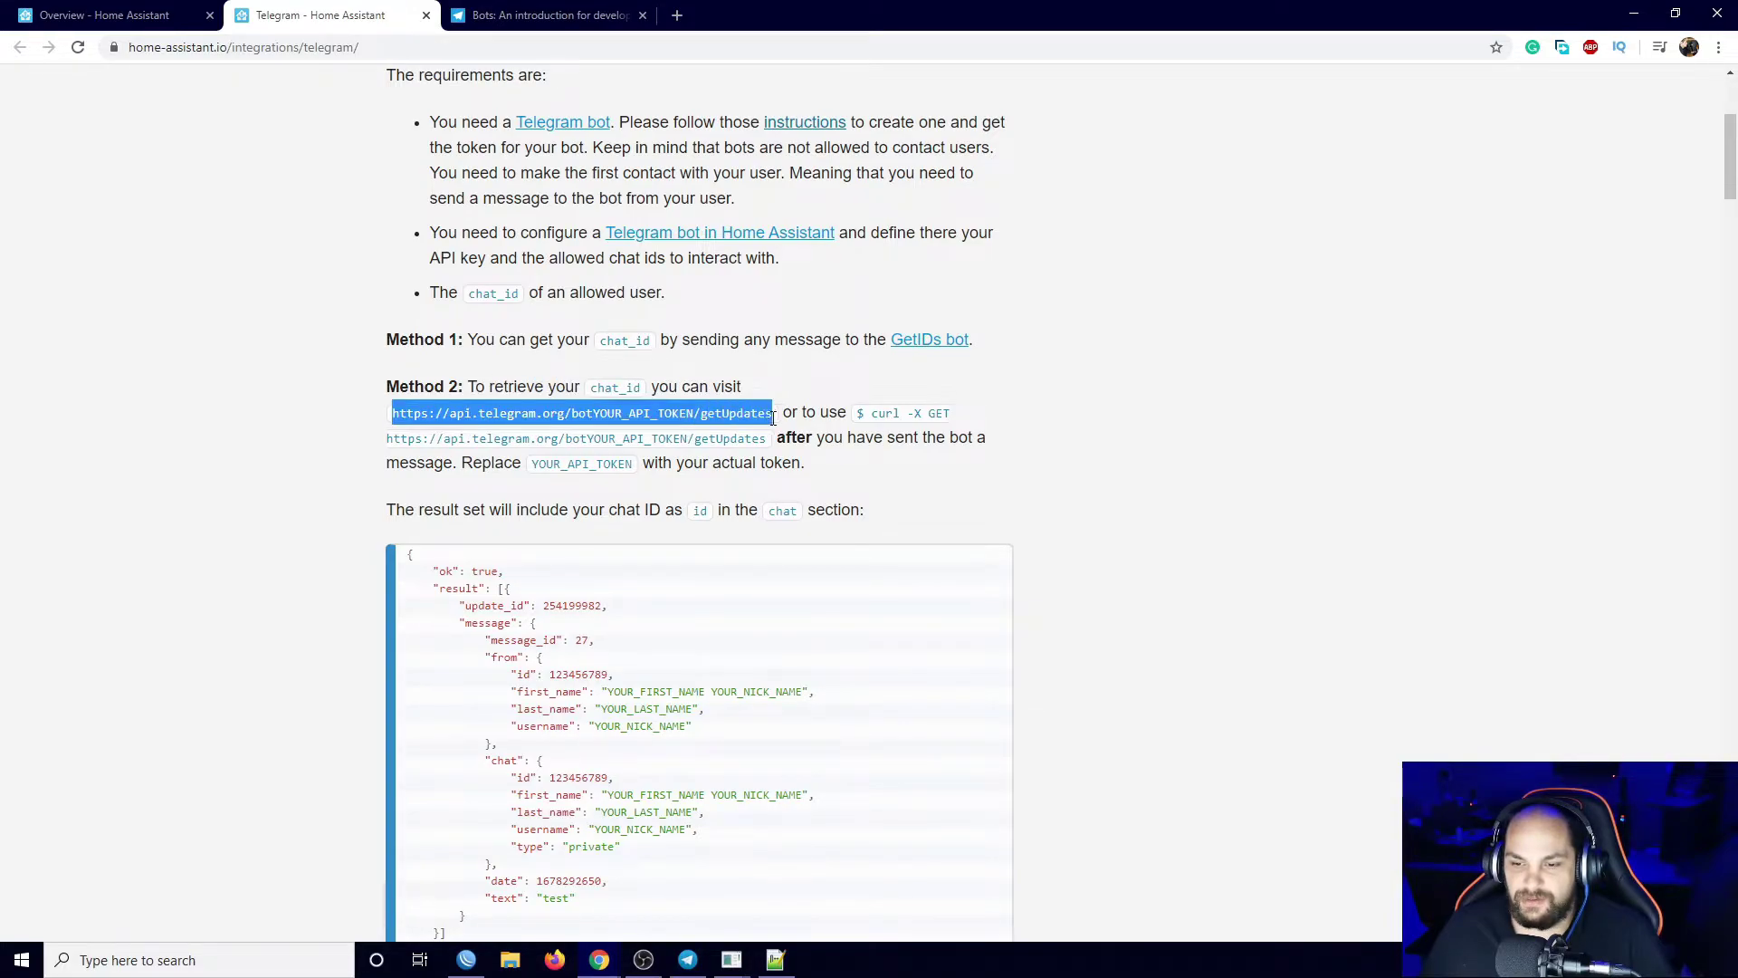
{"action": "right_click", "coordinate": [765, 415]}
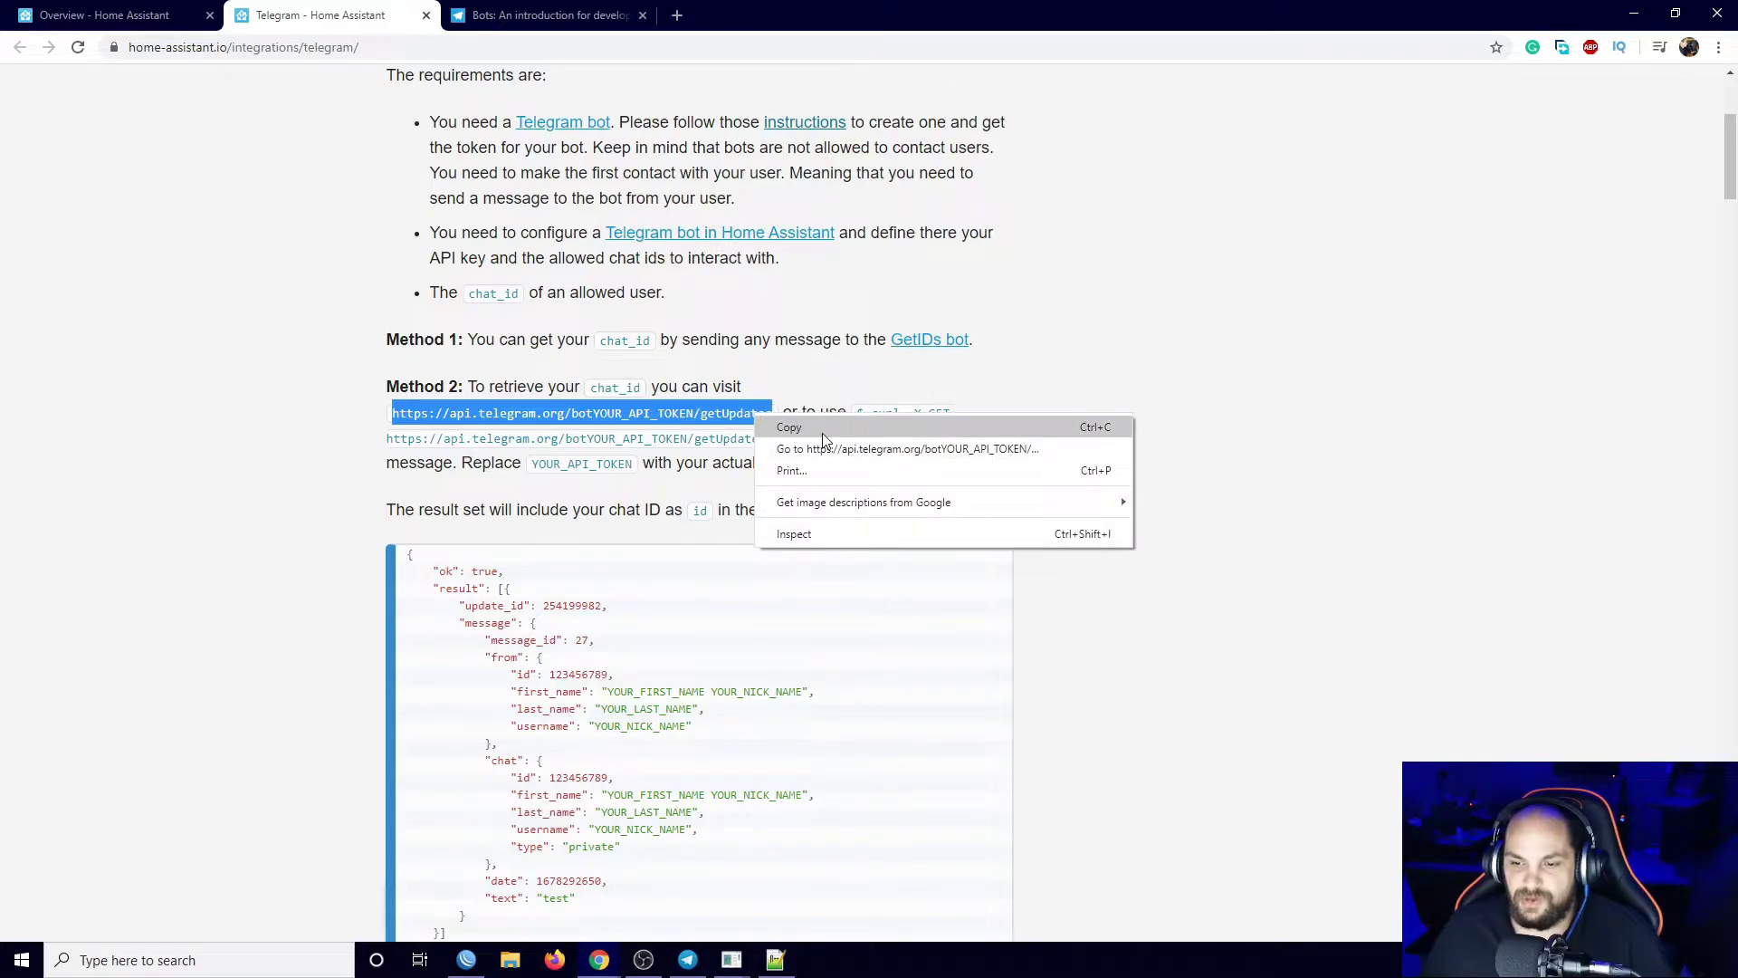
{"action": "left_click", "coordinate": [822, 431]}
{"action": "left_click", "coordinate": [677, 15]}
{"action": "right_click", "coordinate": [634, 46]}
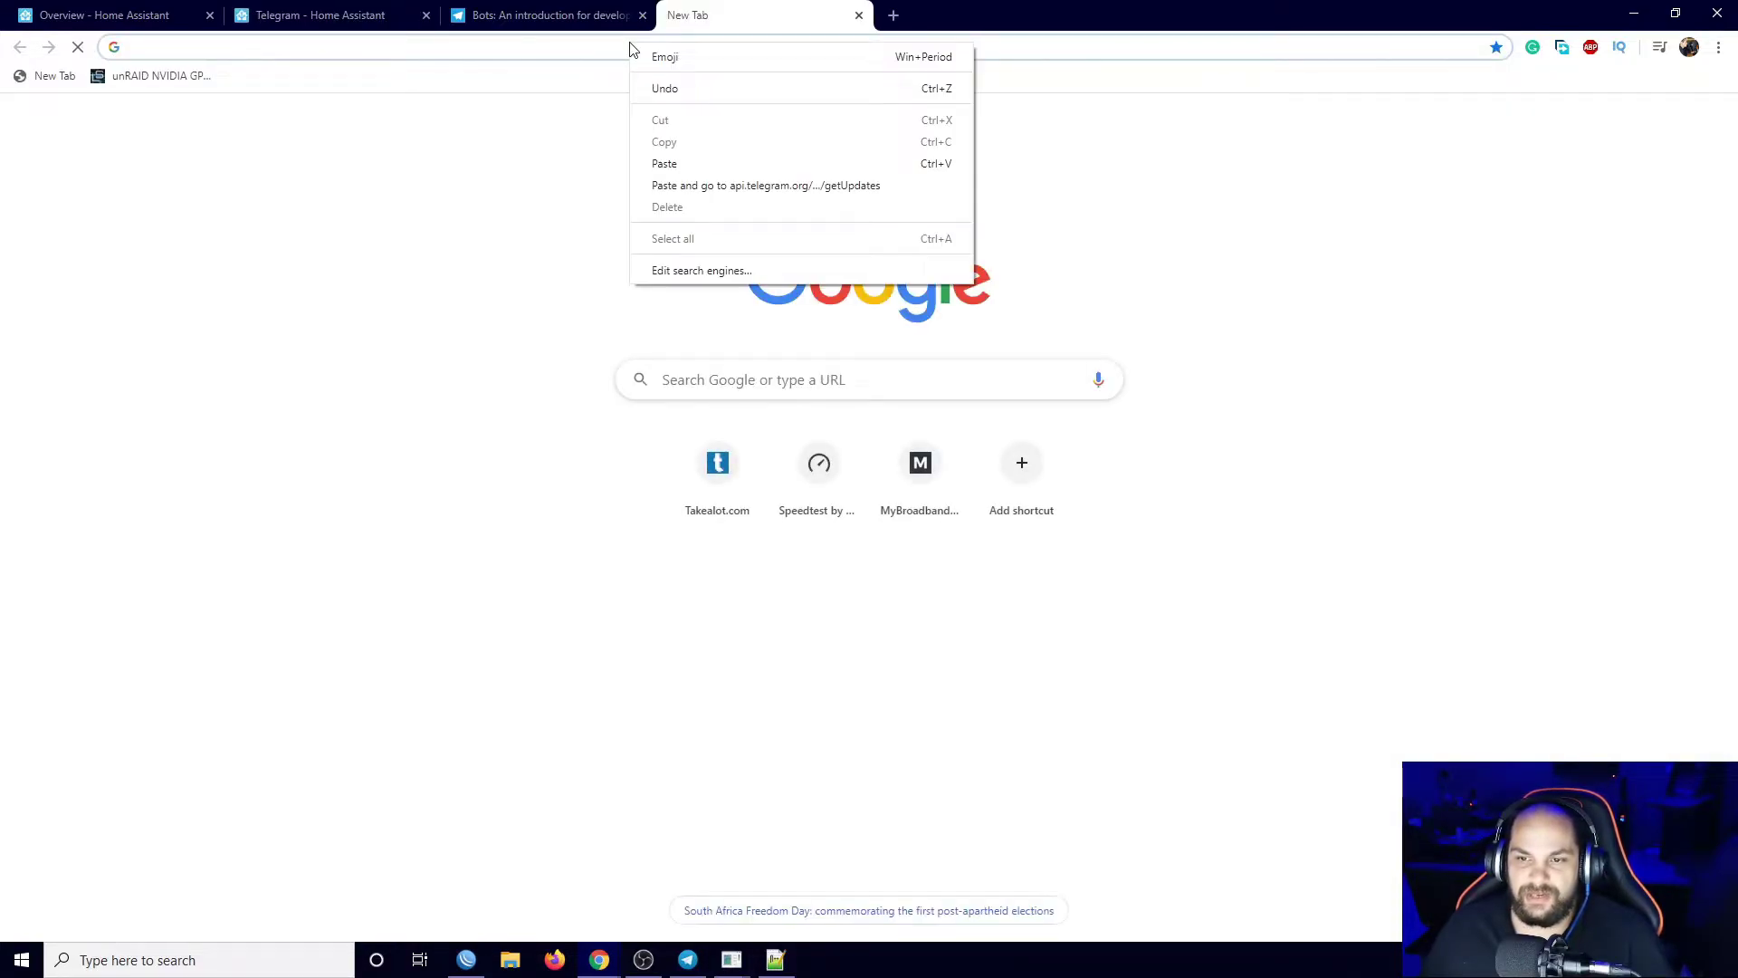
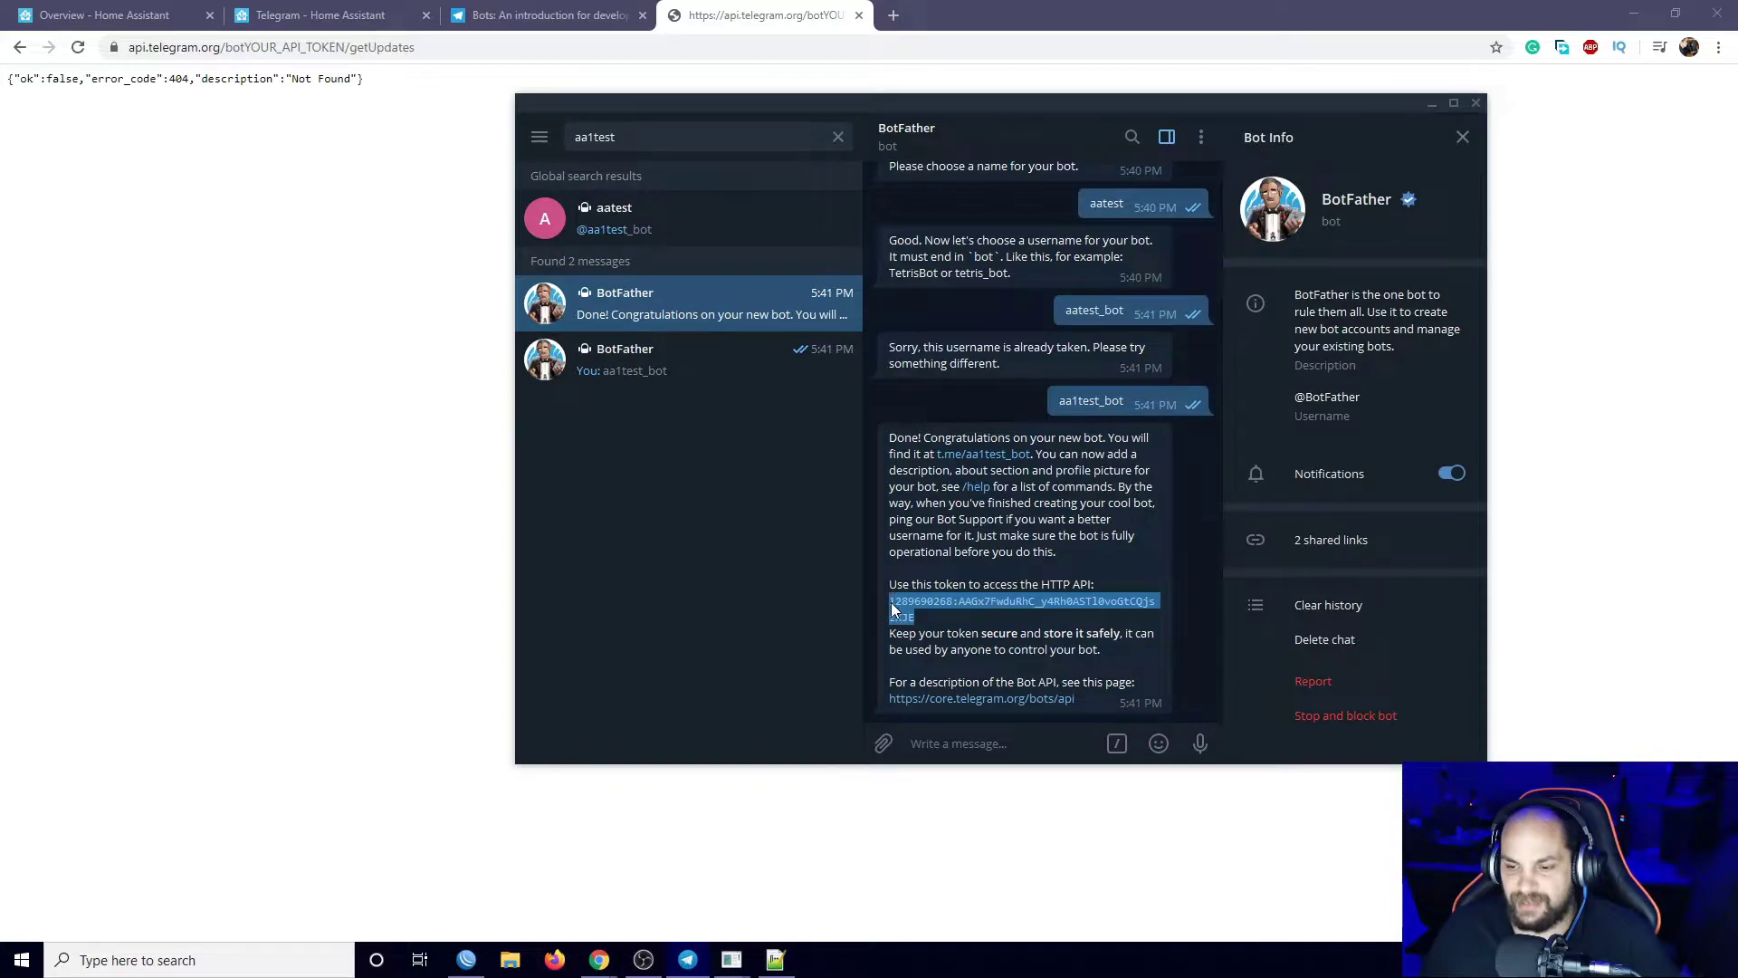
Copy the bot's API token from BotFather's message, replace YOUR_API_TOKEN in the getUpdates address with it, and load the page.
{"action": "right_click", "coordinate": [918, 604]}
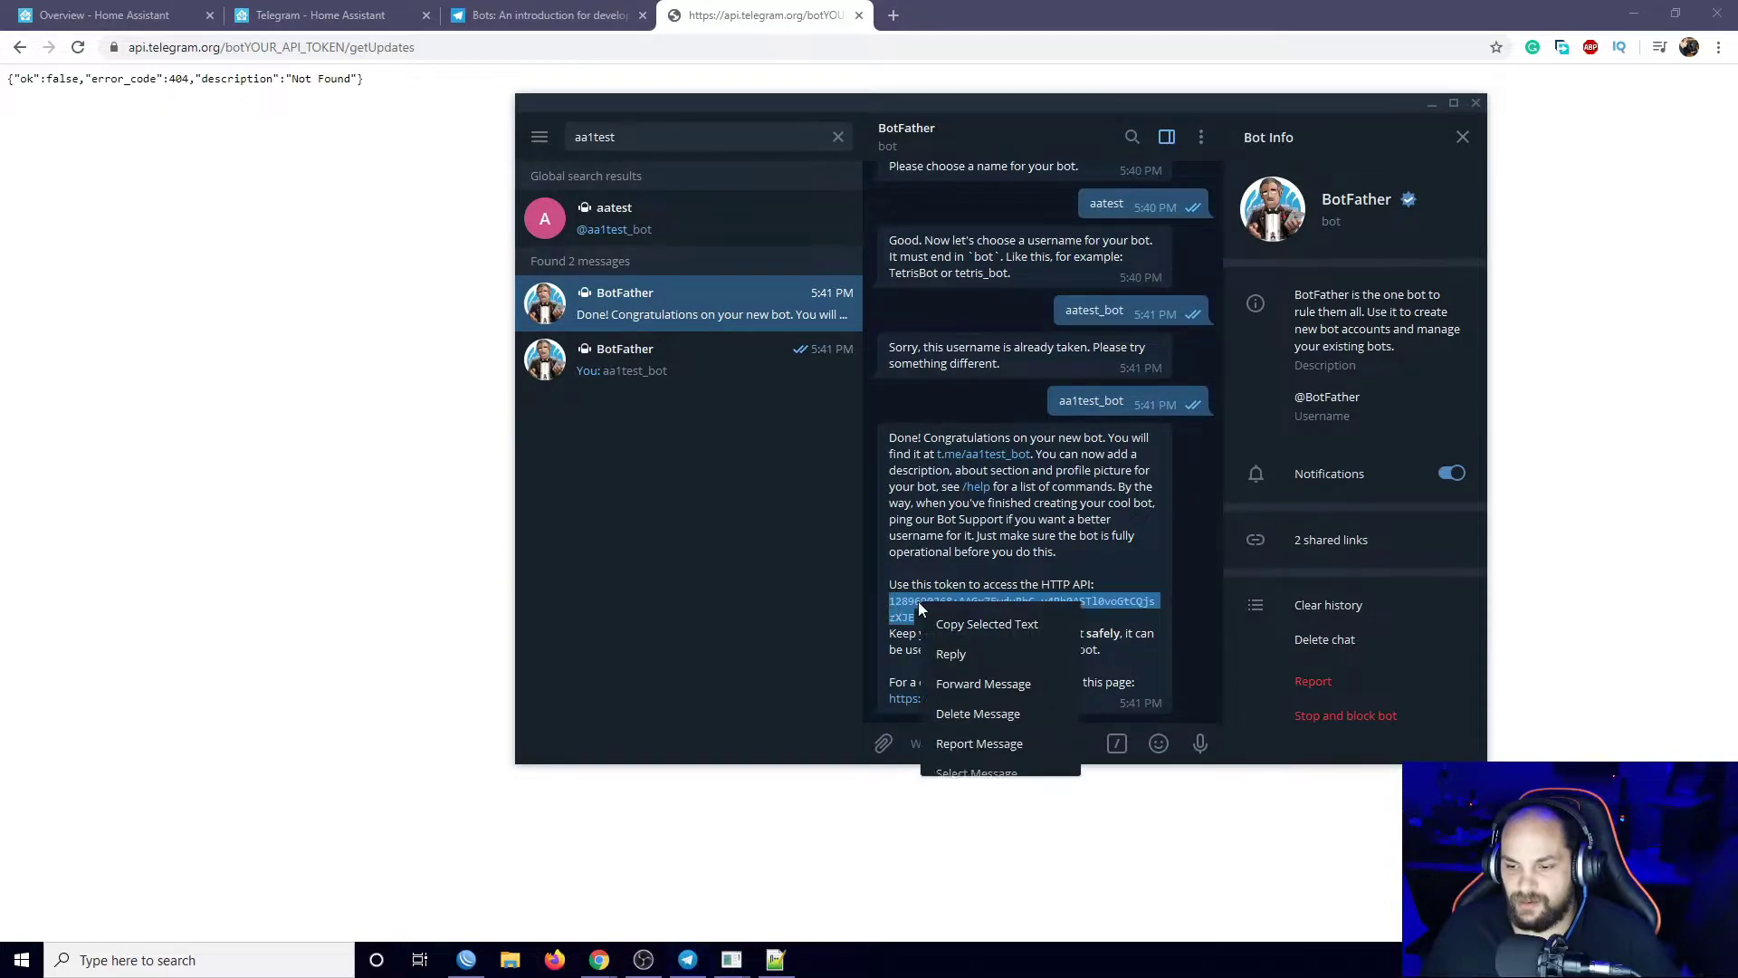
{"action": "left_click", "coordinate": [981, 627]}
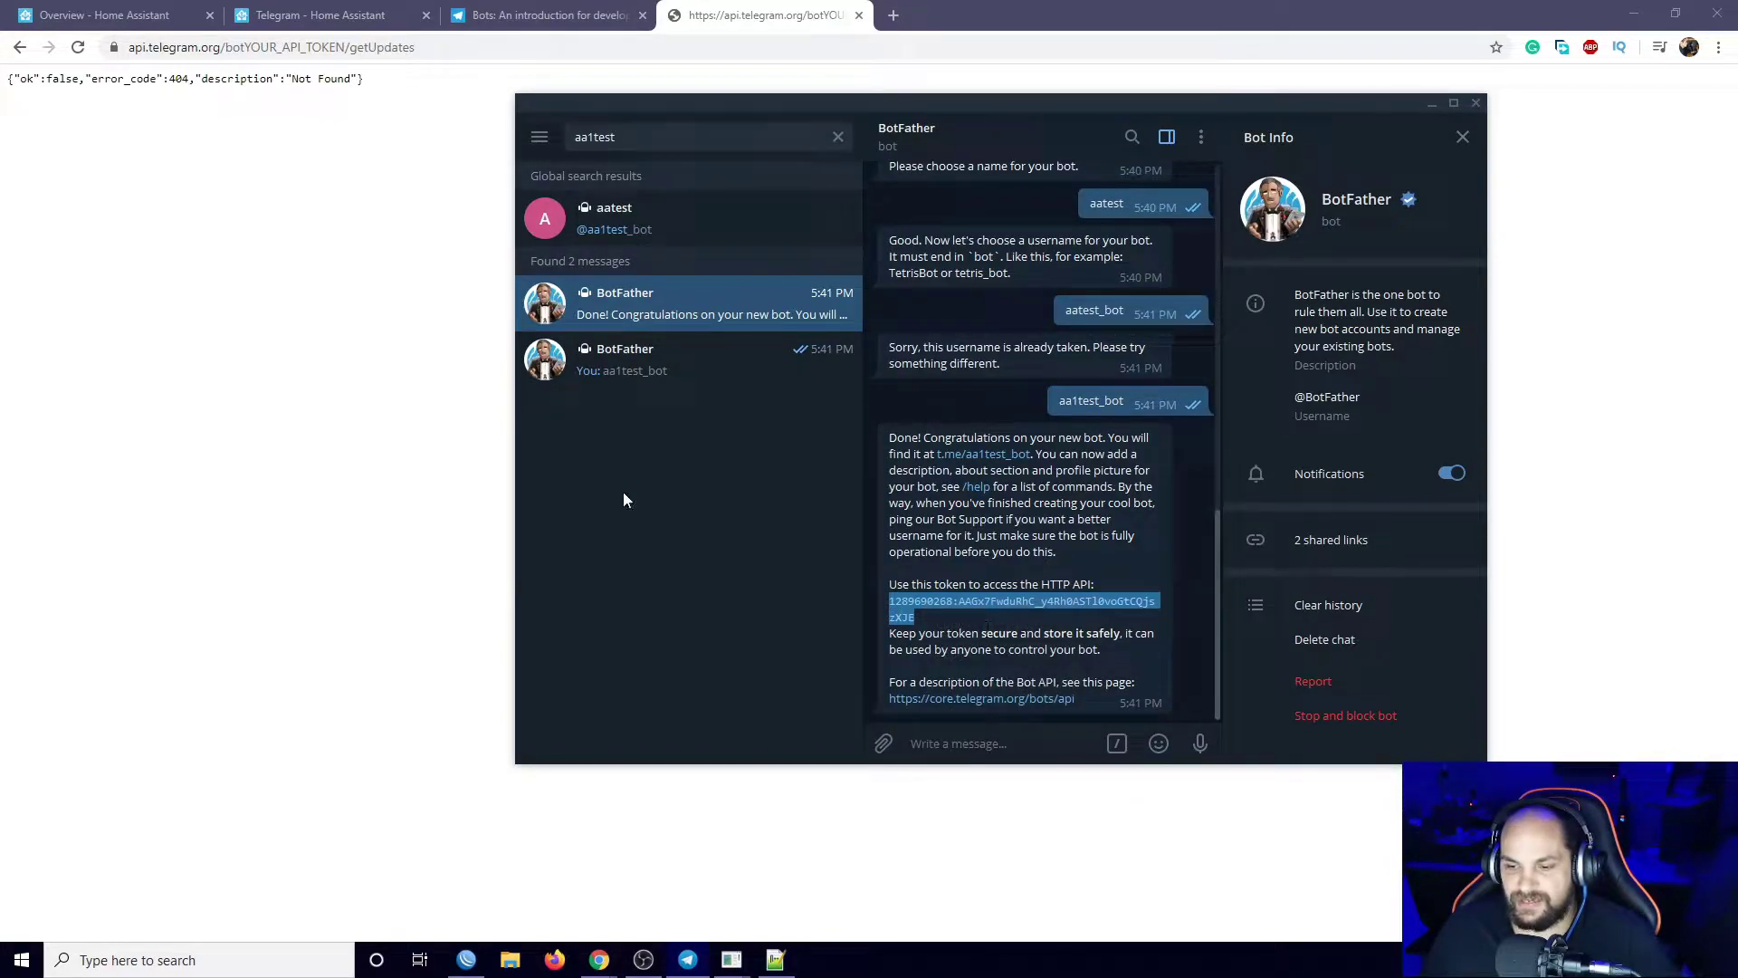
{"action": "left_click", "coordinate": [240, 198]}
{"action": "left_click_drag", "start_coordinate": [225, 47], "coordinate": [388, 51]}
{"action": "left_click", "coordinate": [286, 49]}
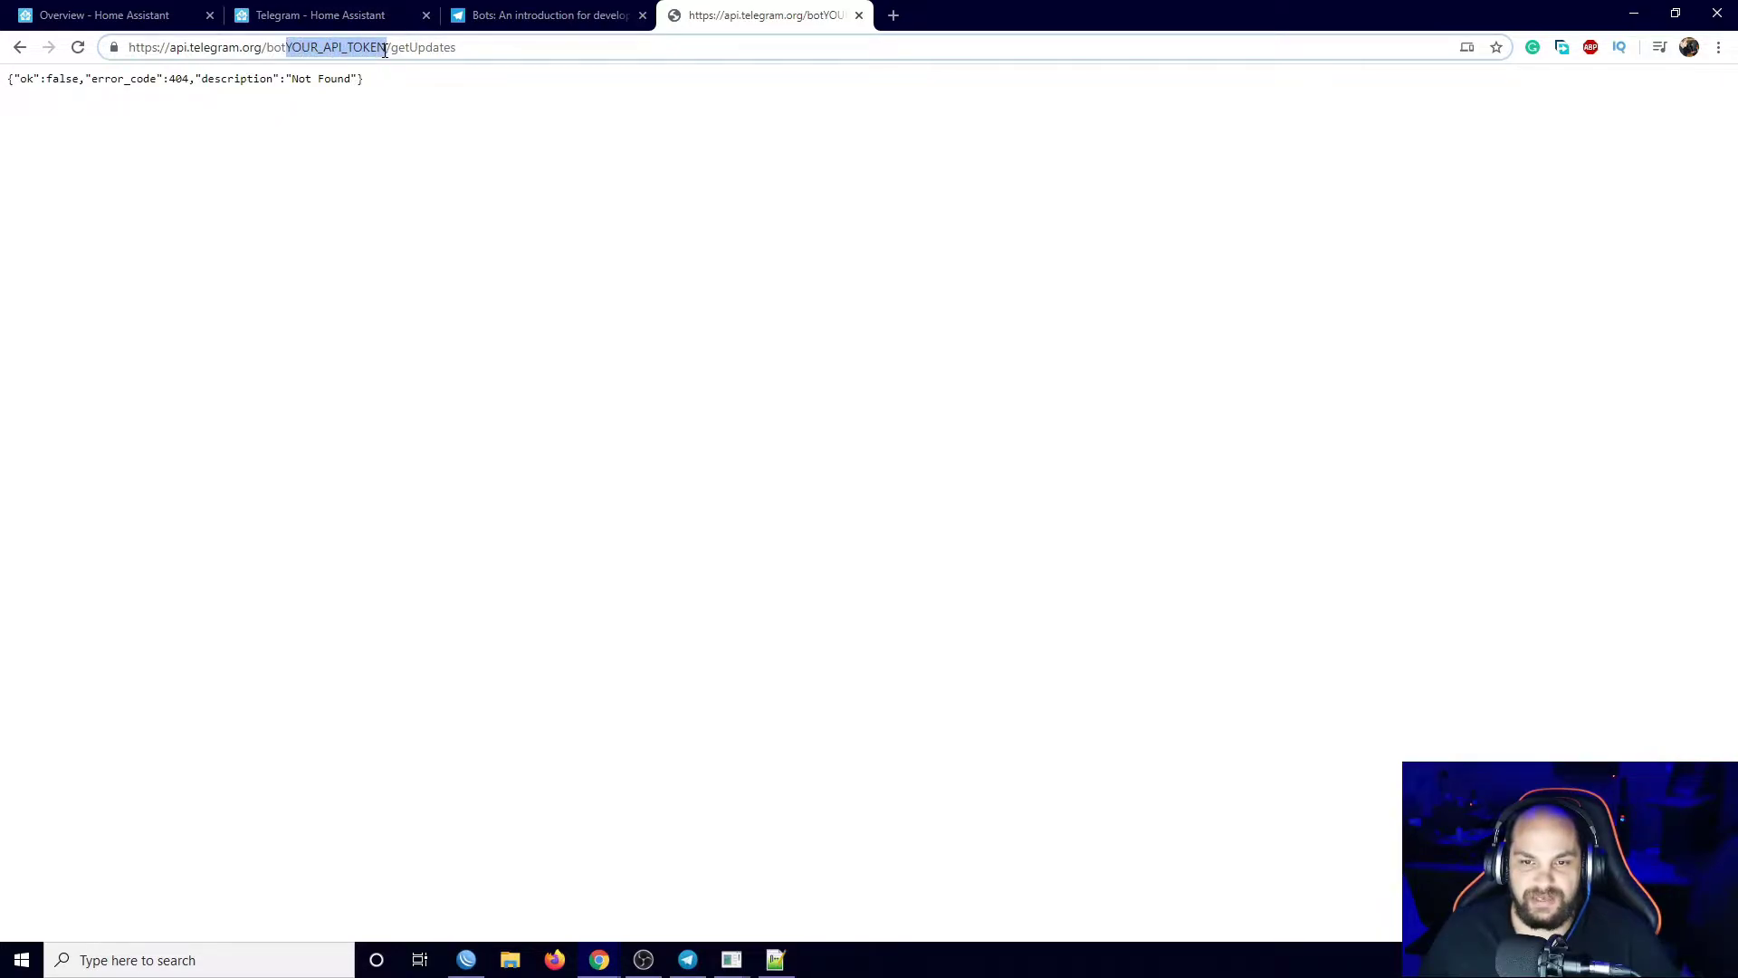
{"action": "right_click", "coordinate": [373, 47]}
{"action": "left_click", "coordinate": [454, 193]}
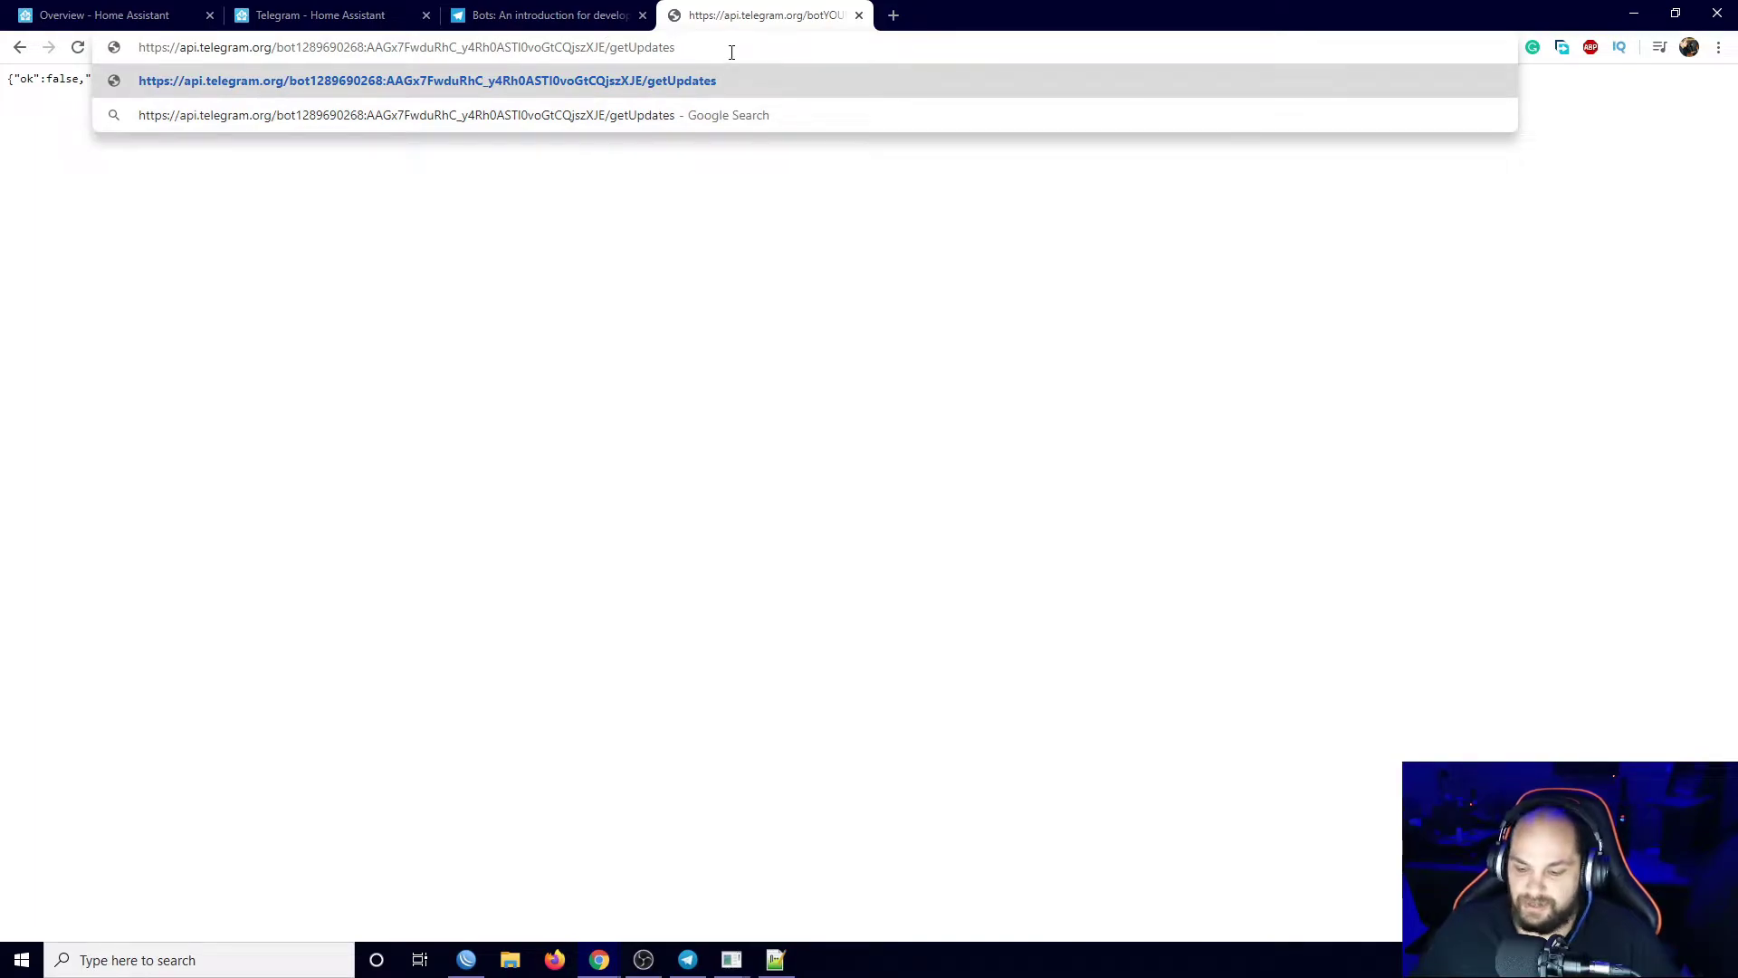
{"action": "key", "text": "Return"}
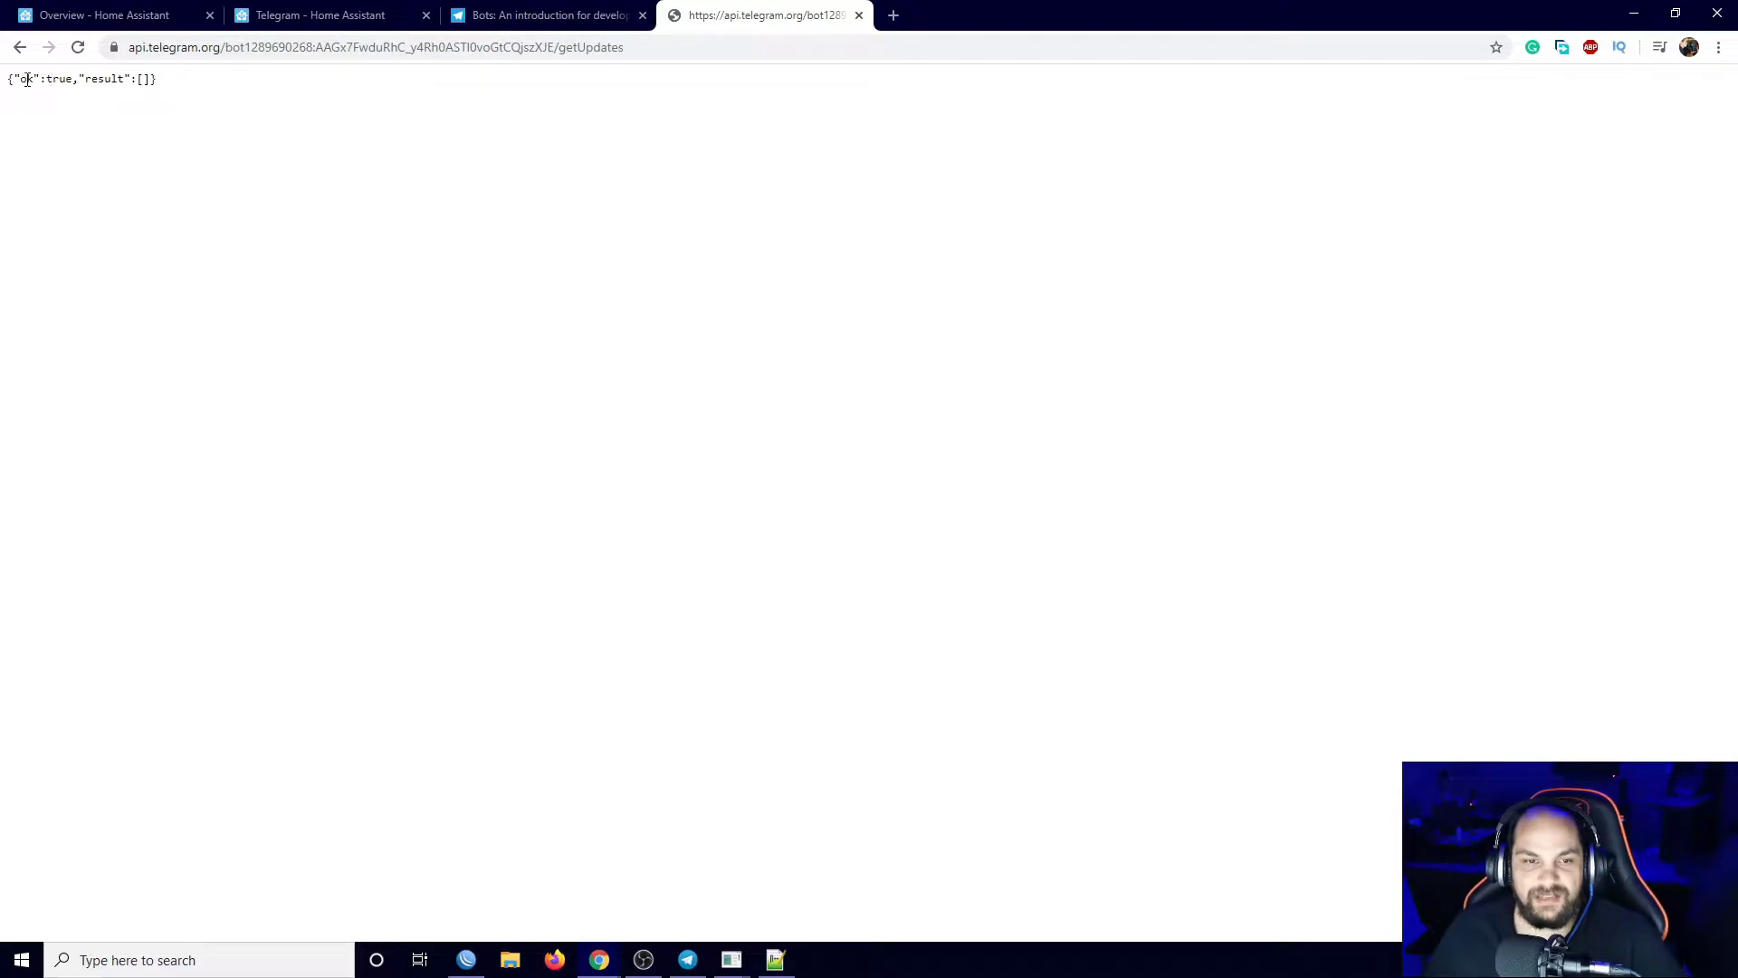
{"action": "left_click_drag", "start_coordinate": [18, 80], "coordinate": [146, 93]}
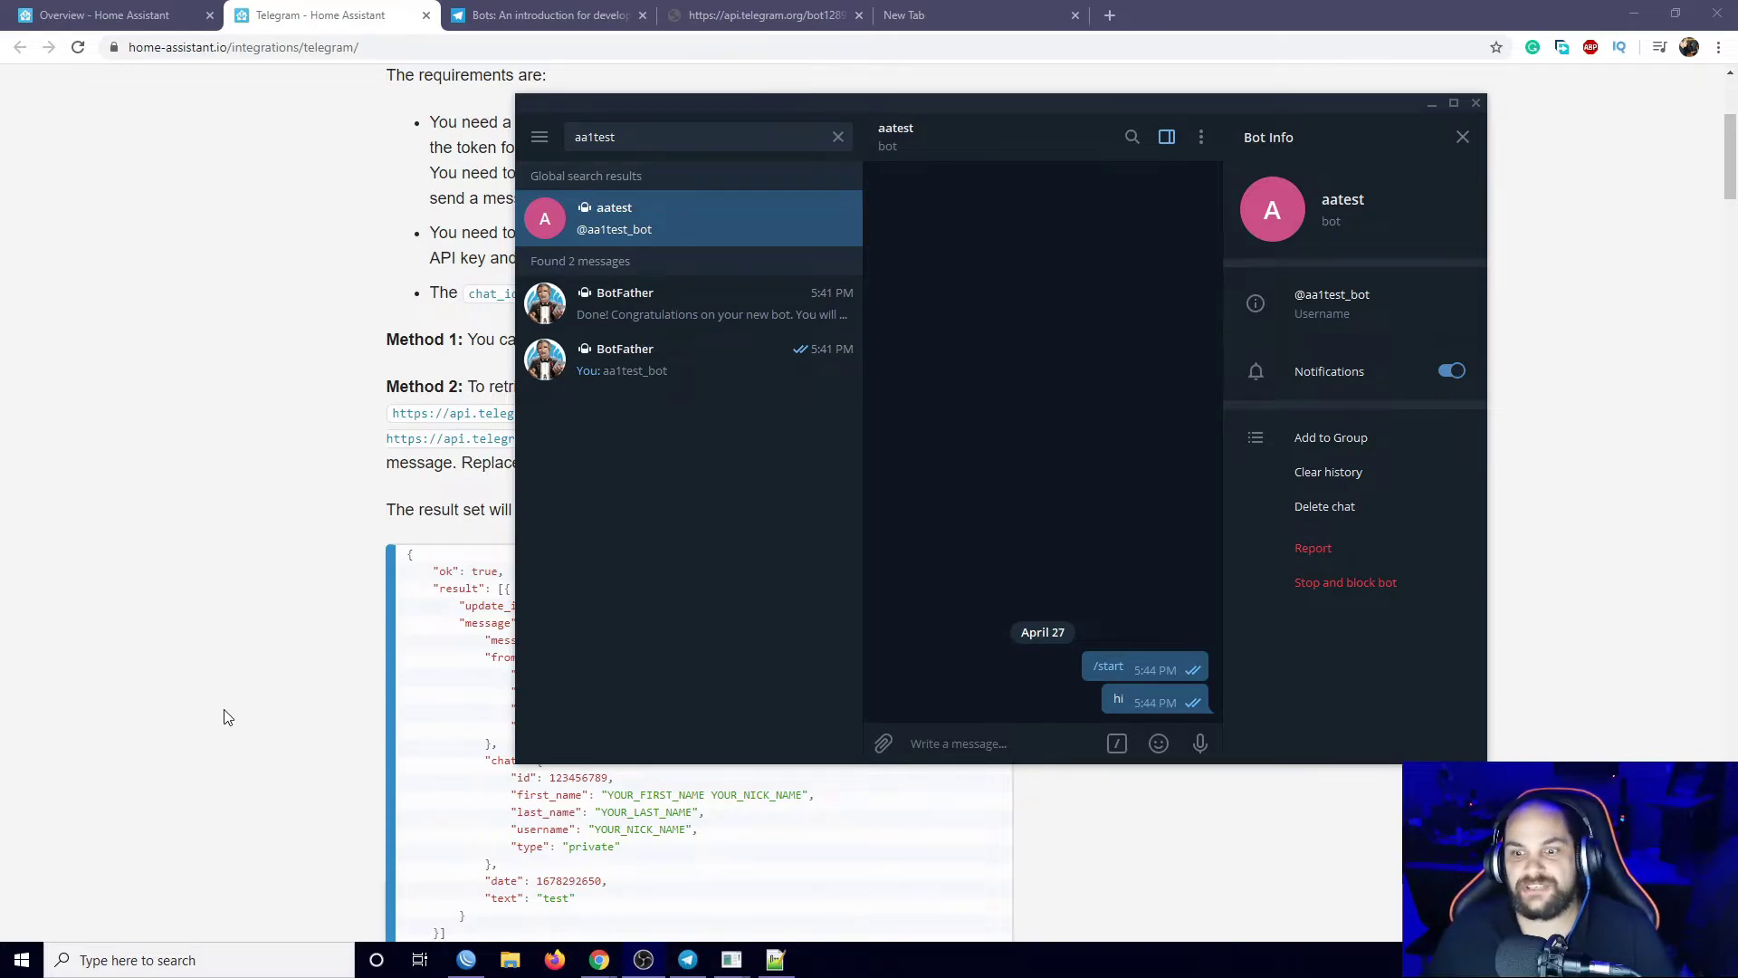
Send the messages "hsh" and "sd" to the aatest bot in Telegram.
{"action": "left_click", "coordinate": [941, 744]}
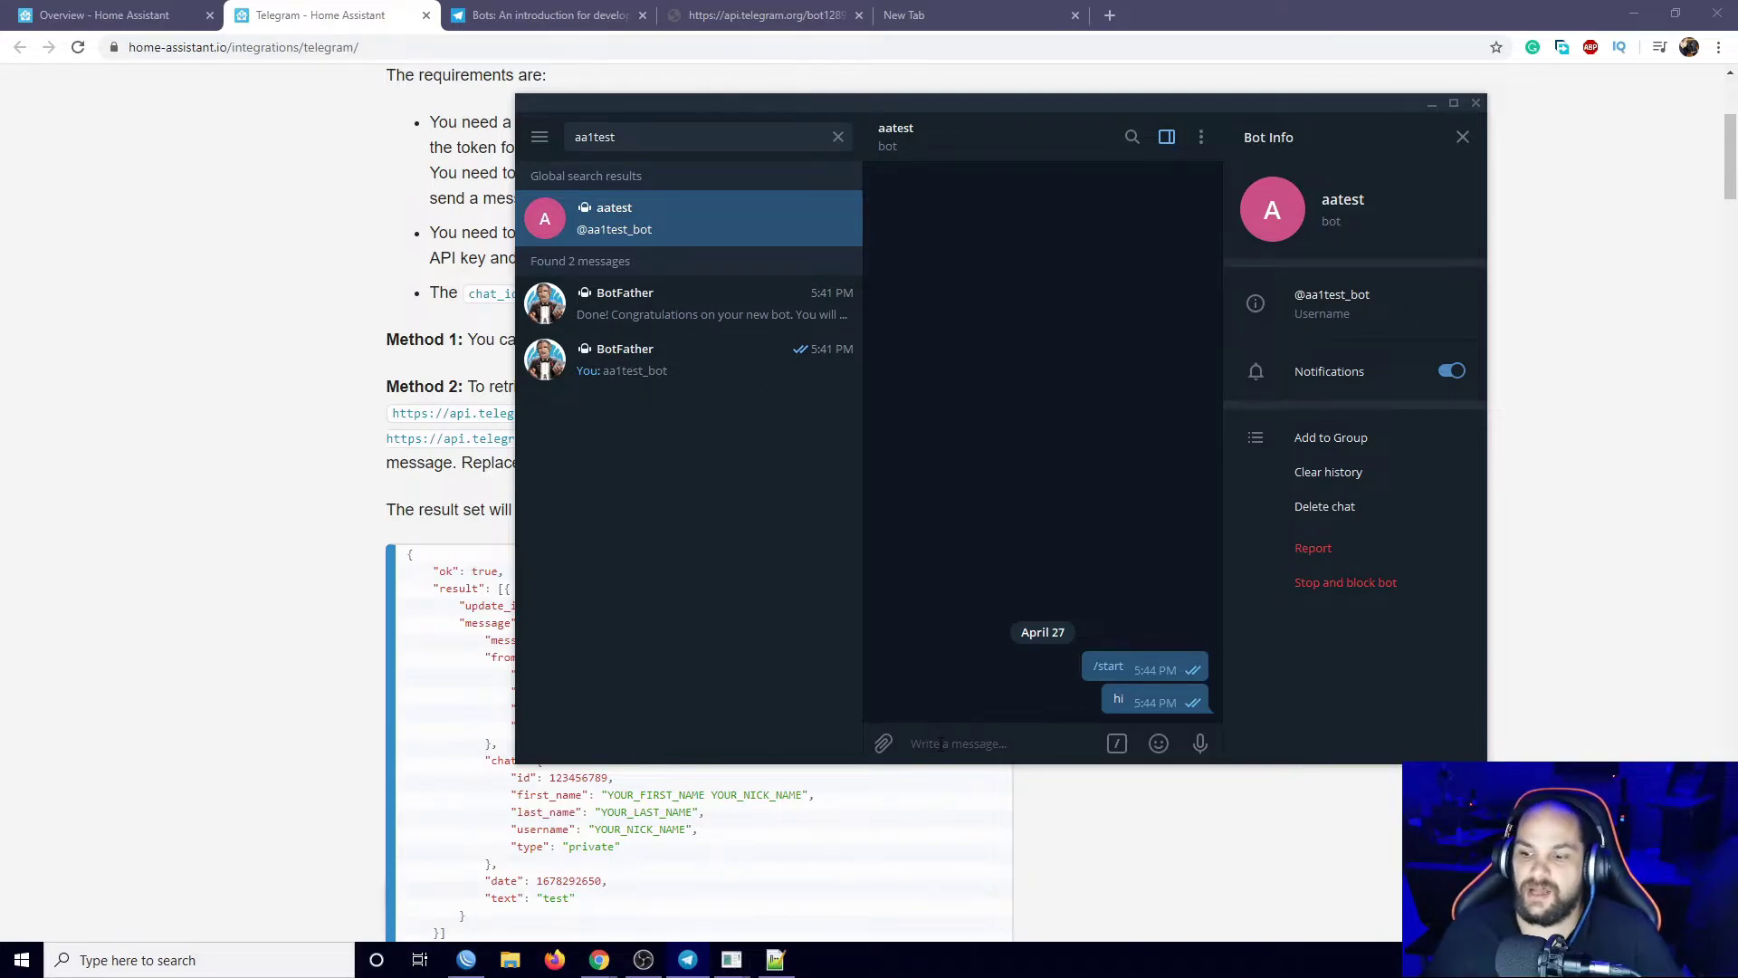
{"action": "type", "text": "hsh"}
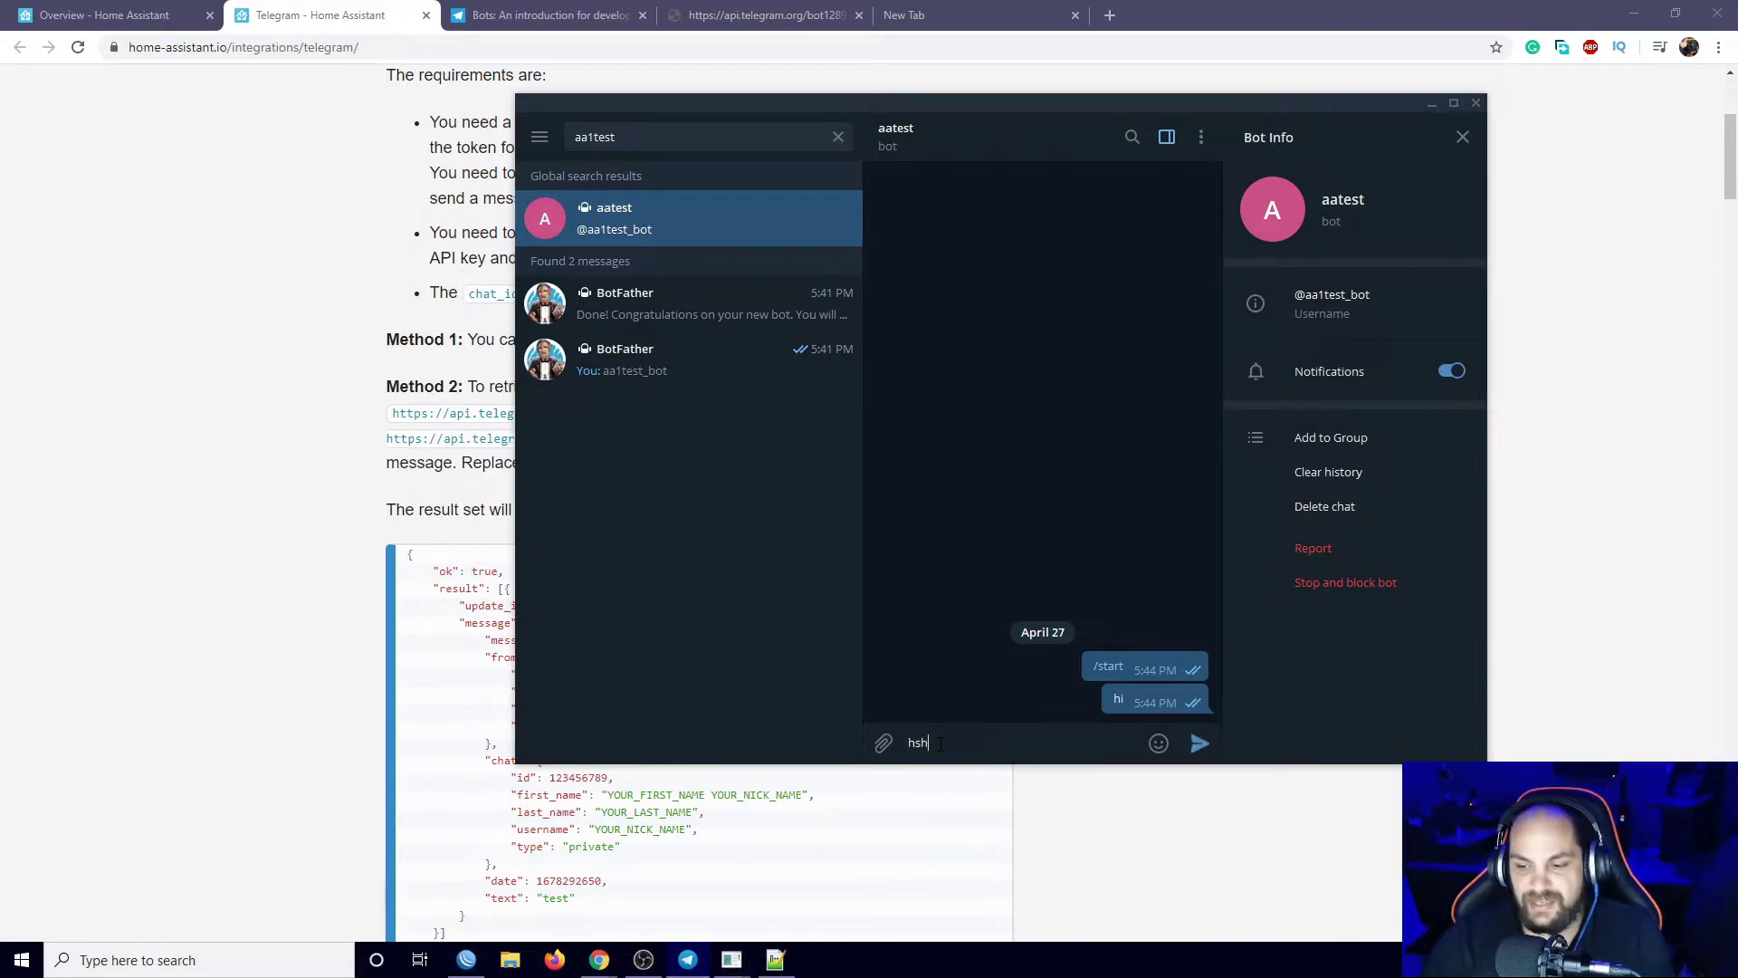
{"action": "key", "text": "Return"}
{"action": "type", "text": "sd"}
{"action": "key", "text": "Return"}
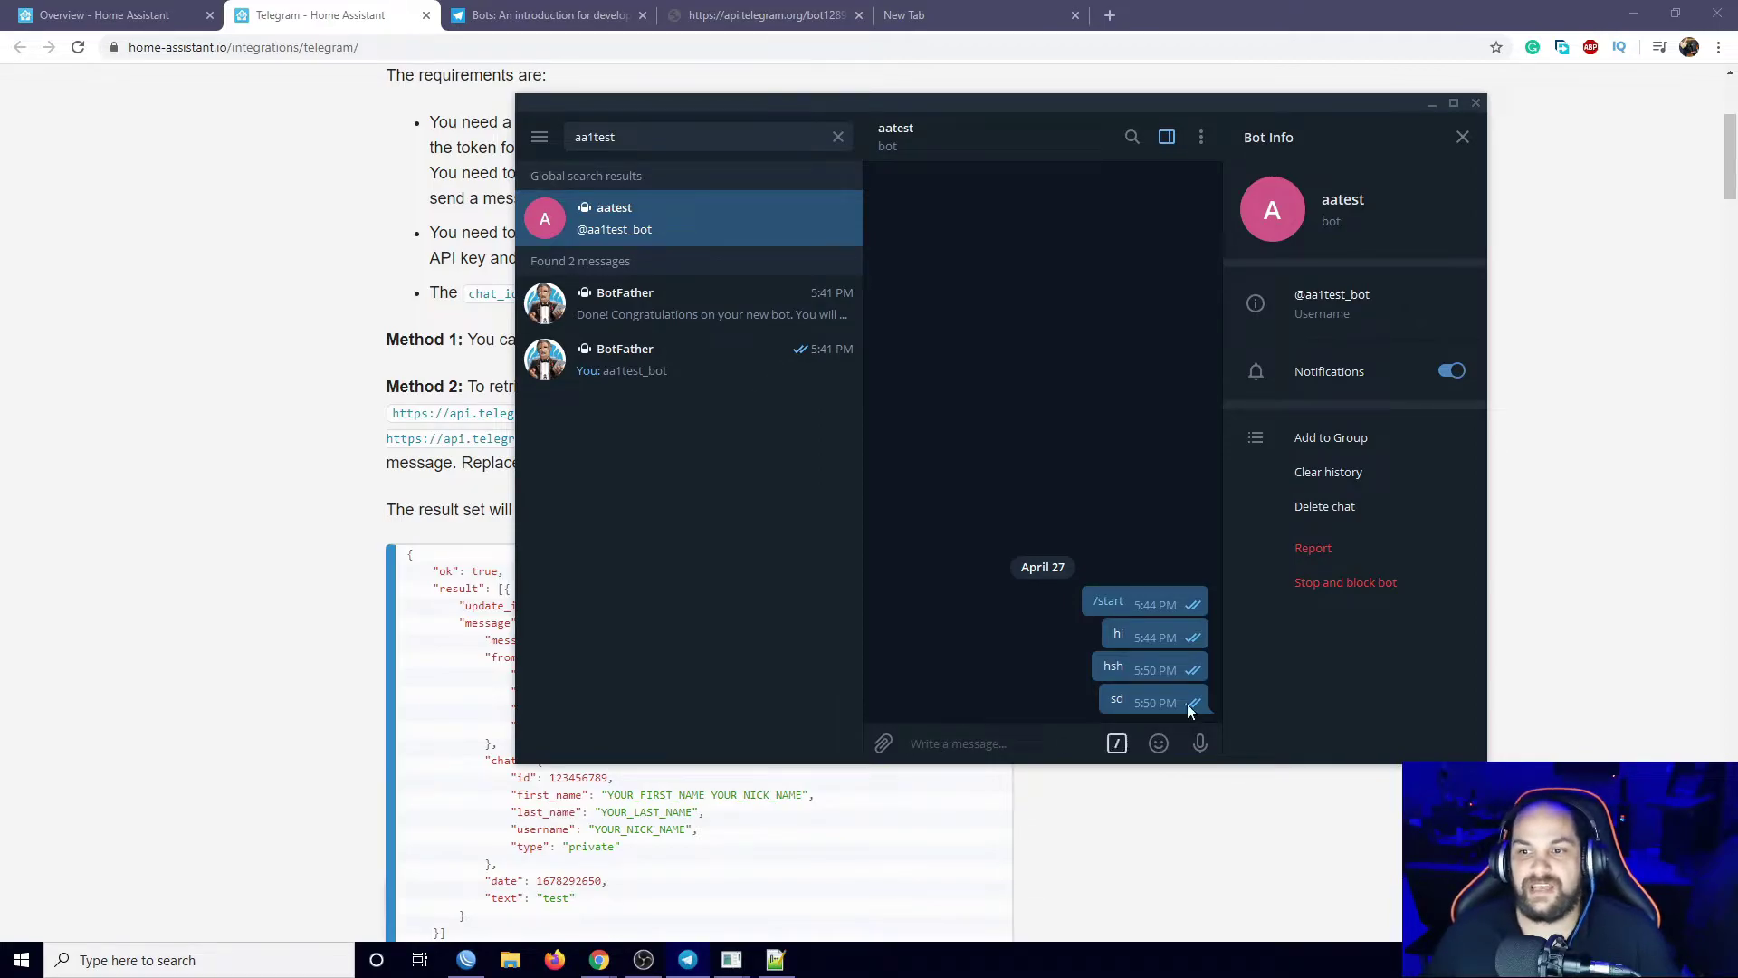
Load the copied getUpdates address containing the bot's API token in the empty browser tab.
{"action": "left_click", "coordinate": [988, 4]}
{"action": "left_click", "coordinate": [989, 4]}
{"action": "right_click", "coordinate": [725, 47]}
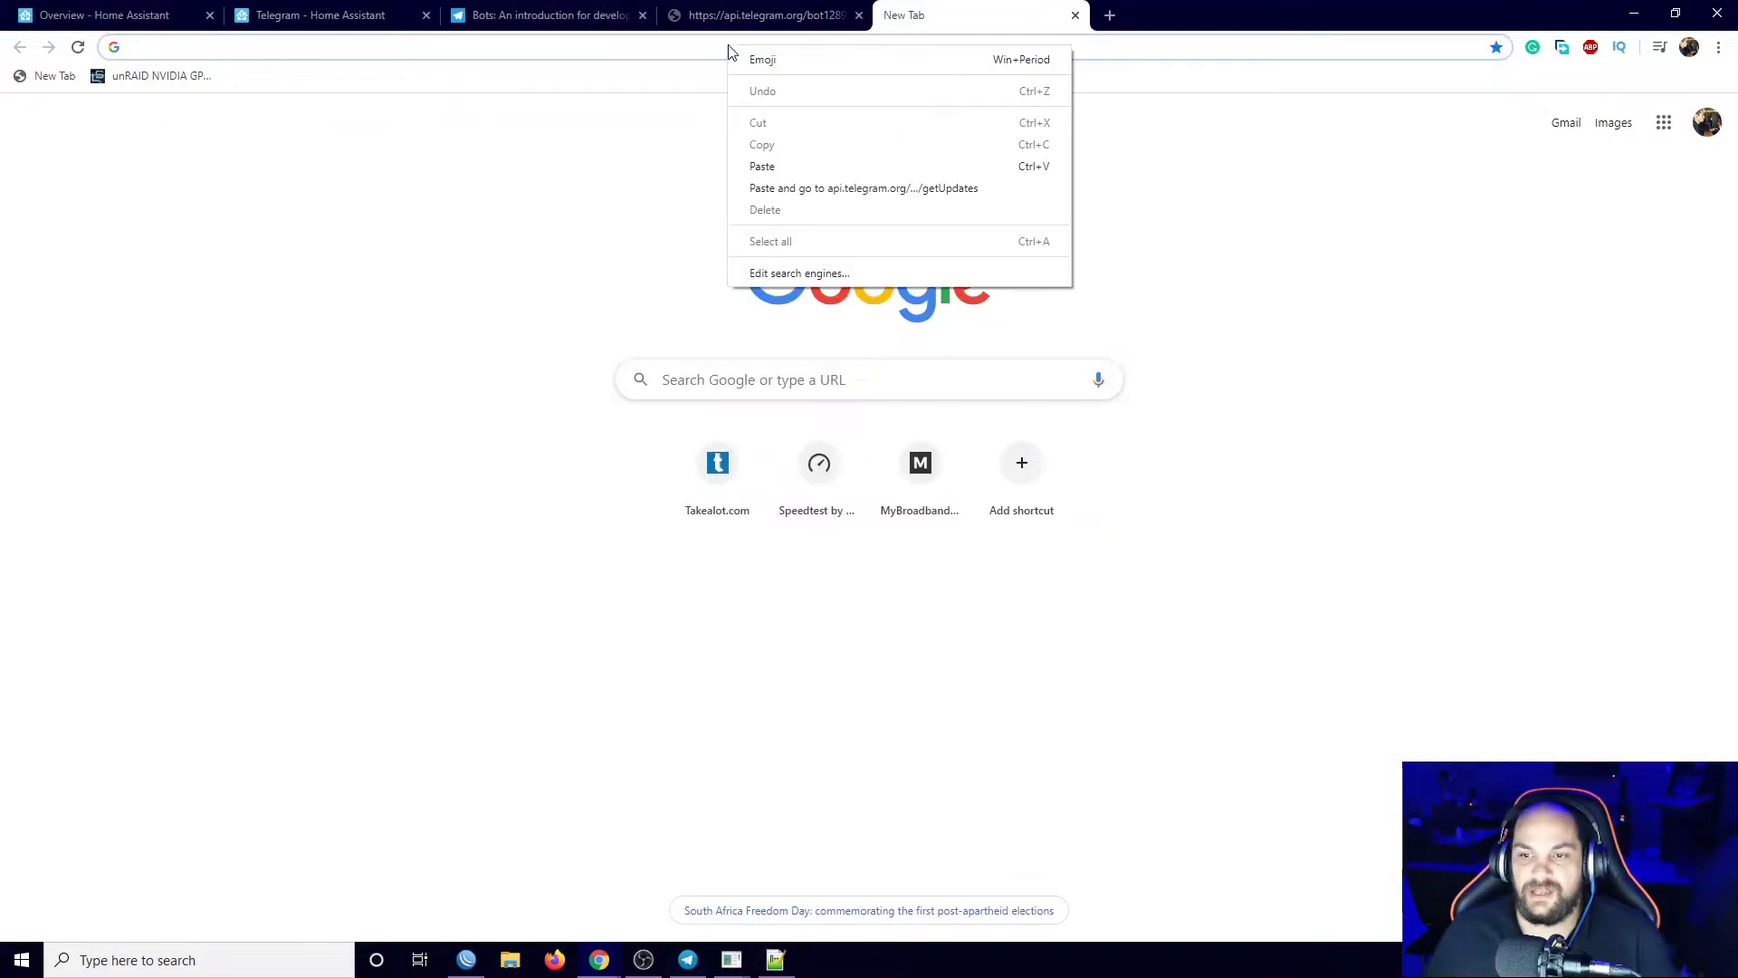
{"action": "left_click", "coordinate": [752, 182]}
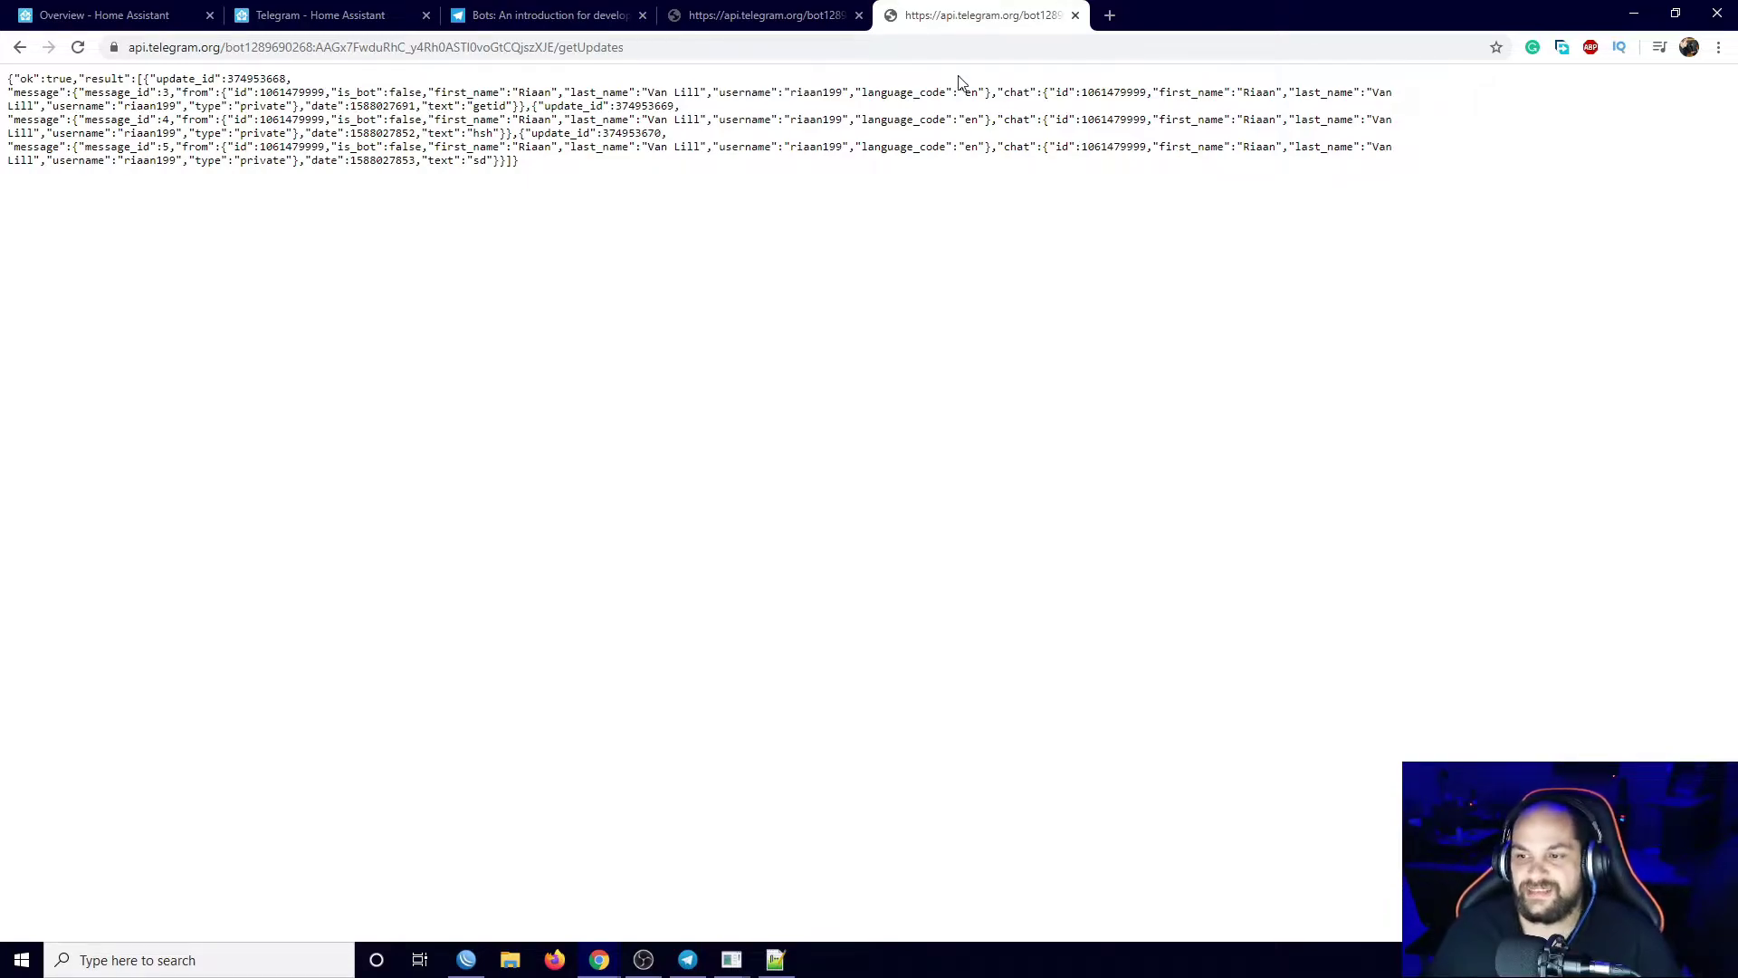
Copy the id number in the chat section of the first message in the getUpdates response.
{"action": "left_click_drag", "start_coordinate": [1011, 93], "coordinate": [1032, 94]}
{"action": "double_click", "coordinate": [1060, 94]}
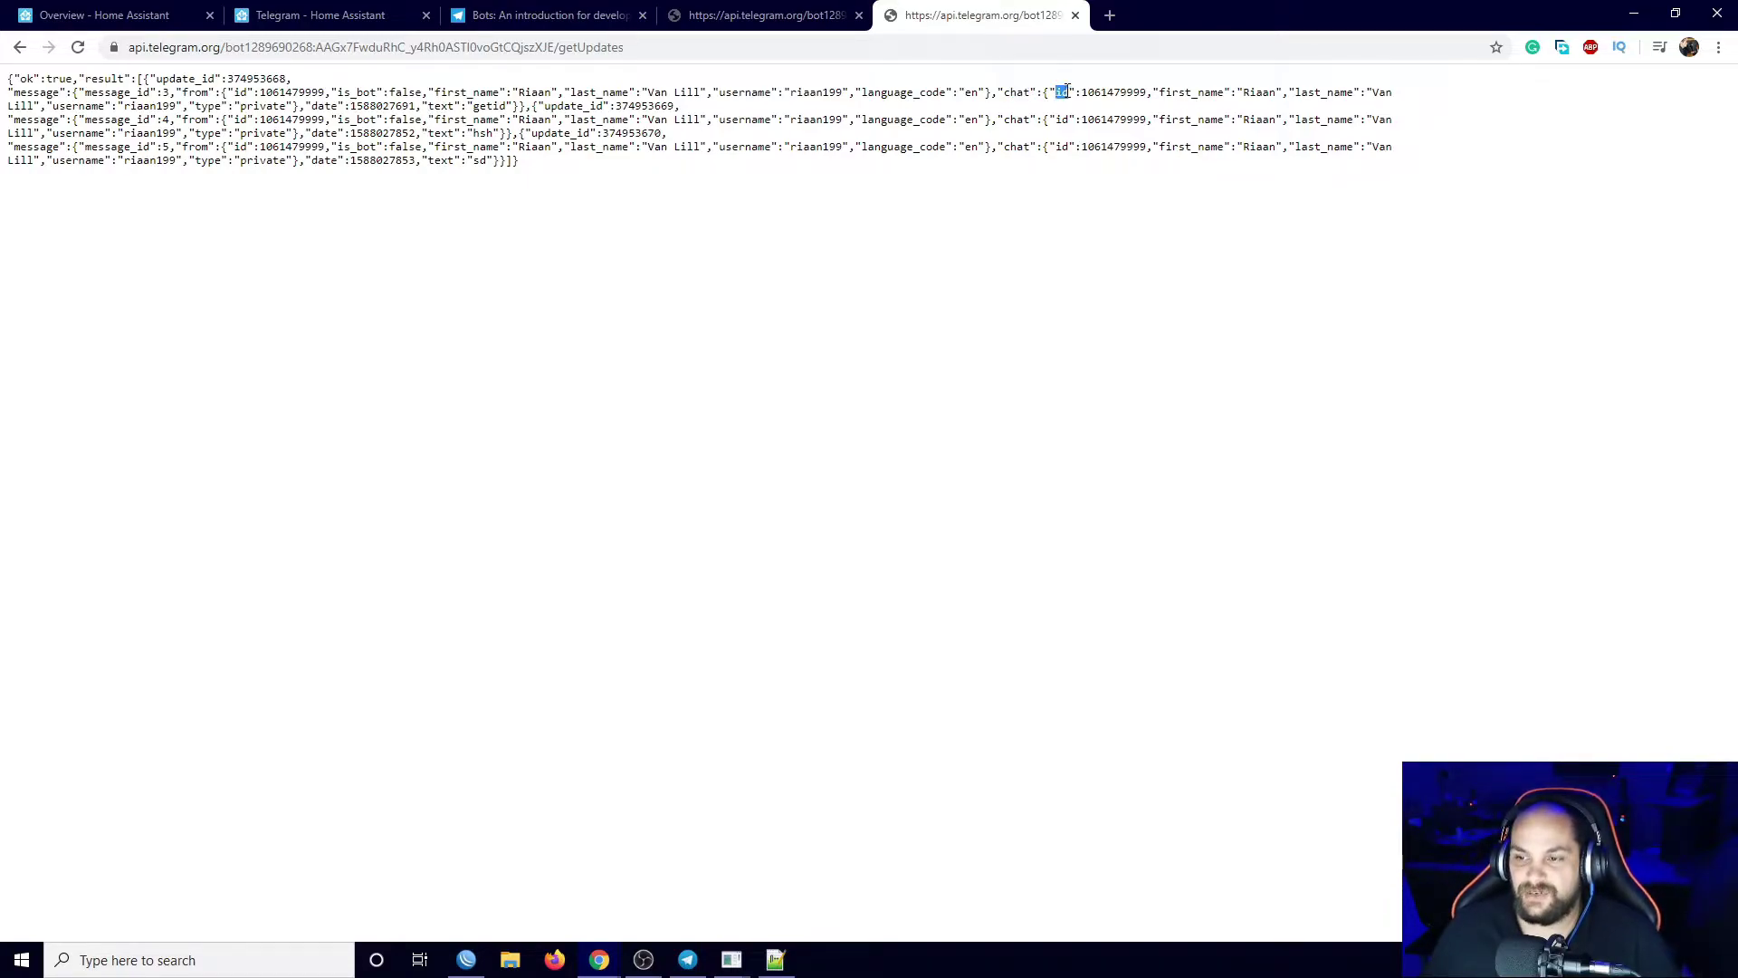
{"action": "left_click_drag", "start_coordinate": [1083, 94], "coordinate": [1142, 91]}
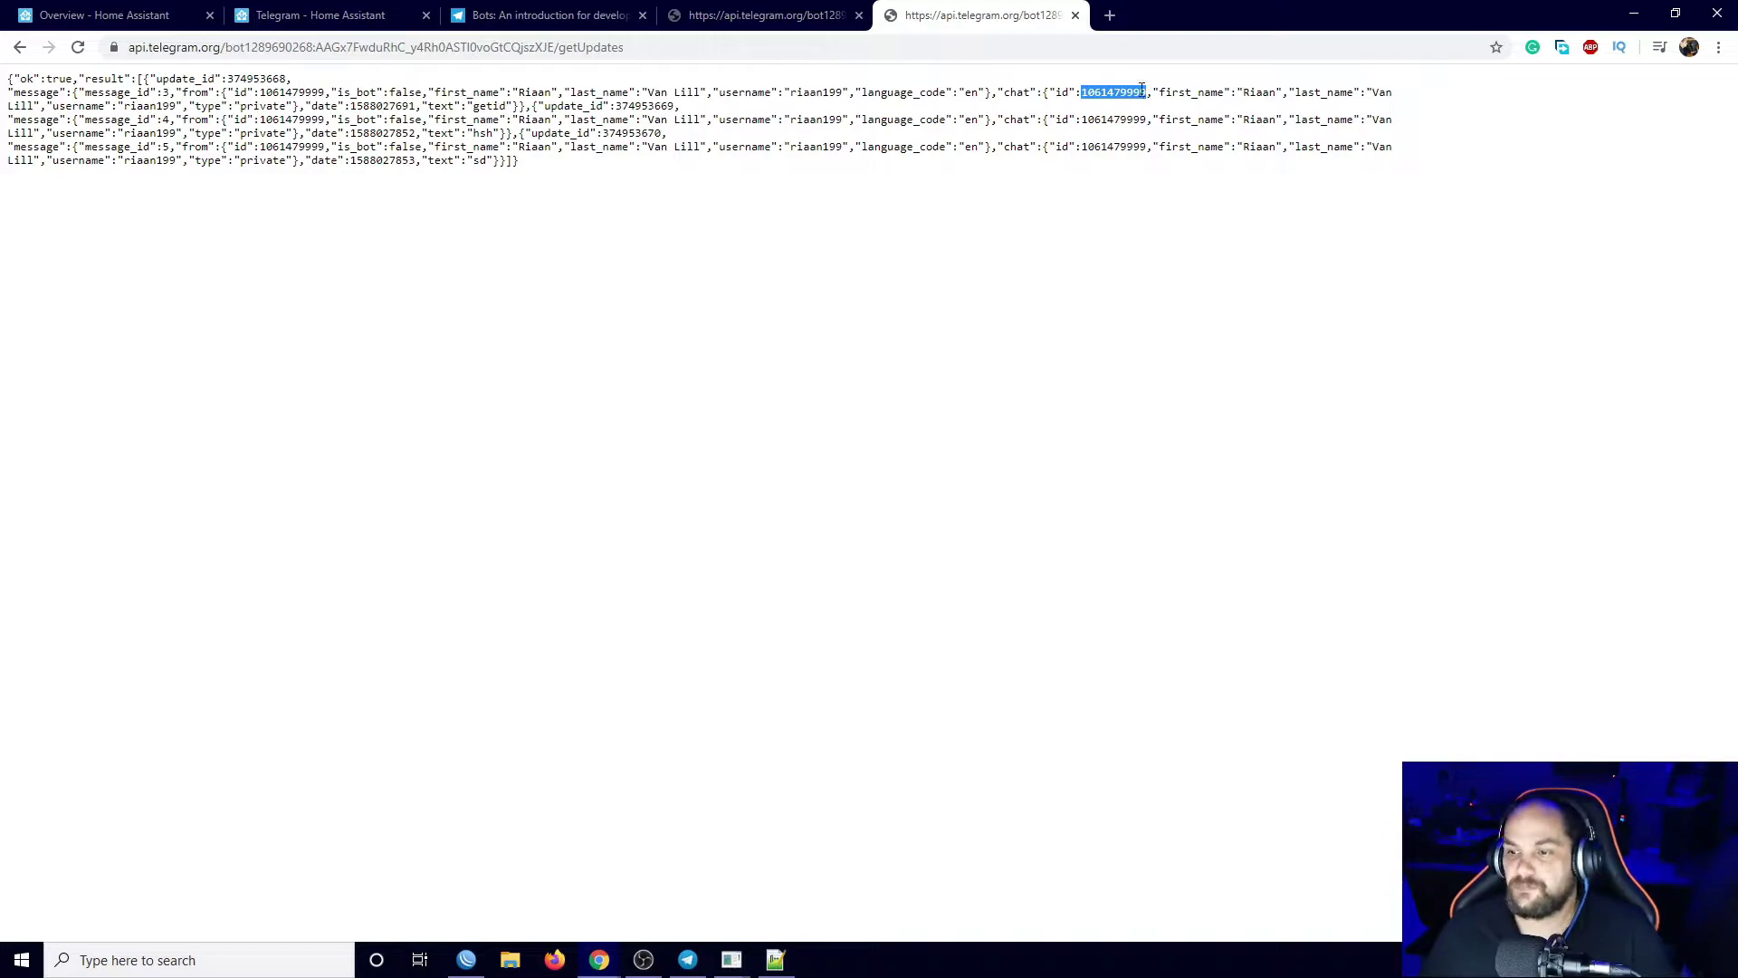
{"action": "right_click", "coordinate": [1117, 91]}
{"action": "left_click", "coordinate": [1160, 106]}
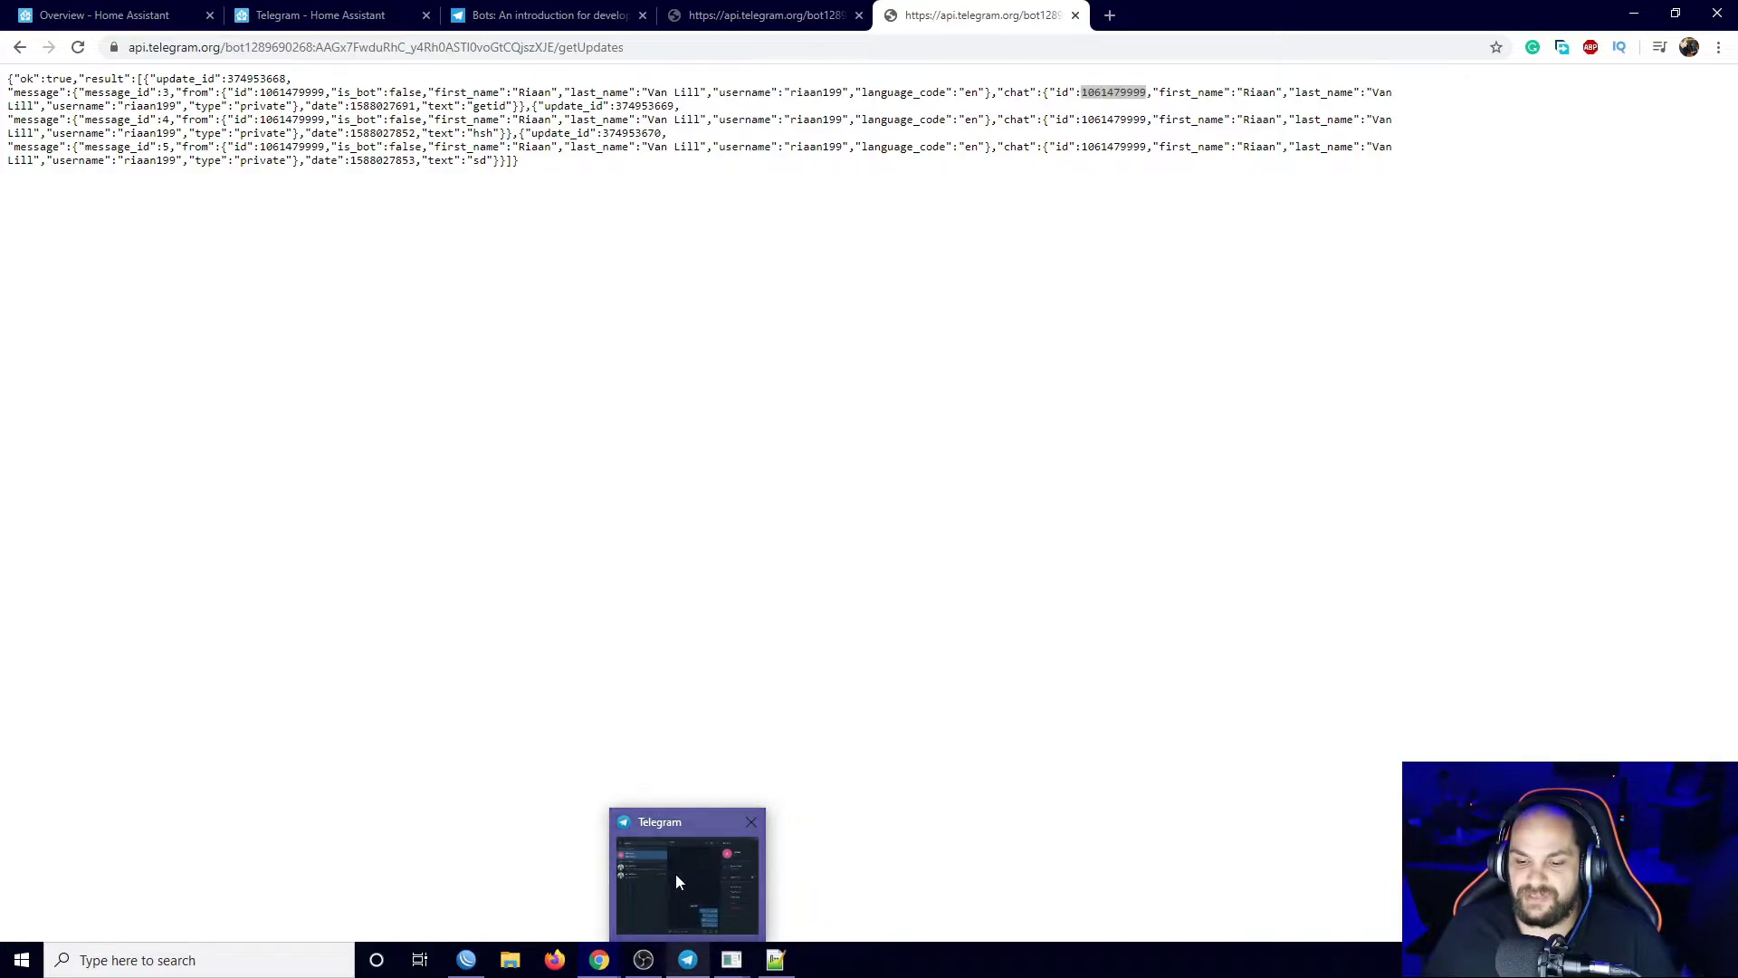
Save the copied chat ID by sending it as a message to the aatest bot in Telegram.
{"action": "left_click", "coordinate": [675, 873]}
{"action": "right_click", "coordinate": [953, 743]}
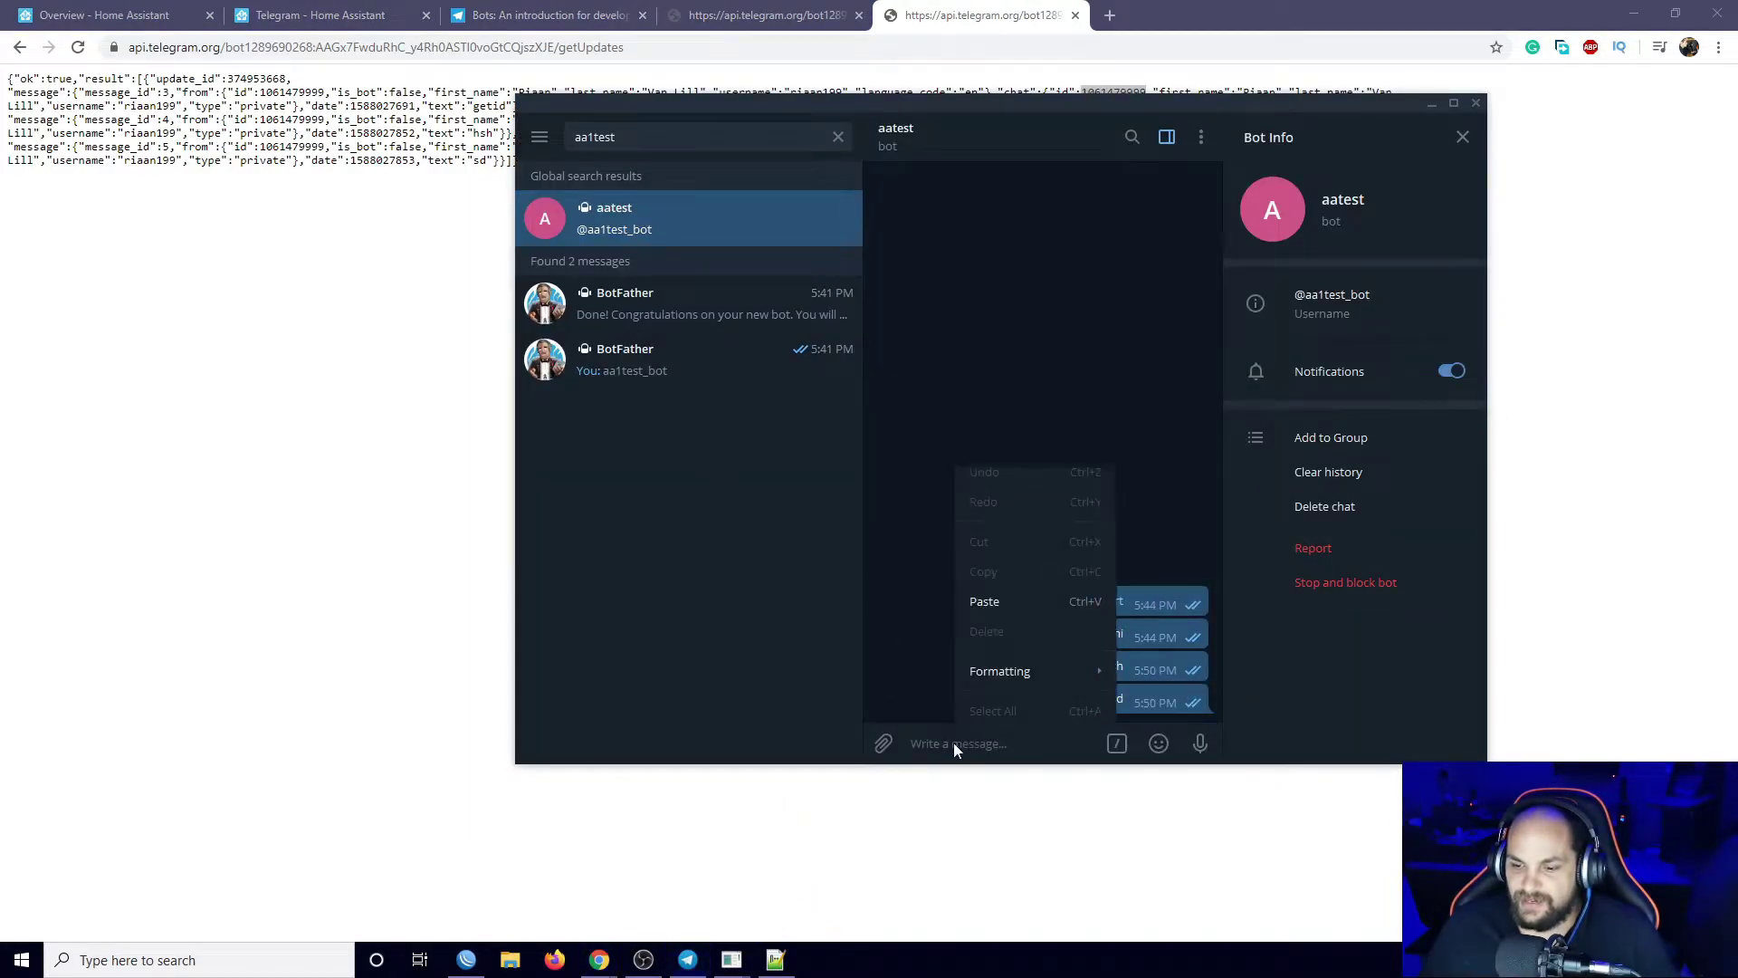
{"action": "left_click", "coordinate": [1012, 601]}
{"action": "key", "text": "Return"}
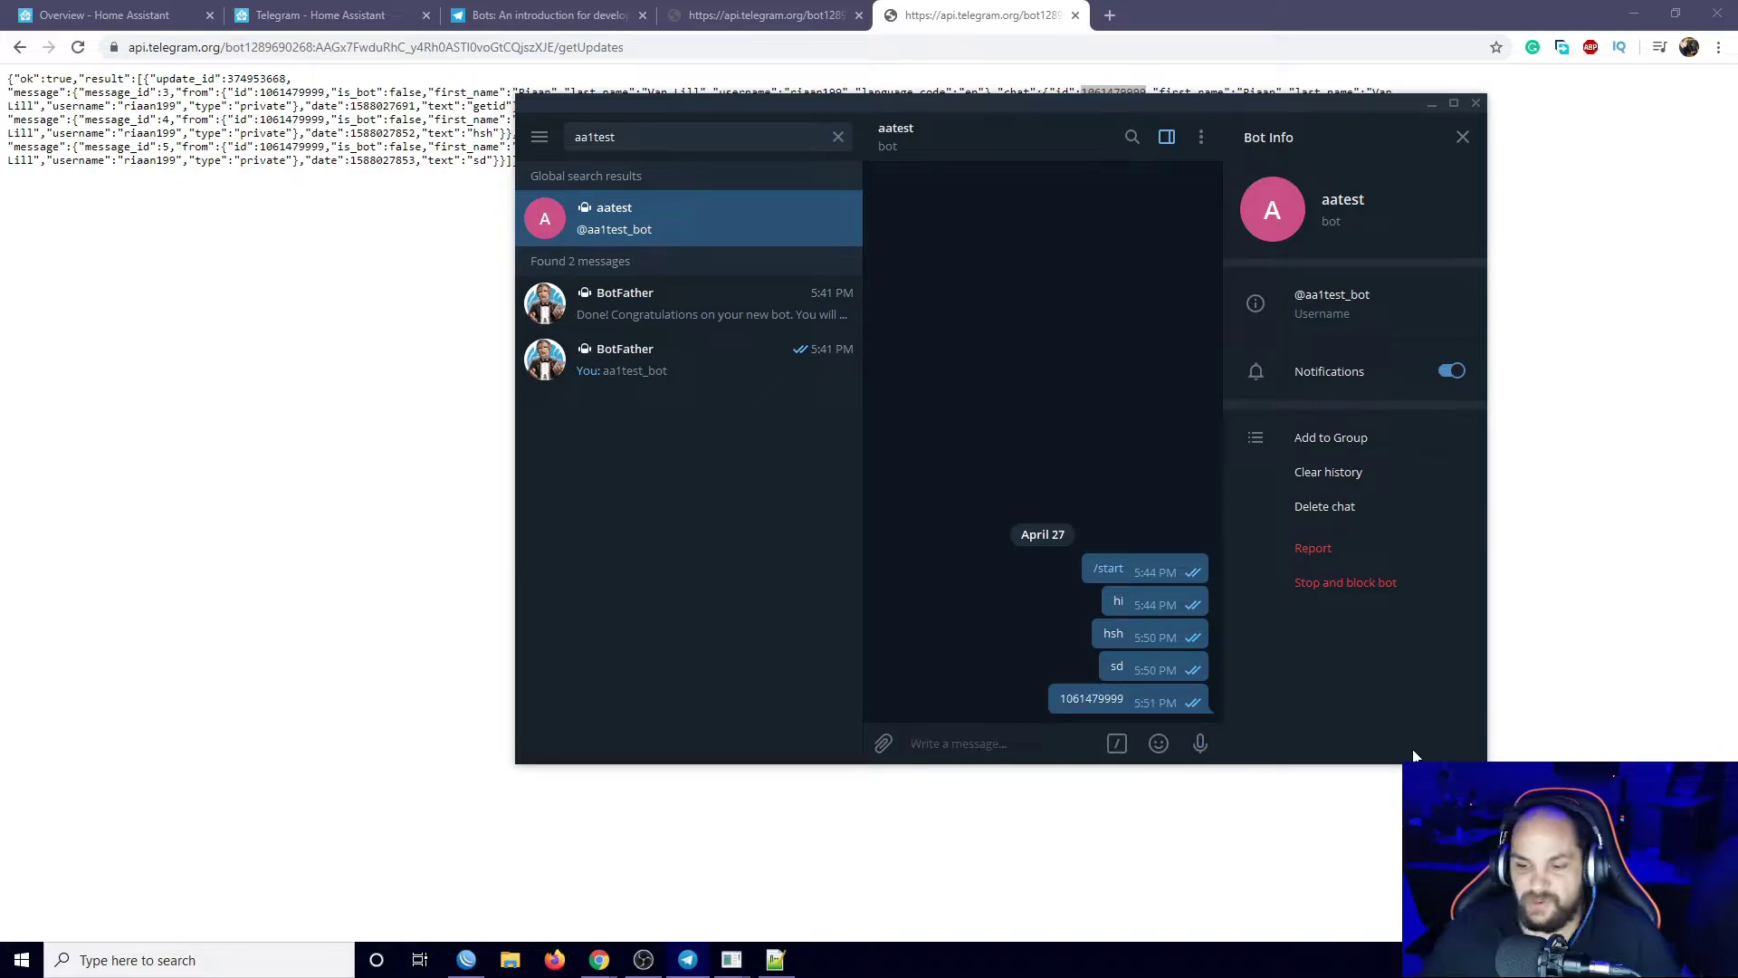
{"action": "left_click", "coordinate": [275, 458]}
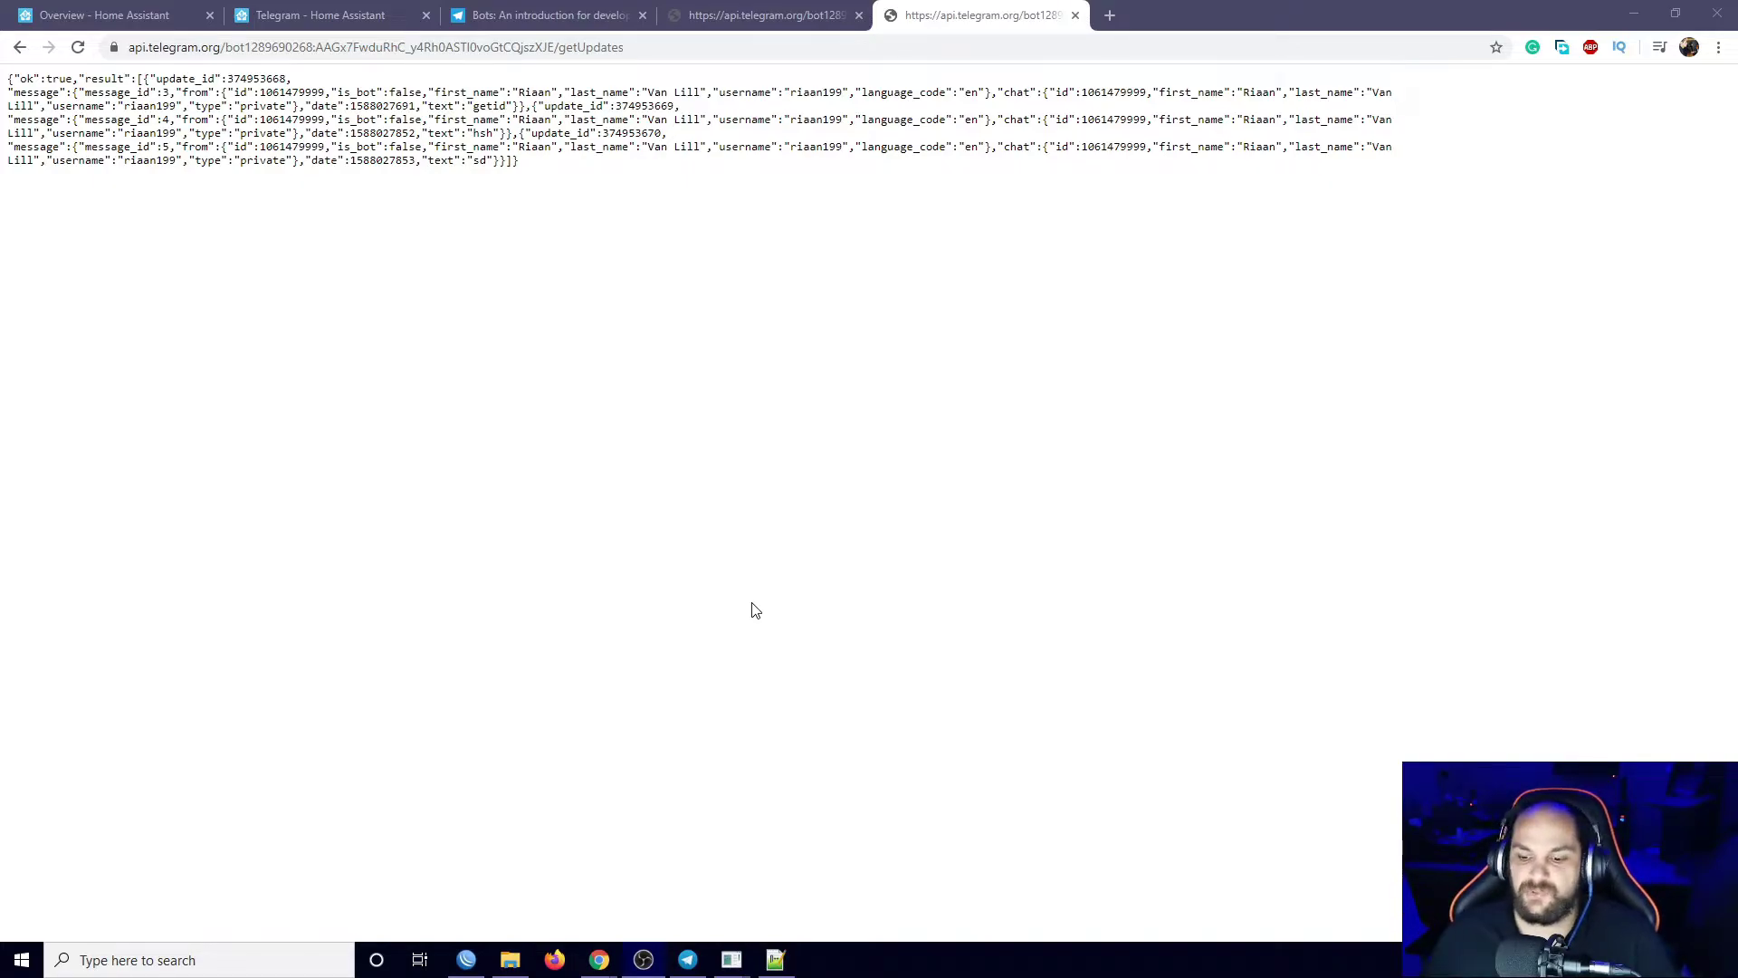
Open configuration.yaml from the config folder on hassio.local in Notepad++ and place the cursor on blank line 324 below the Bathroom light entry.
{"action": "left_click", "coordinate": [510, 959]}
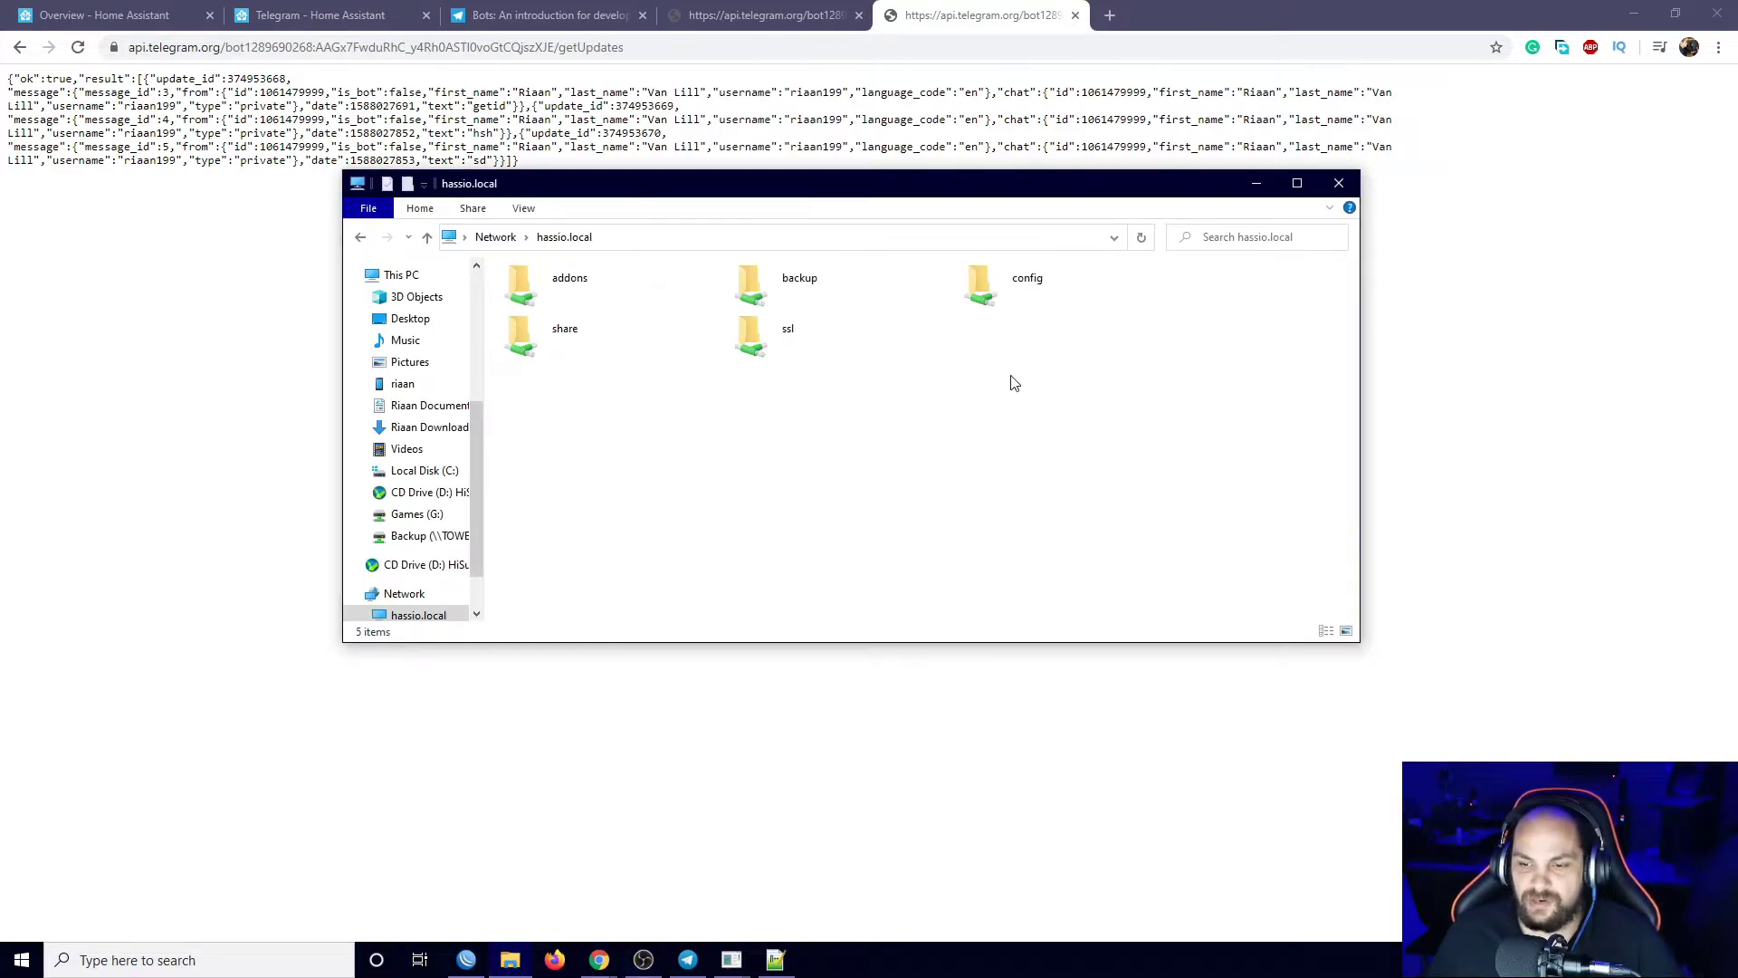
{"action": "double_click", "coordinate": [1005, 283]}
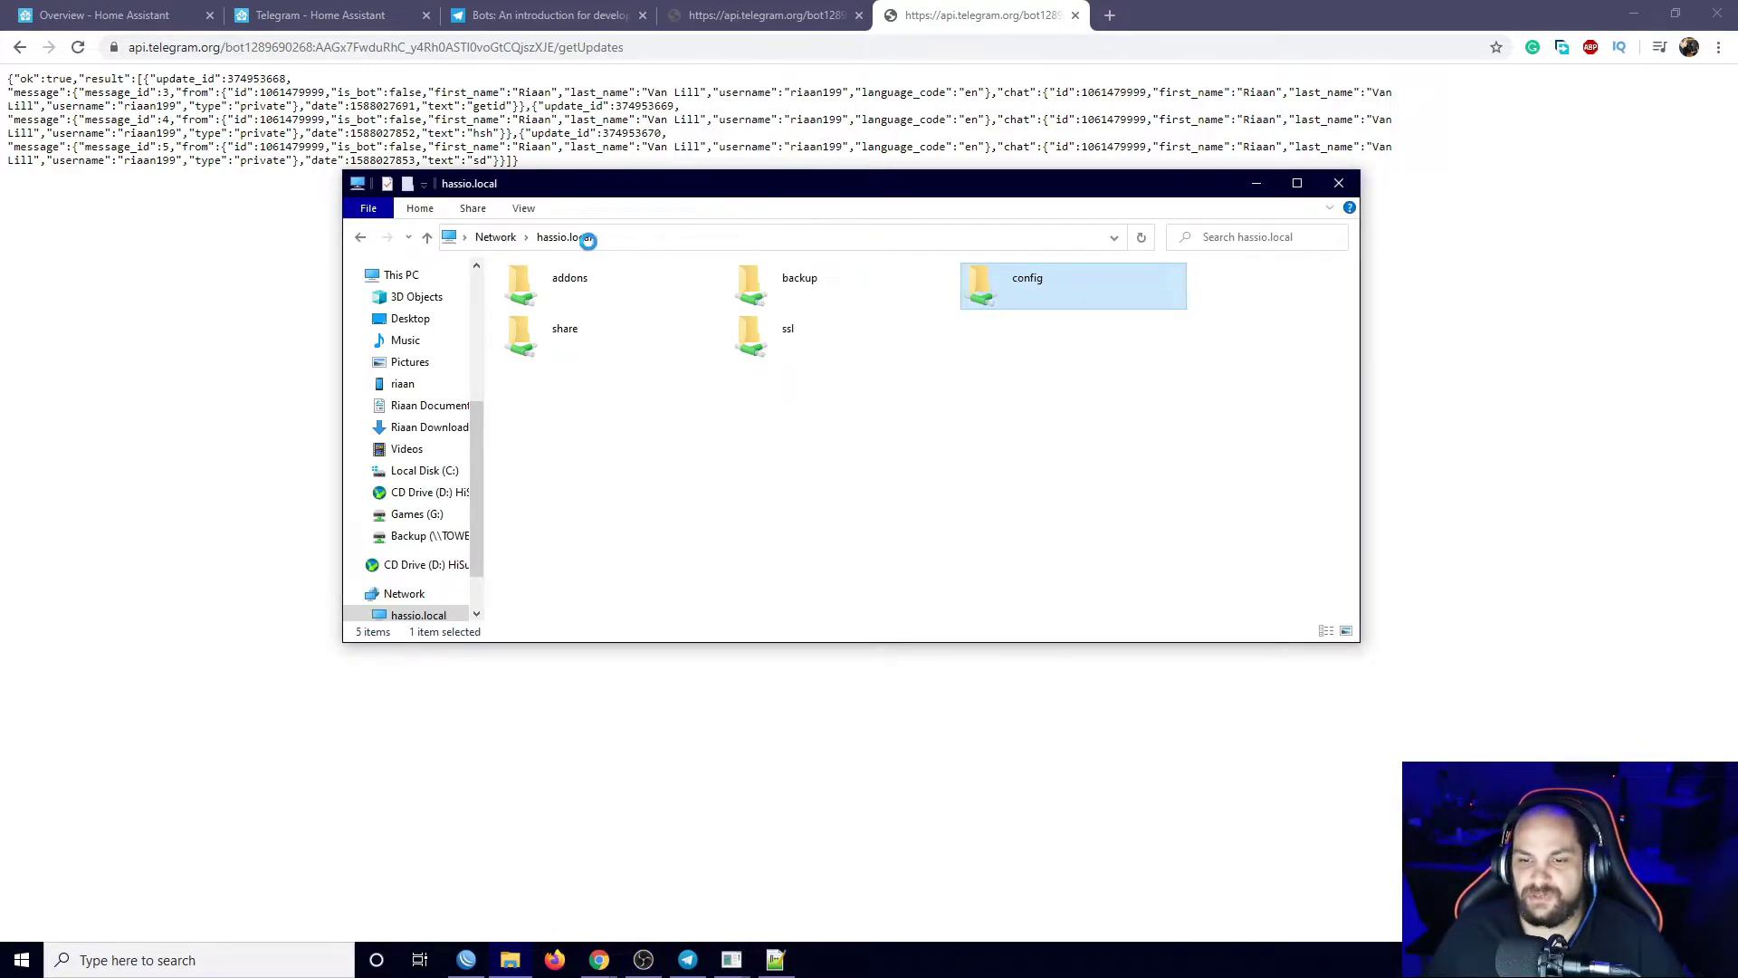
{"action": "left_click", "coordinate": [866, 831]}
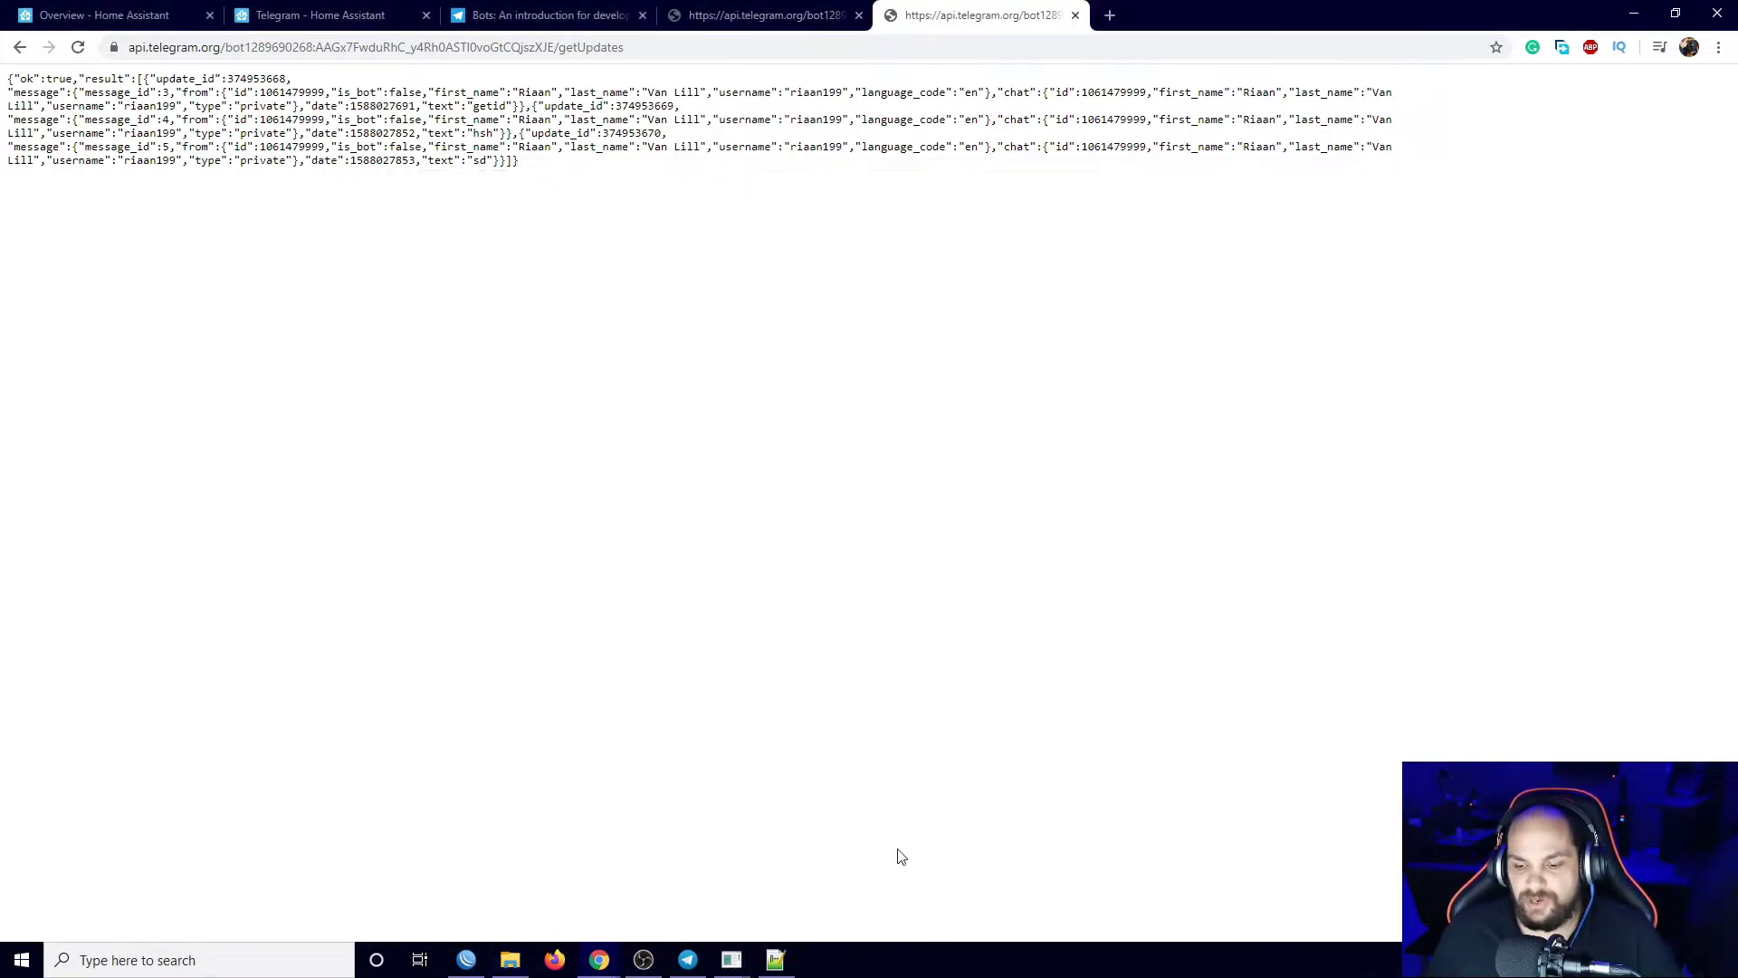
{"action": "left_click", "coordinate": [776, 964]}
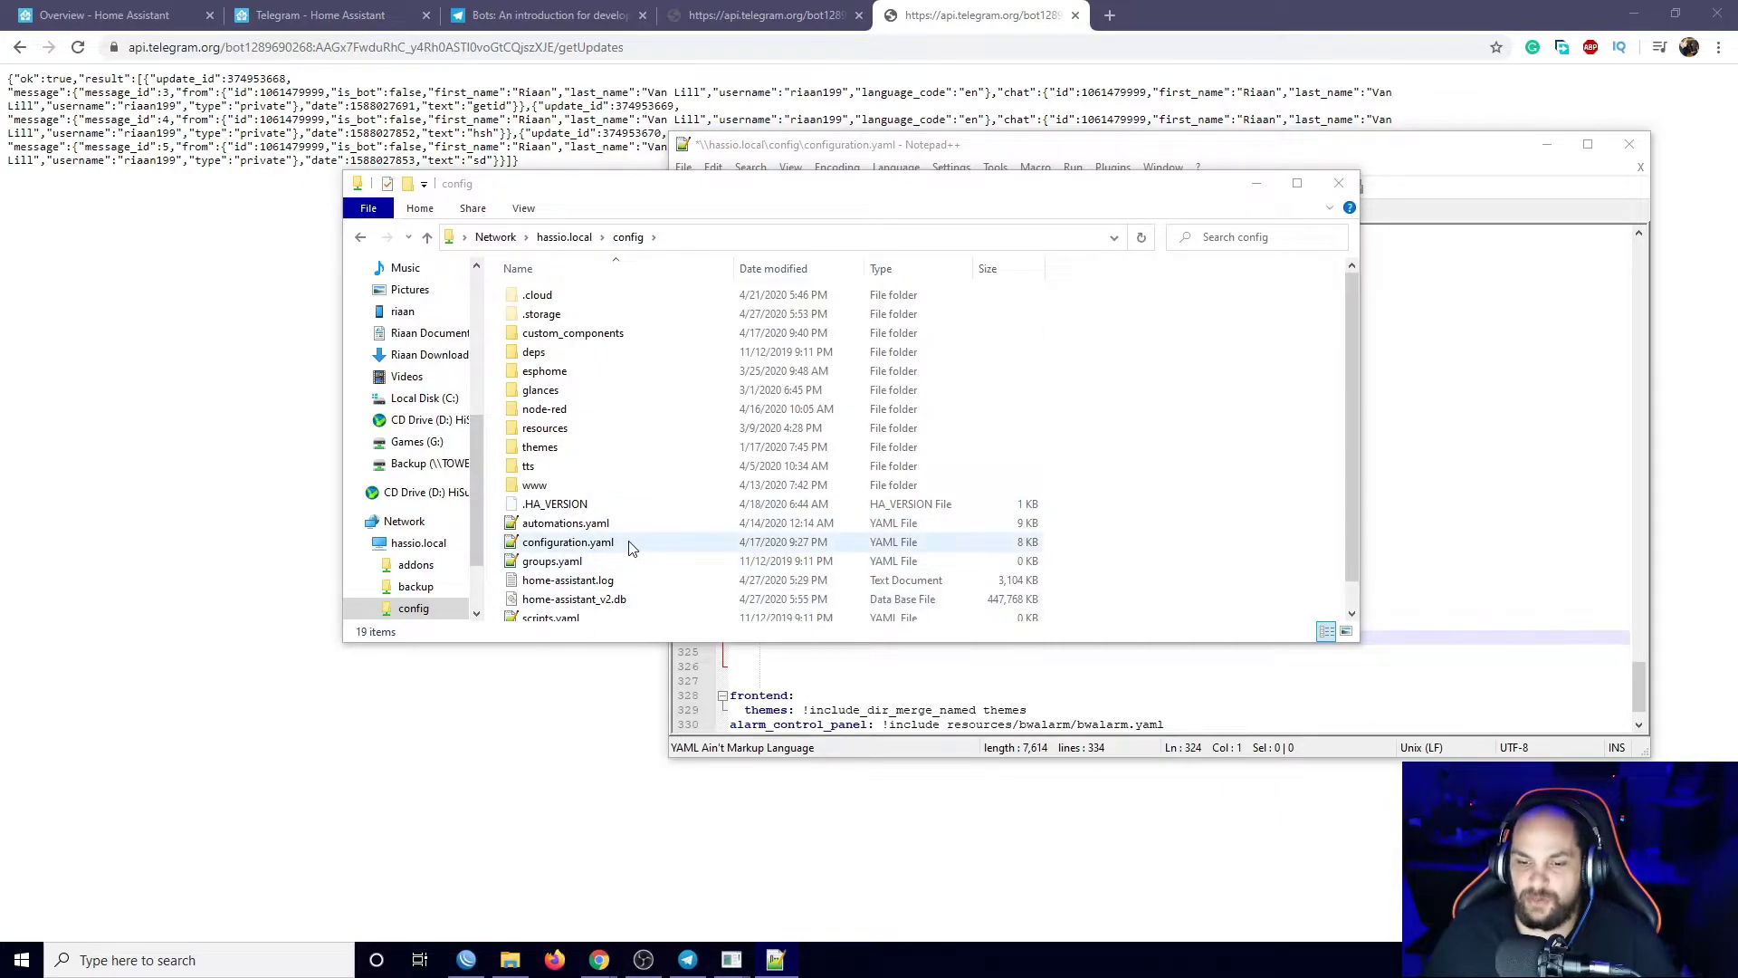
{"action": "double_click", "coordinate": [567, 542]}
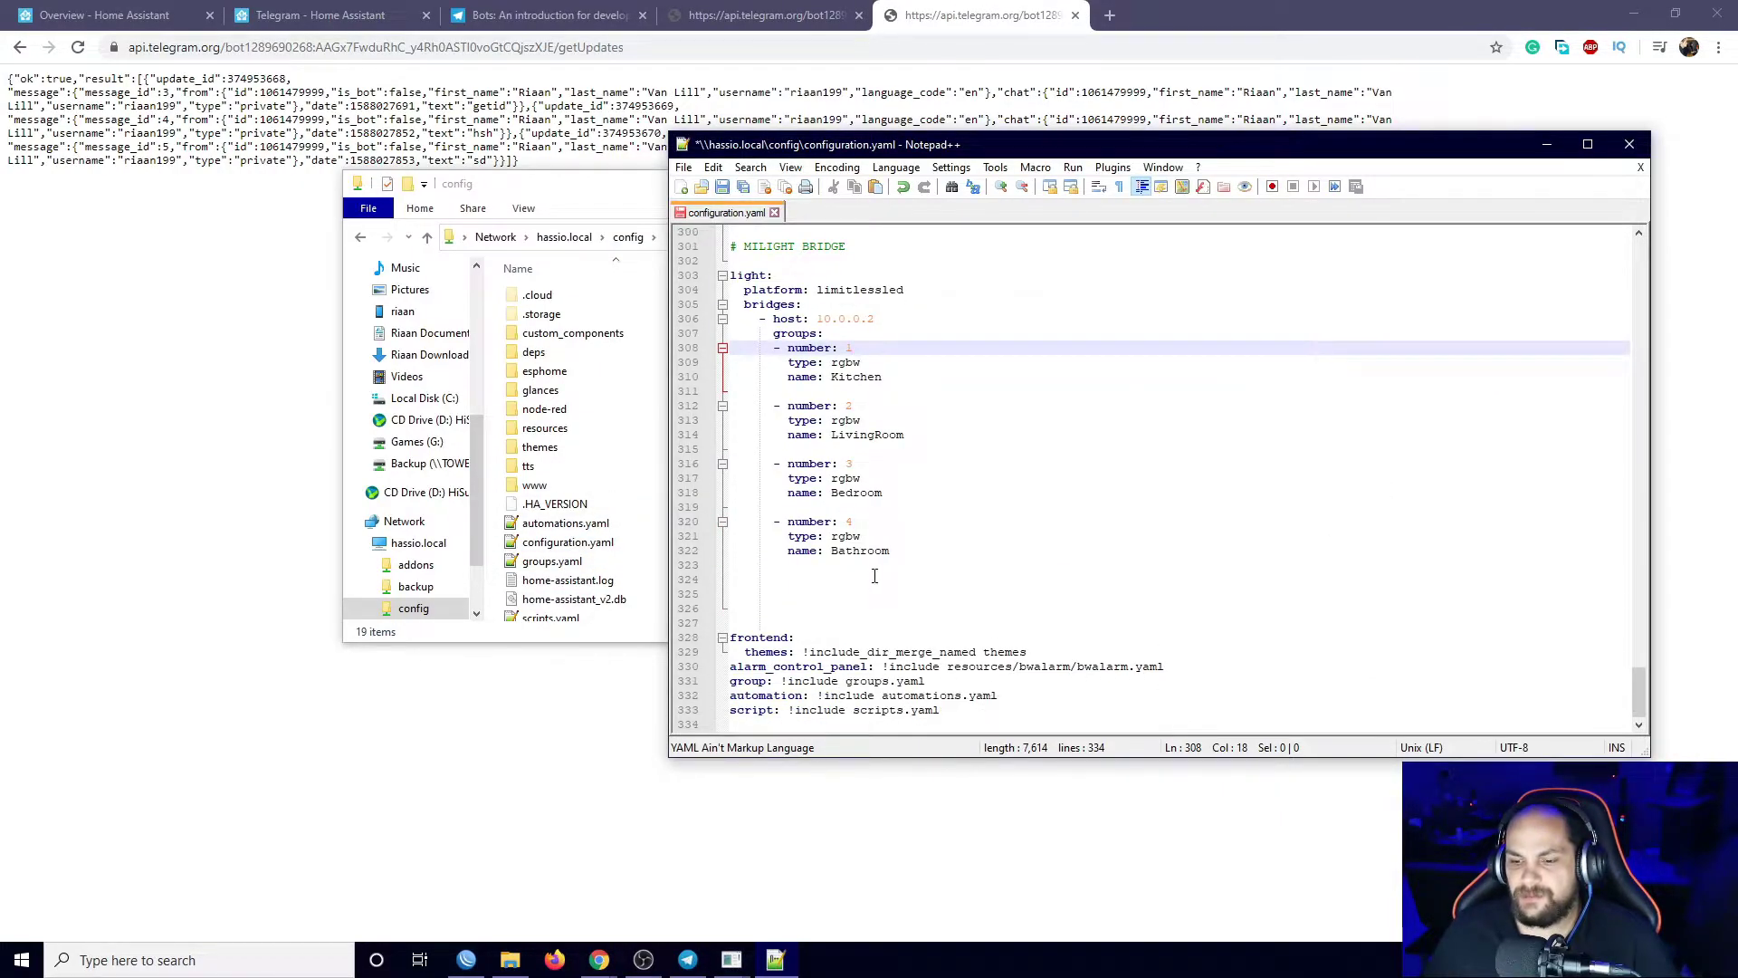
{"action": "left_click", "coordinate": [822, 580]}
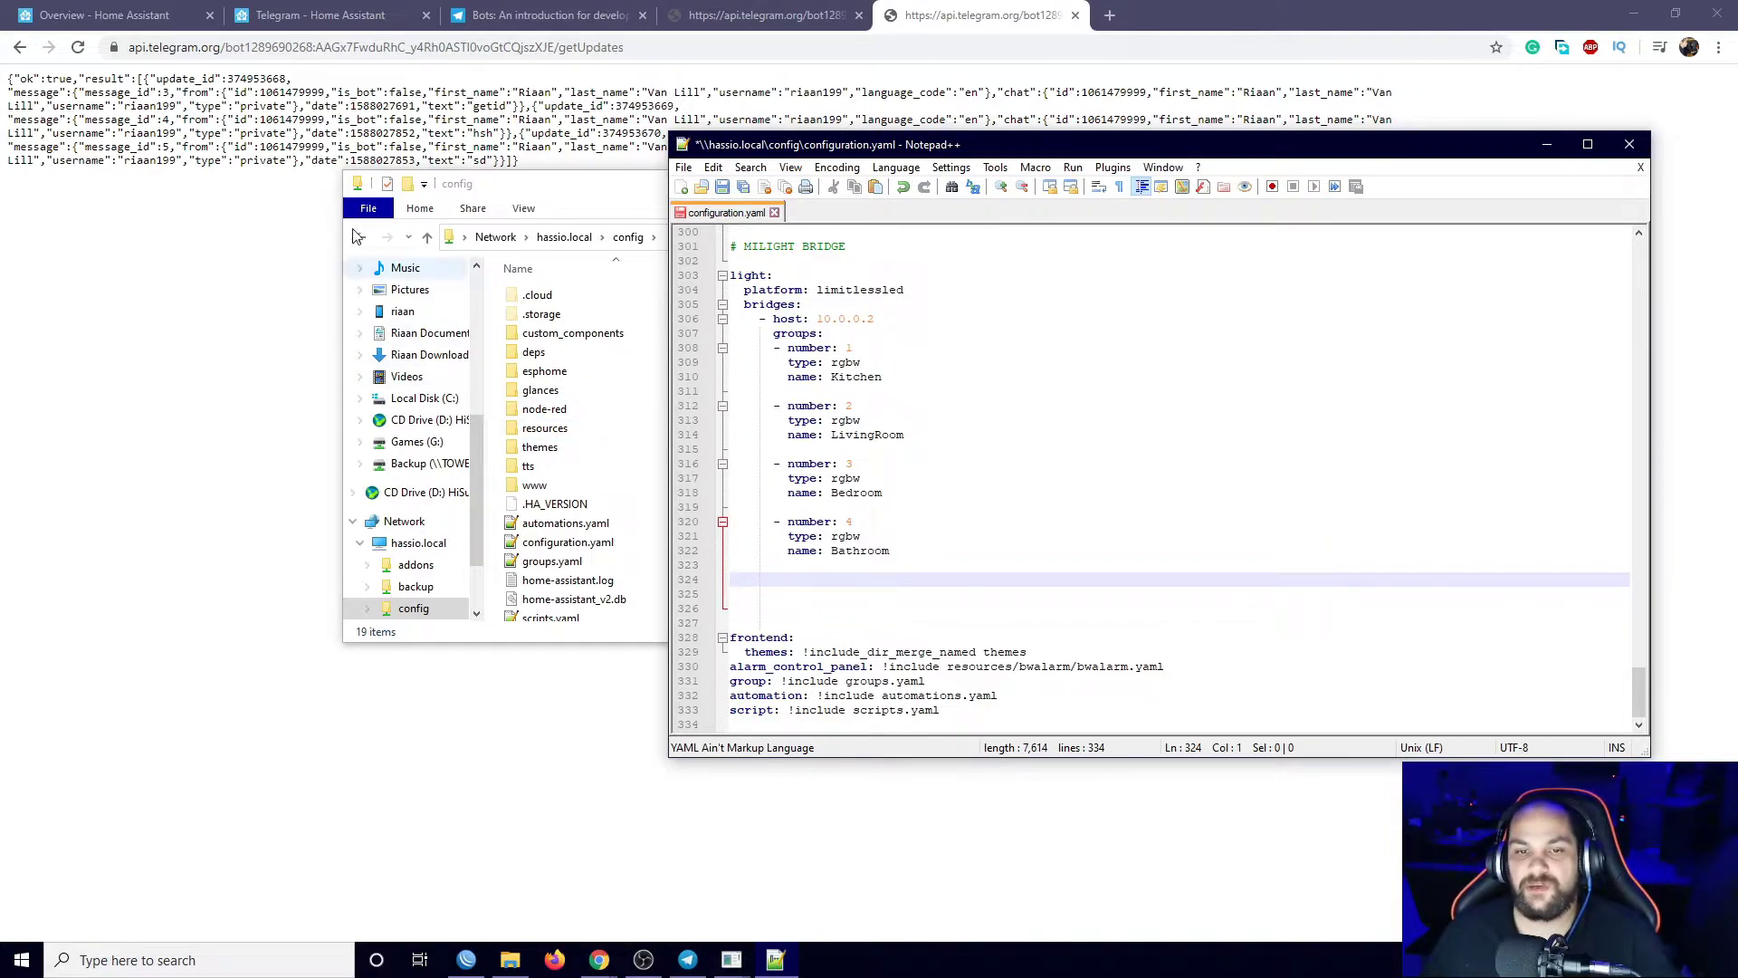
Copy the example telegram_bot and notify configuration from the Telegram integration page and paste it at line 324 of configuration.yaml.
{"action": "left_click", "coordinate": [322, 15]}
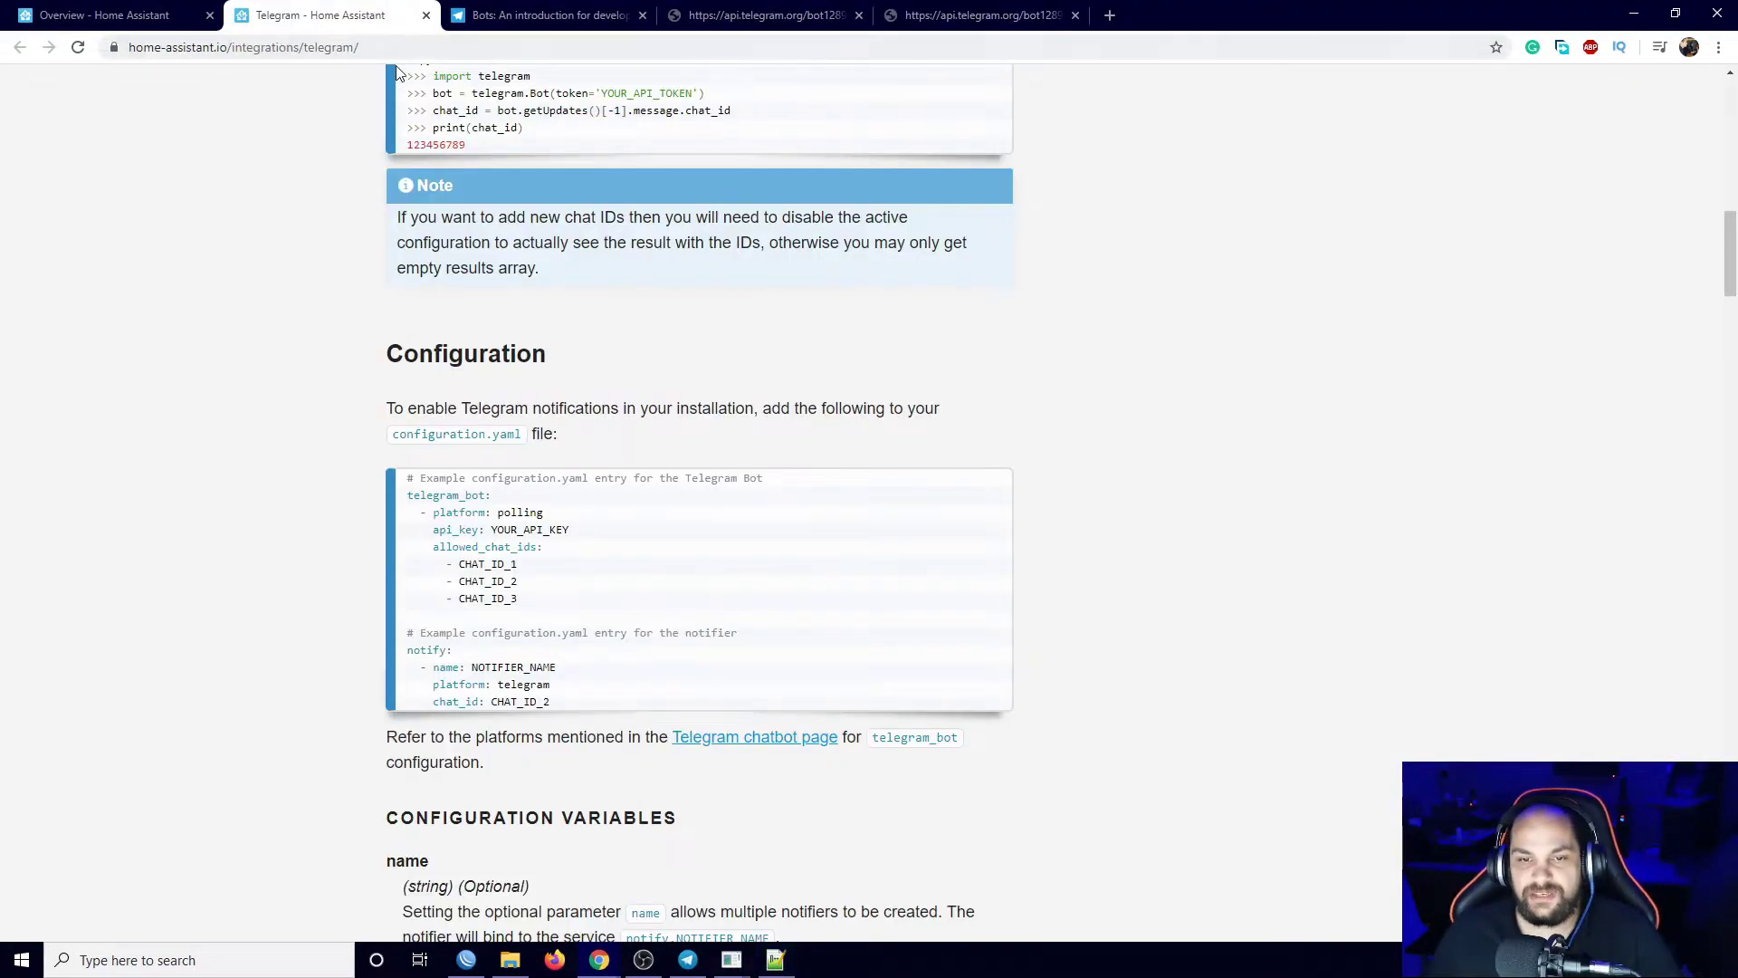
{"action": "left_click_drag", "start_coordinate": [409, 478], "coordinate": [788, 702]}
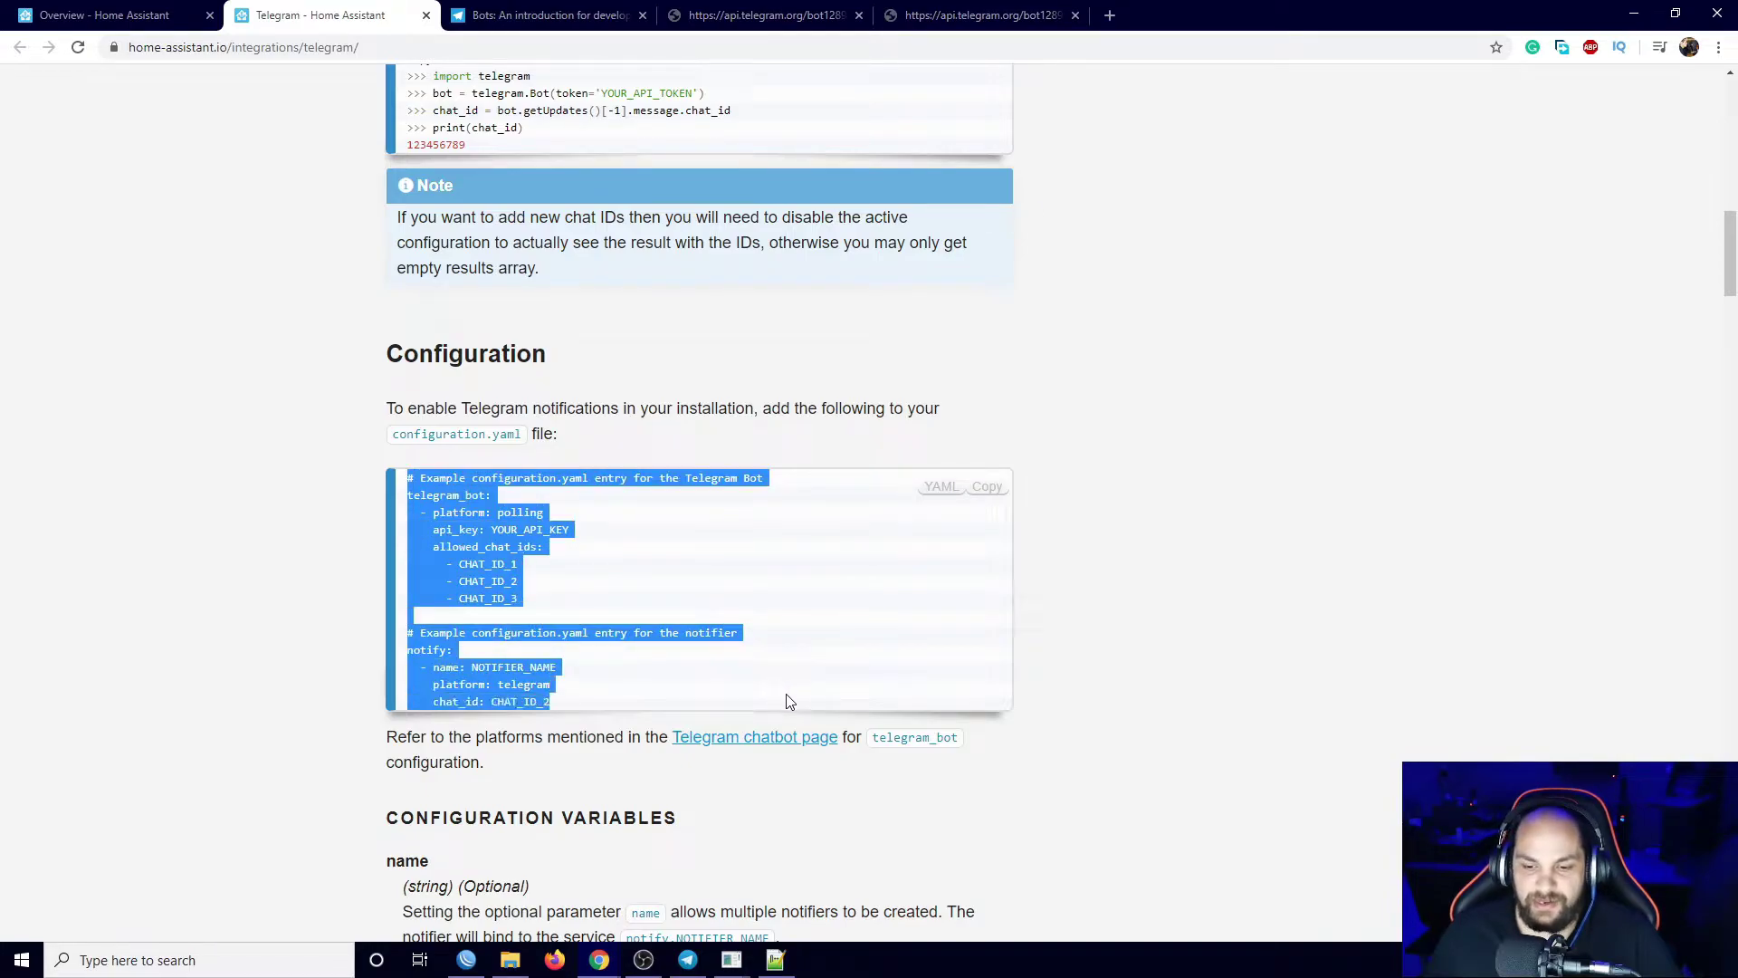
{"action": "right_click", "coordinate": [500, 543]}
{"action": "left_click", "coordinate": [534, 555]}
{"action": "left_click", "coordinate": [776, 960]}
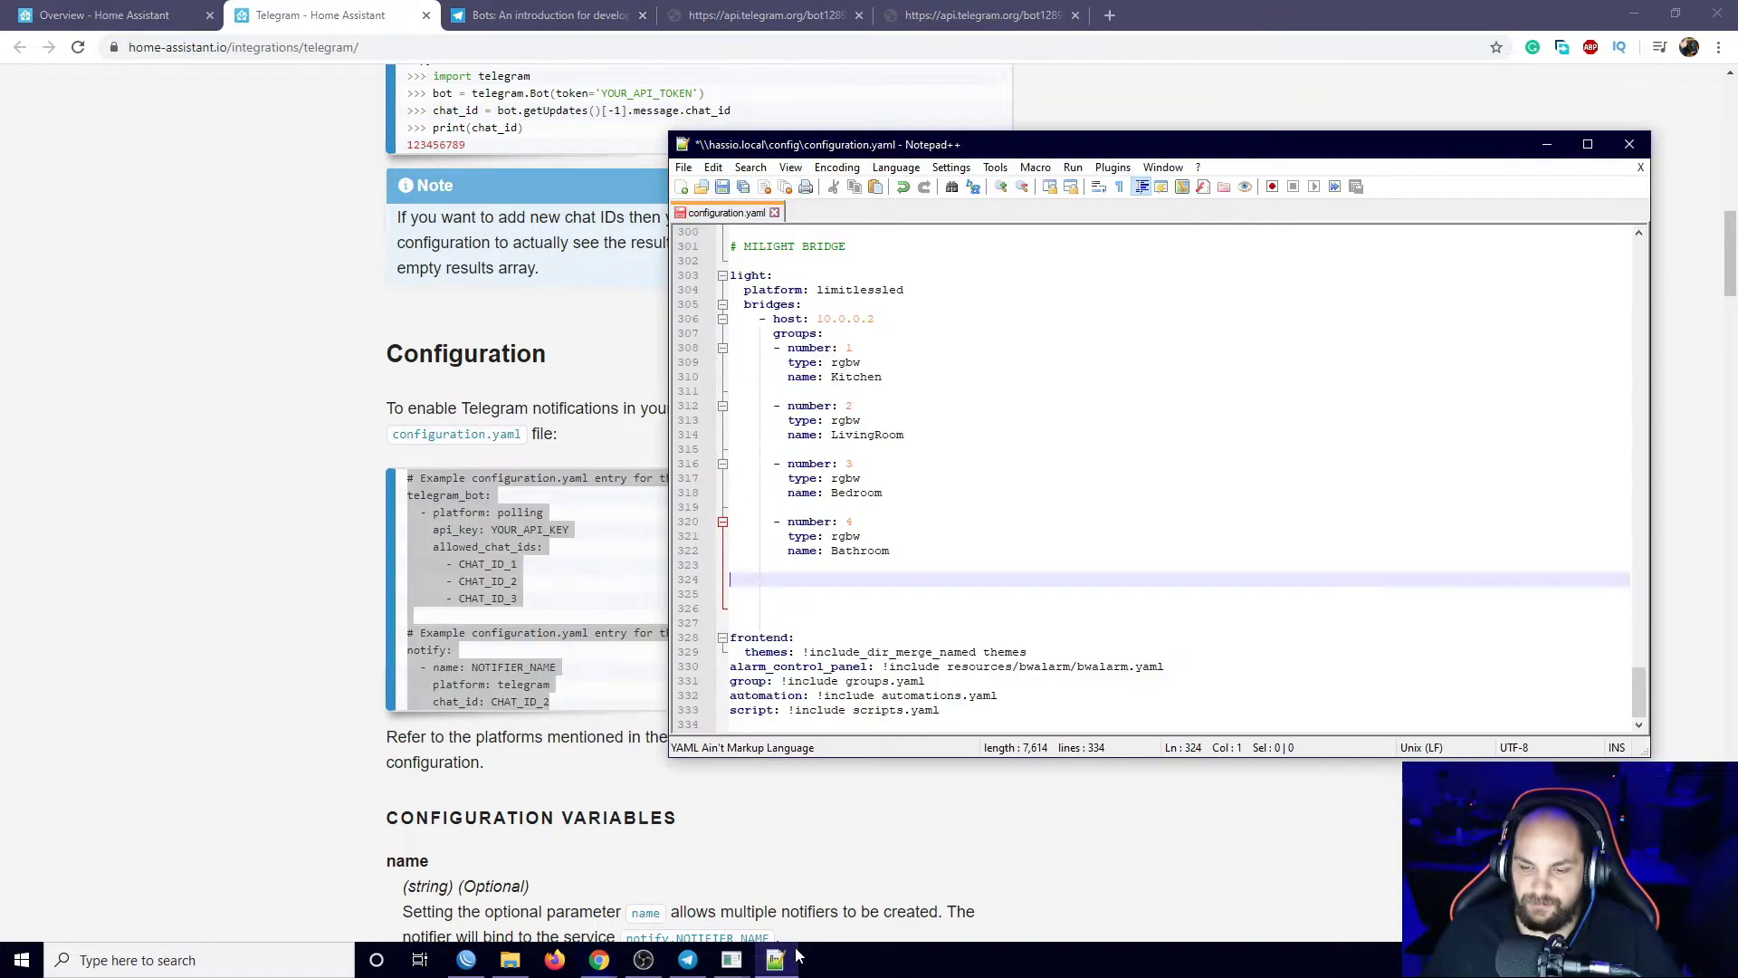
{"action": "right_click", "coordinate": [741, 579]}
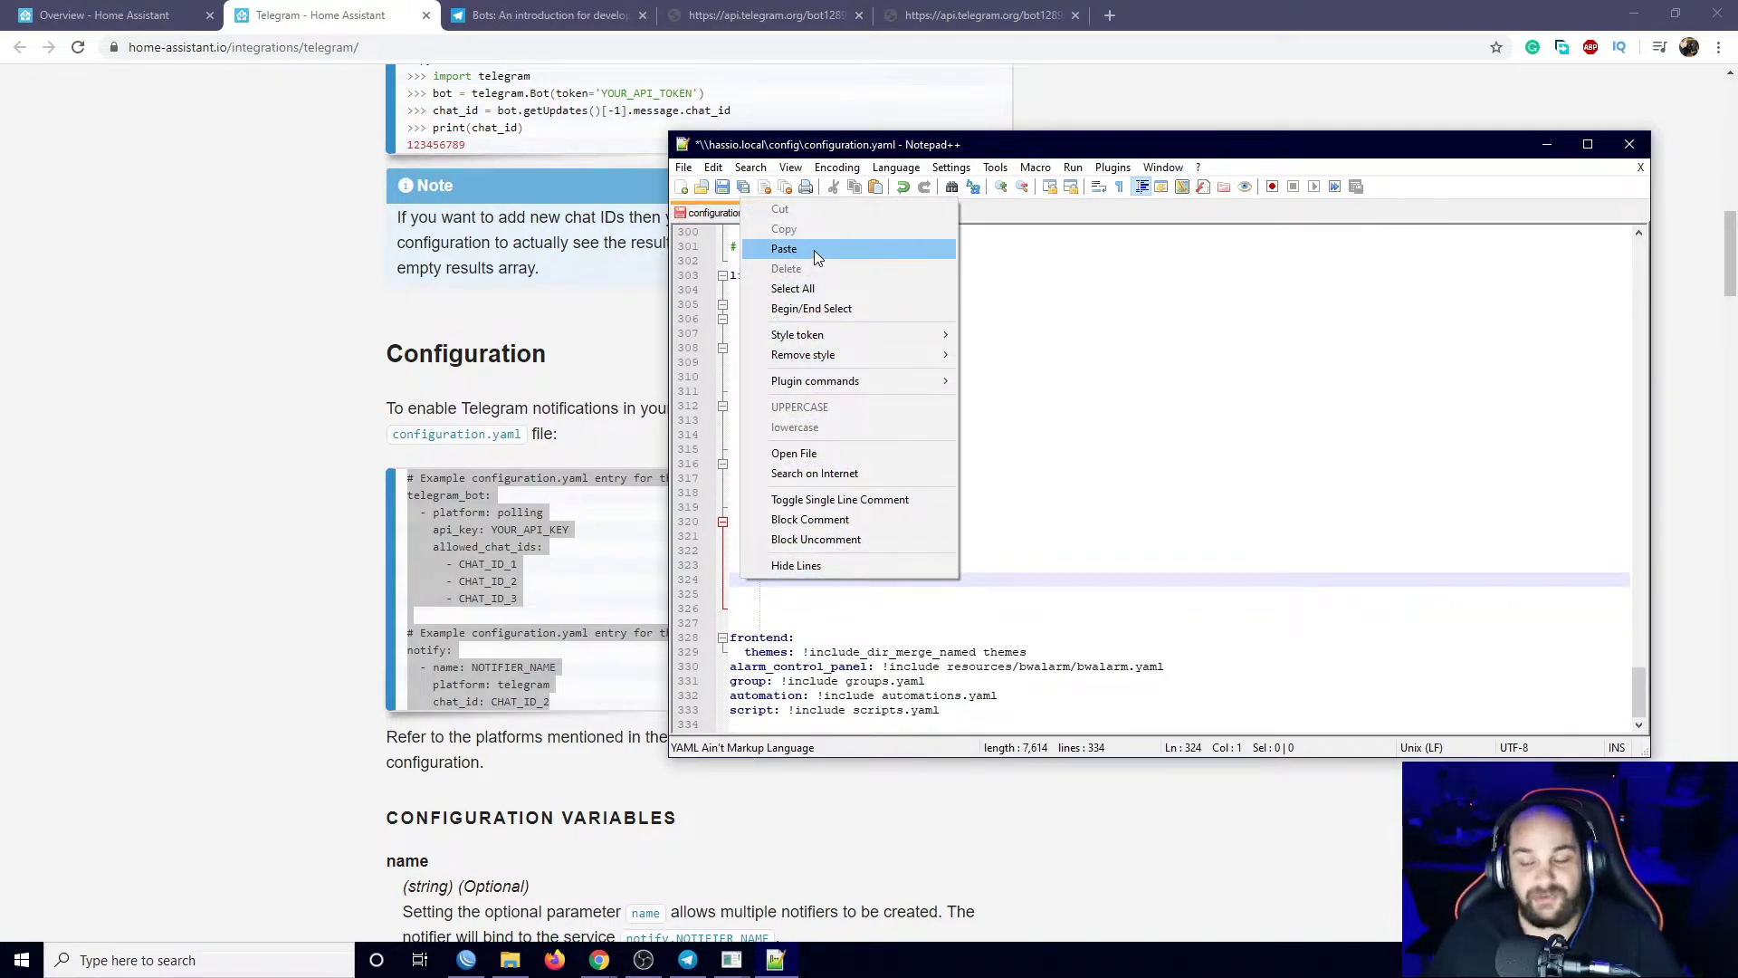
{"action": "left_click", "coordinate": [784, 248]}
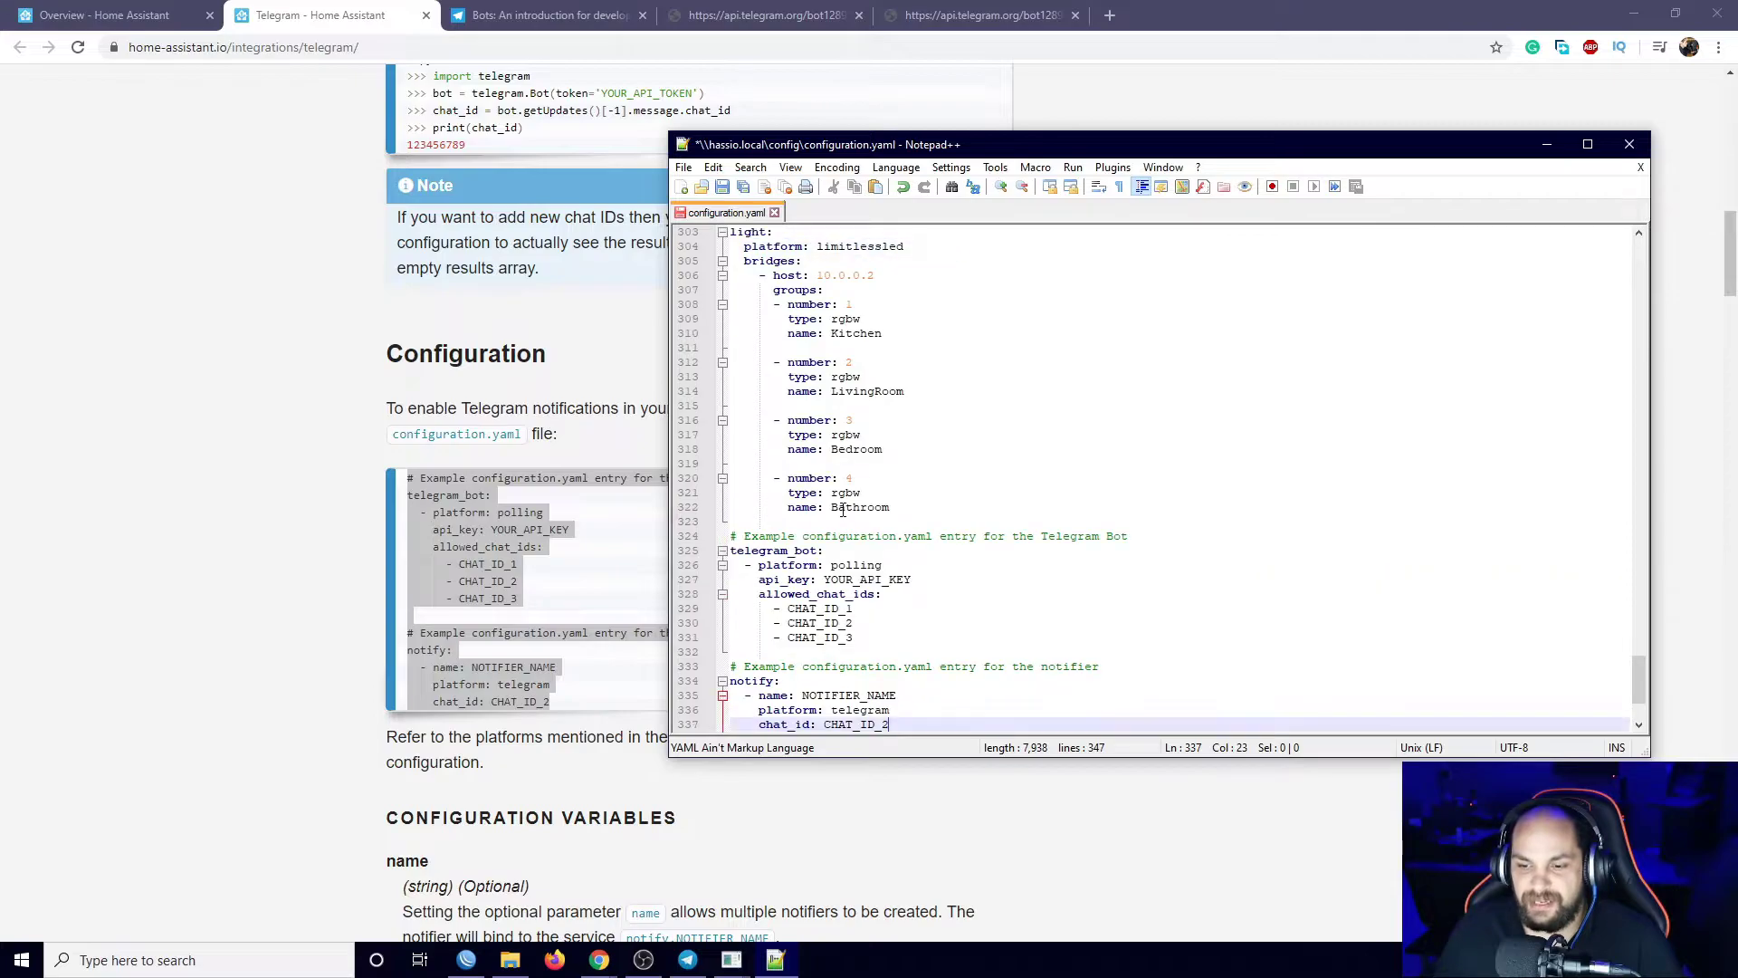
Copy the chat ID from the aatest chat in Telegram and paste it over CHAT_ID_1 under allowed_chat_ids in configuration.yaml.
{"action": "left_click_drag", "start_coordinate": [823, 580], "coordinate": [914, 579]}
{"action": "left_click_drag", "start_coordinate": [788, 609], "coordinate": [859, 613]}
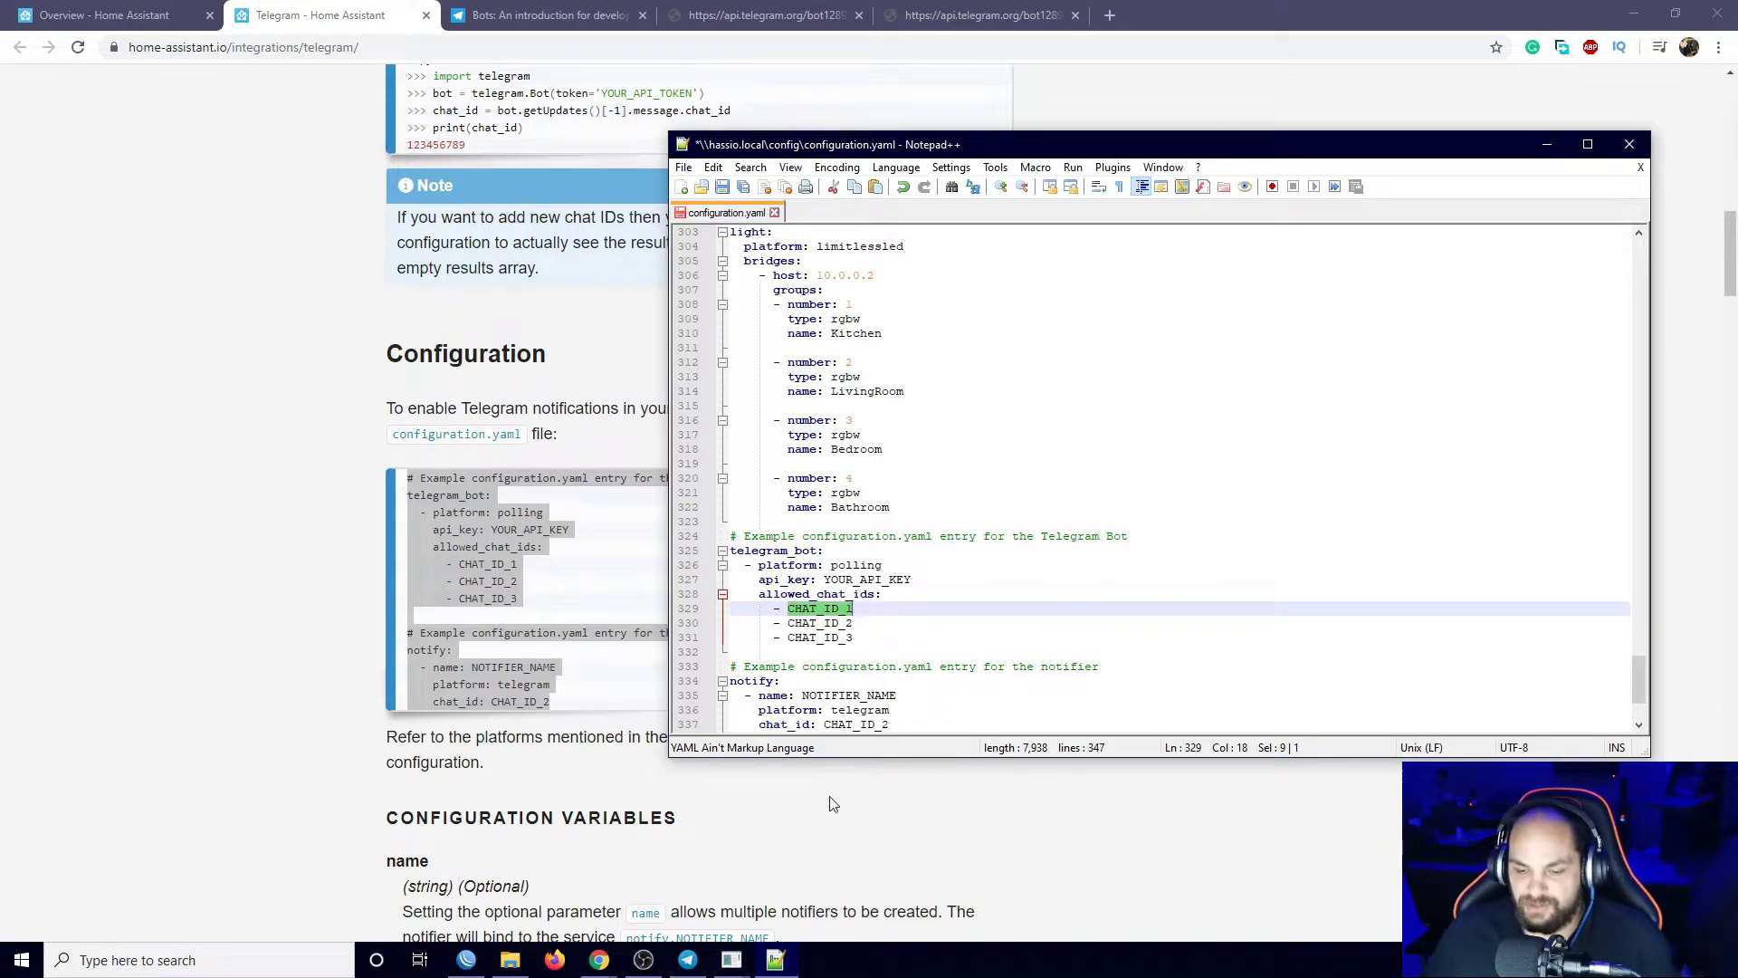
{"action": "left_click", "coordinate": [688, 959]}
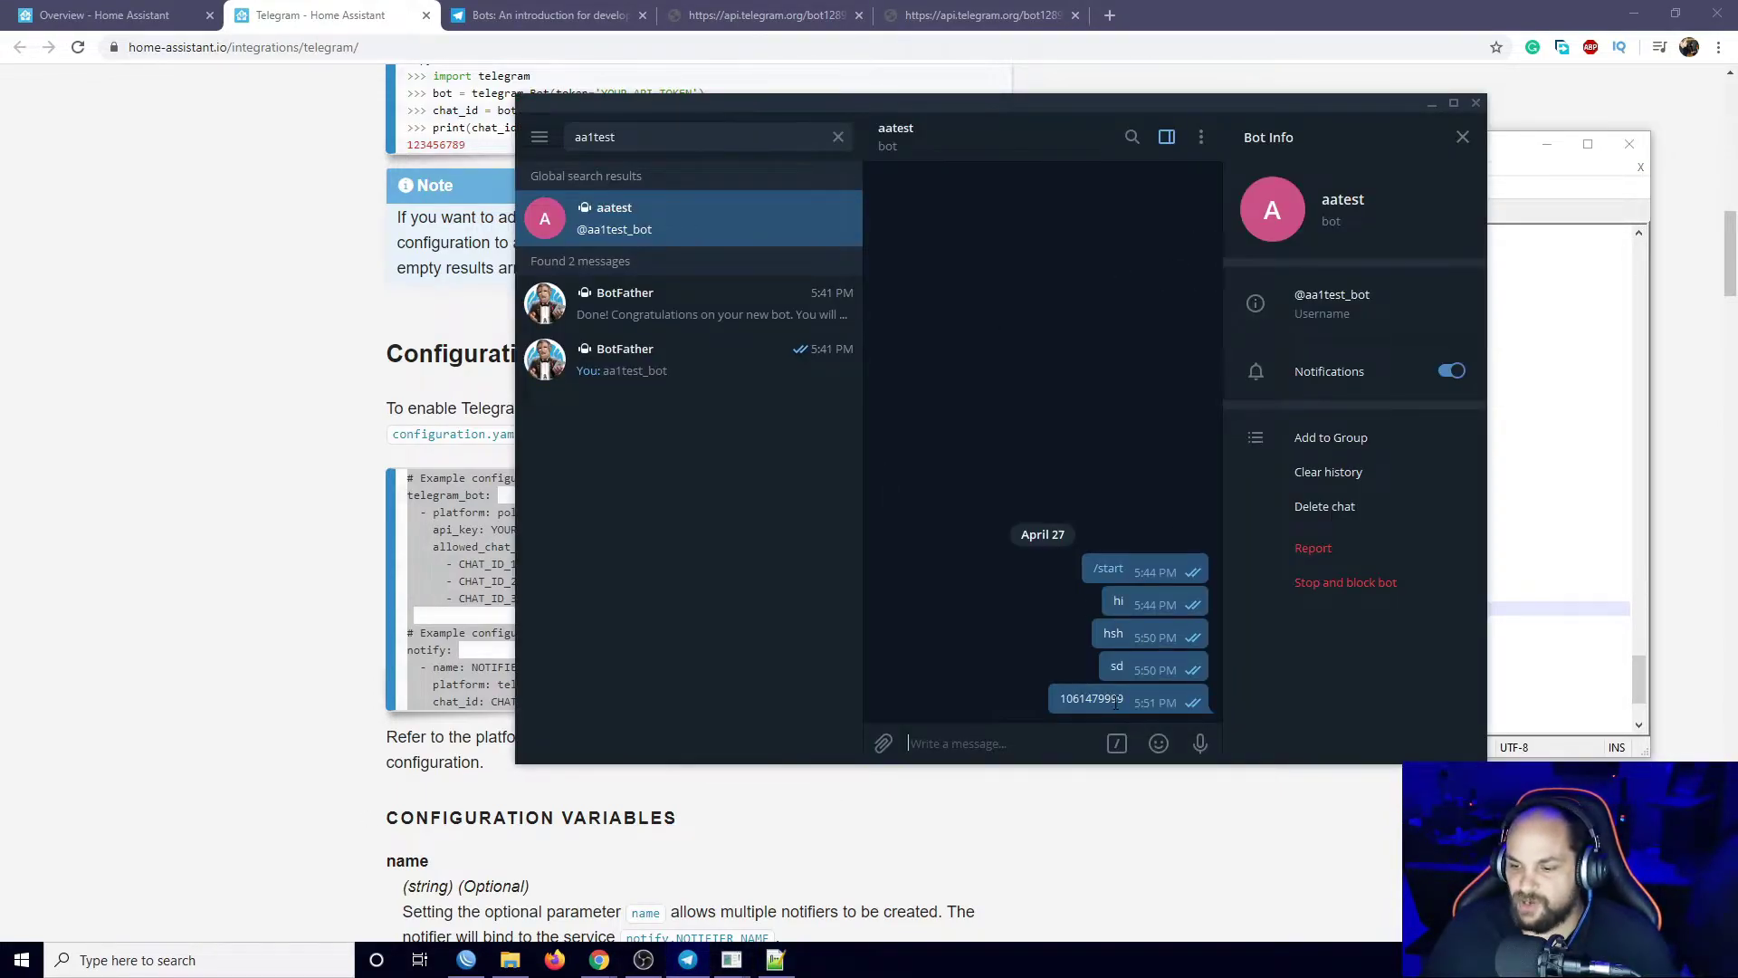
{"action": "left_click_drag", "start_coordinate": [1123, 695], "coordinate": [1058, 697]}
{"action": "right_click", "coordinate": [1065, 700]}
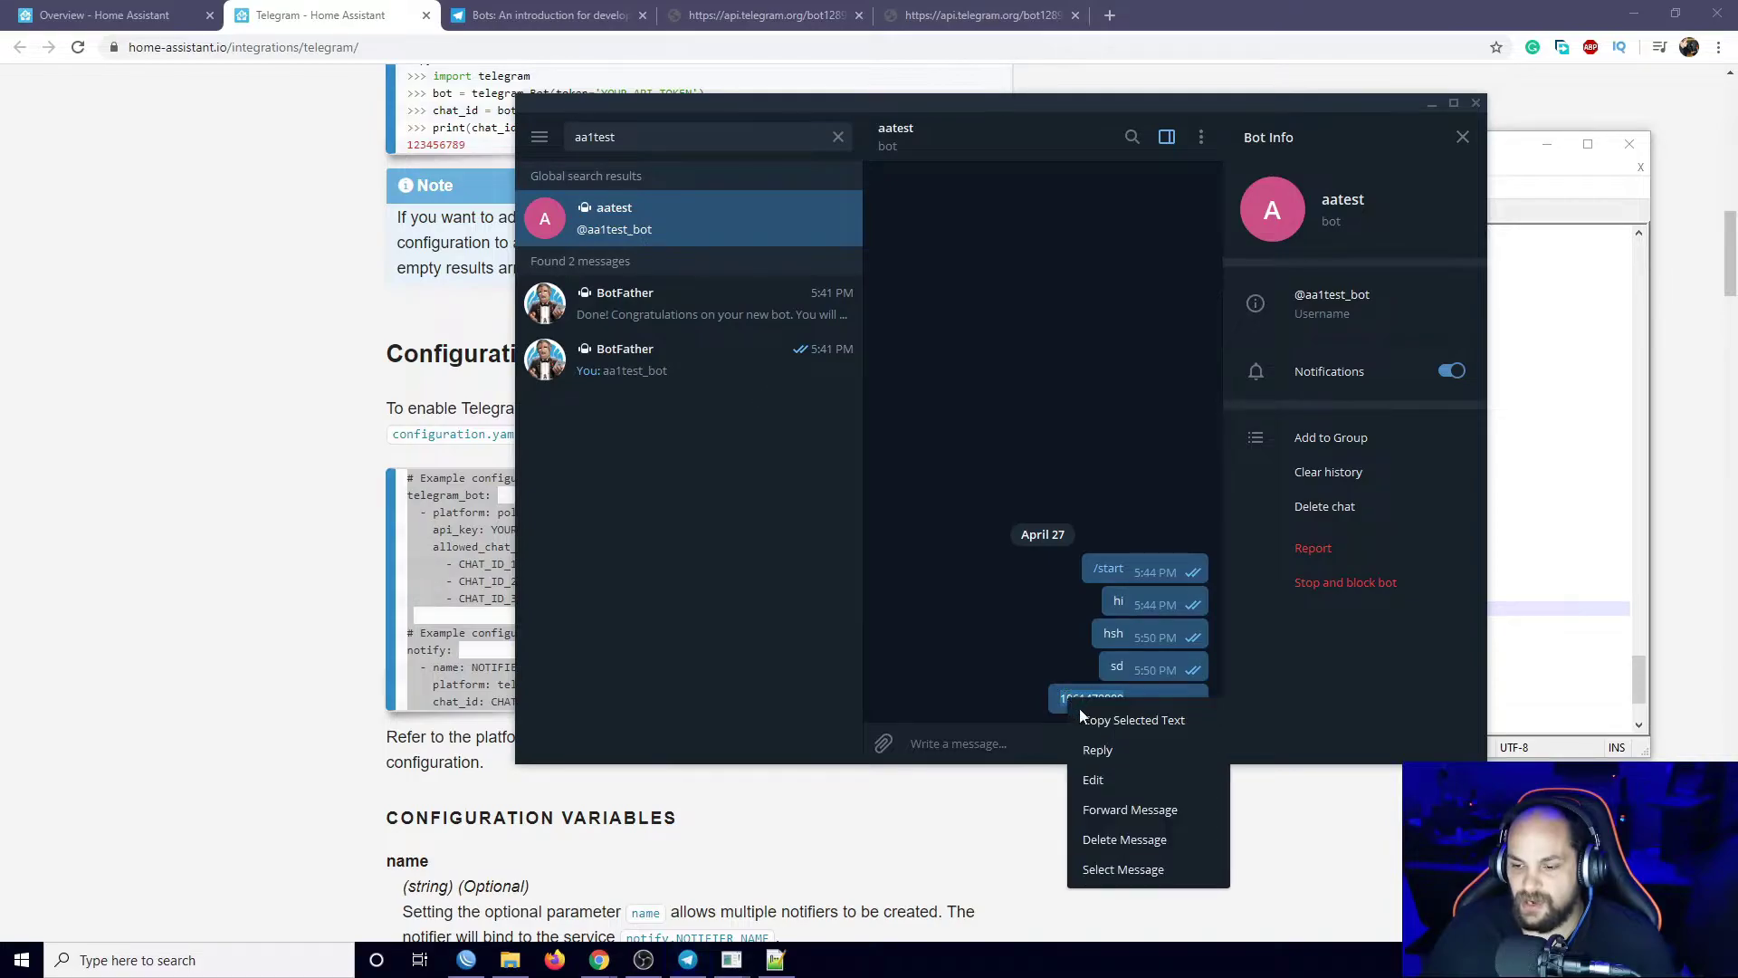
{"action": "left_click", "coordinate": [1137, 722]}
{"action": "key", "text": "alt+Tab"}
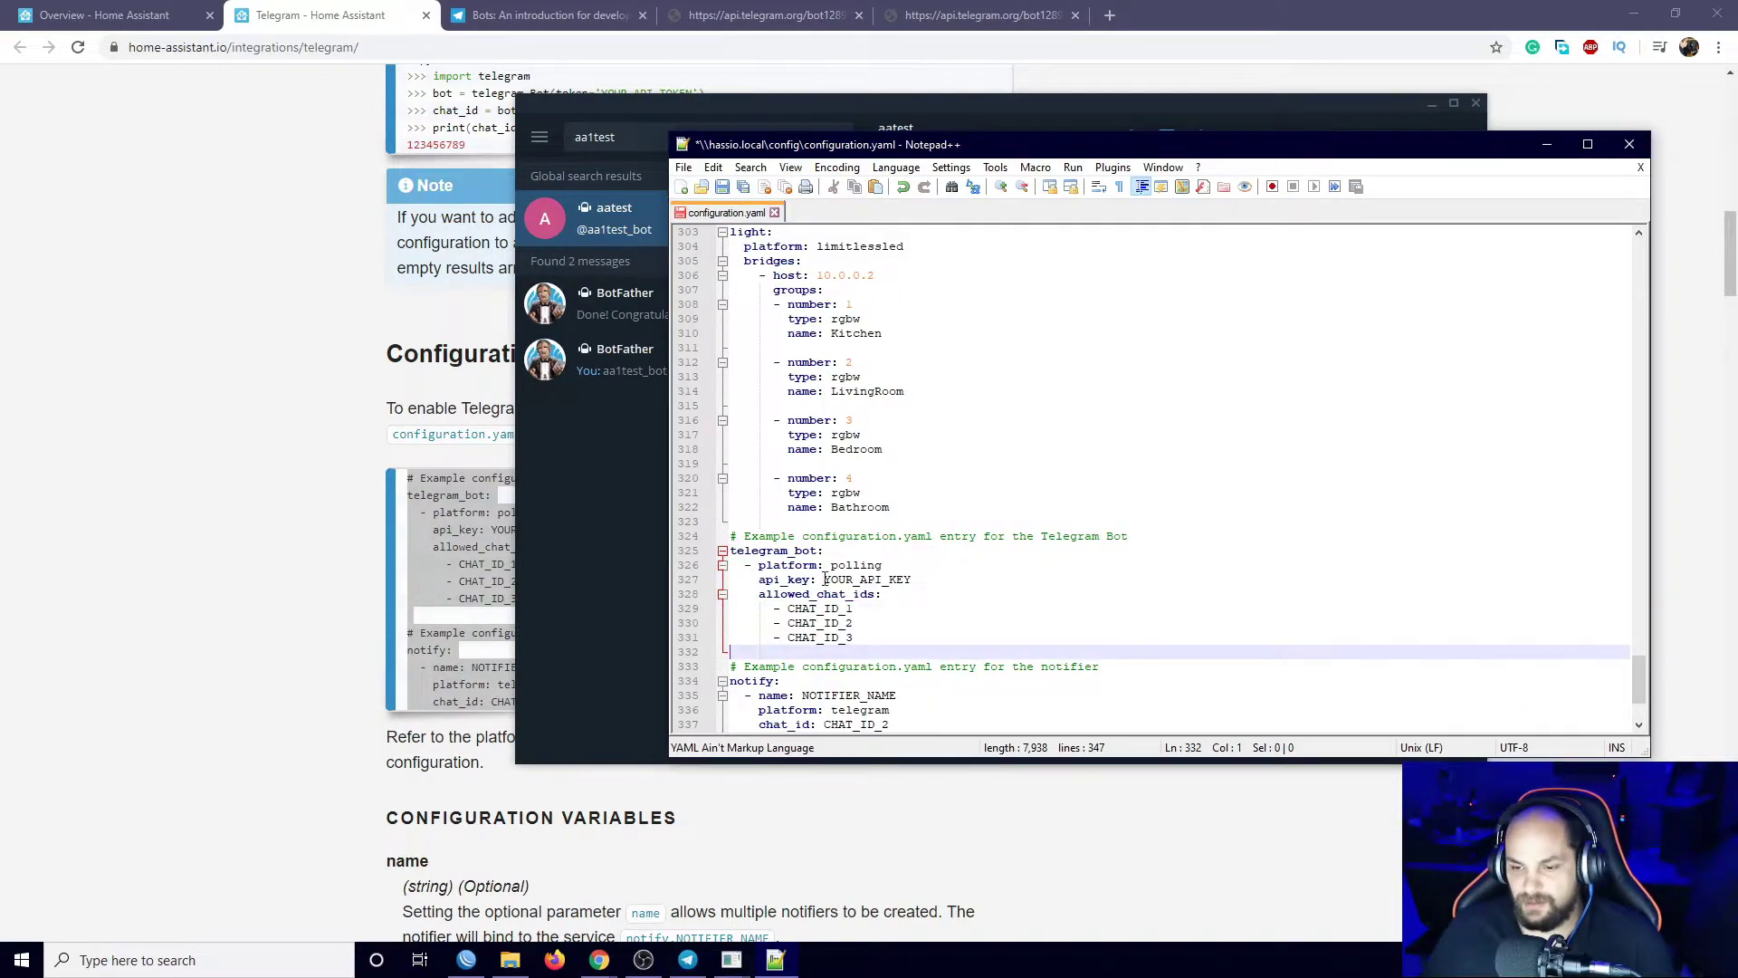
{"action": "left_click_drag", "start_coordinate": [790, 609], "coordinate": [854, 608]}
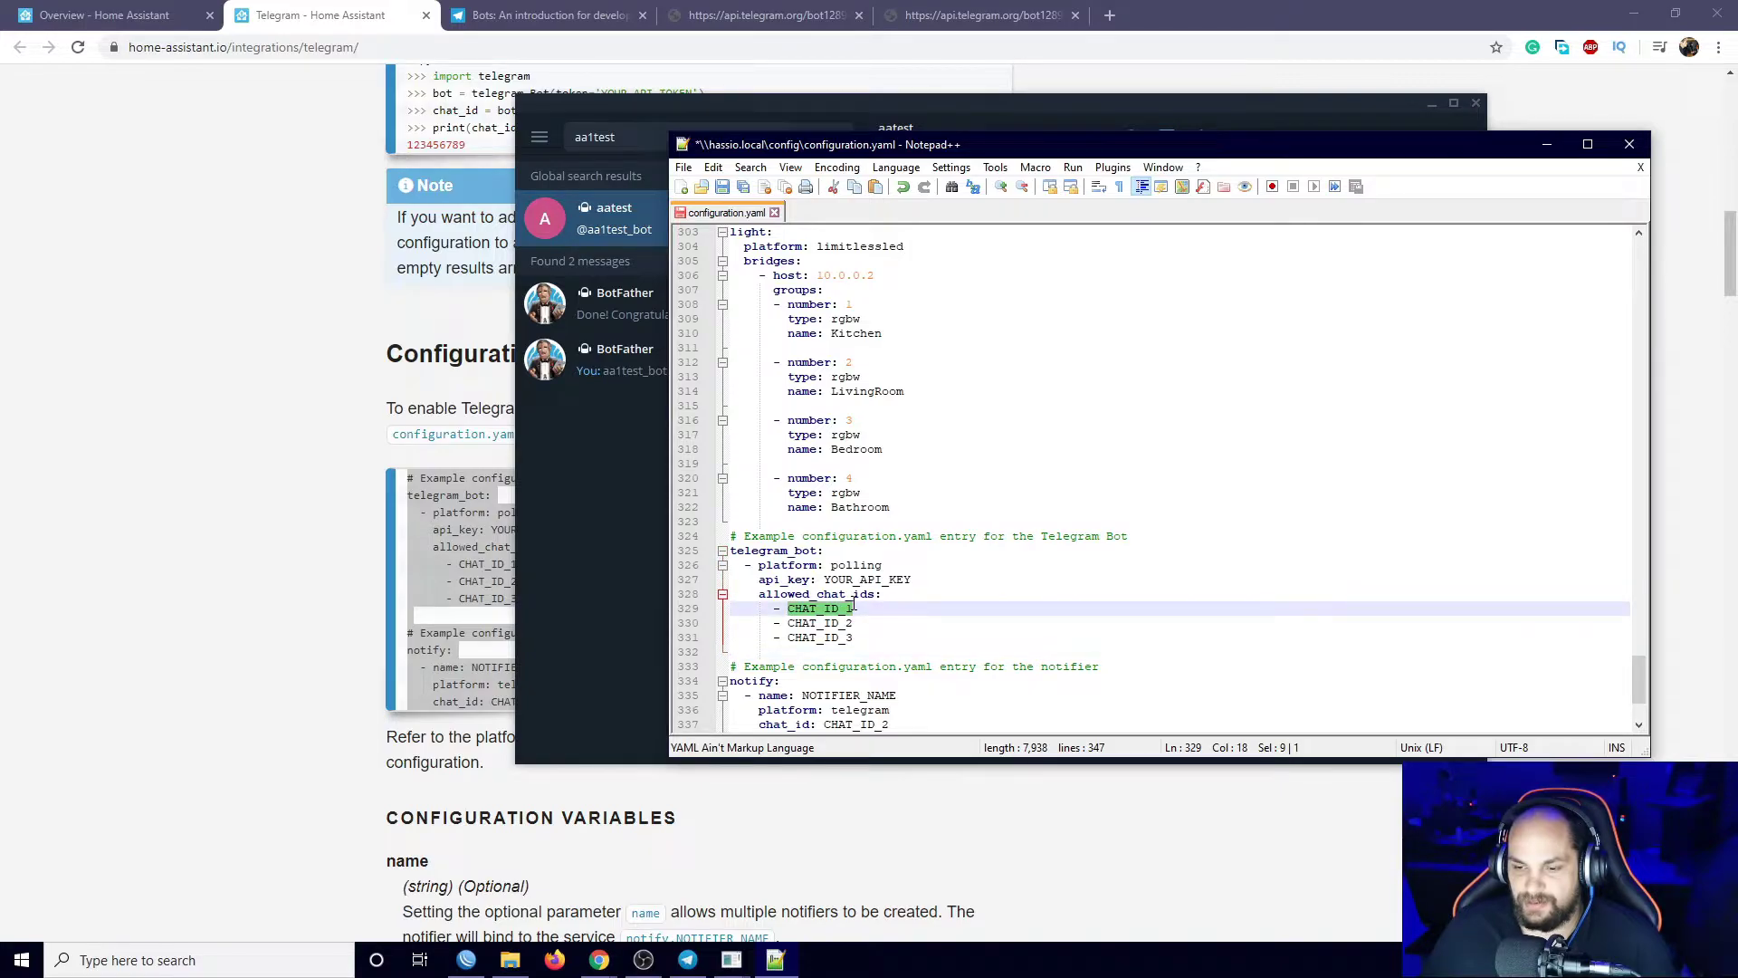
{"action": "key", "text": "ctrl+v"}
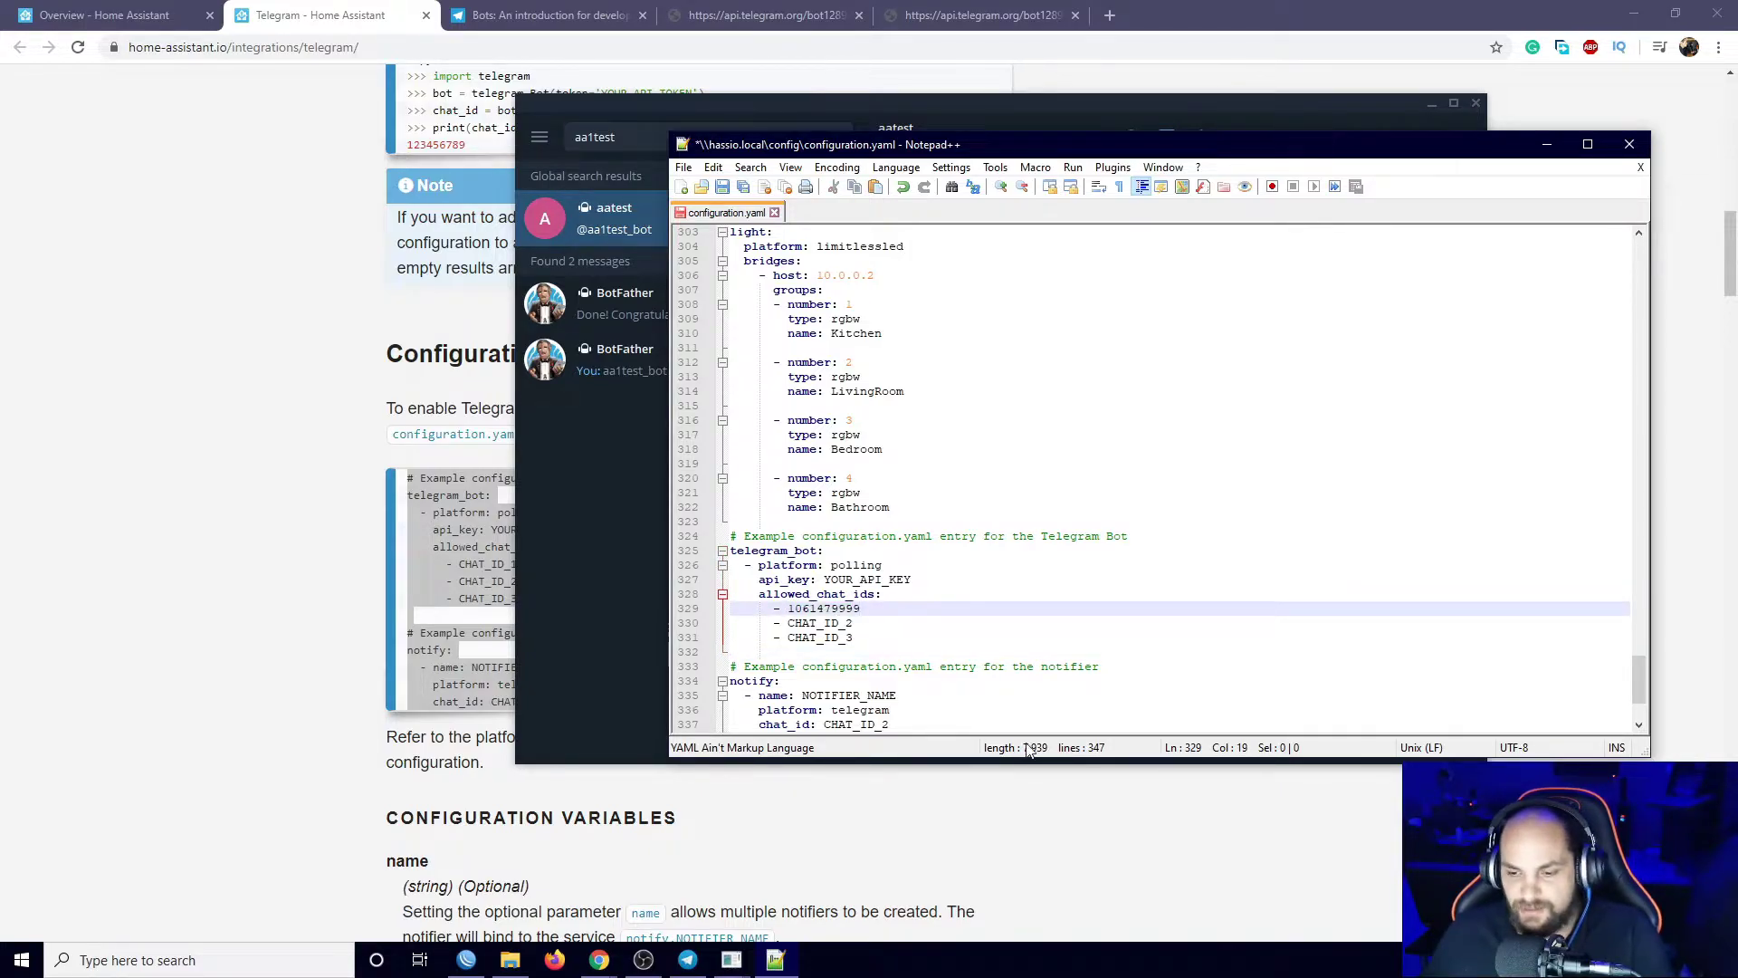
Remove the CHAT_ID_2 and CHAT_ID_3 entries and their leftover line from allowed_chat_ids.
{"action": "left_click_drag", "start_coordinate": [860, 638], "coordinate": [764, 625]}
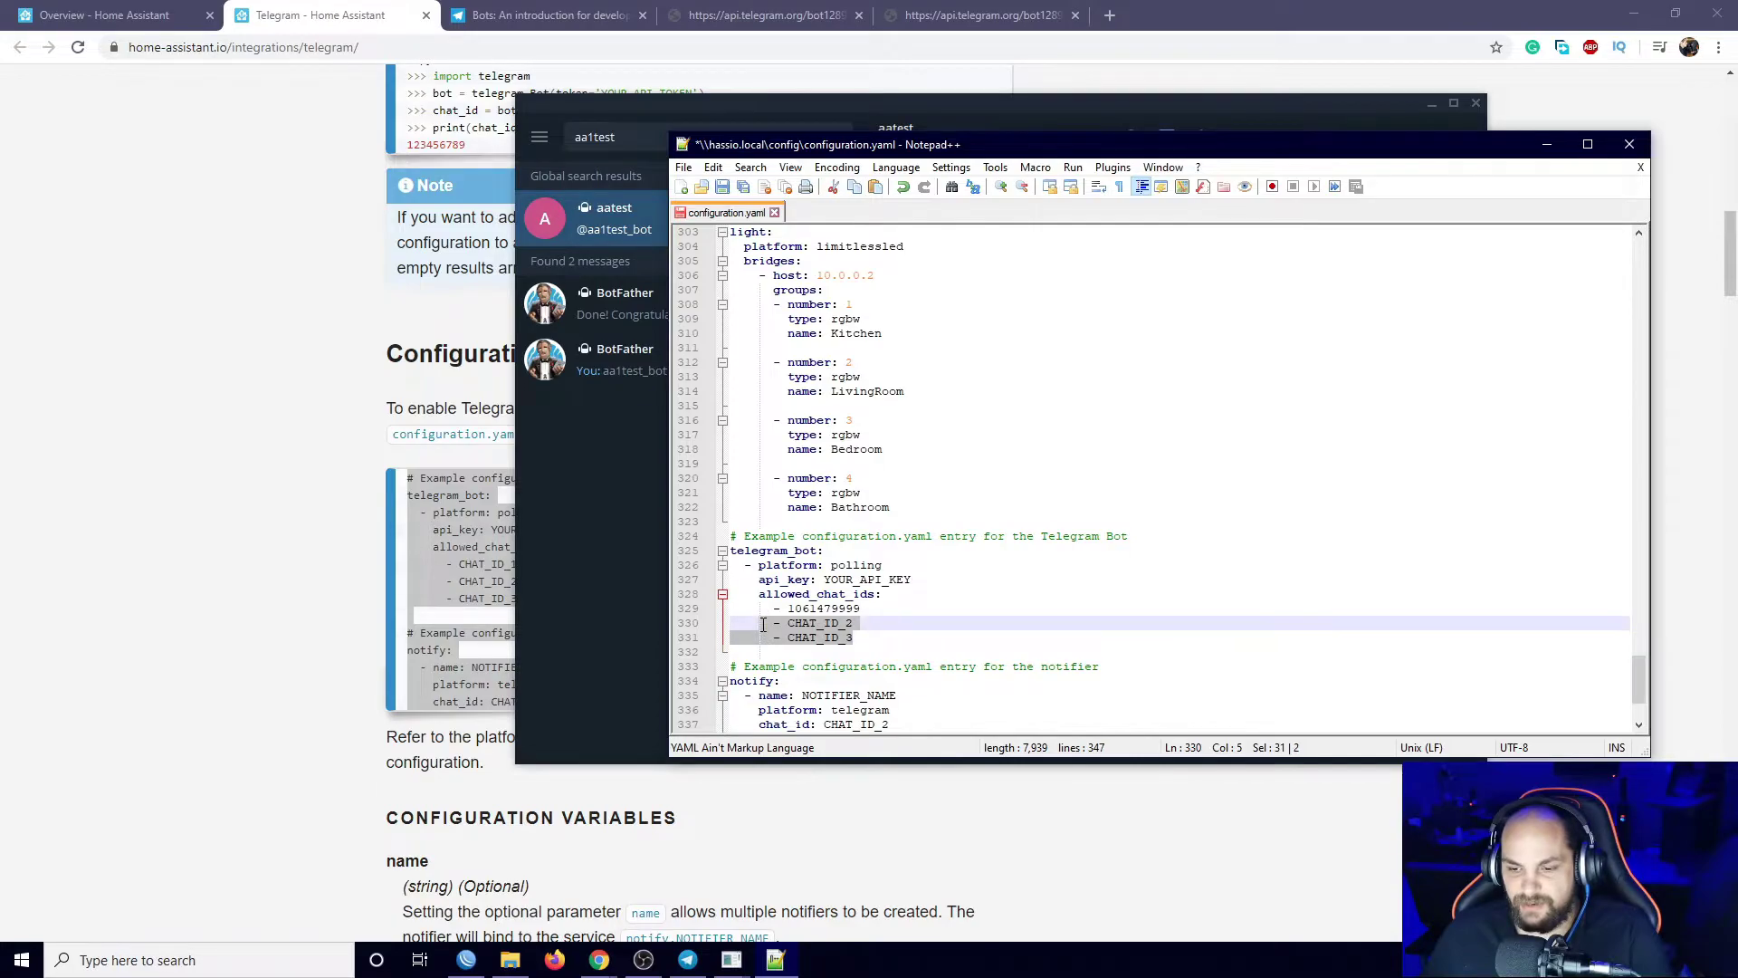
{"action": "key", "text": "Delete"}
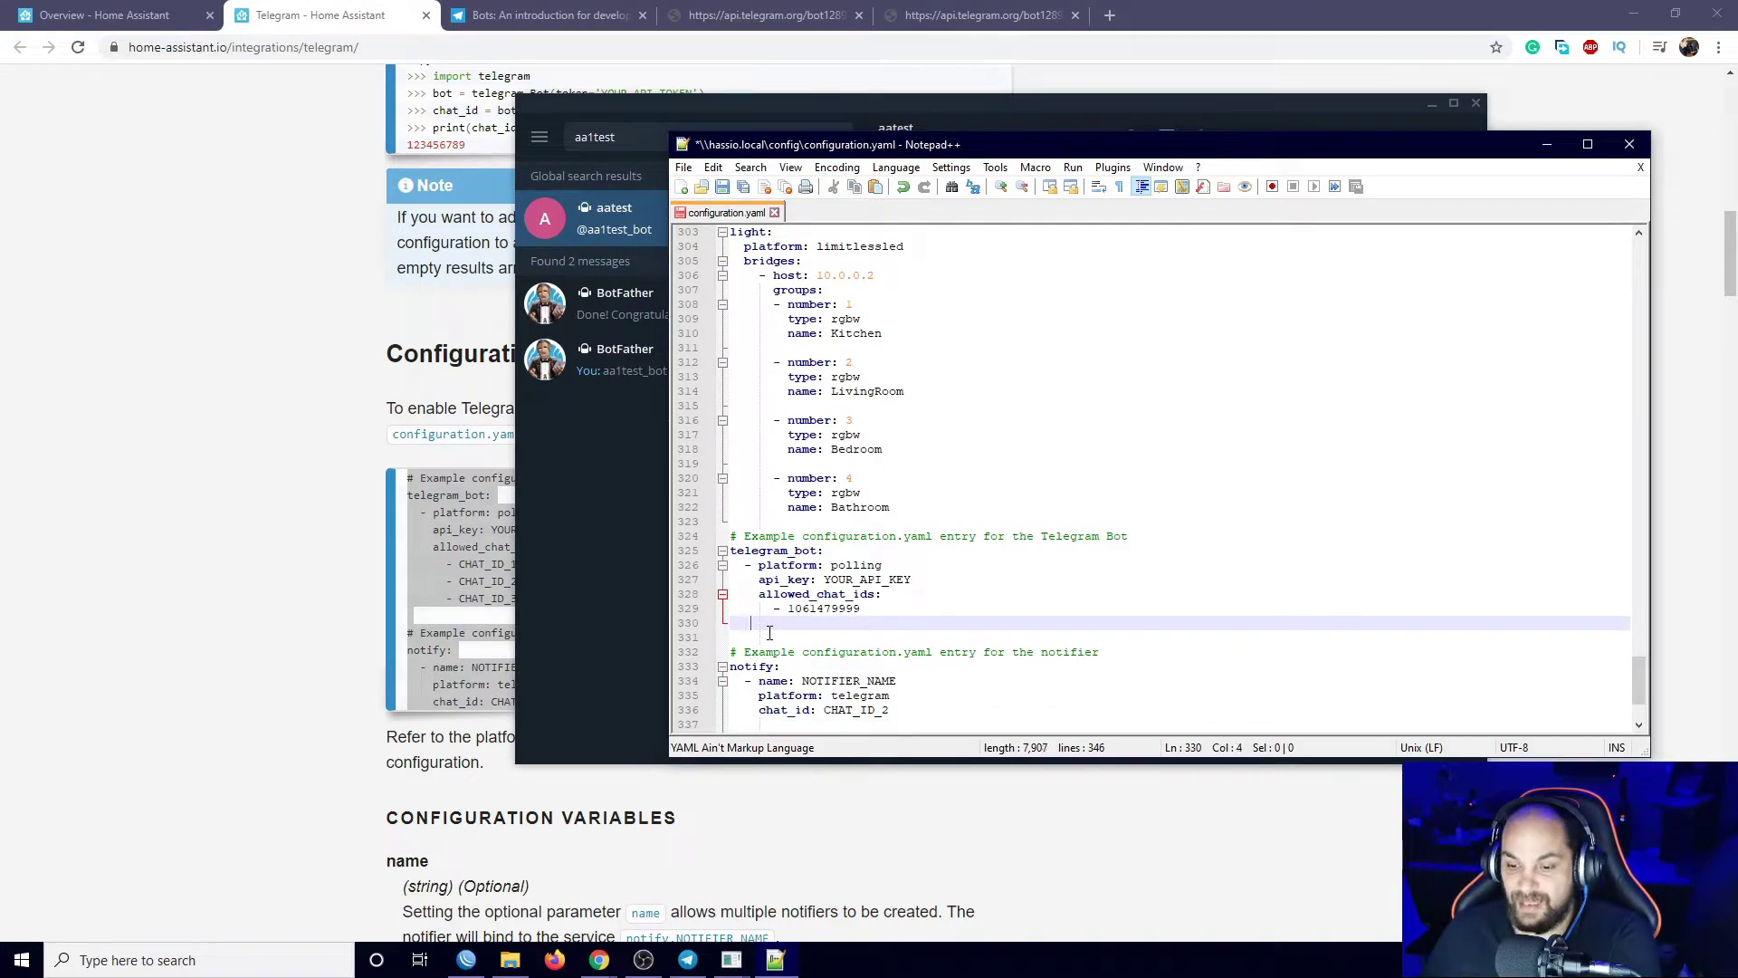
{"action": "key", "text": "BackSpace"}
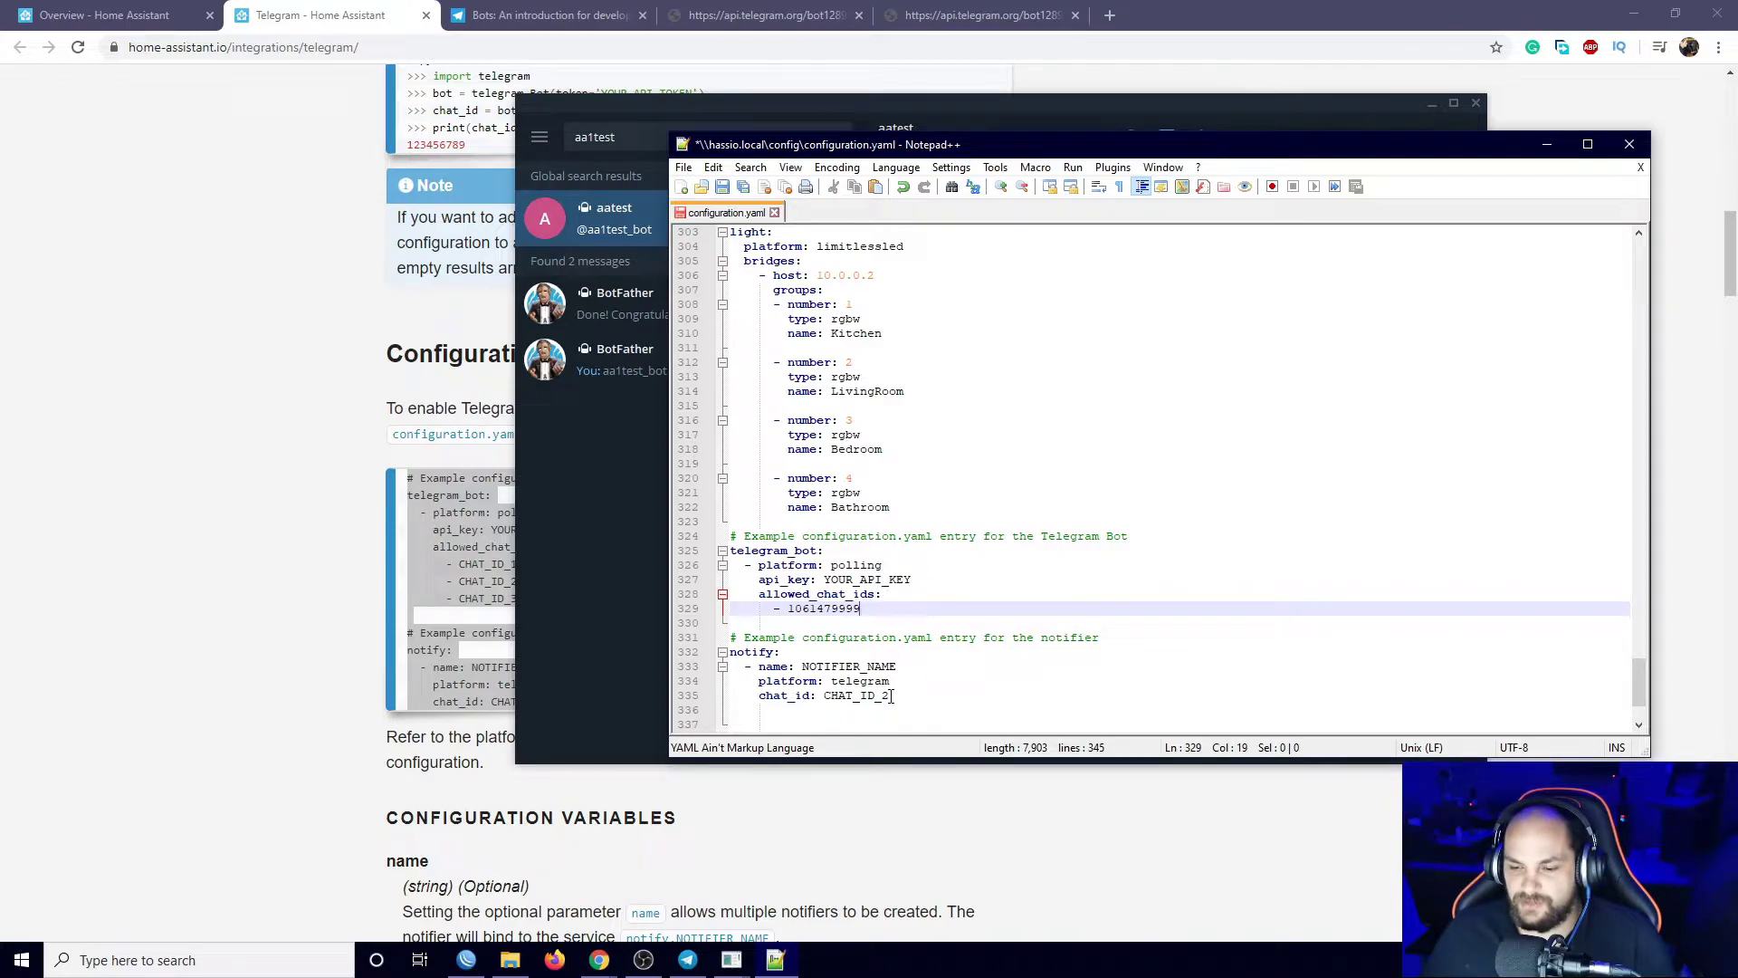
In the notify section, replace CHAT_ID_2 with the copied chat ID and NOTIFIER_NAME with the recipient's first name.
{"action": "left_click_drag", "start_coordinate": [732, 652], "coordinate": [776, 652]}
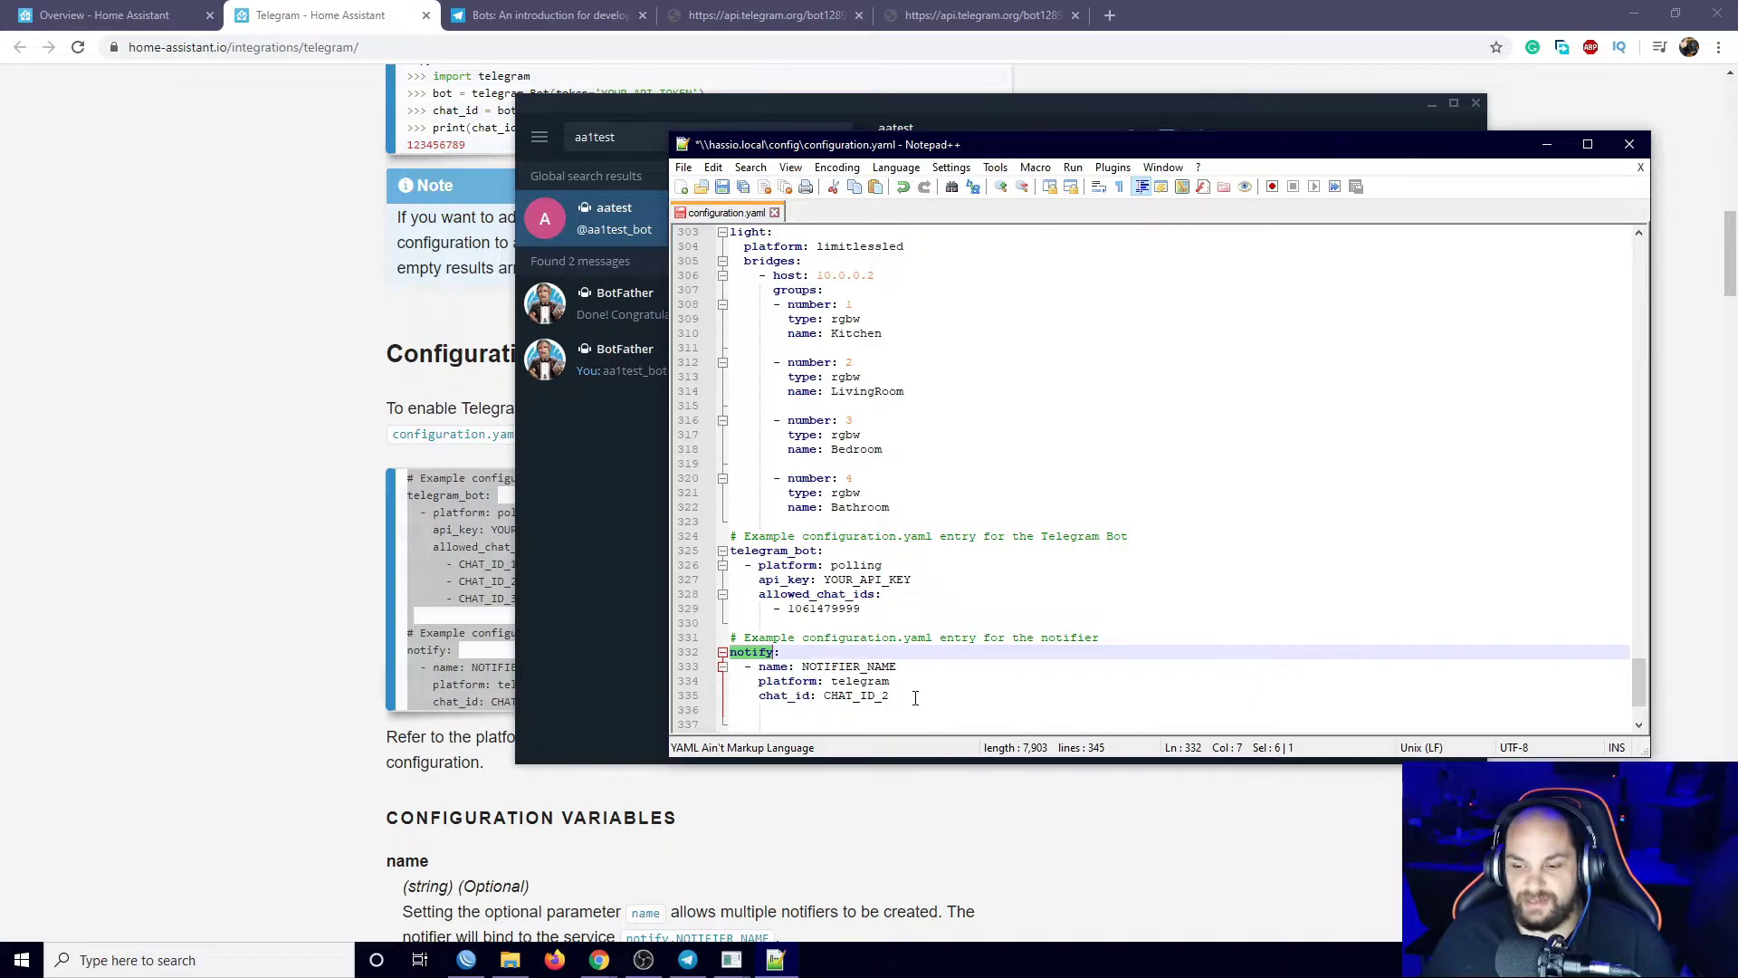
{"action": "left_click_drag", "start_coordinate": [890, 695], "coordinate": [825, 695]}
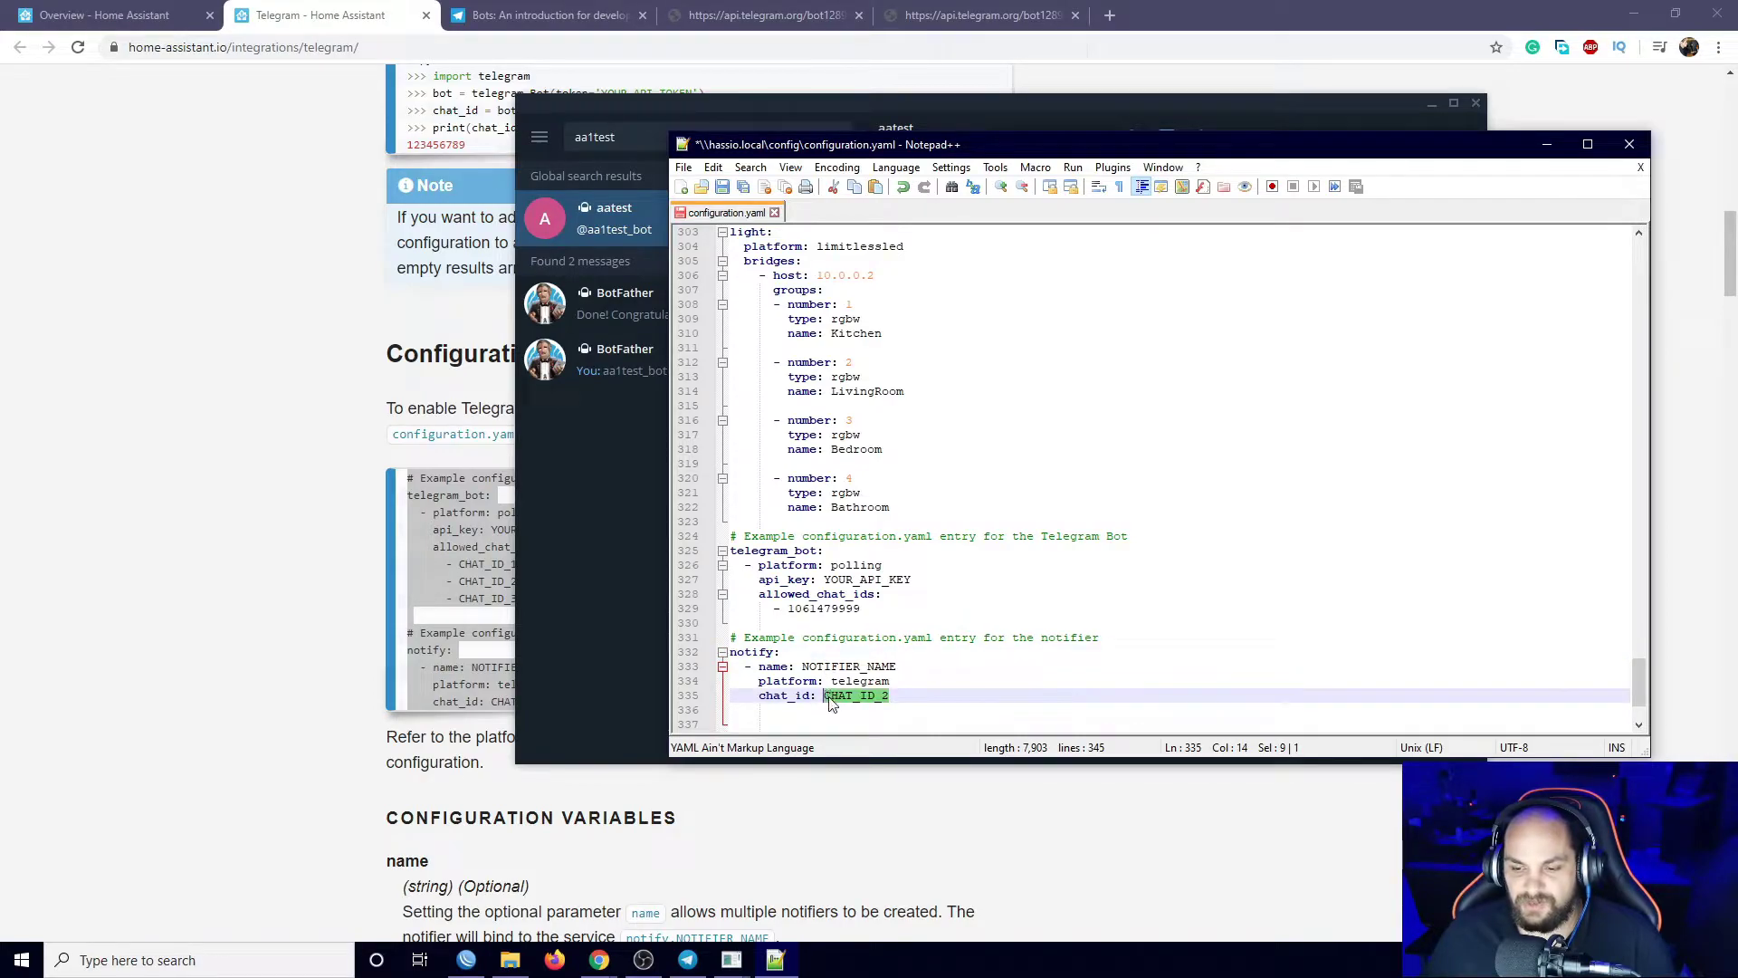
{"action": "right_click", "coordinate": [852, 712]}
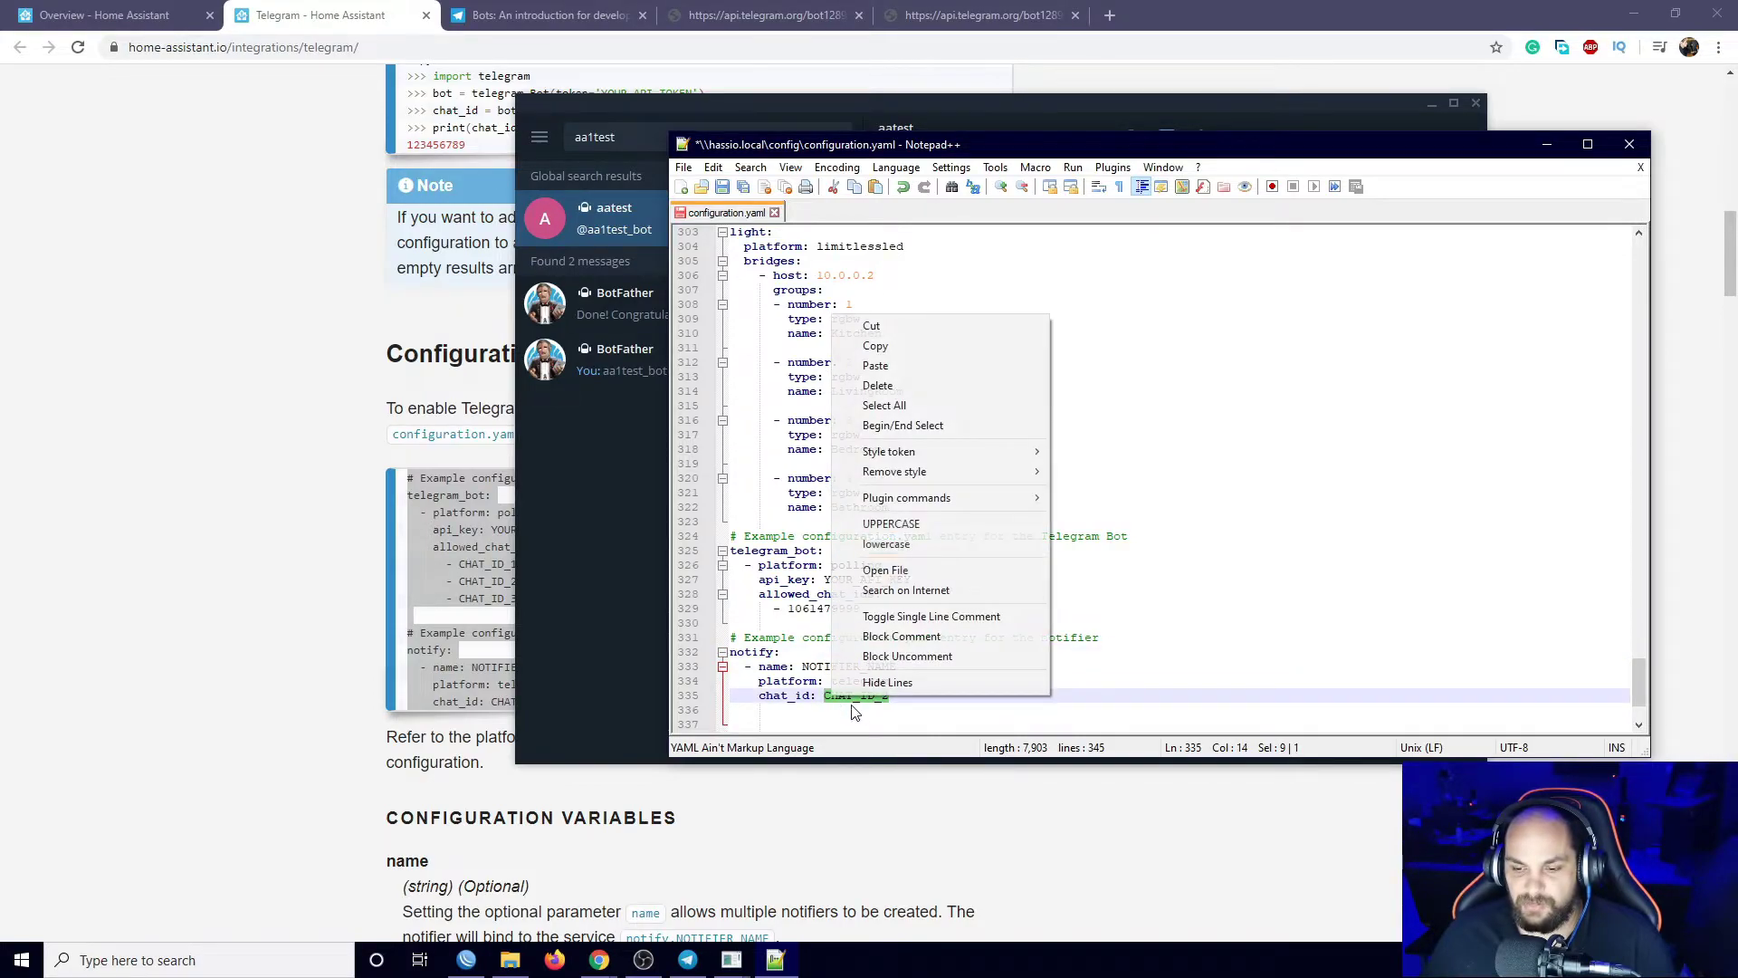
{"action": "left_click", "coordinate": [932, 367]}
{"action": "left_click_drag", "start_coordinate": [901, 667], "coordinate": [802, 667]}
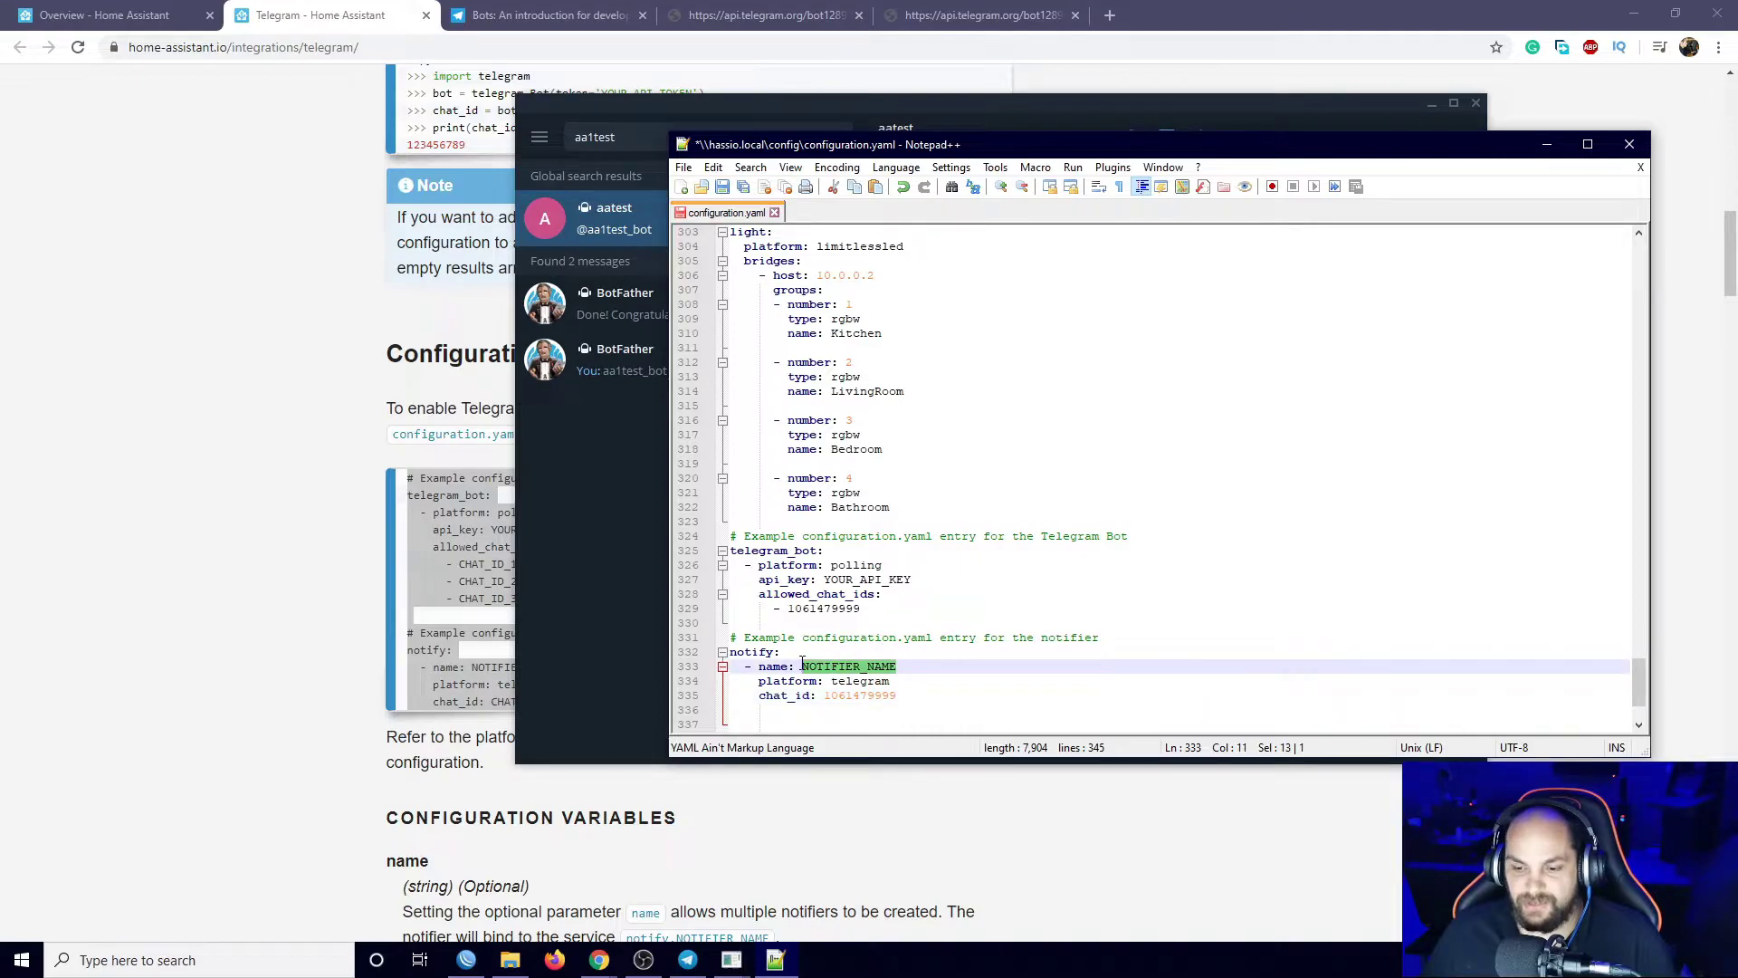
{"action": "type", "text": "Riaan"}
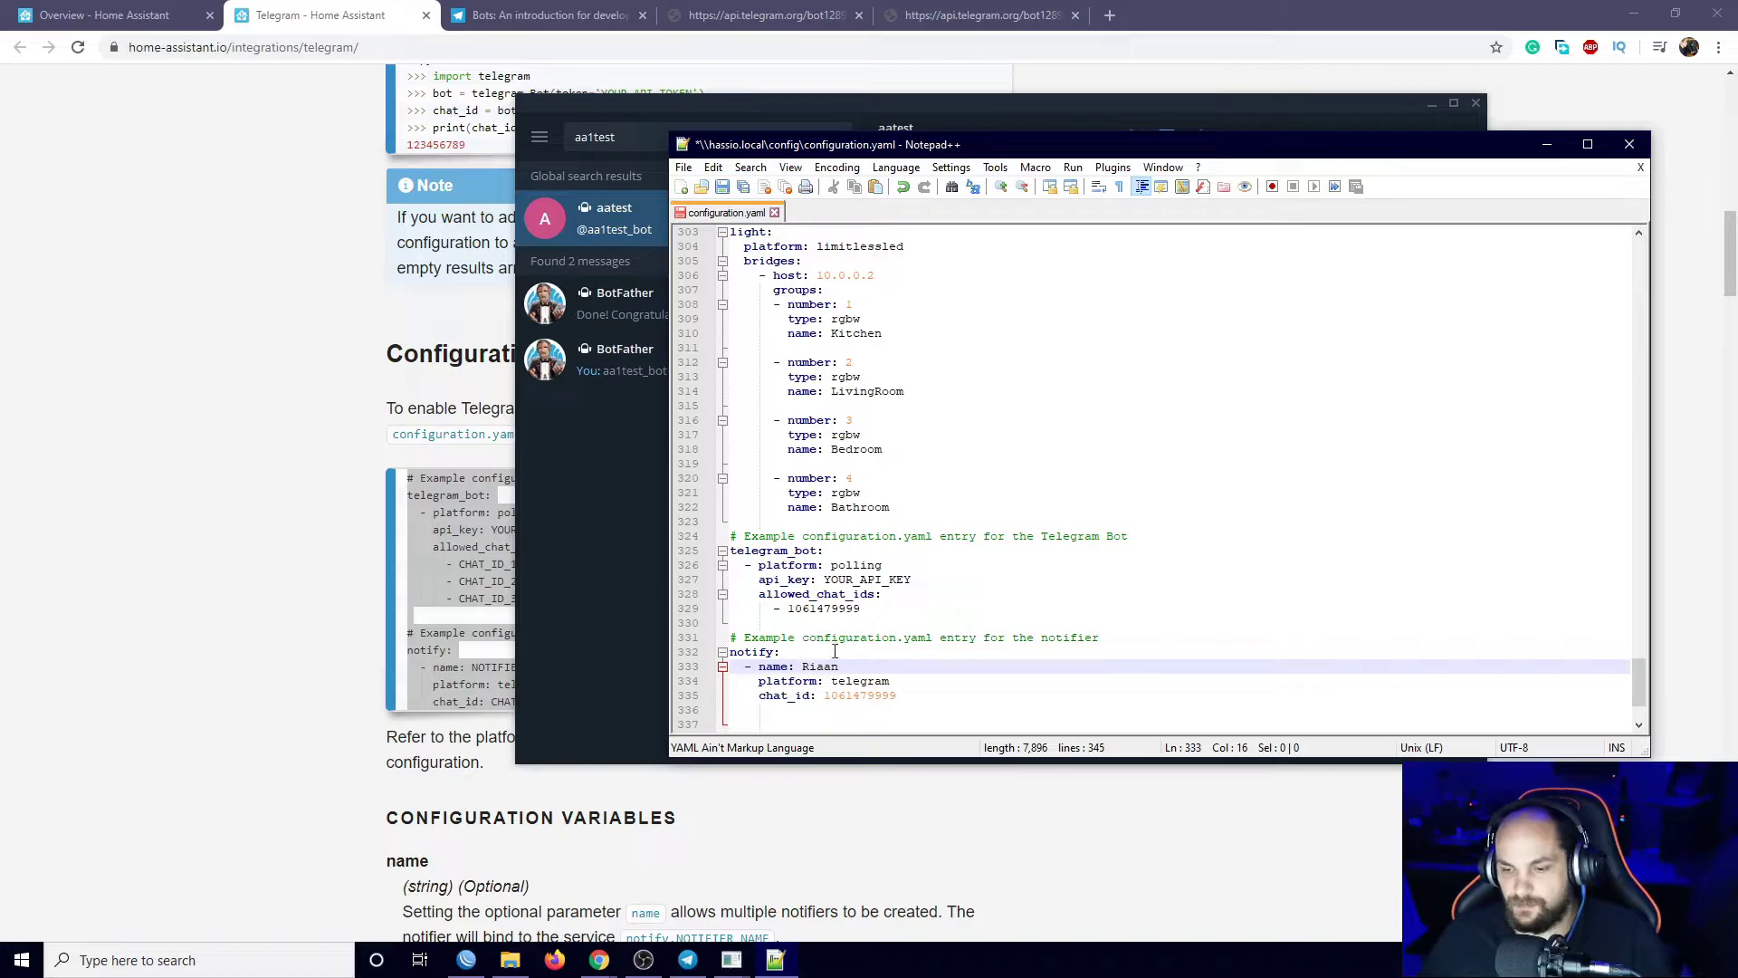
{"action": "left_click", "coordinate": [1277, 550]}
Copy the HTTP API token from BotFather's congratulations message in Telegram.
{"action": "left_click_drag", "start_coordinate": [824, 580], "coordinate": [914, 579]}
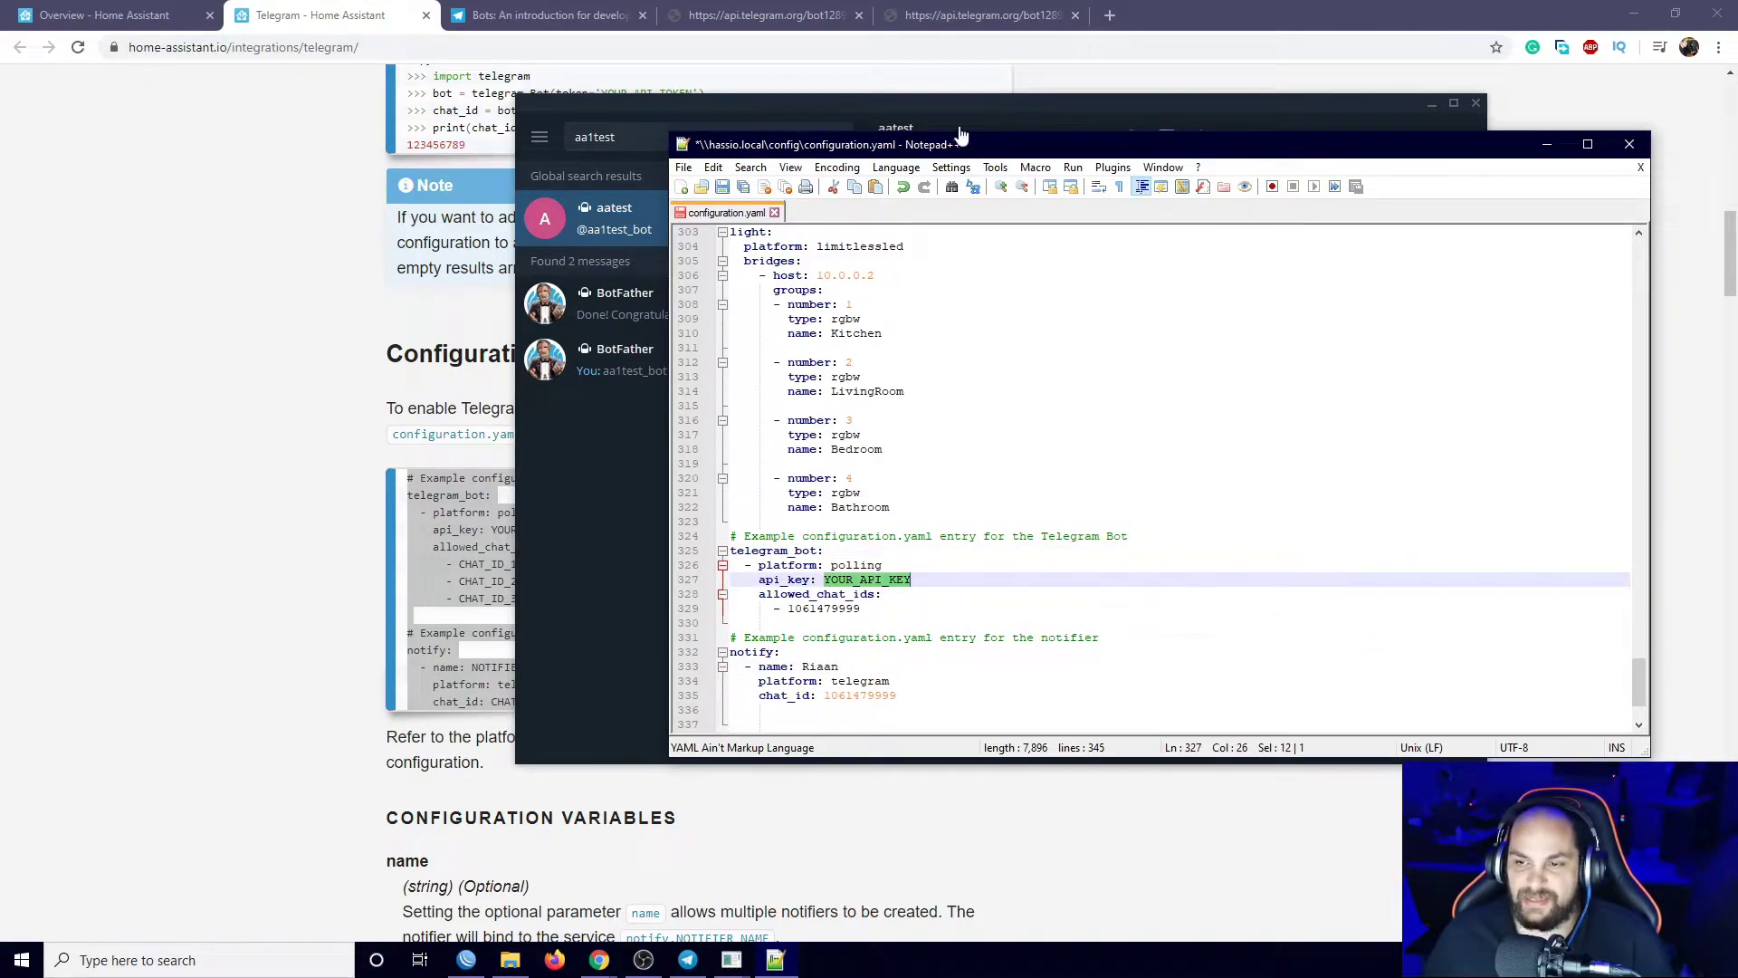
{"action": "left_click", "coordinate": [610, 478]}
{"action": "left_click", "coordinate": [651, 314]}
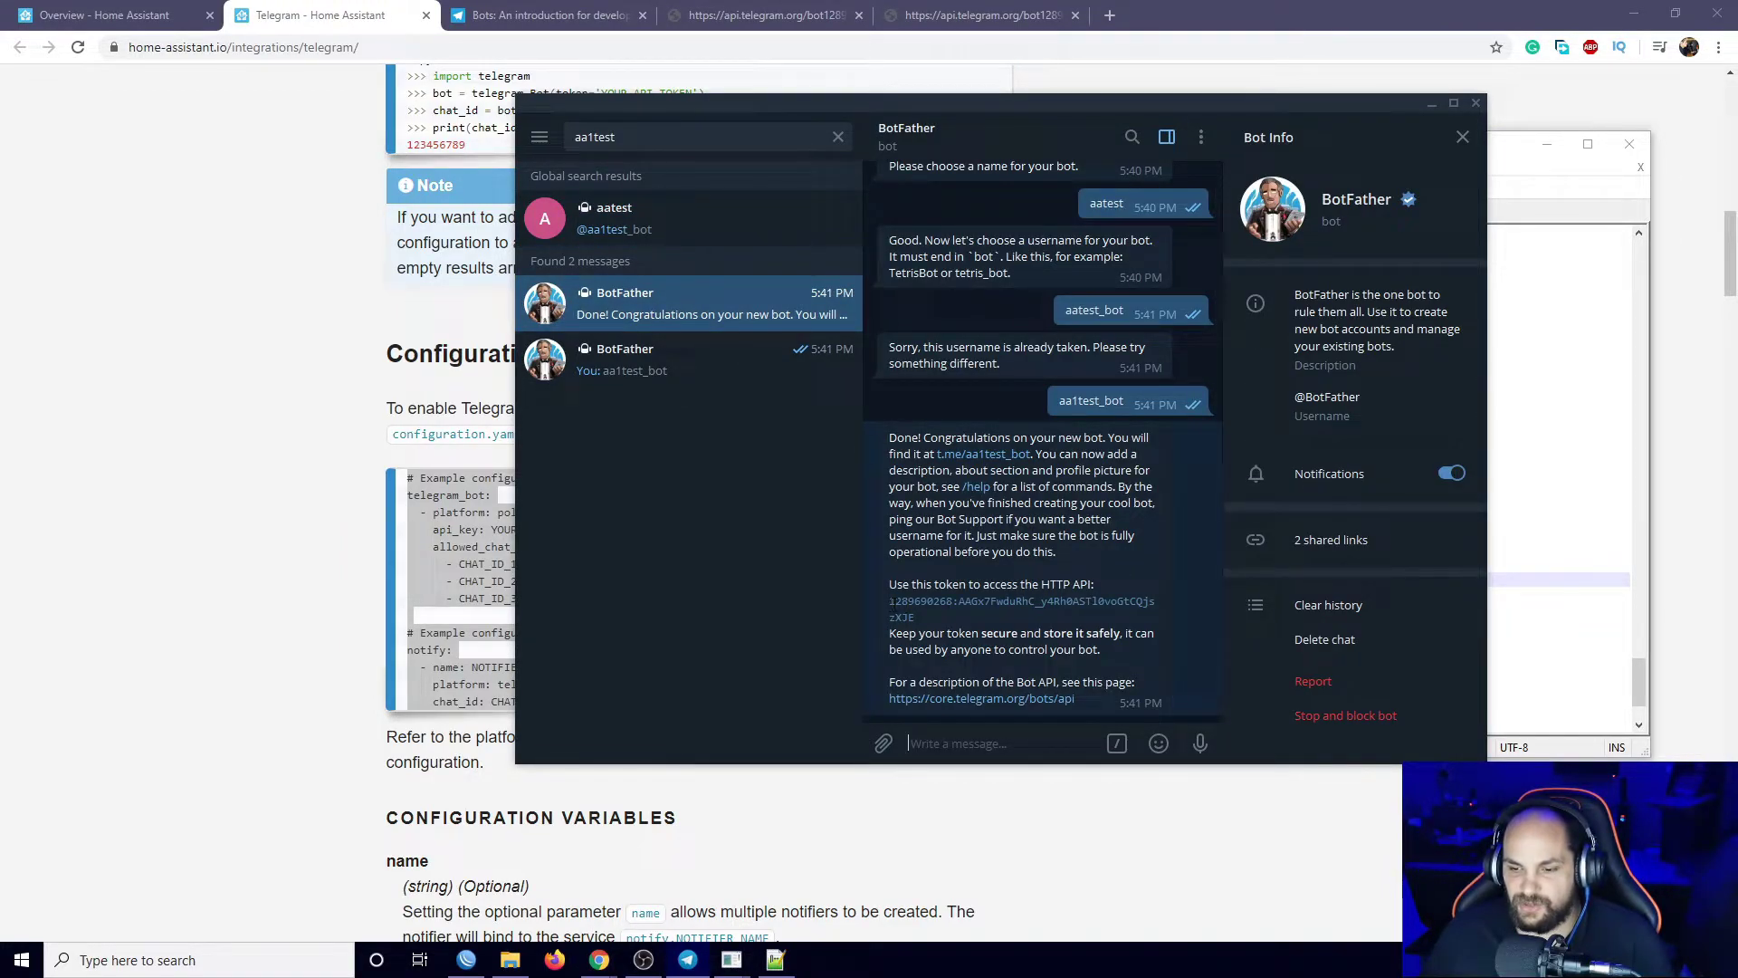
{"action": "left_click_drag", "start_coordinate": [890, 601], "coordinate": [929, 613]}
{"action": "right_click", "coordinate": [1036, 577]}
{"action": "left_click", "coordinate": [1068, 593]}
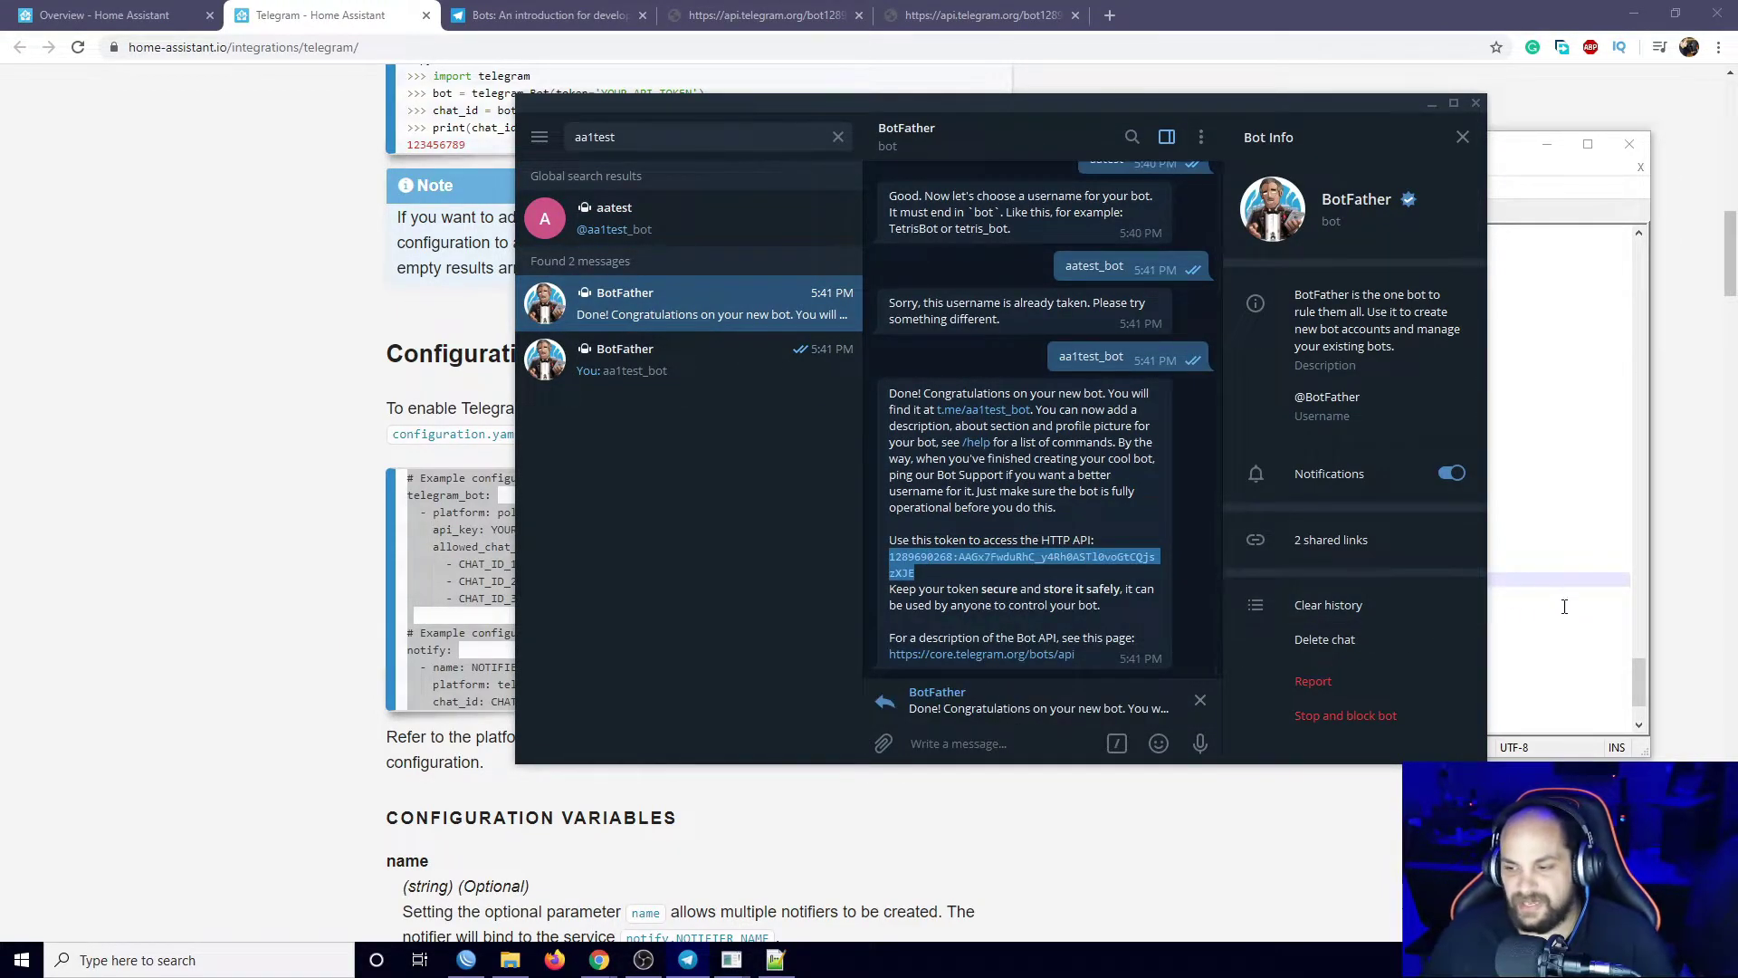
Replace YOUR_API_KEY in the telegram_bot section with the copied bot token and save configuration.yaml.
{"action": "key", "text": "alt+Tab"}
{"action": "left_click_drag", "start_coordinate": [911, 580], "coordinate": [823, 580]}
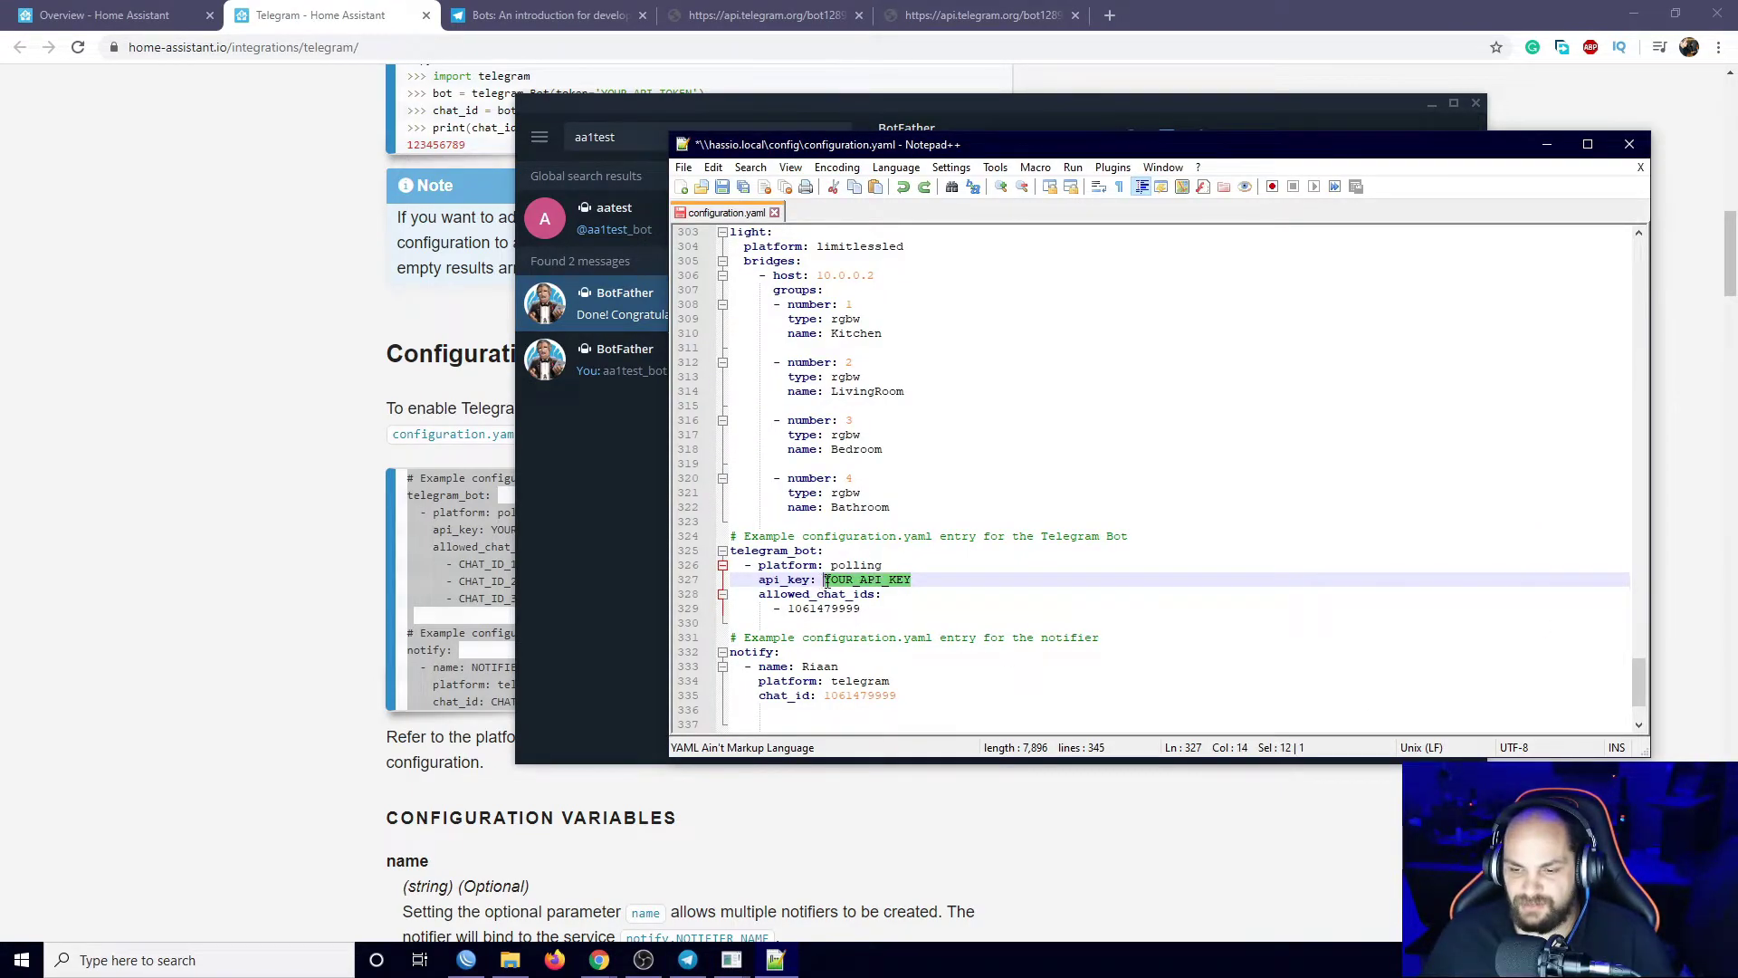
{"action": "right_click", "coordinate": [843, 584]}
{"action": "left_click", "coordinate": [886, 248]}
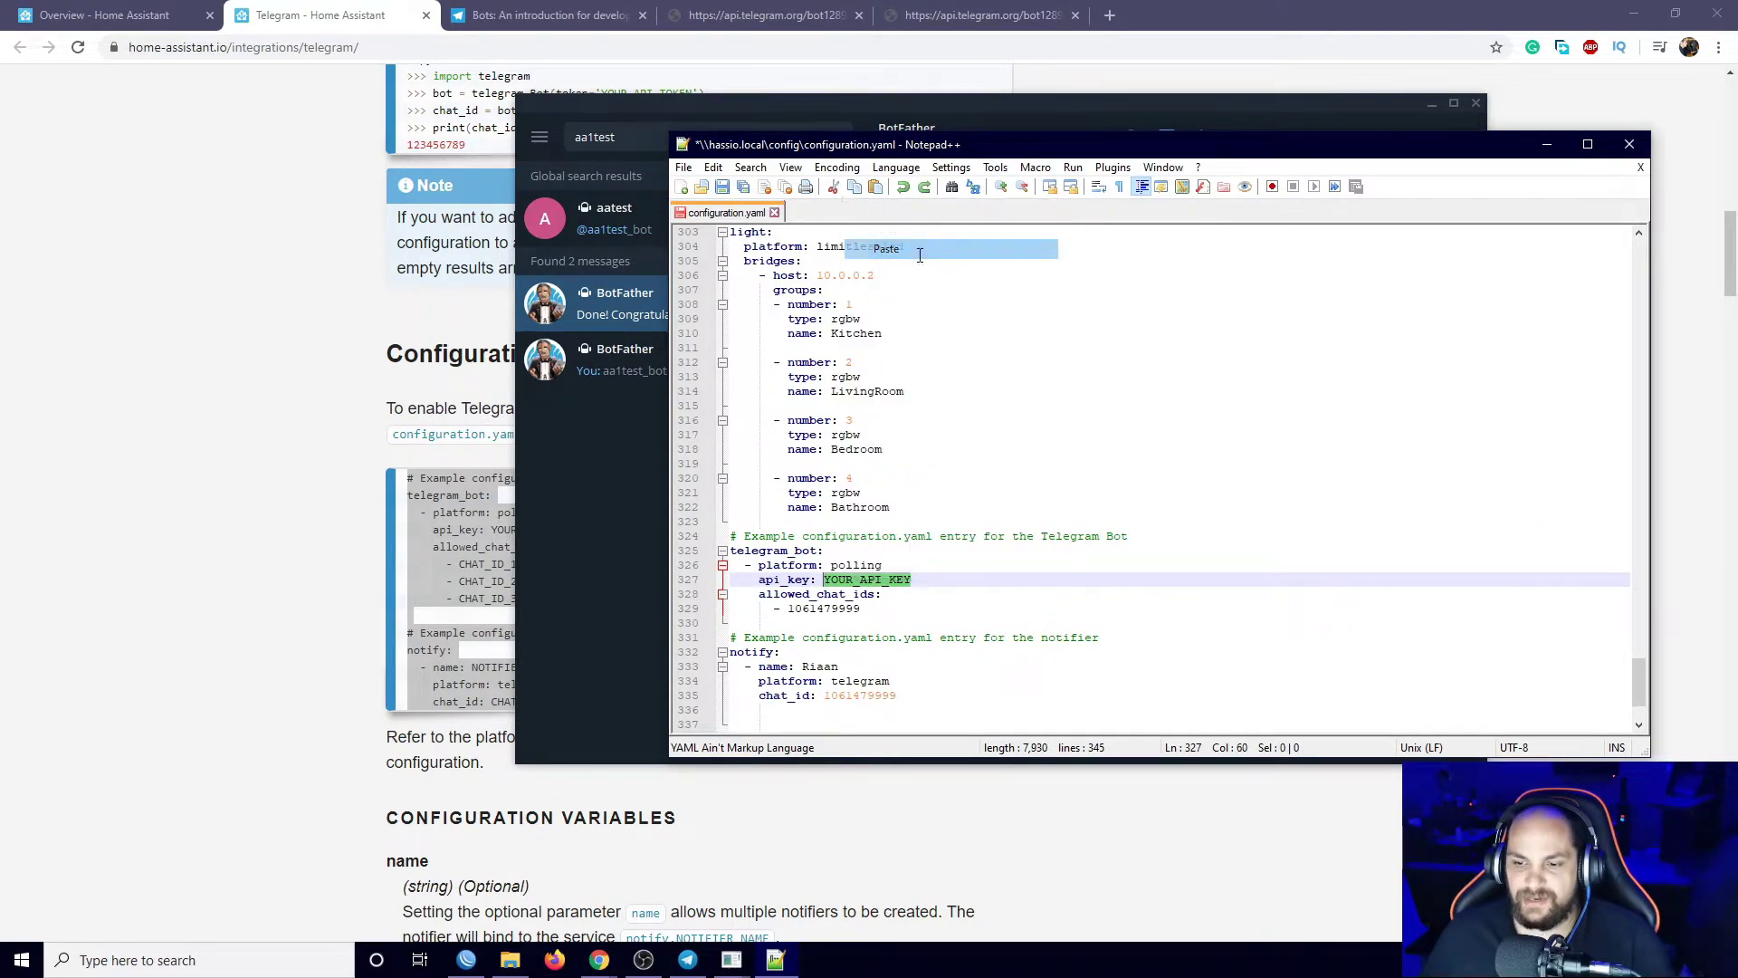
{"action": "left_click", "coordinate": [1220, 478]}
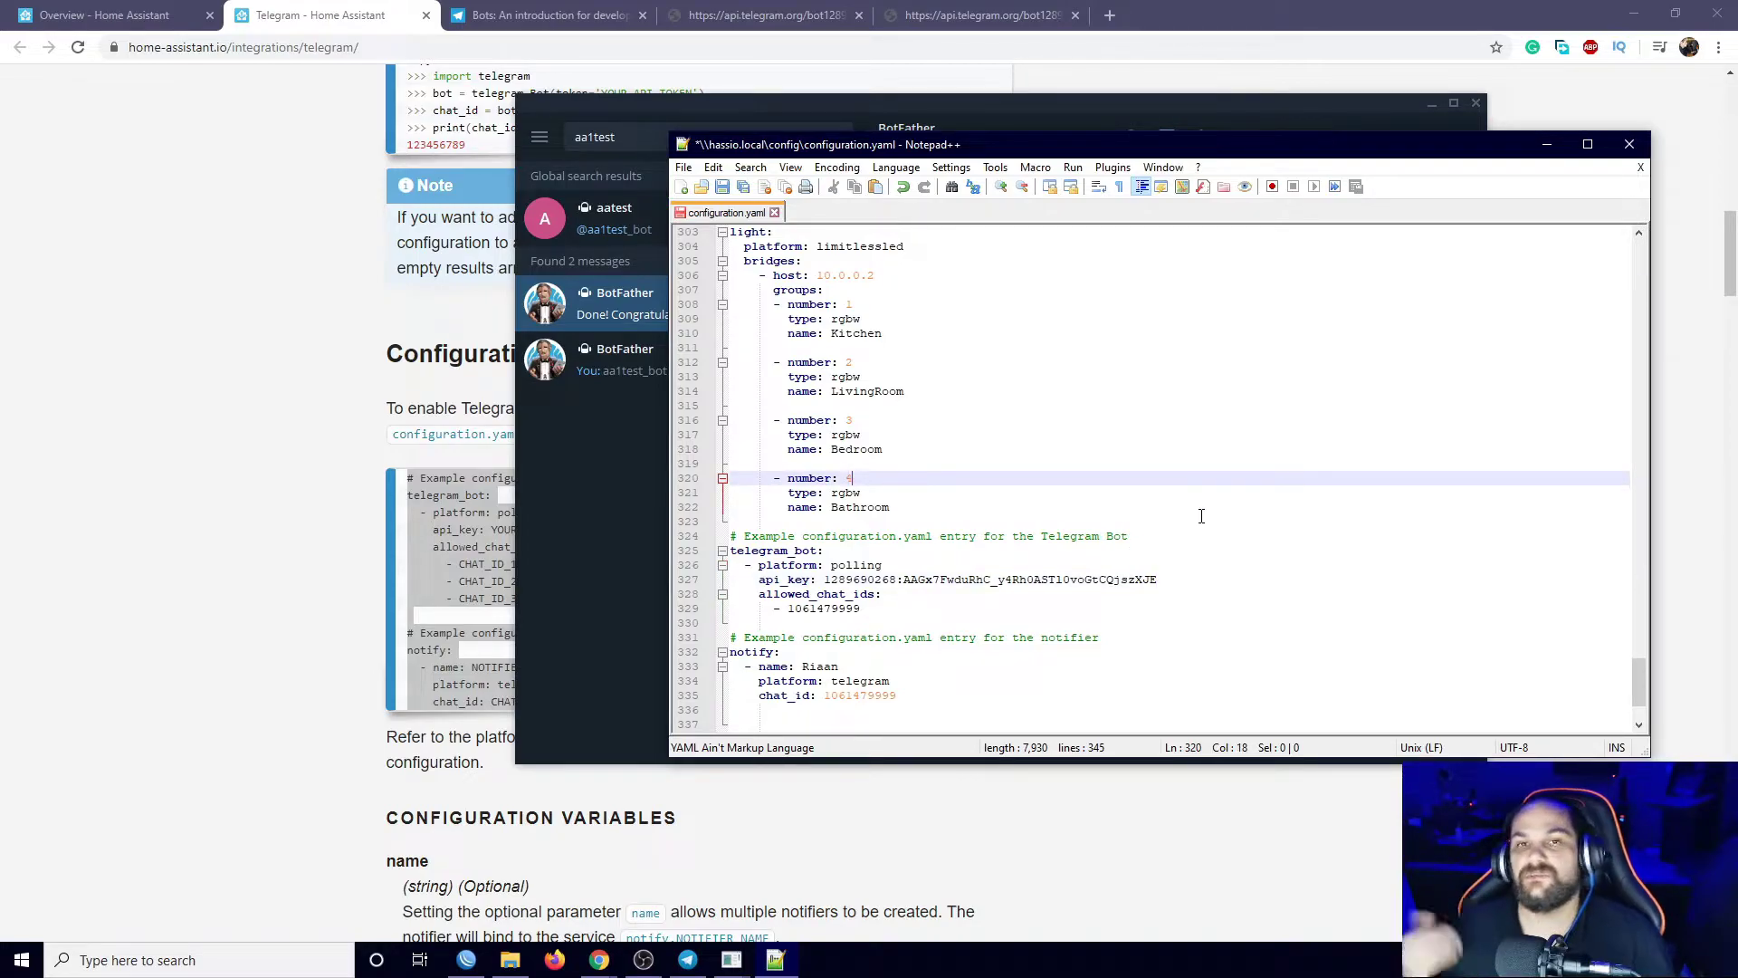
{"action": "left_click", "coordinate": [722, 186]}
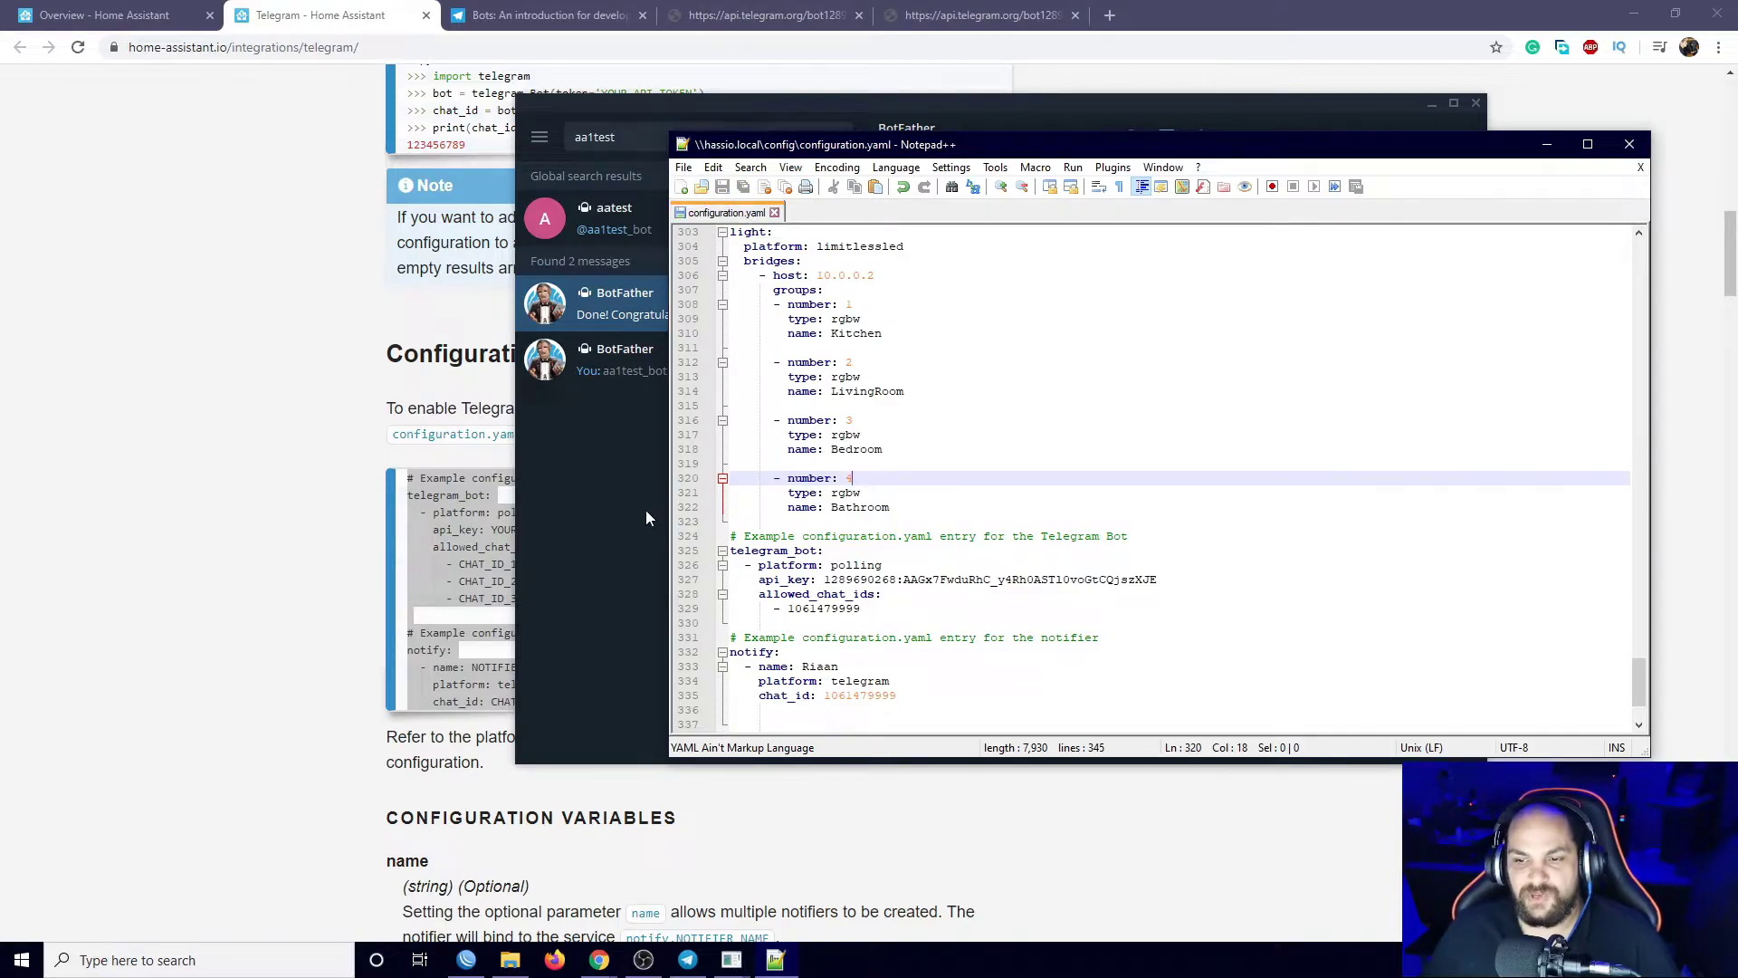
Switch to Home Assistant in the browser and choose the telegram_bot.send_message service in the developer tools.
{"action": "left_click", "coordinate": [213, 344]}
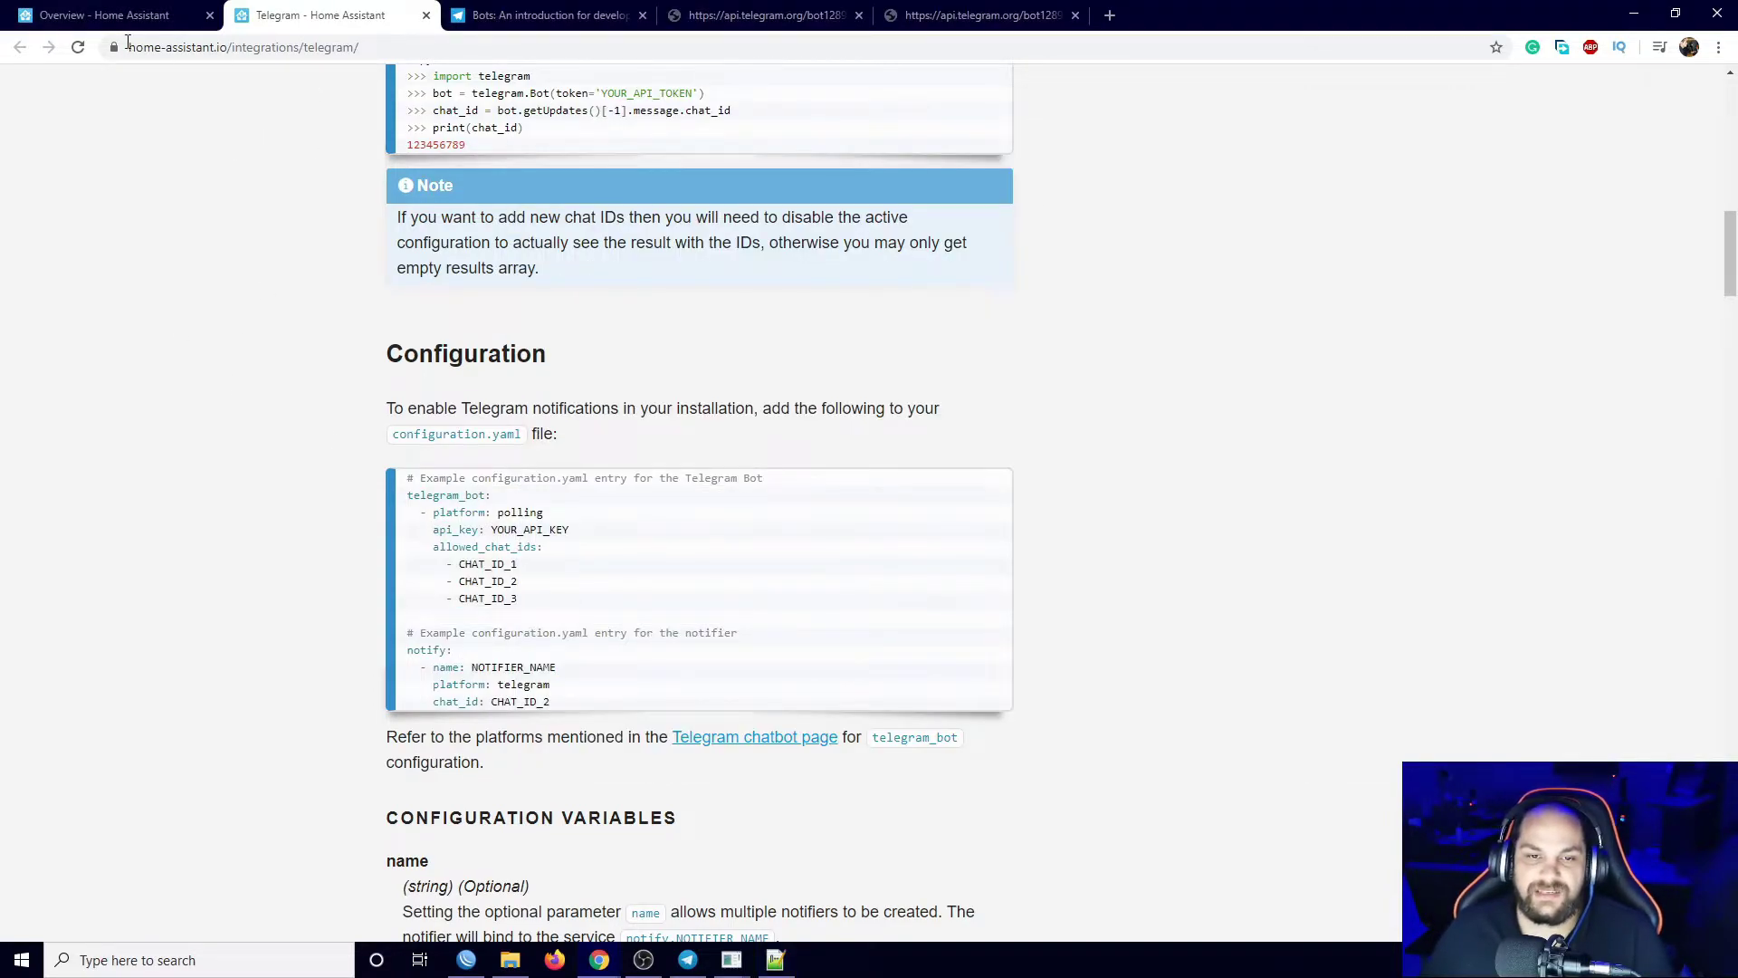
{"action": "left_click", "coordinate": [106, 13]}
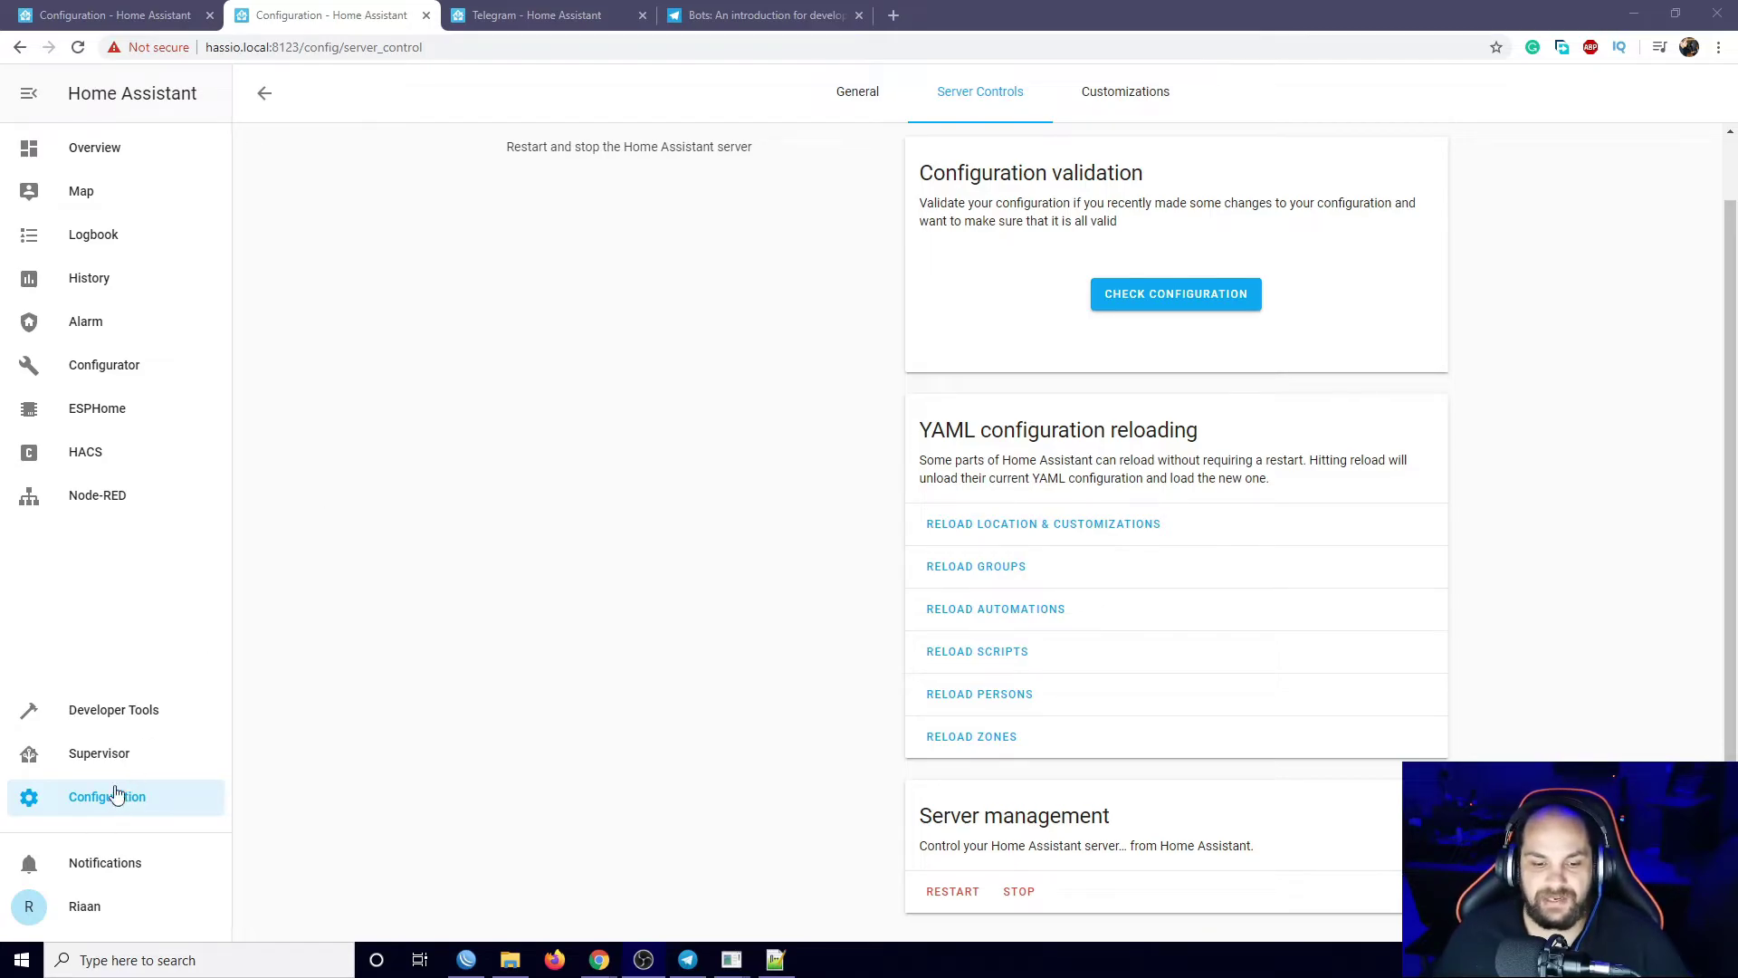
{"action": "left_click", "coordinate": [109, 717]}
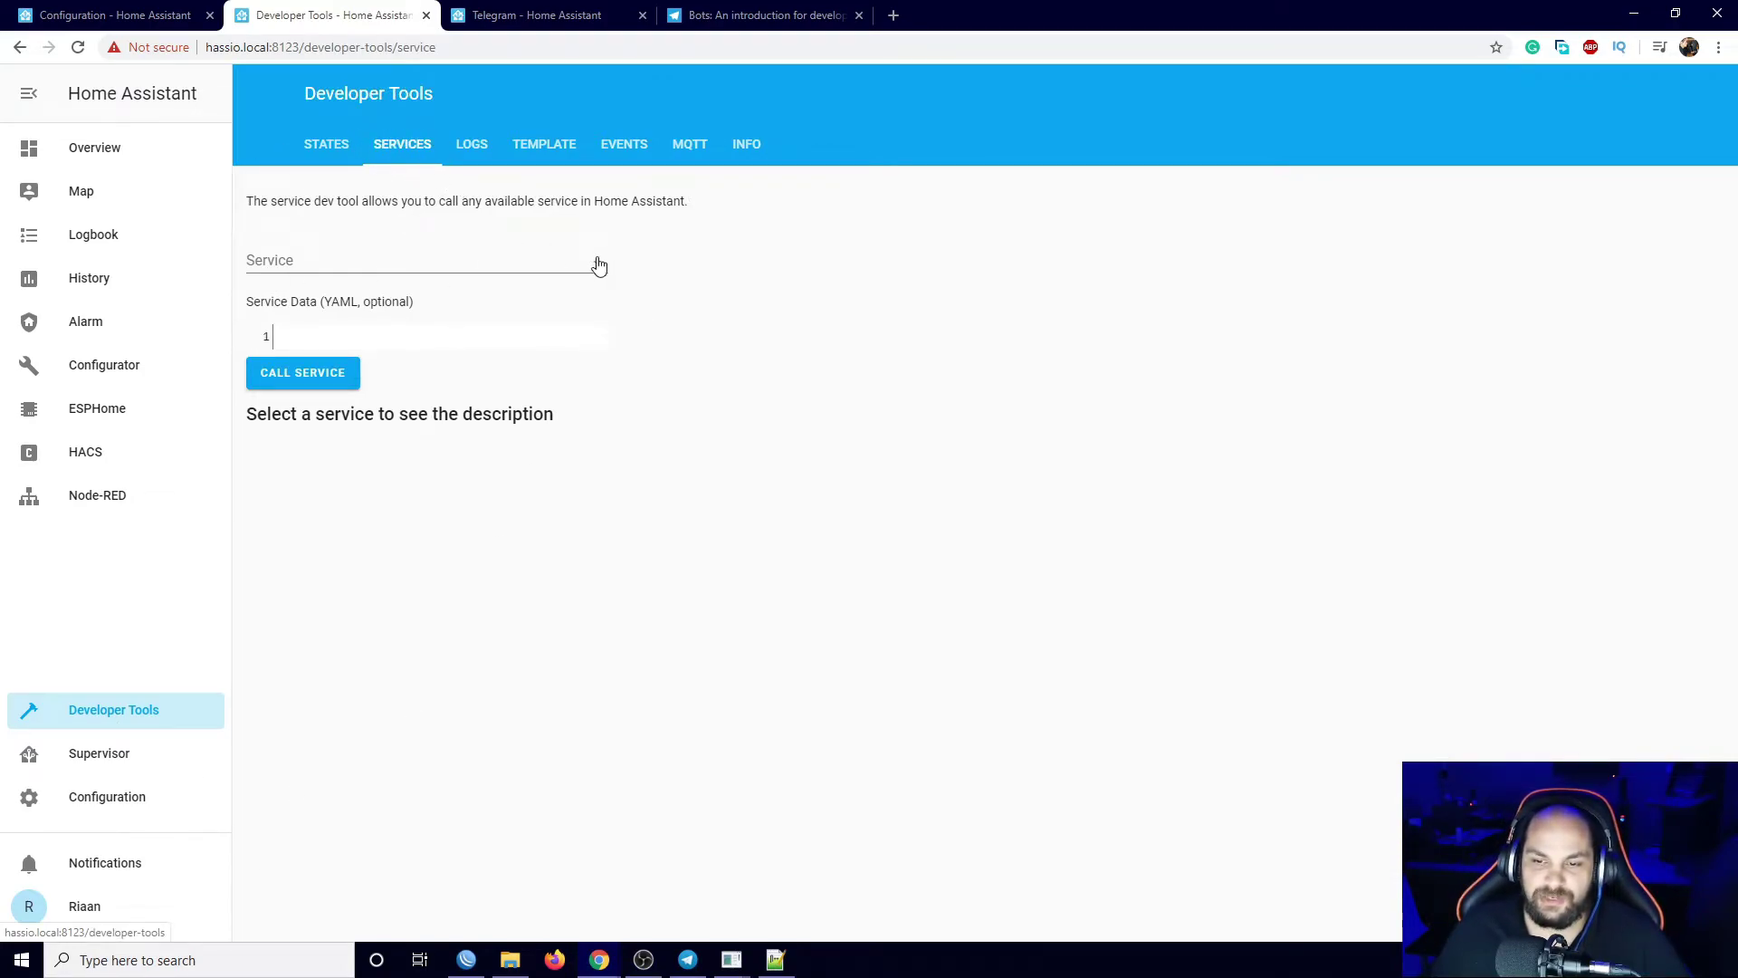
{"action": "left_click", "coordinate": [498, 263]}
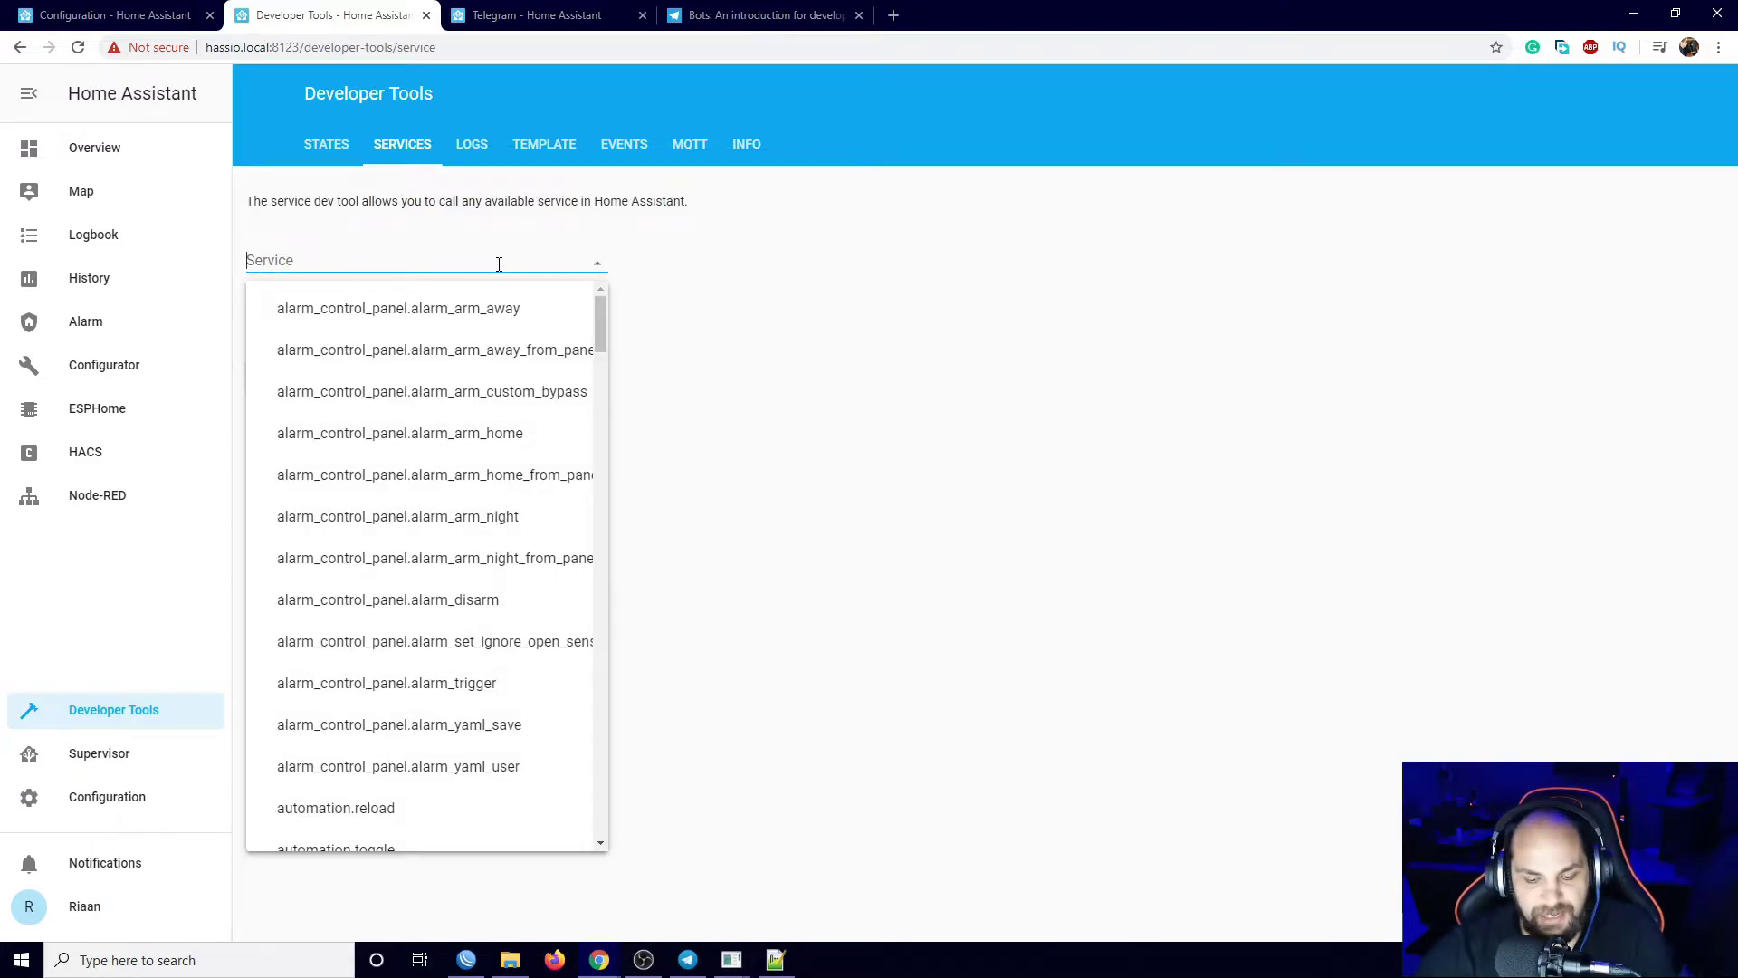
{"action": "type", "text": "tele"}
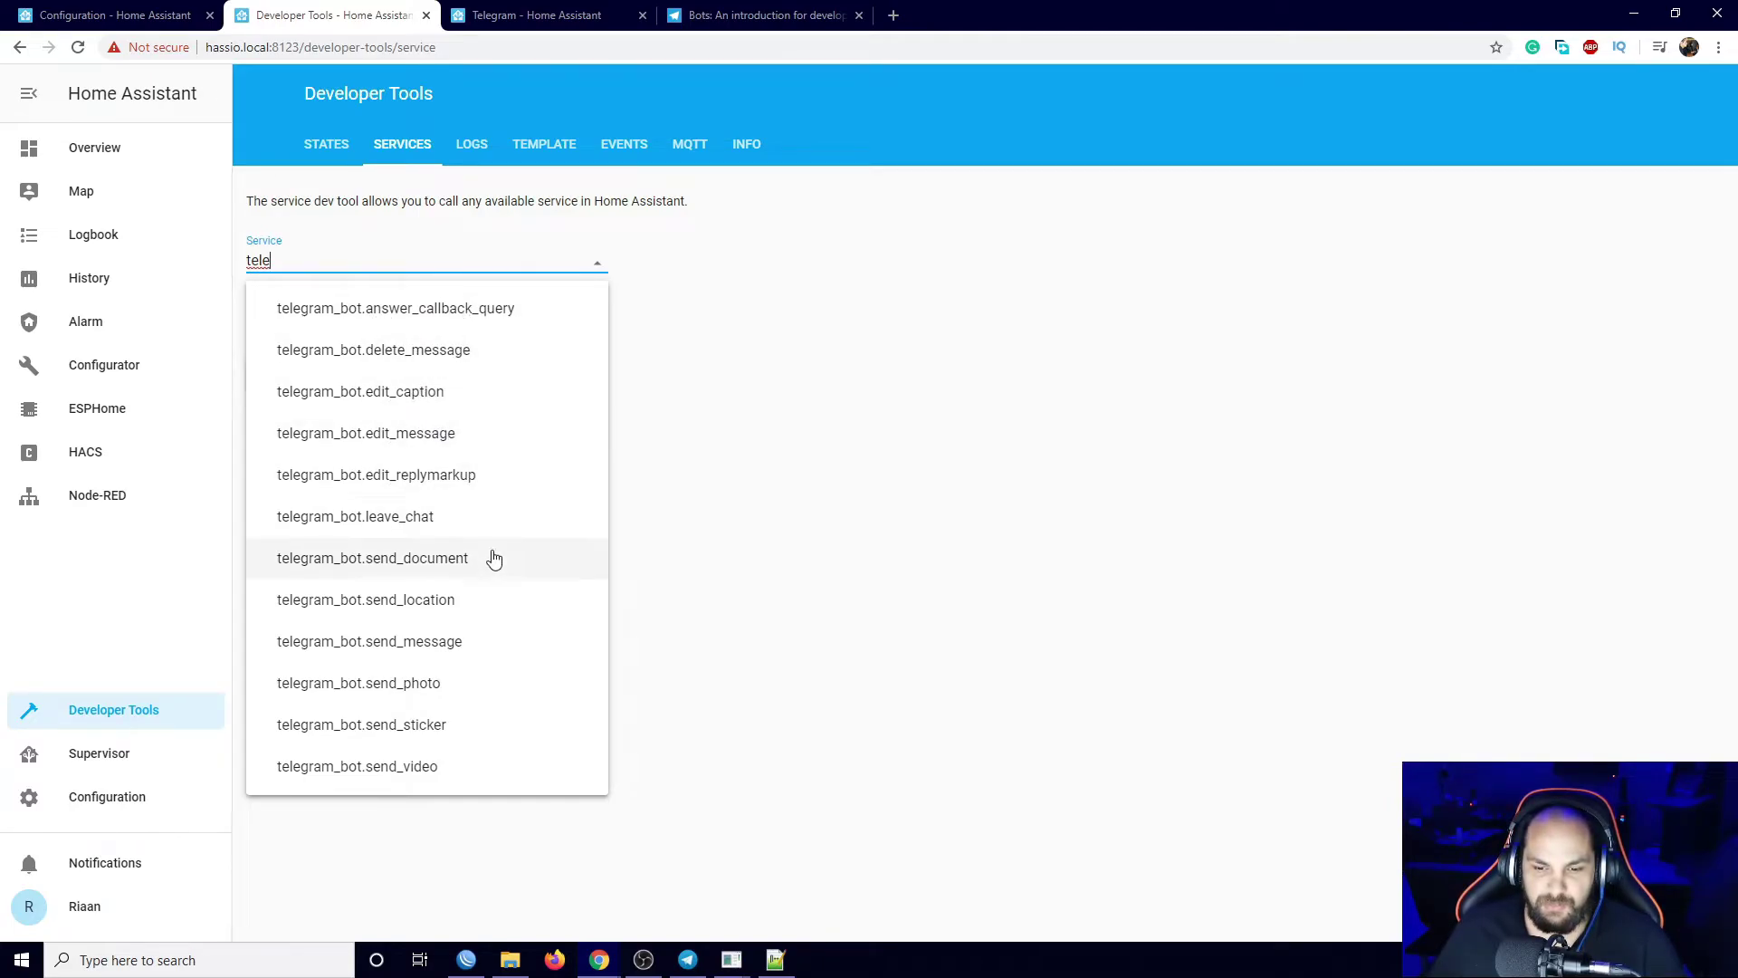
{"action": "left_click", "coordinate": [372, 645]}
Fill the service data with the example data and delete everything except the message and title lines.
{"action": "left_click", "coordinate": [372, 341]}
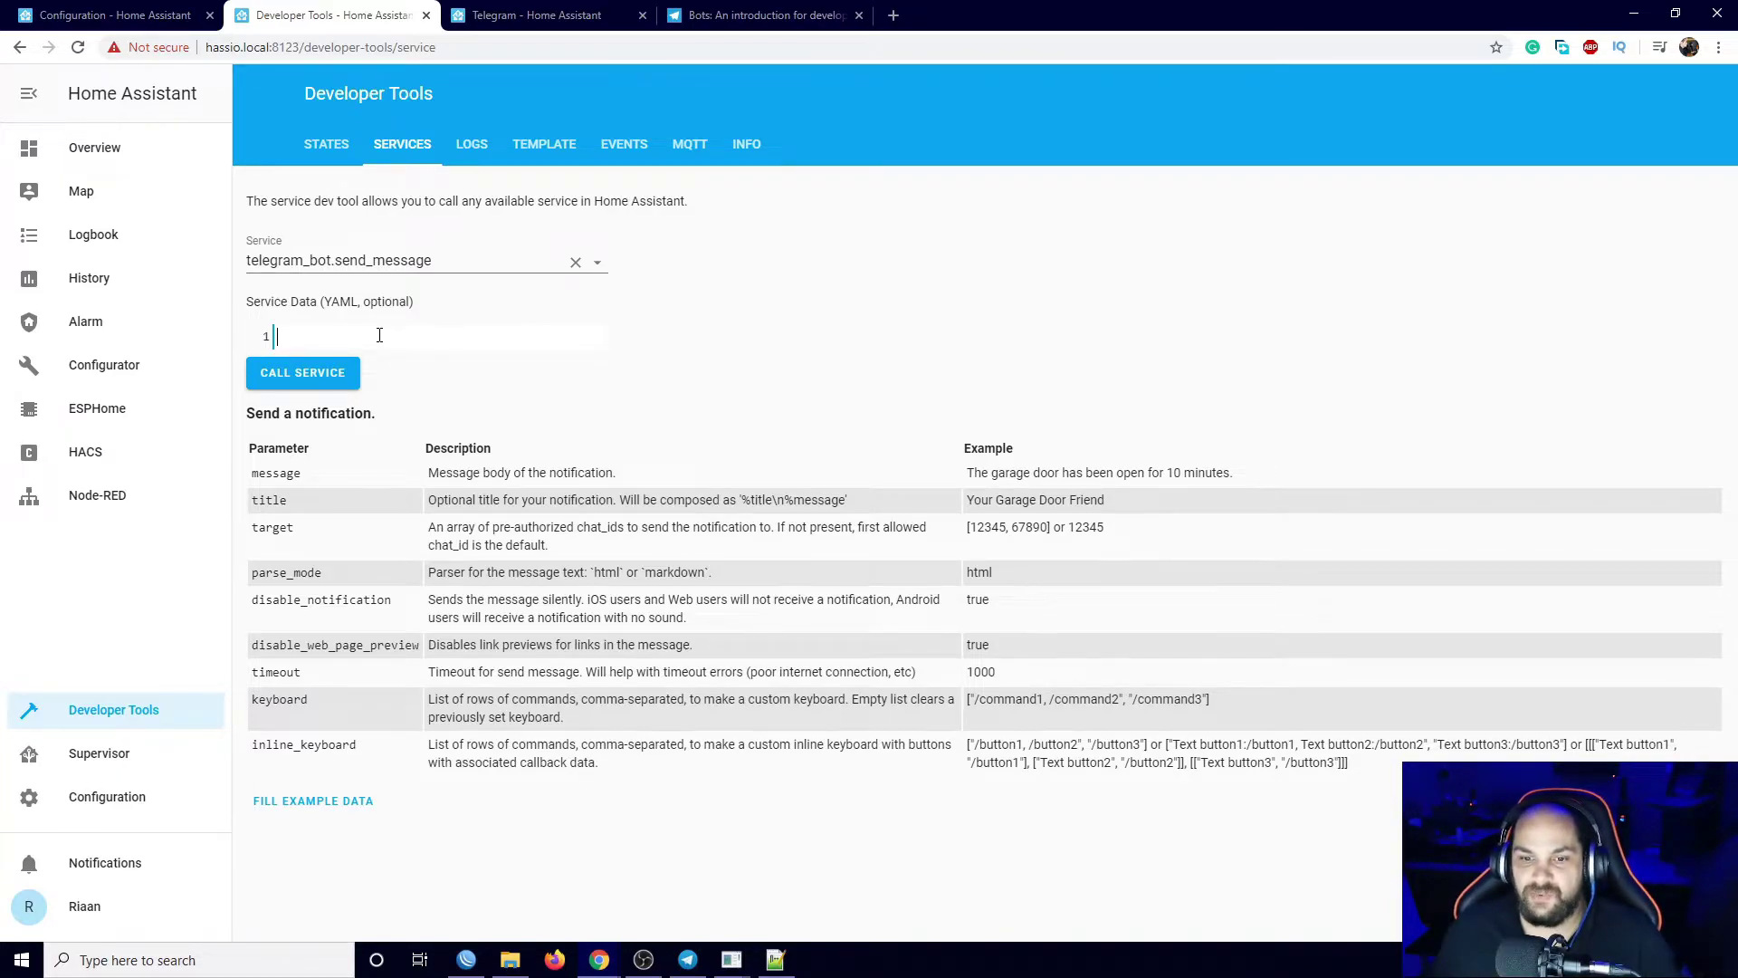
{"action": "left_click", "coordinate": [316, 802]}
{"action": "key", "text": "ctrl+a"}
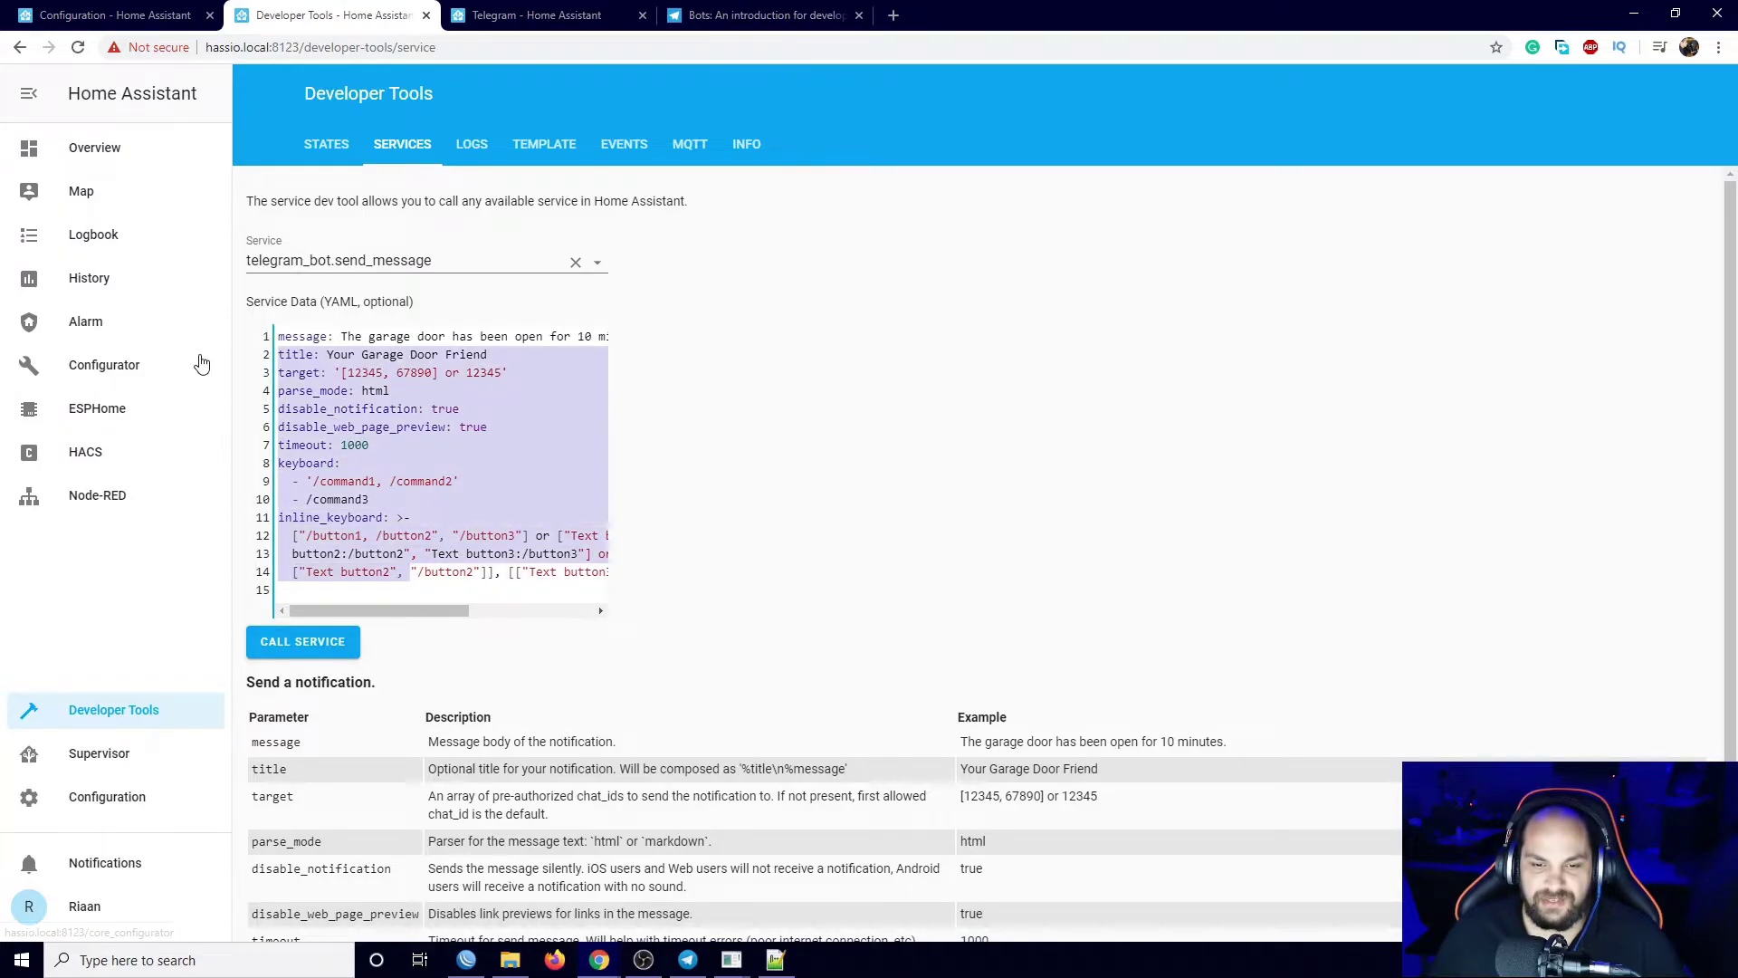
{"action": "key", "text": "BackSpace"}
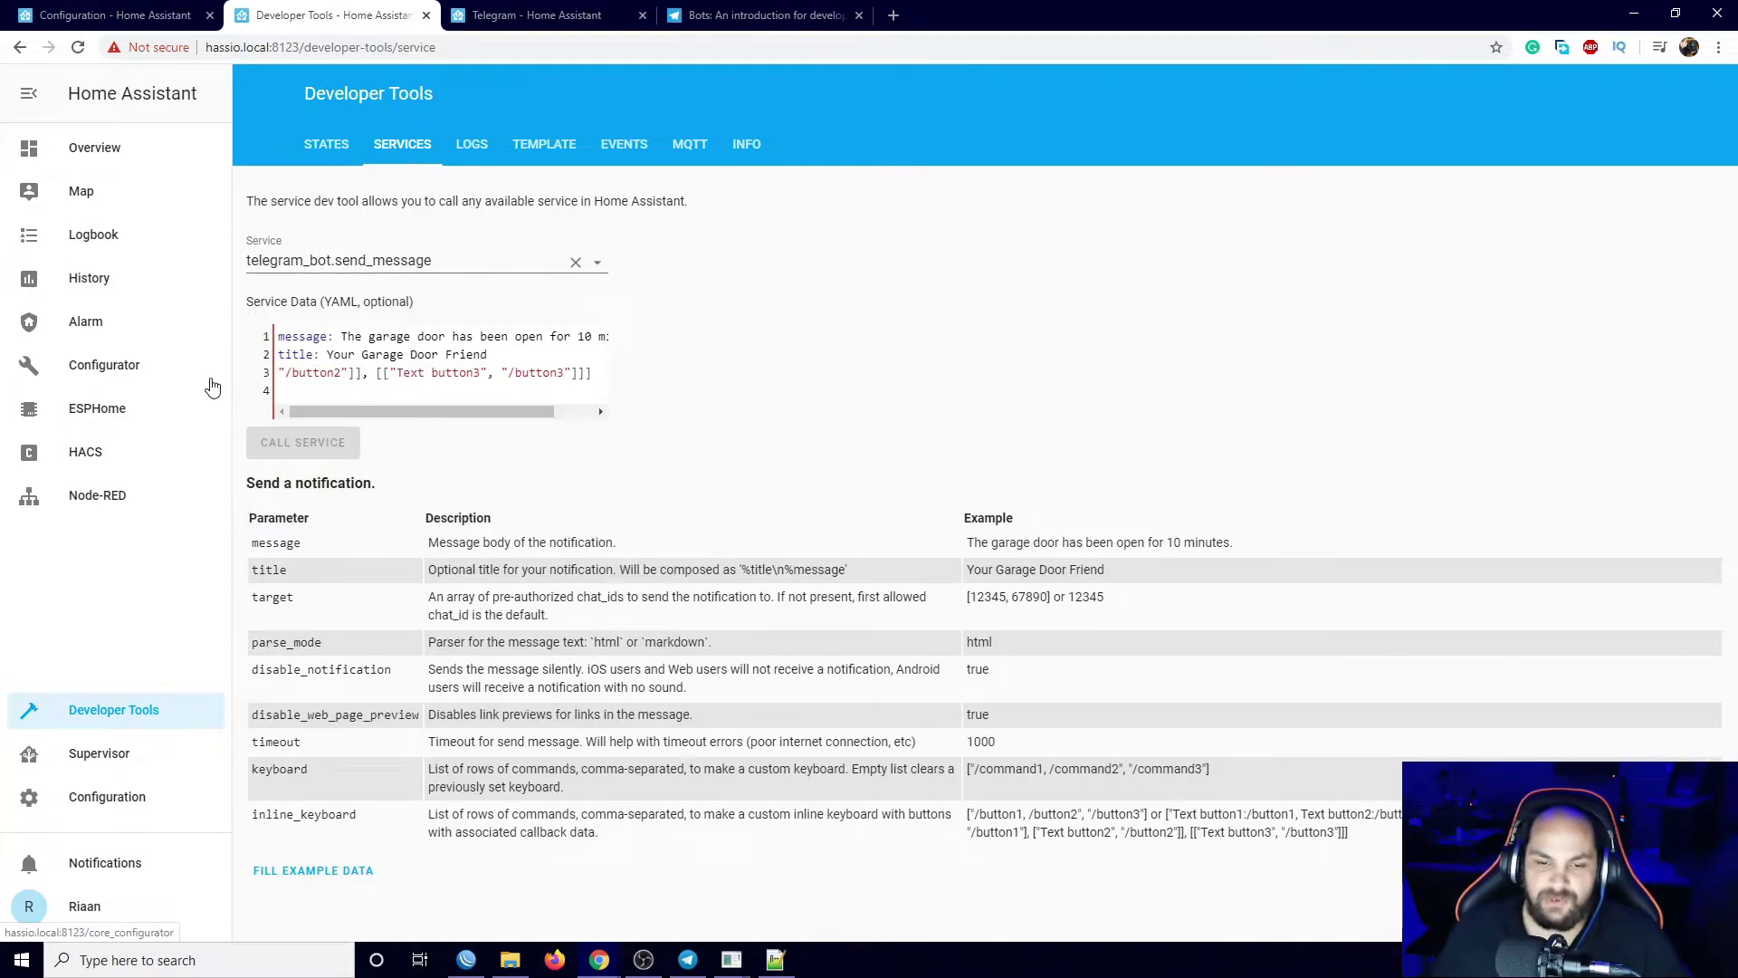
{"action": "key", "text": "shift+End"}
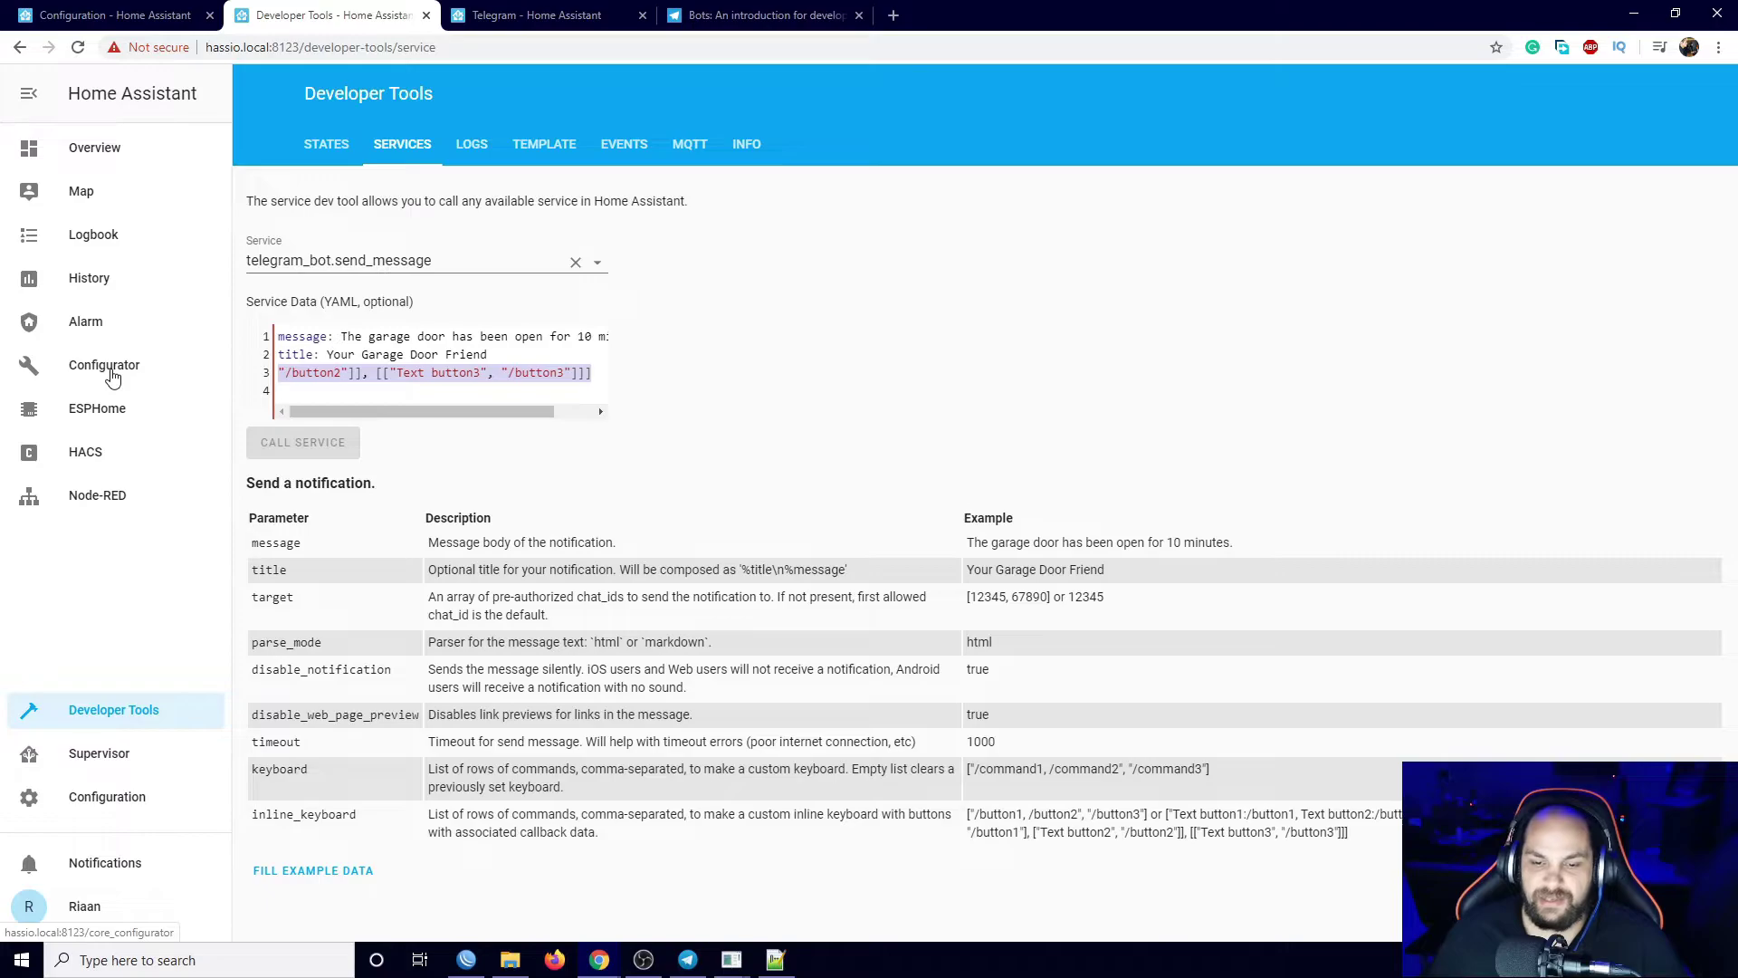
{"action": "key", "text": "BackSpace"}
Call telegram_bot.send_message with the example garage door message and title, and check the aatest chat in Telegram for the notification.
{"action": "left_click_drag", "start_coordinate": [328, 354], "coordinate": [493, 354]}
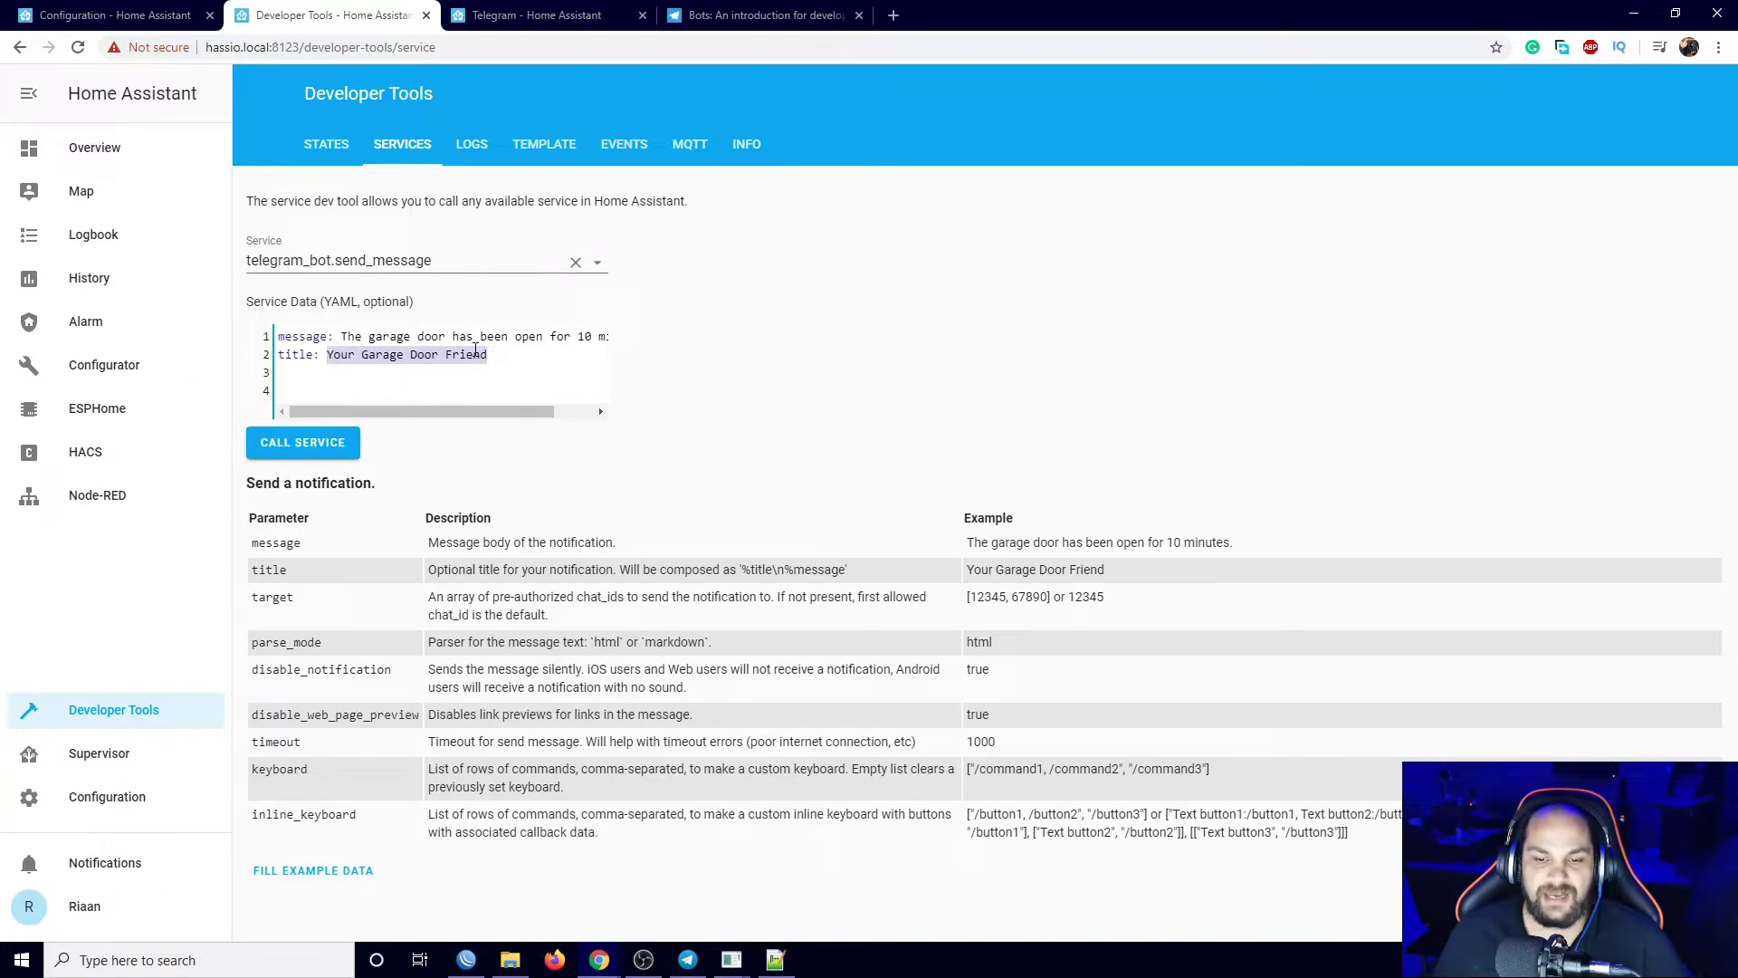
{"action": "left_click_drag", "start_coordinate": [342, 336], "coordinate": [620, 336]}
{"action": "left_click", "coordinate": [342, 336]}
{"action": "left_click", "coordinate": [447, 464]}
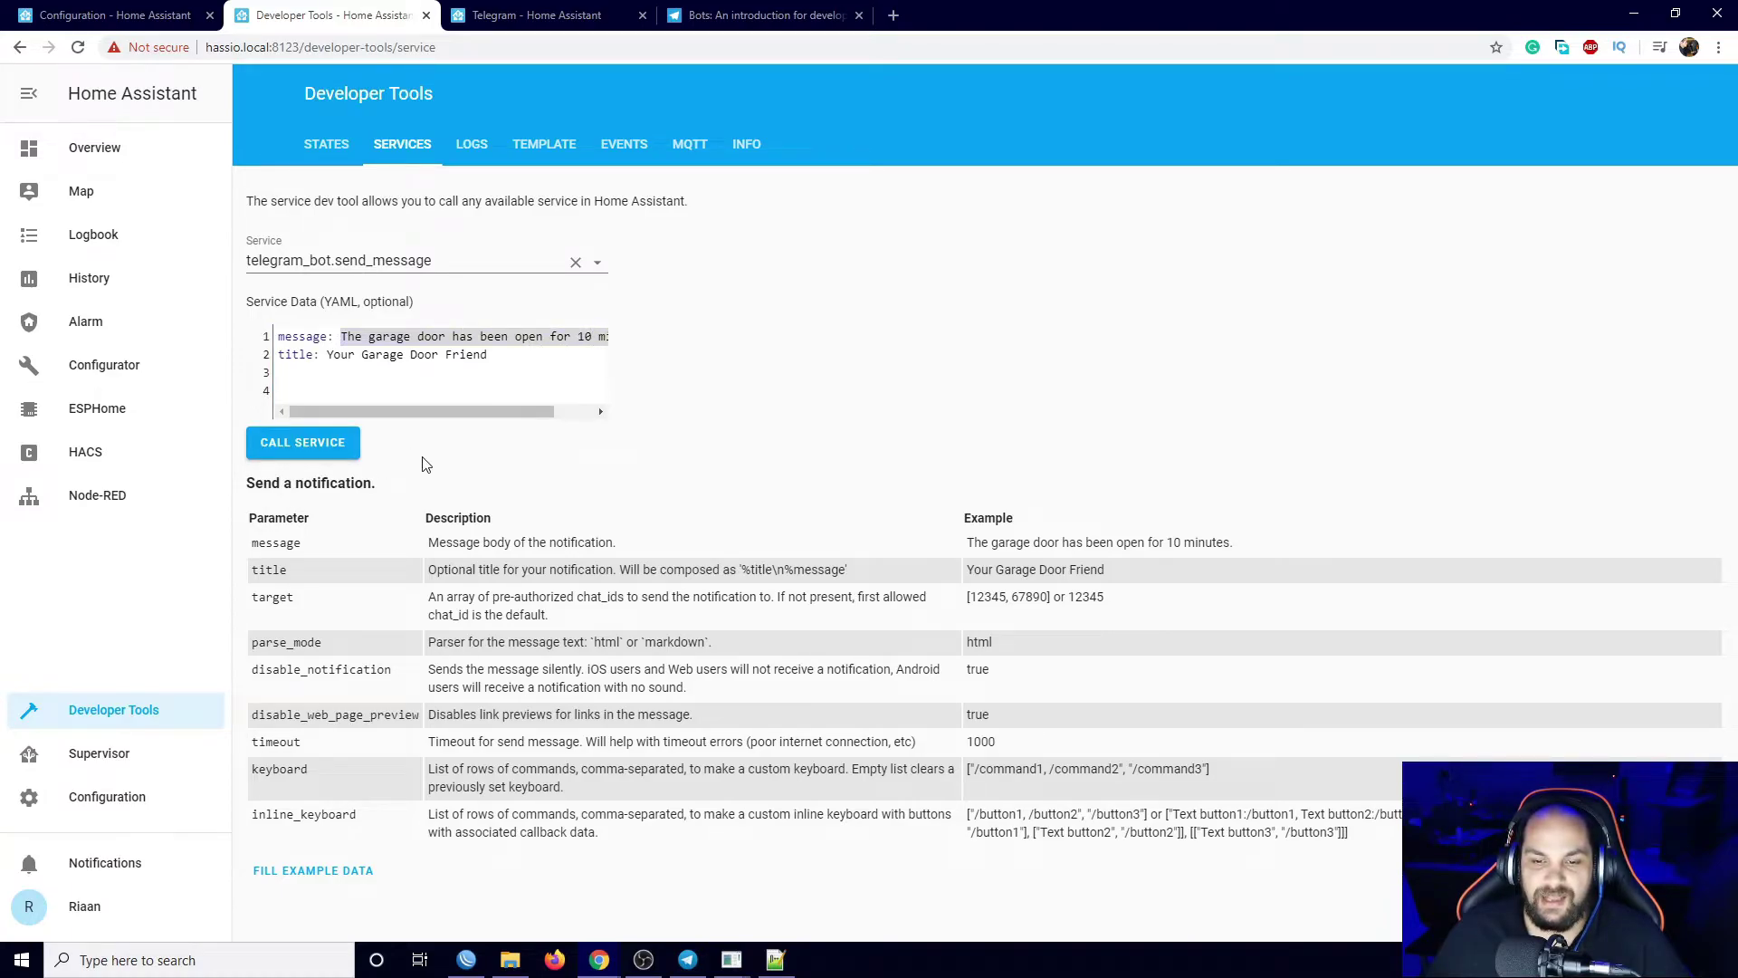
{"action": "left_click", "coordinate": [296, 443]}
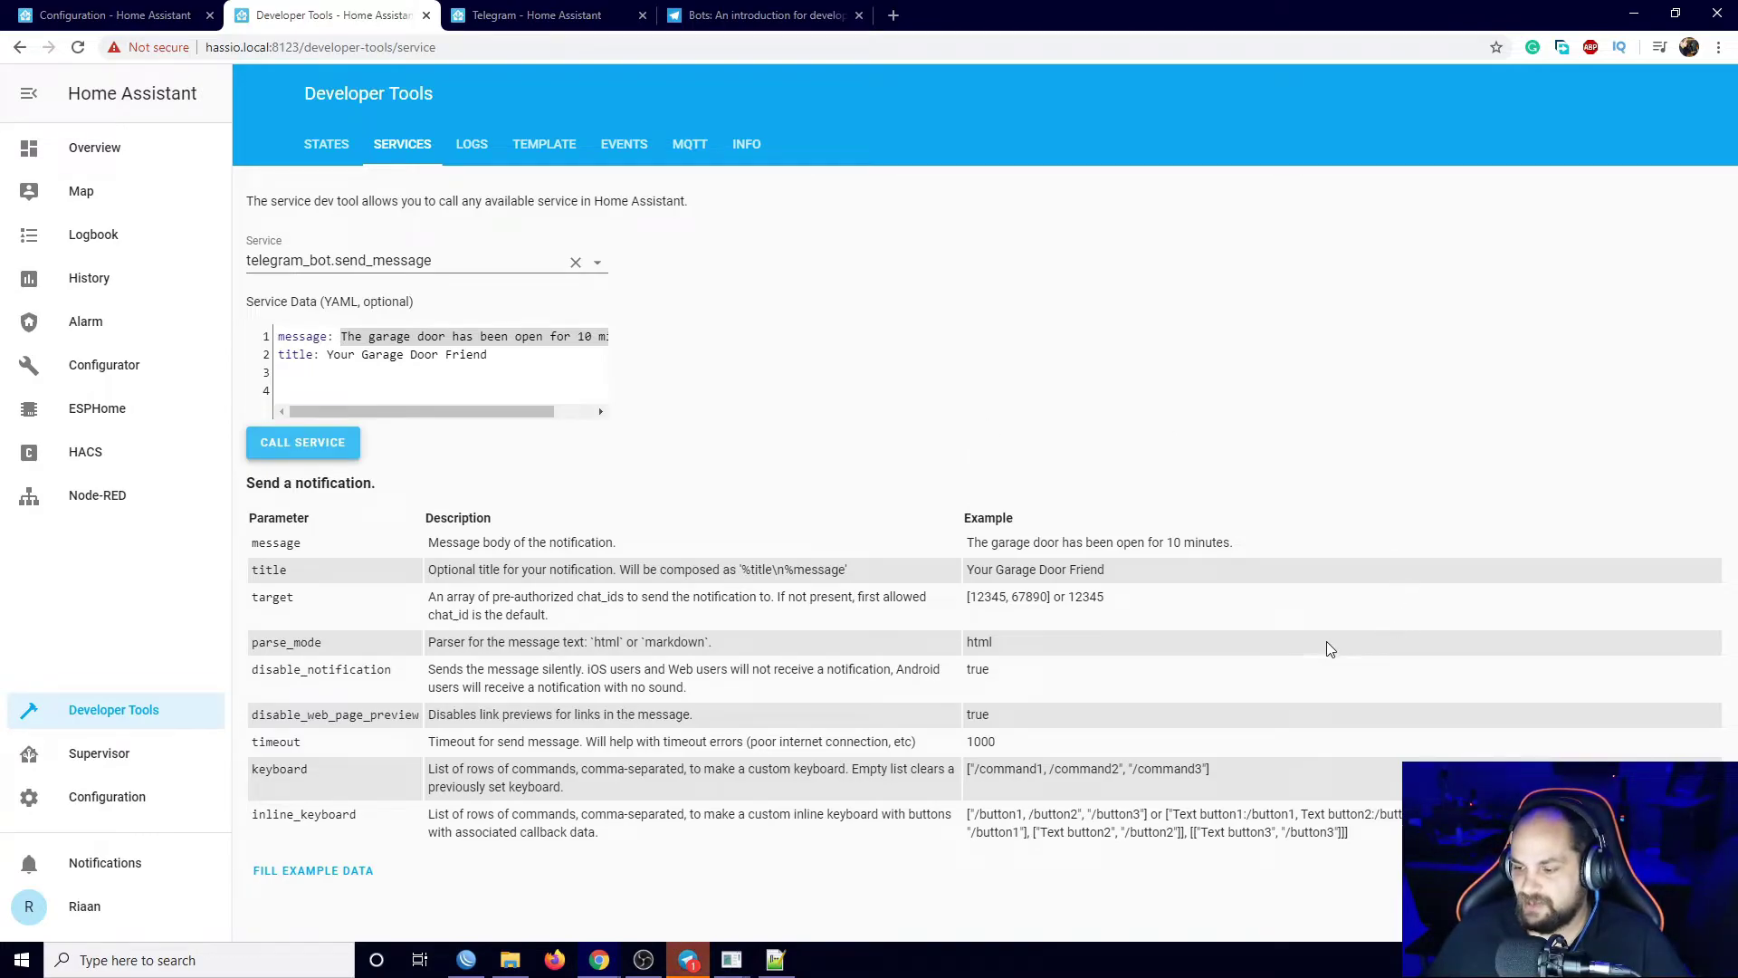
{"action": "key", "text": "alt+Tab"}
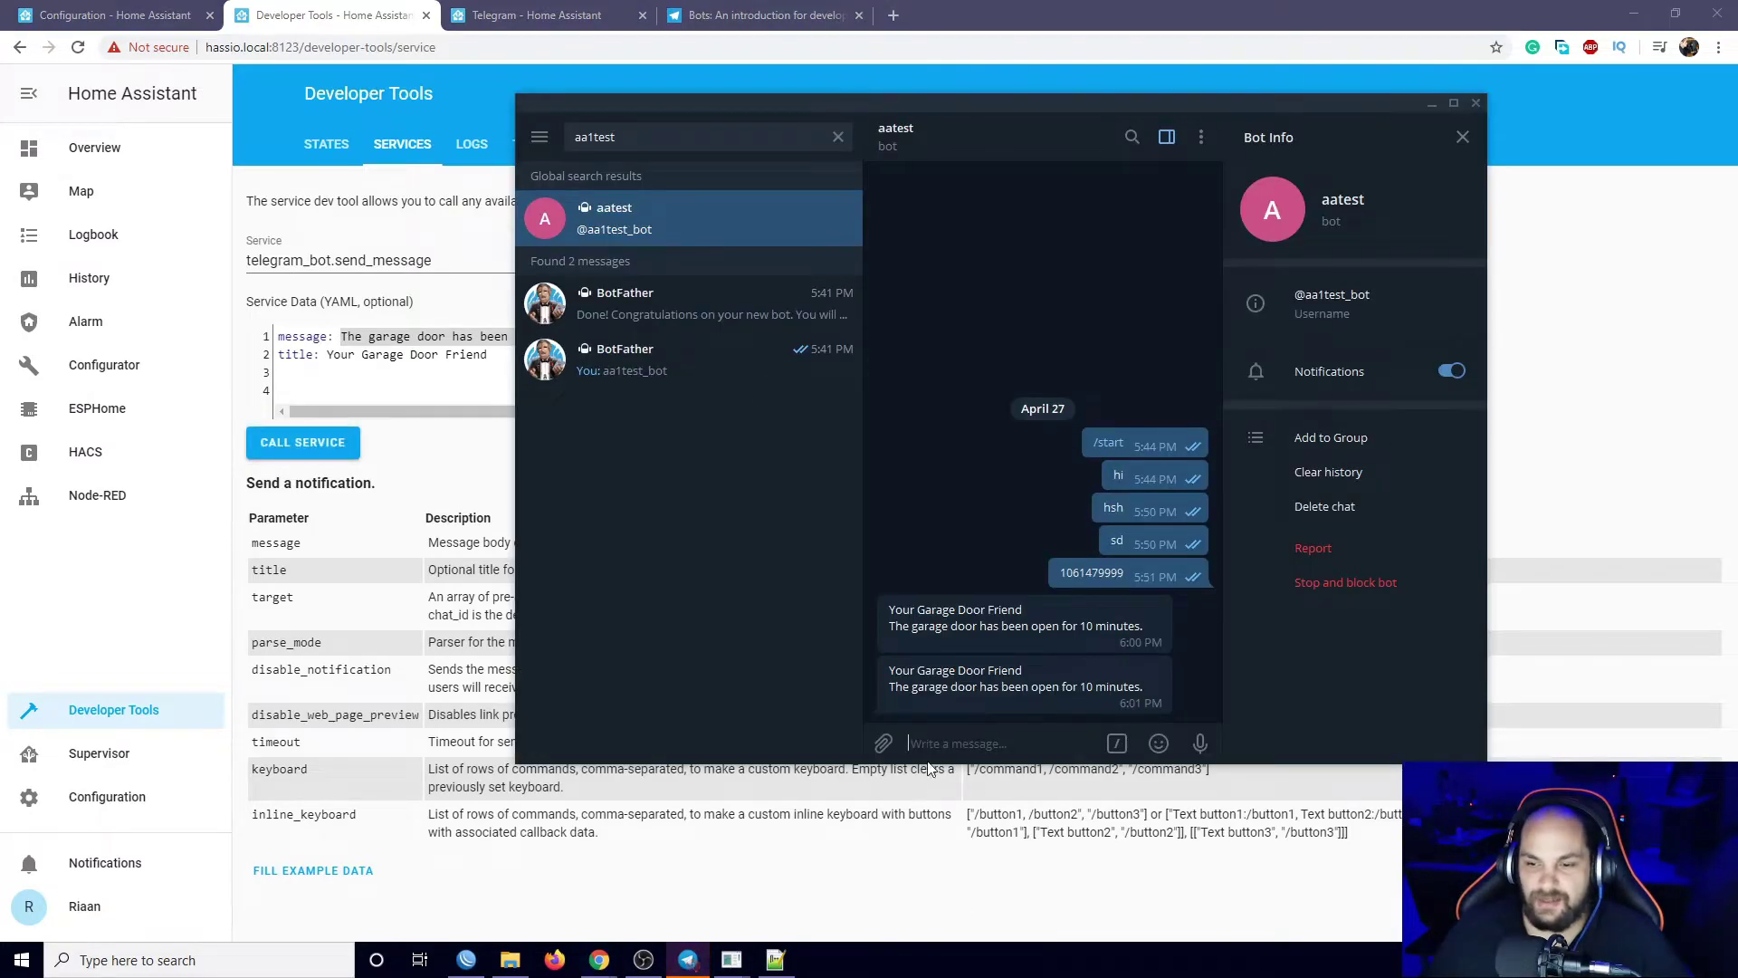
{"action": "left_click_drag", "start_coordinate": [894, 670], "coordinate": [1040, 688]}
{"action": "left_click", "coordinate": [1041, 688]}
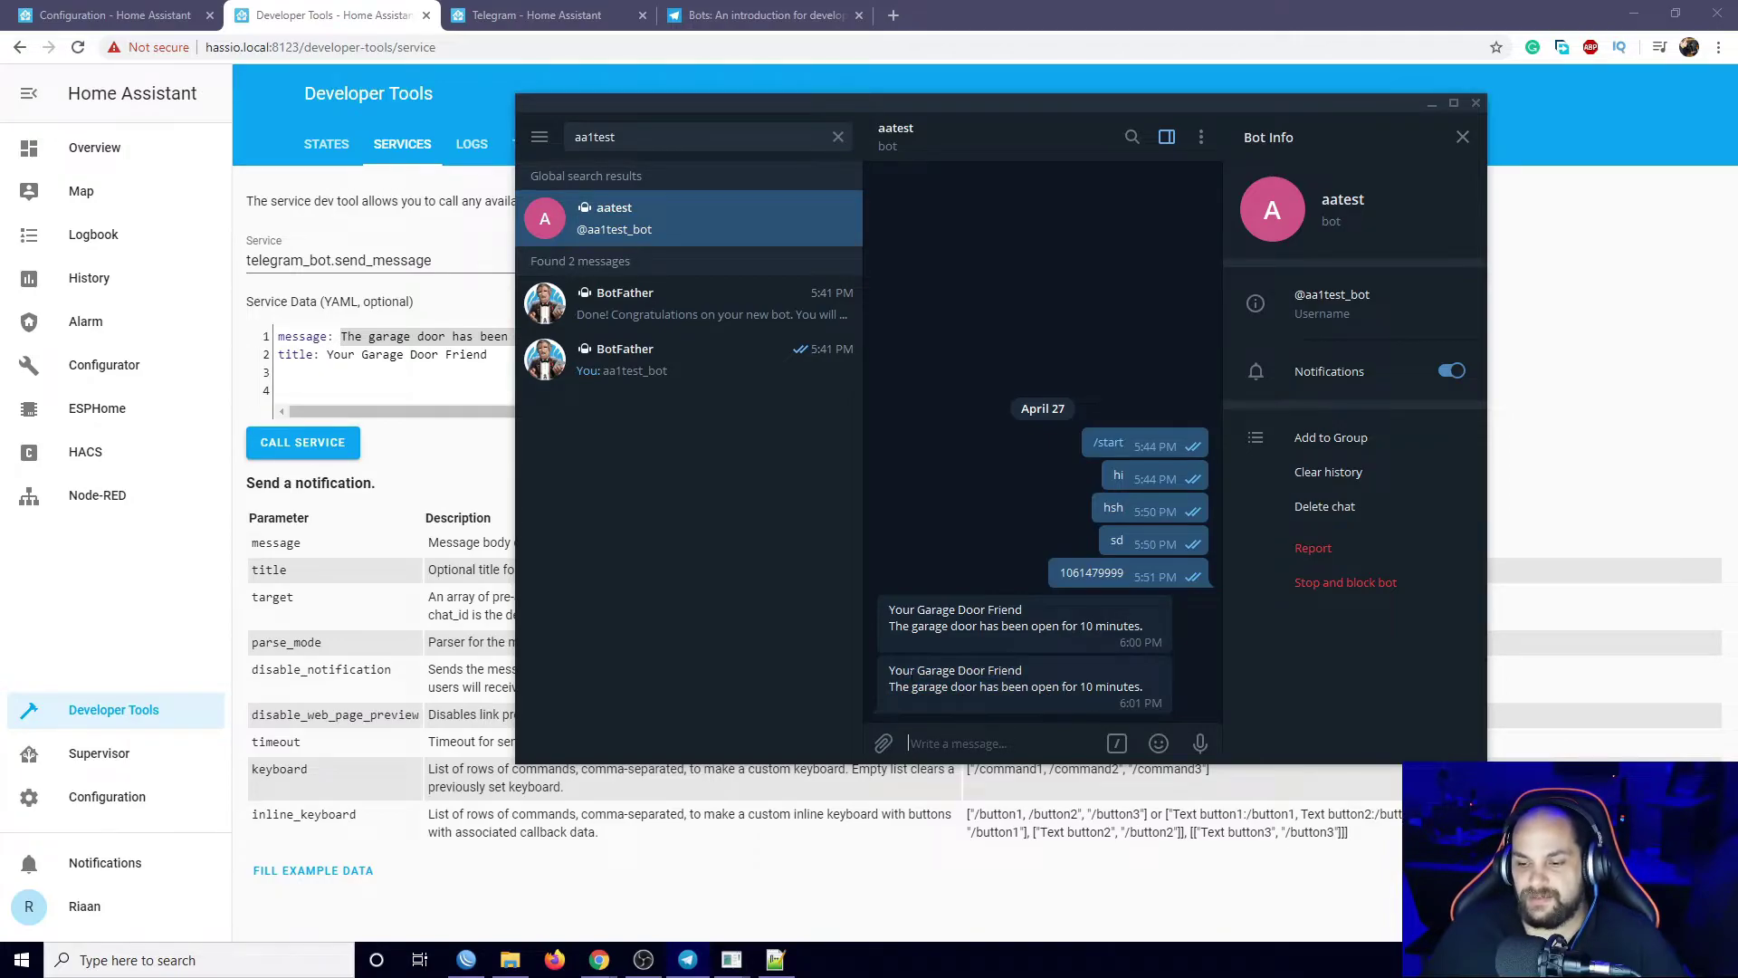
Review the title and message text of the latest notification in the aatest chat and return to Home Assistant.
{"action": "left_click_drag", "start_coordinate": [890, 670], "coordinate": [1015, 669]}
{"action": "left_click_drag", "start_coordinate": [885, 694], "coordinate": [1143, 691]}
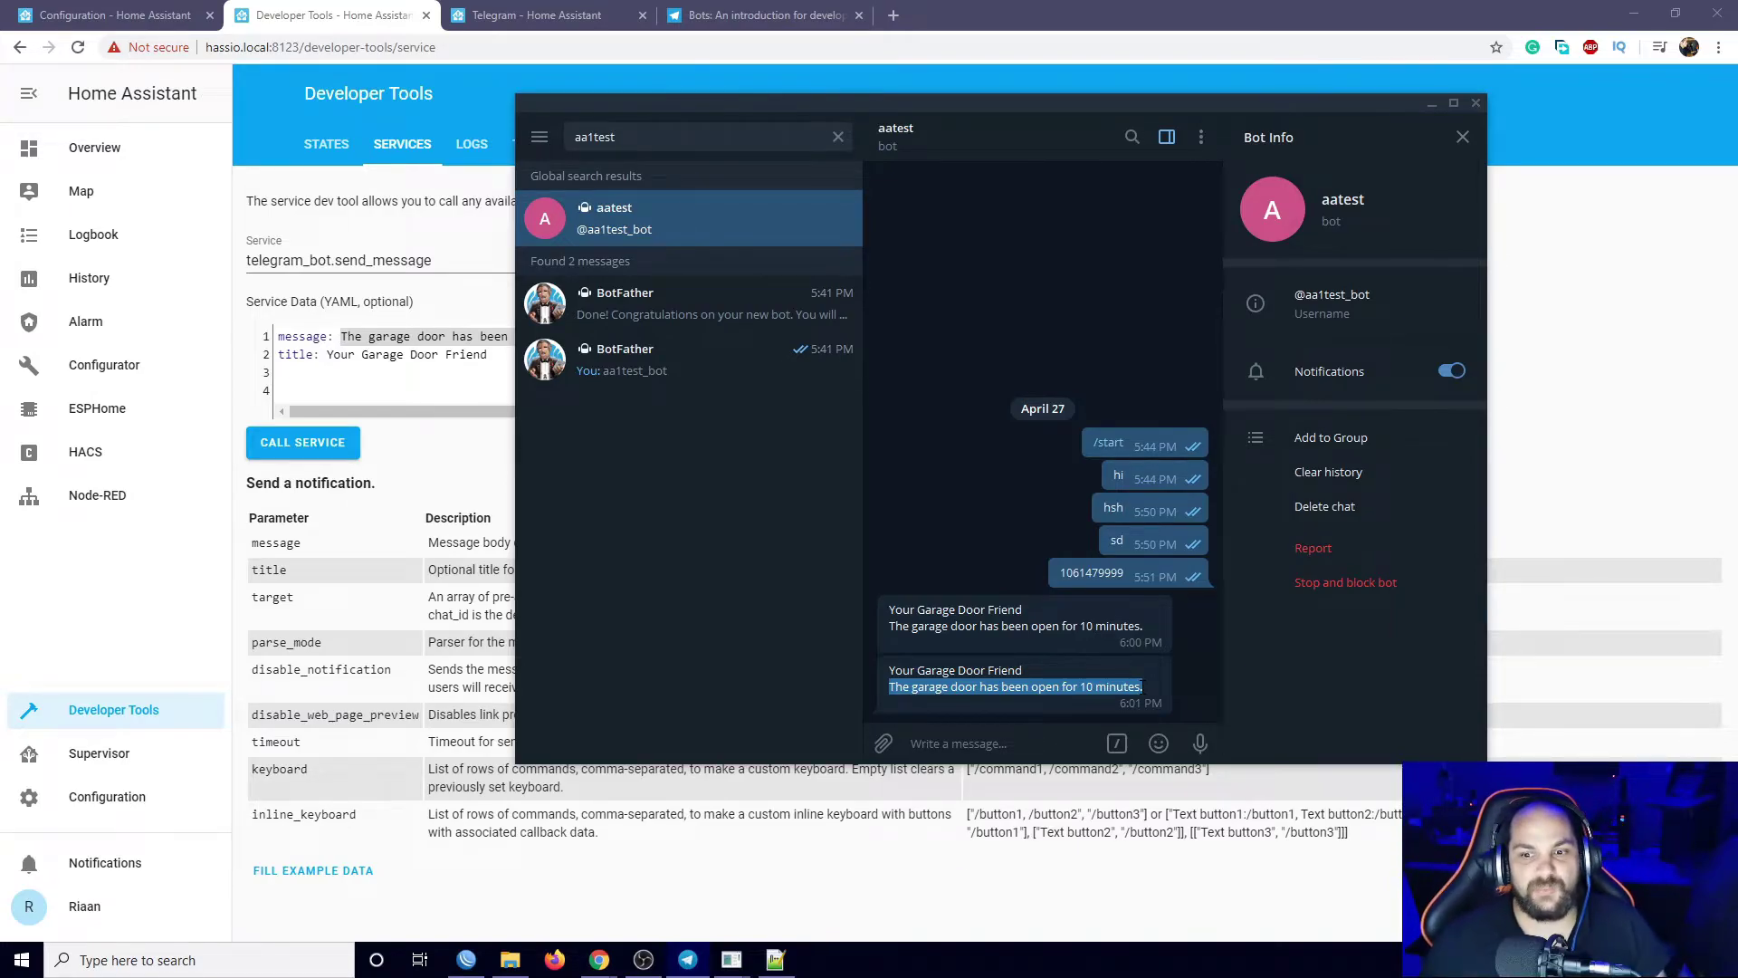
{"action": "key", "text": "alt+Tab"}
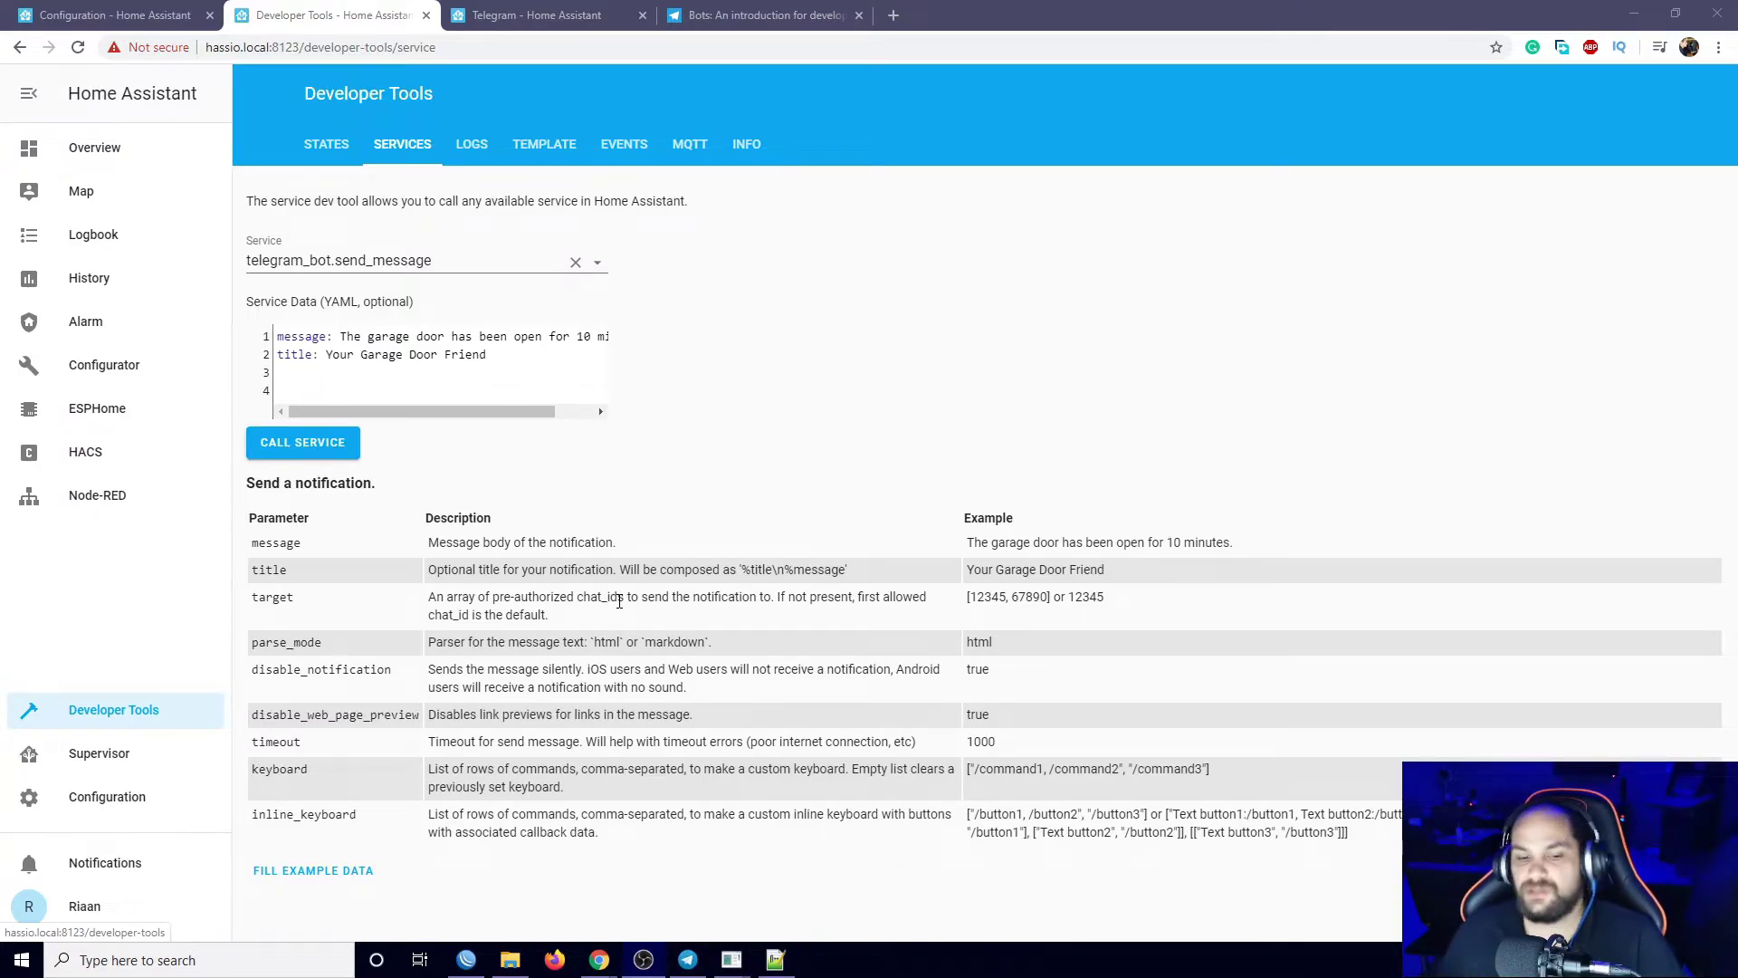
{"action": "left_click", "coordinate": [122, 796]}
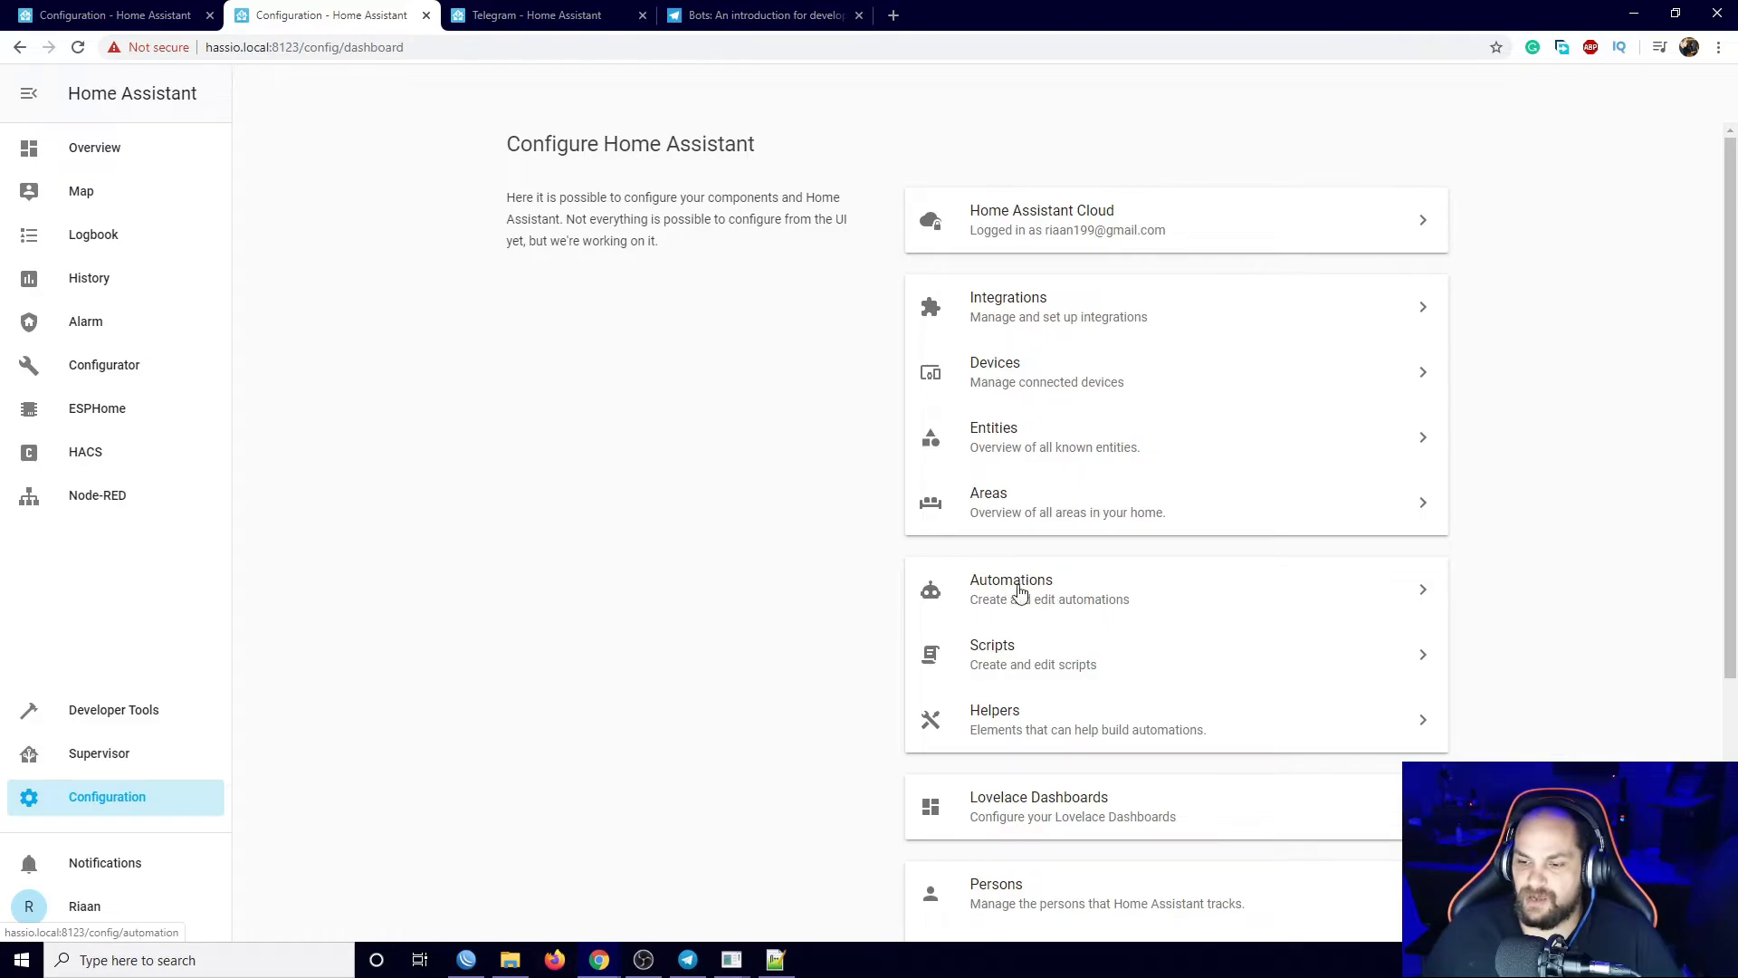
{"action": "left_click", "coordinate": [1050, 594]}
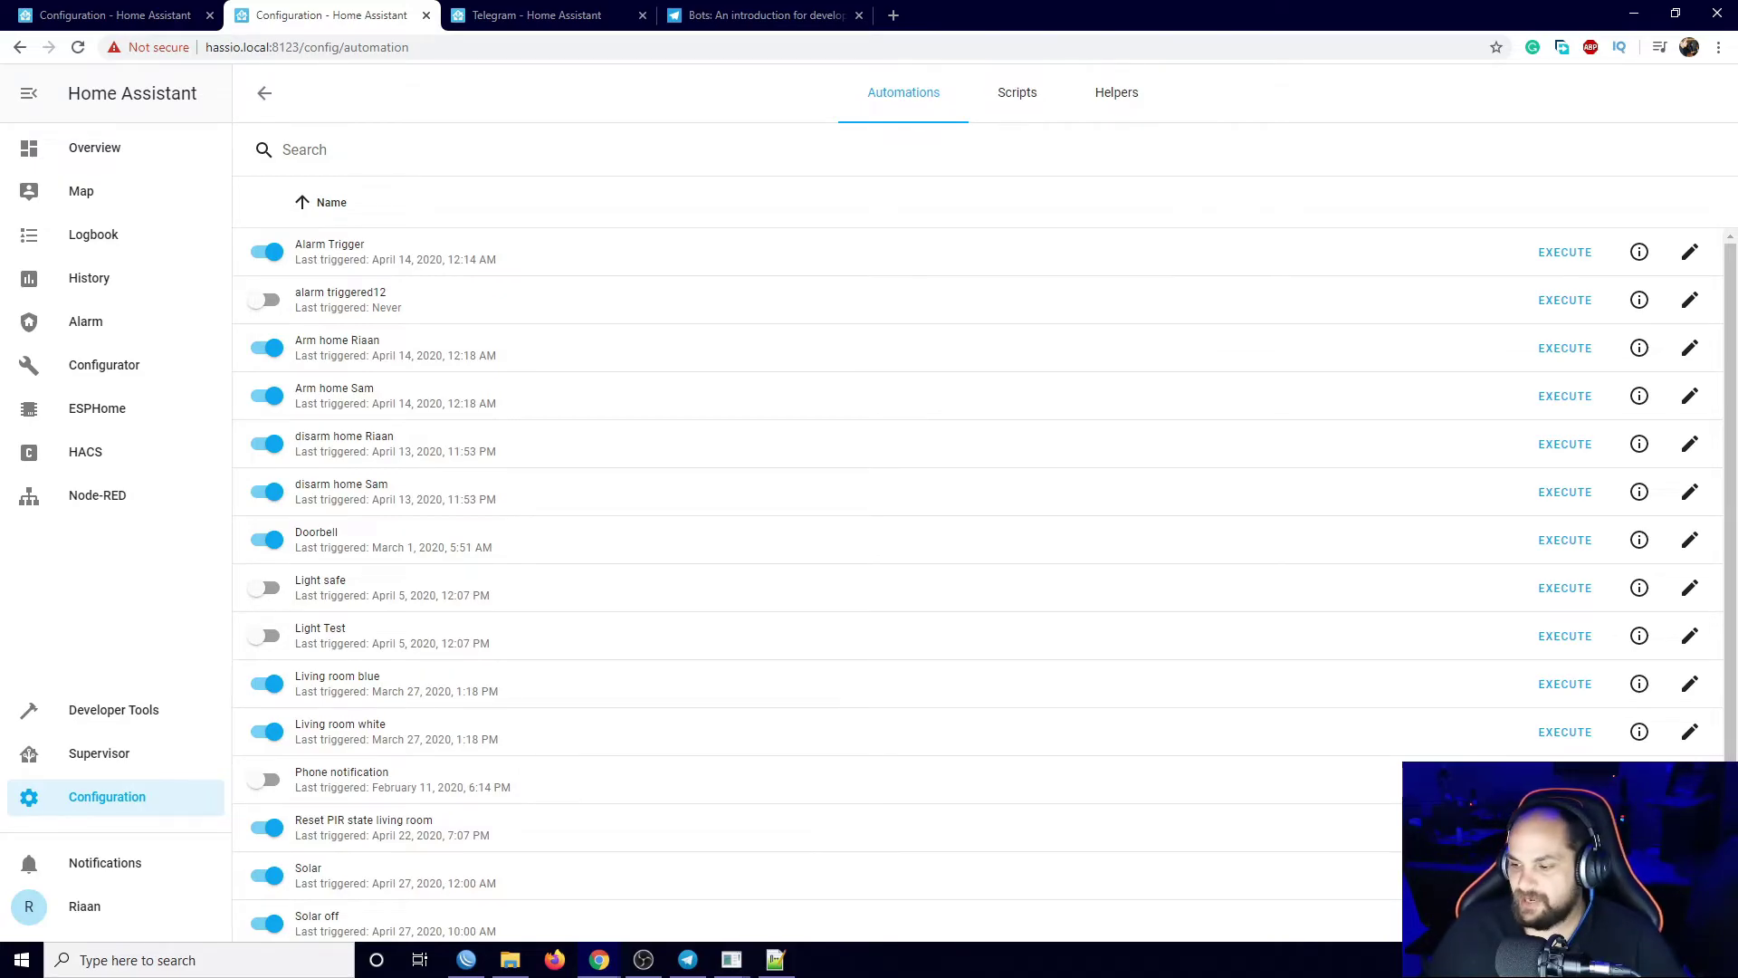
{"action": "left_click", "coordinate": [1684, 896]}
{"action": "left_click", "coordinate": [678, 659]}
{"action": "left_click_drag", "start_coordinate": [1175, 261], "coordinate": [774, 281]}
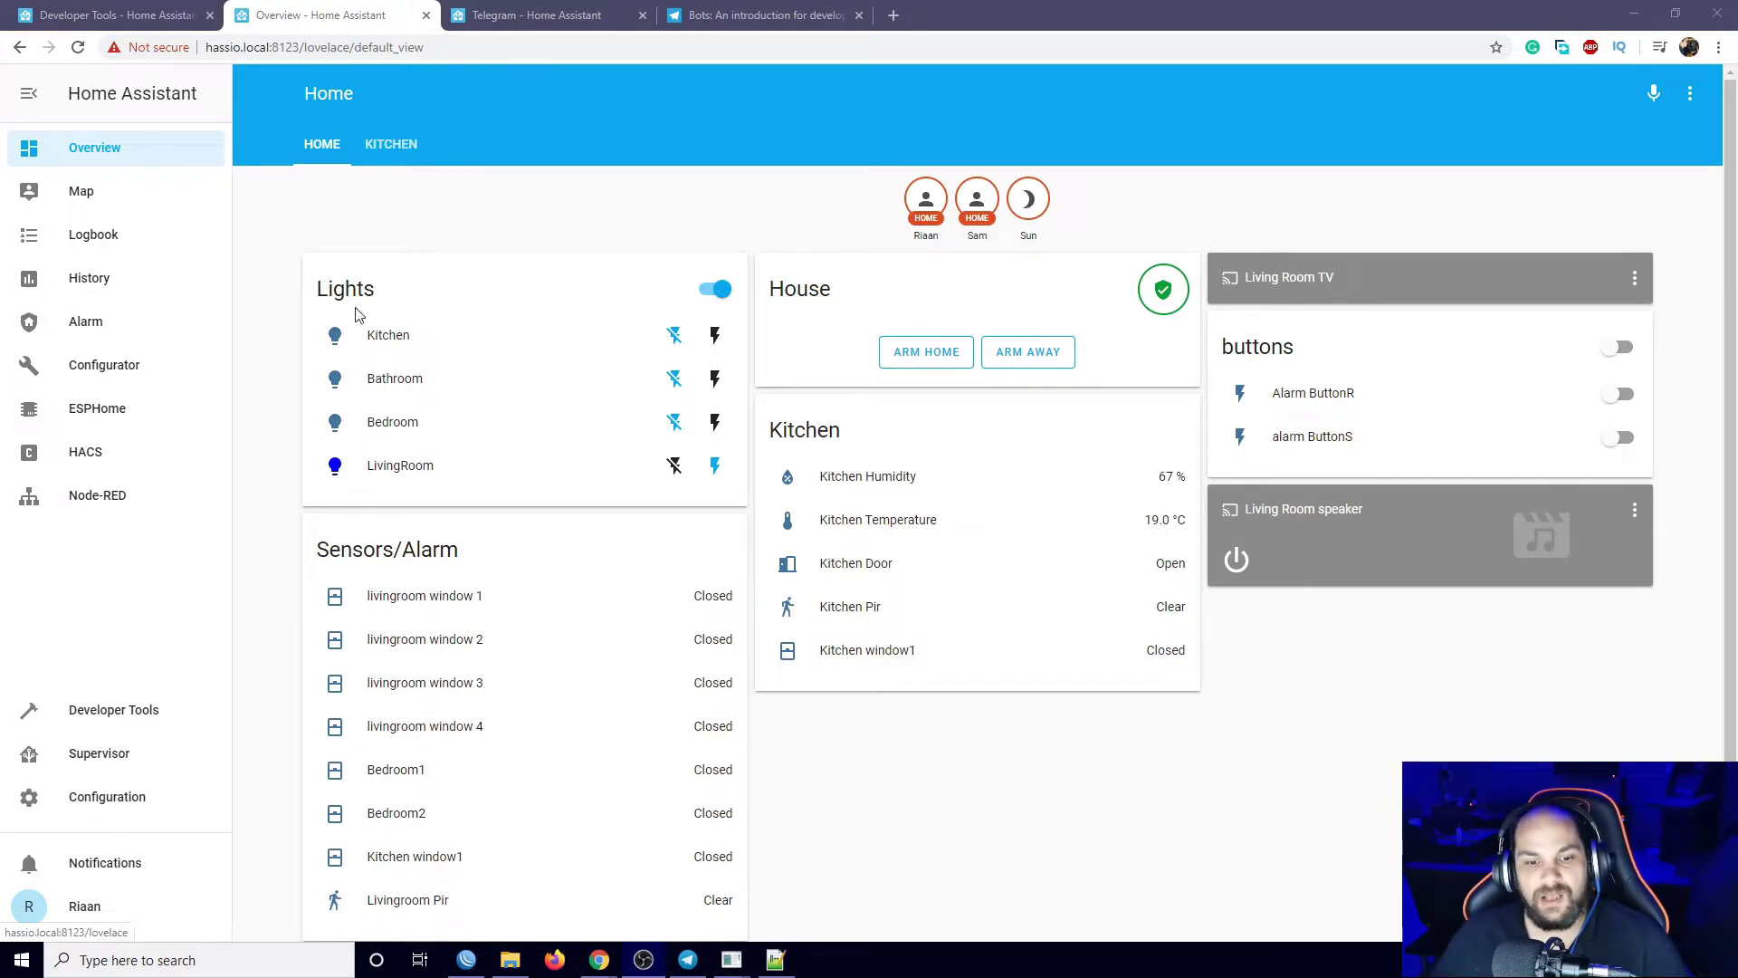
Create a new automation in the Home Assistant configuration, skipping the Almond suggestion, and name it New Automationdd.
{"action": "left_click", "coordinate": [110, 804]}
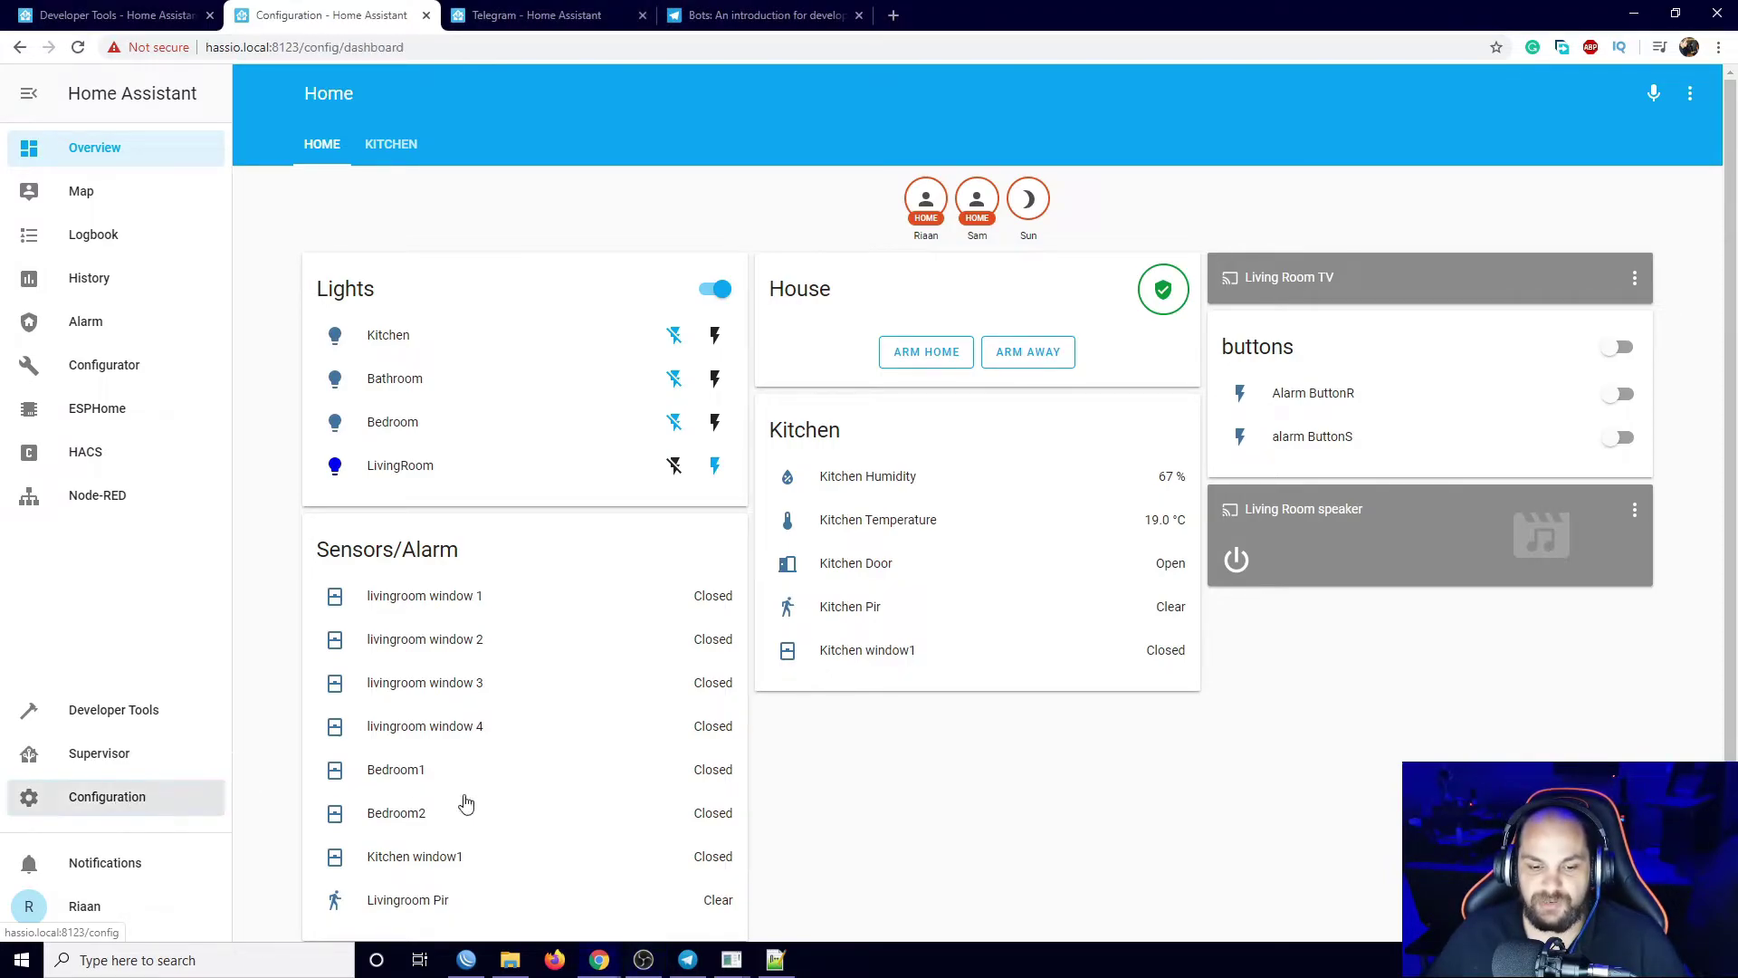
{"action": "left_click", "coordinate": [1125, 608]}
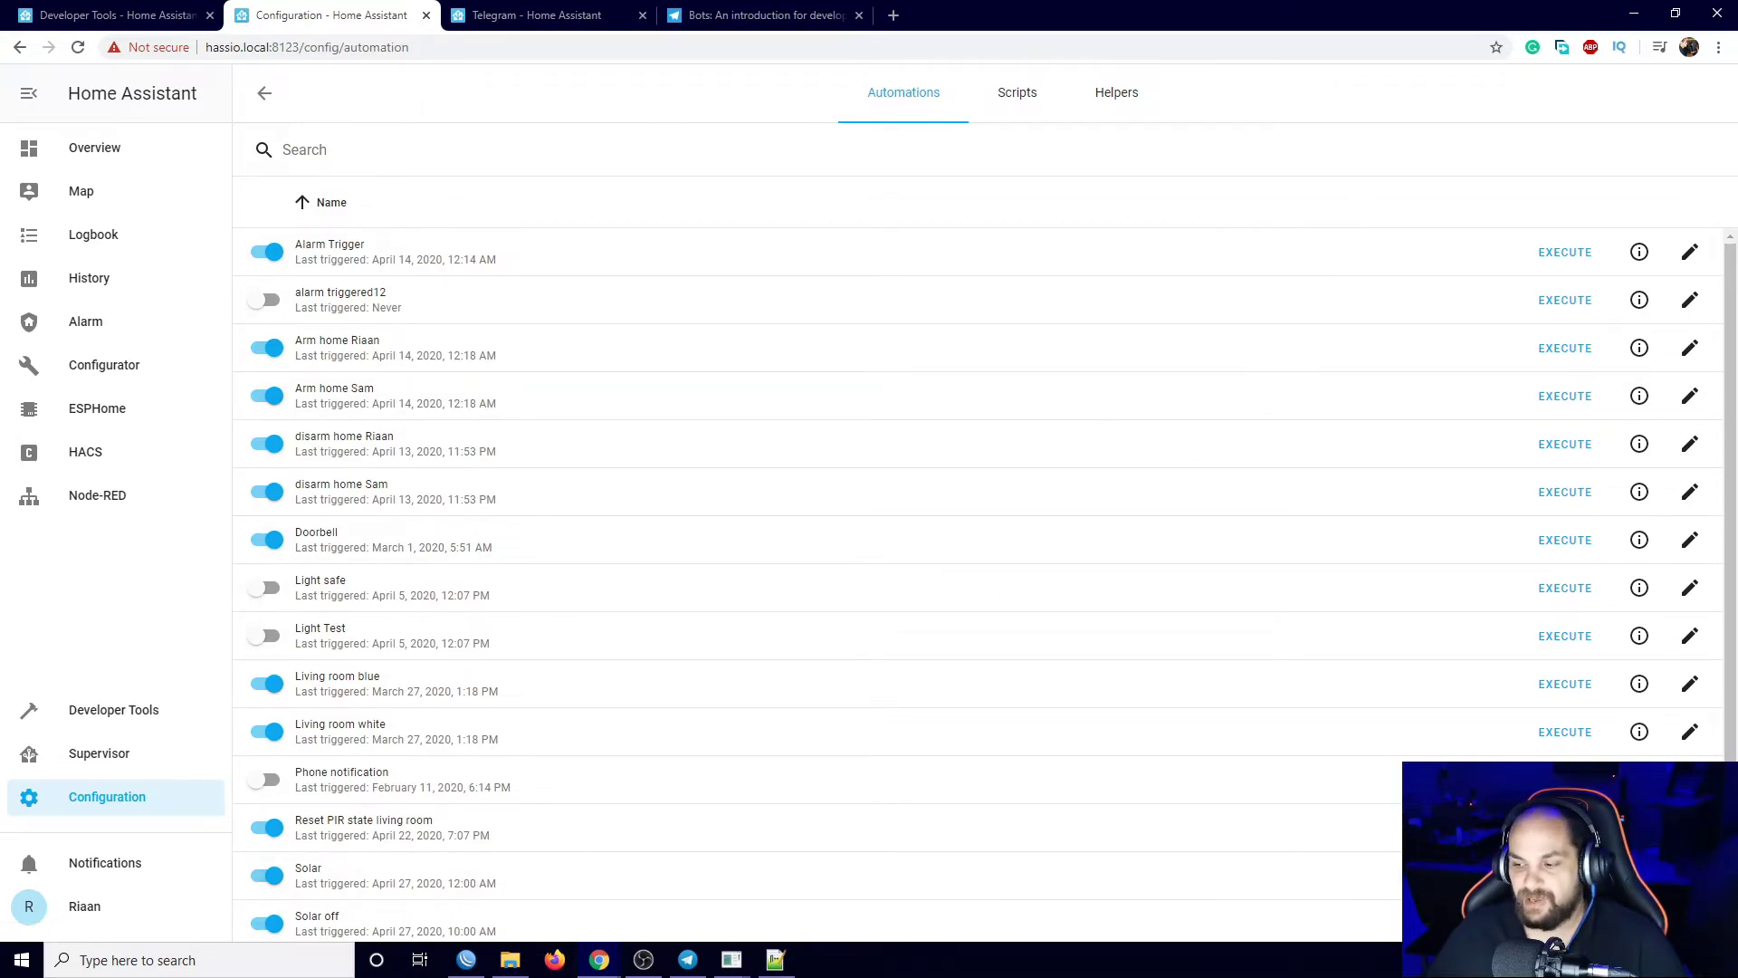
{"action": "left_click", "coordinate": [1684, 896]}
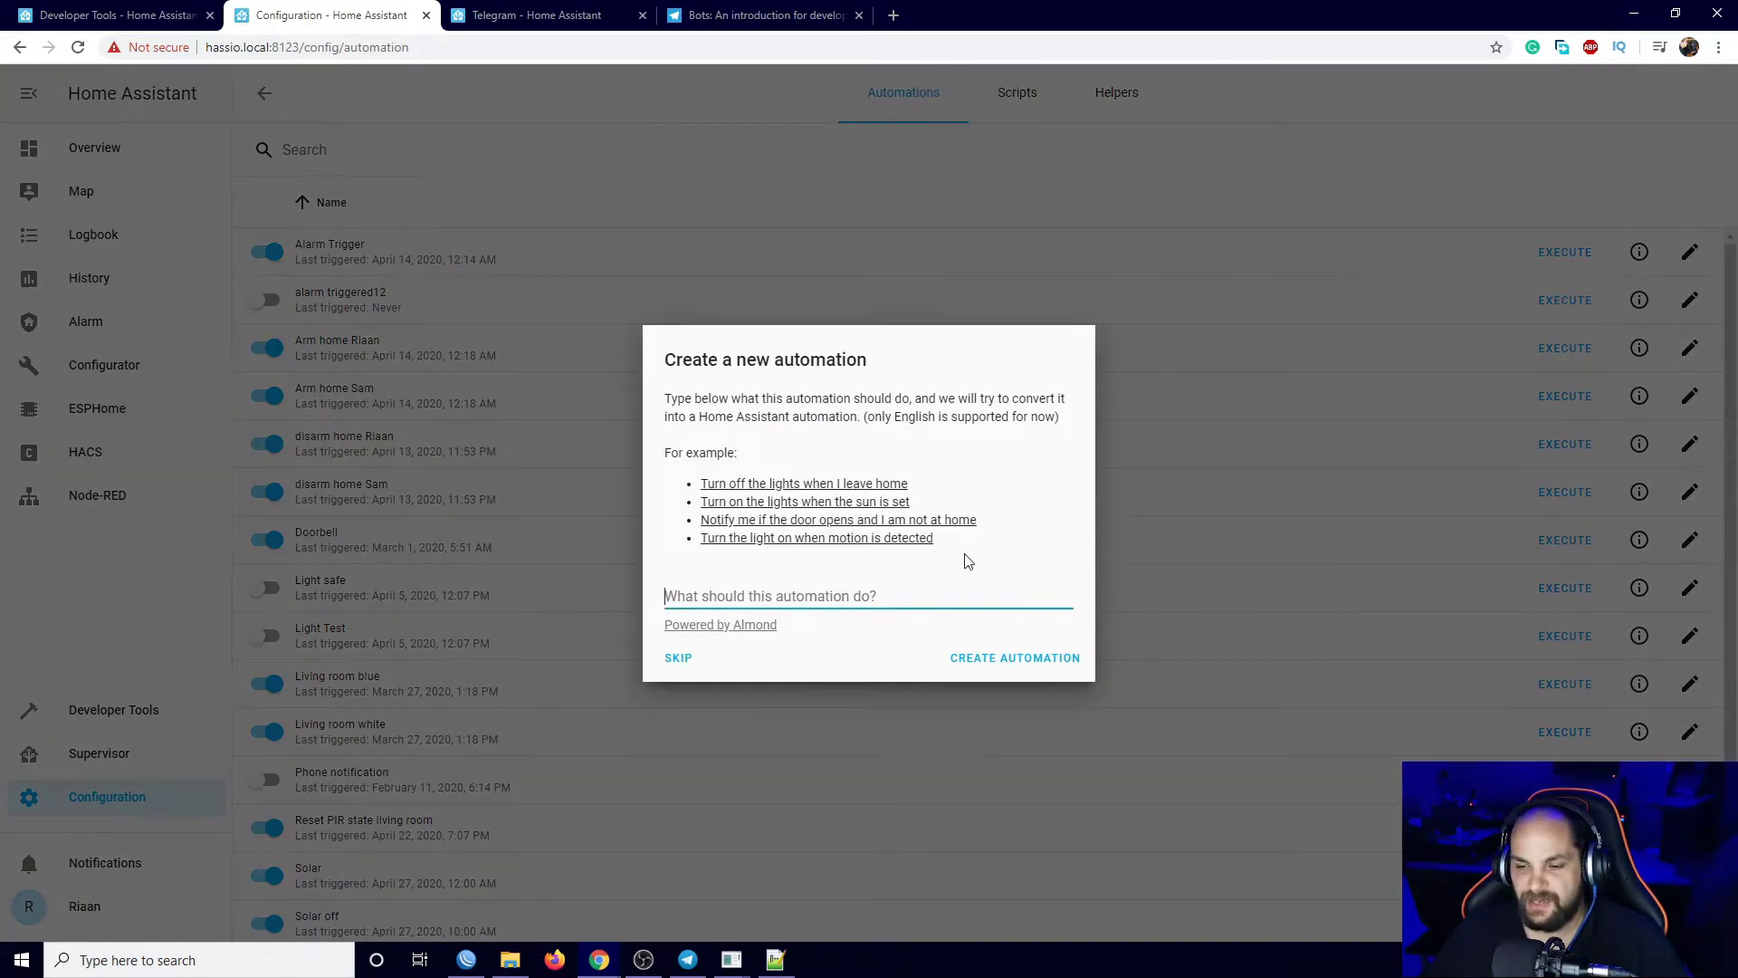
{"action": "left_click", "coordinate": [681, 657]}
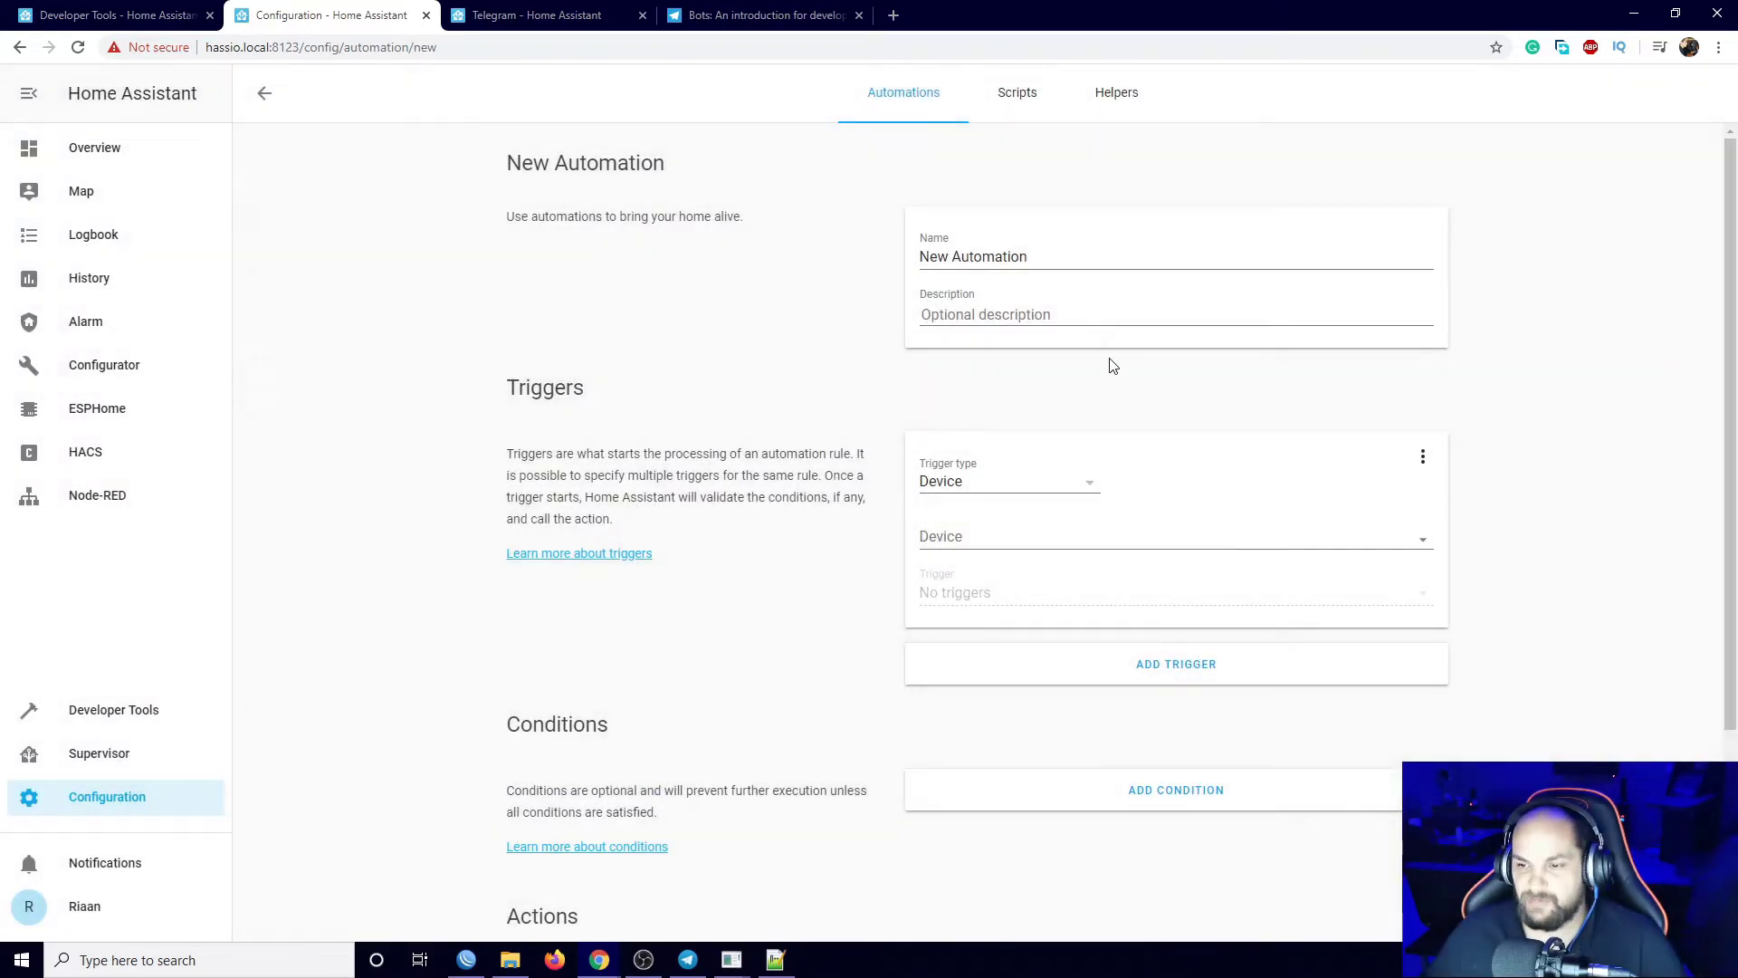
{"action": "triple_click", "coordinate": [1068, 256]}
{"action": "left_click", "coordinate": [1183, 262]}
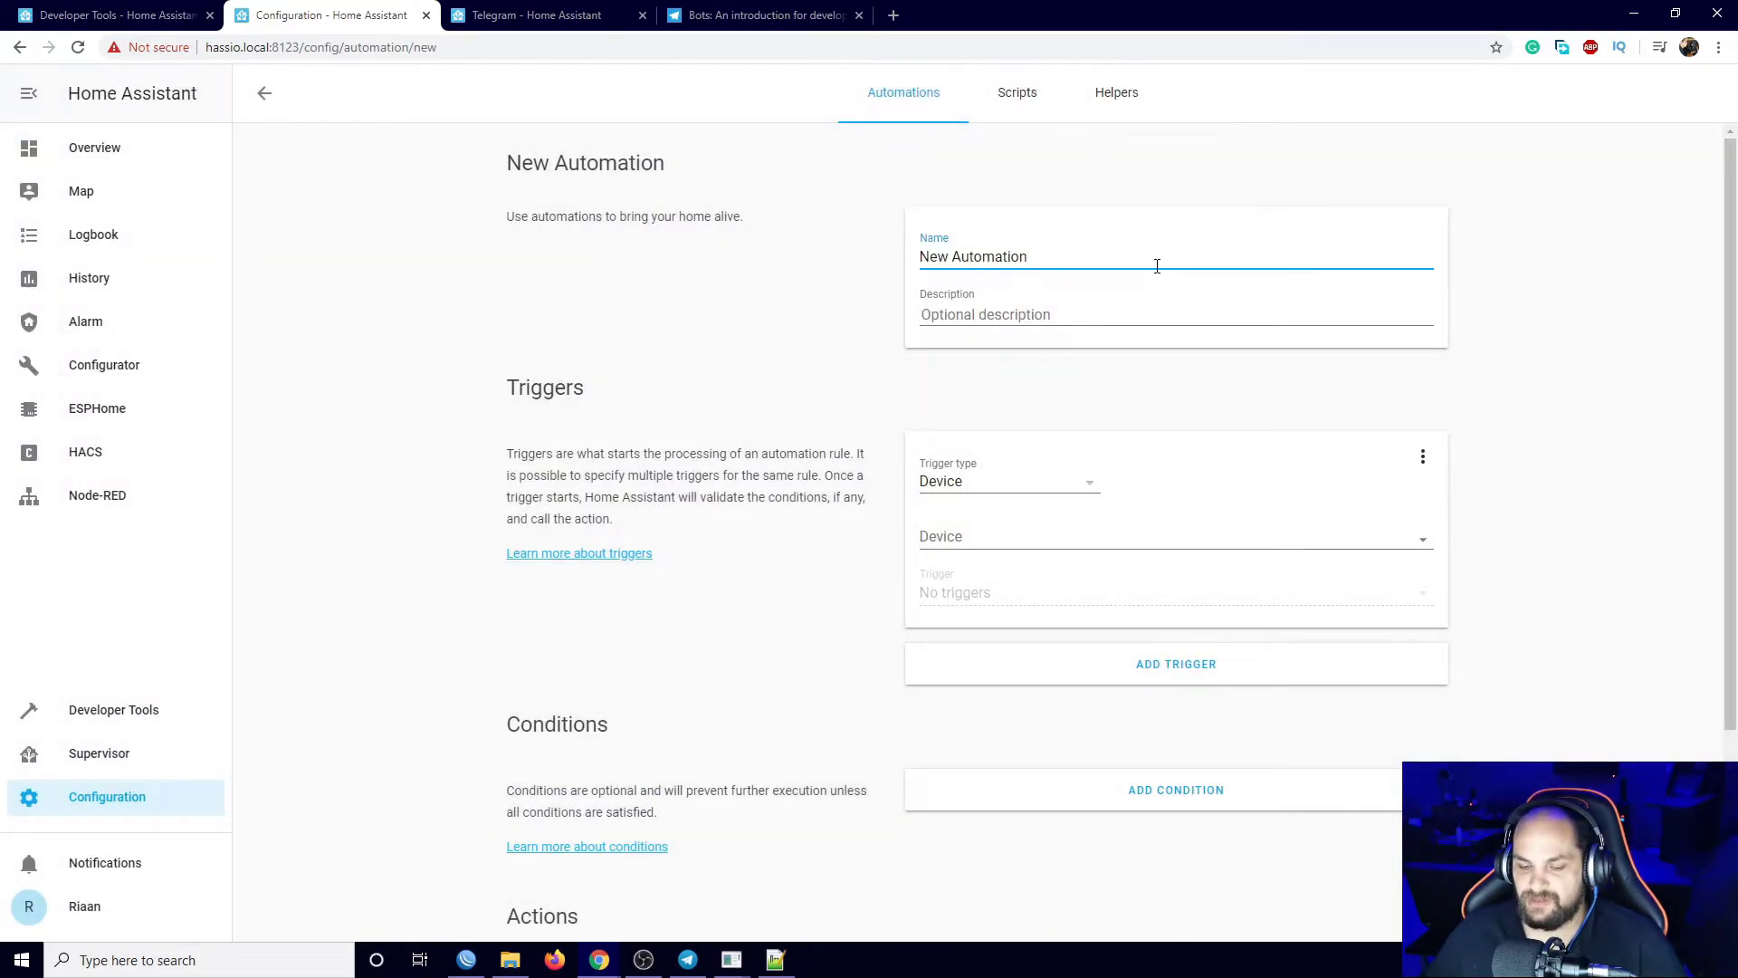
{"action": "type", "text": "dd"}
Set the trigger to type State on binary_sensor.bedroom2, from off to on.
{"action": "left_click", "coordinate": [1075, 480]}
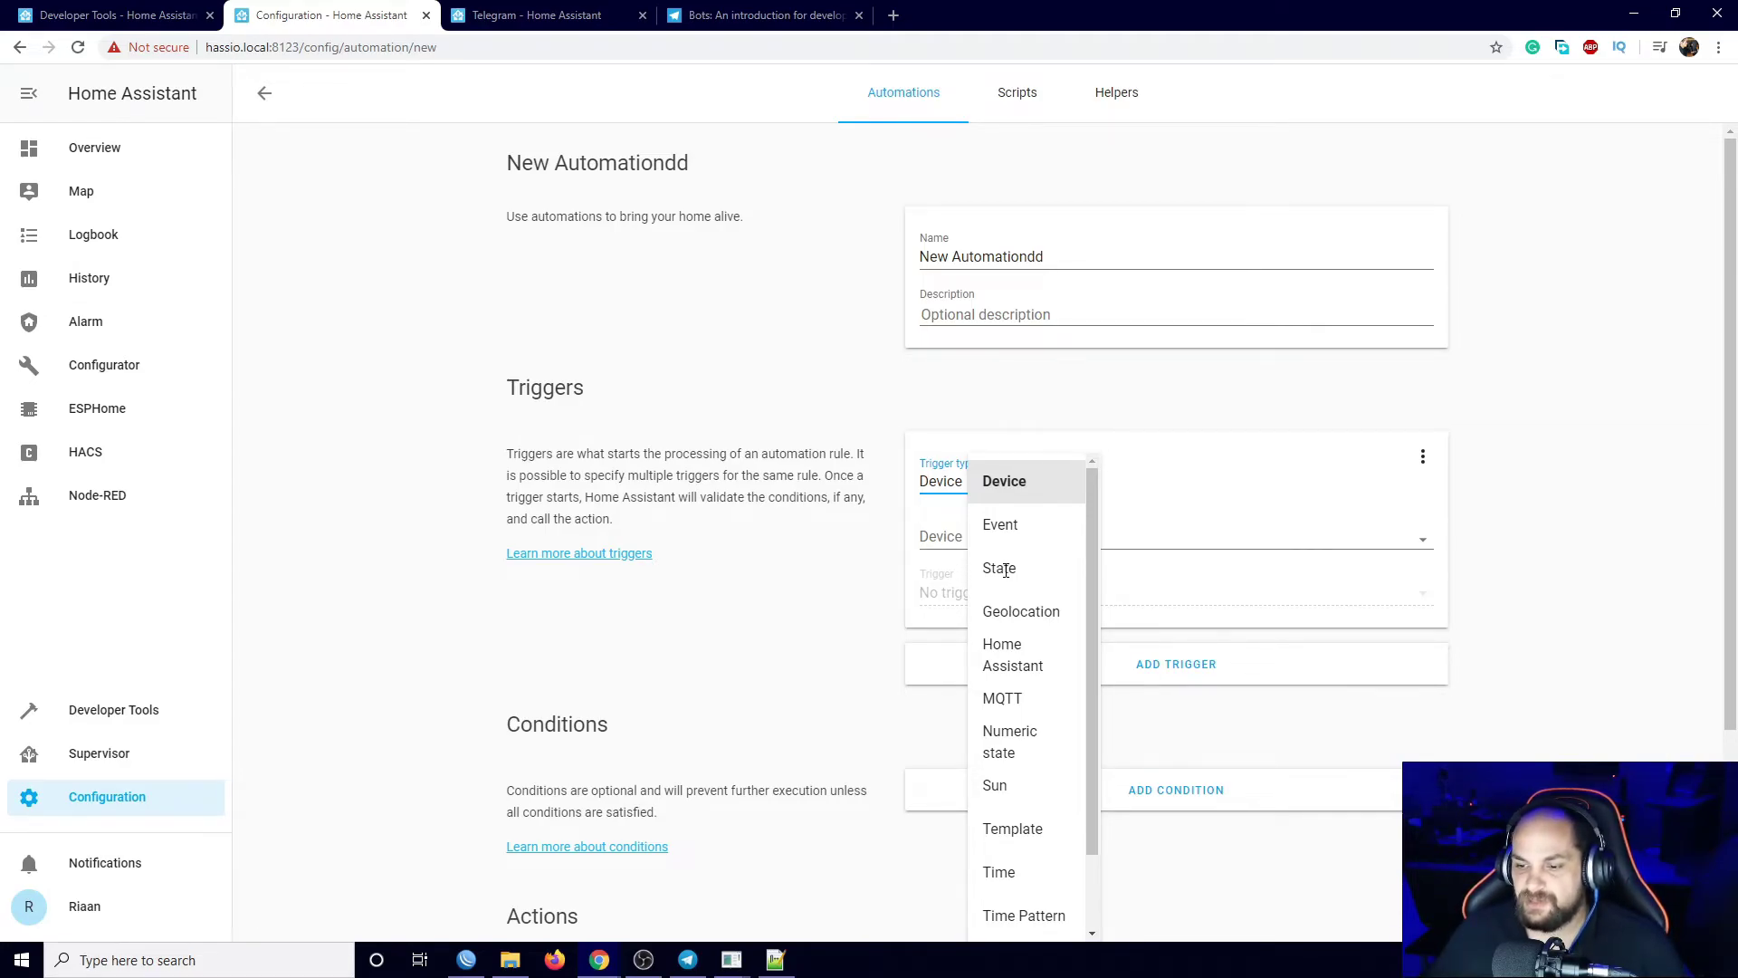
{"action": "left_click", "coordinate": [1004, 568]}
{"action": "left_click", "coordinate": [1052, 541]}
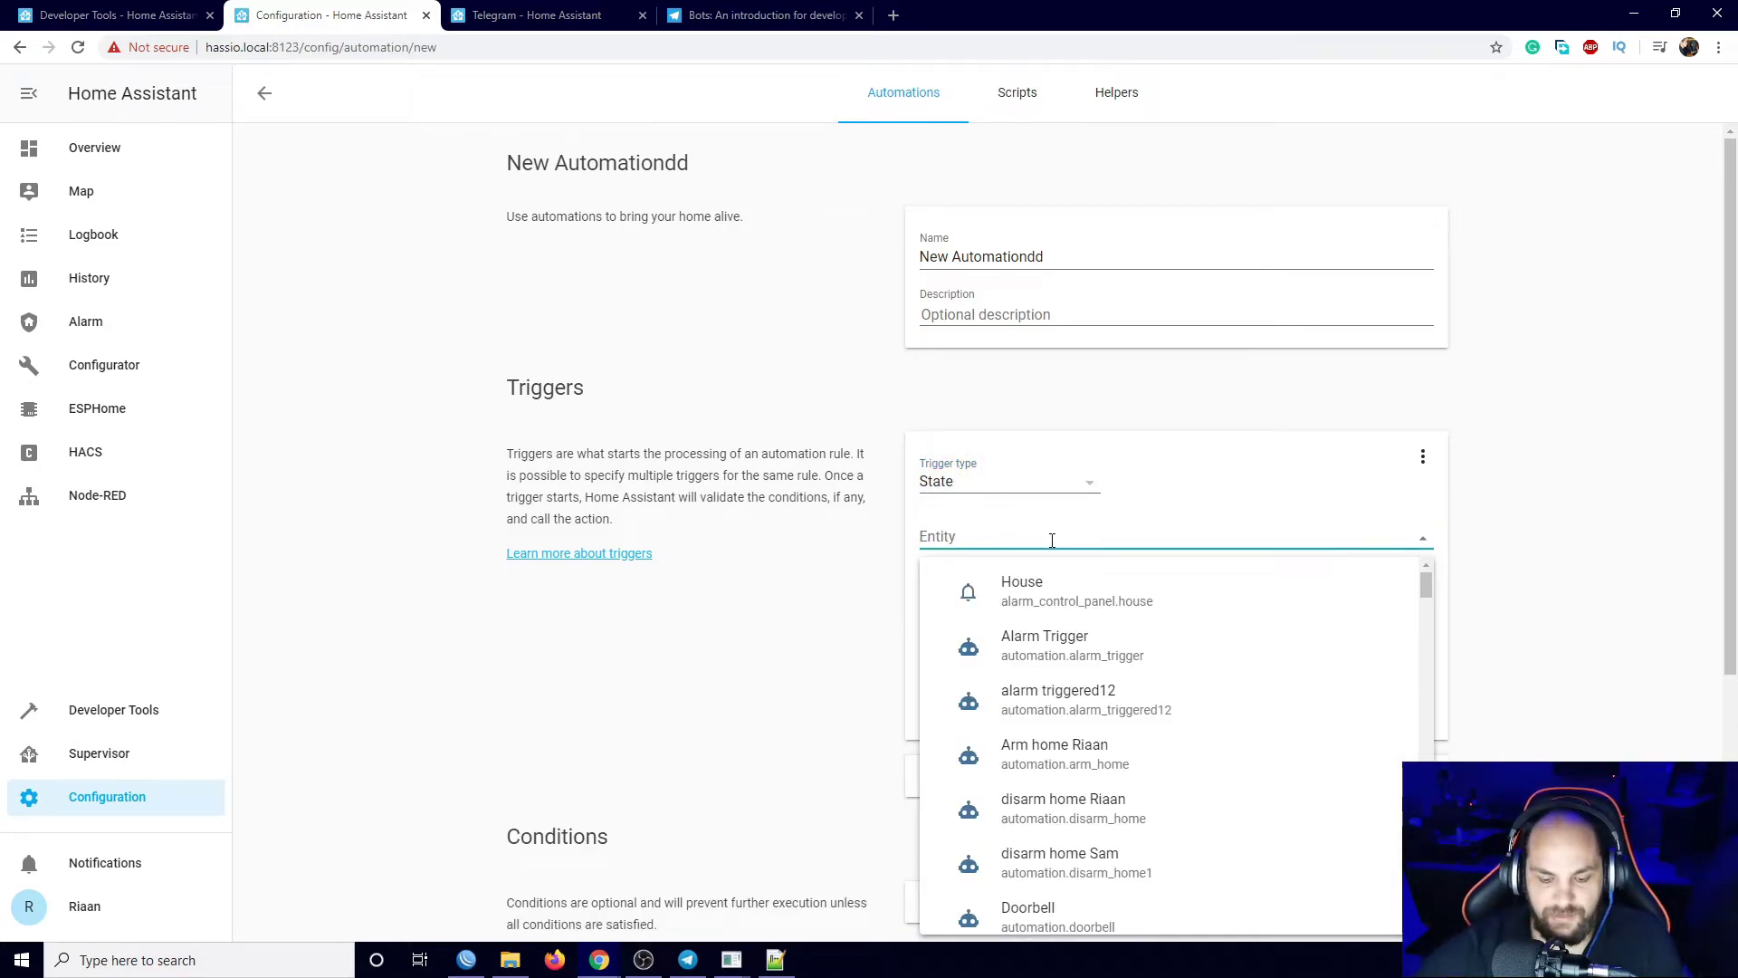
{"action": "type", "text": "bed"}
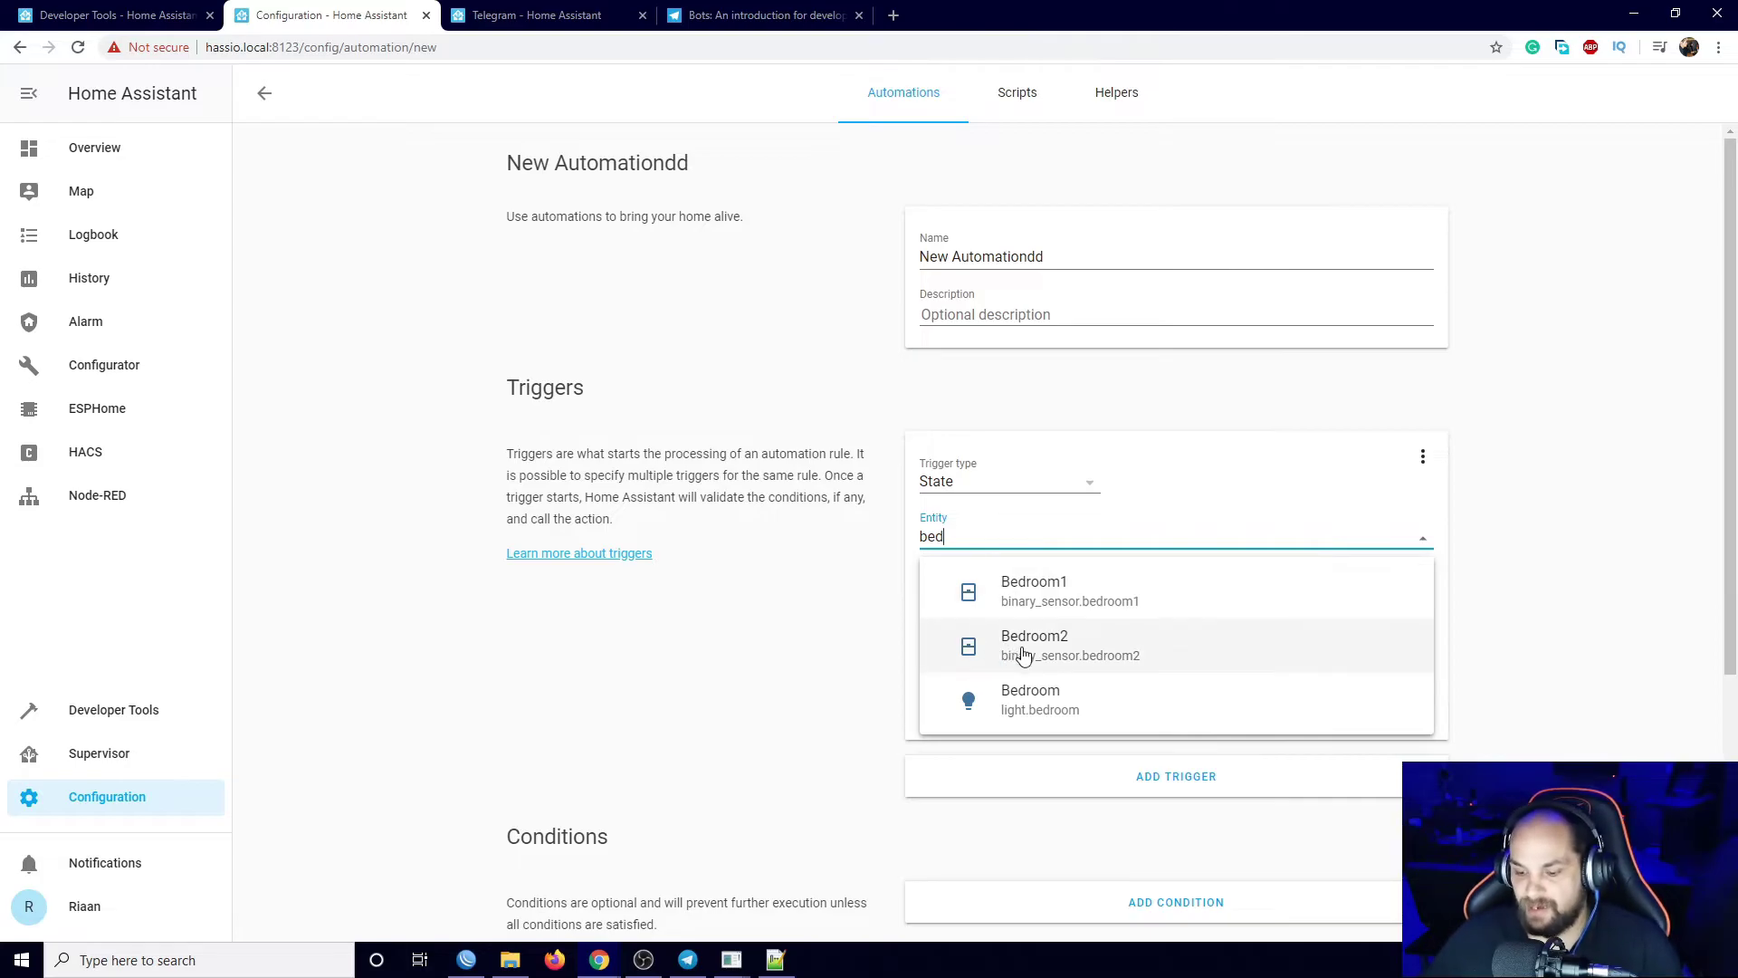
{"action": "left_click", "coordinate": [1023, 651]}
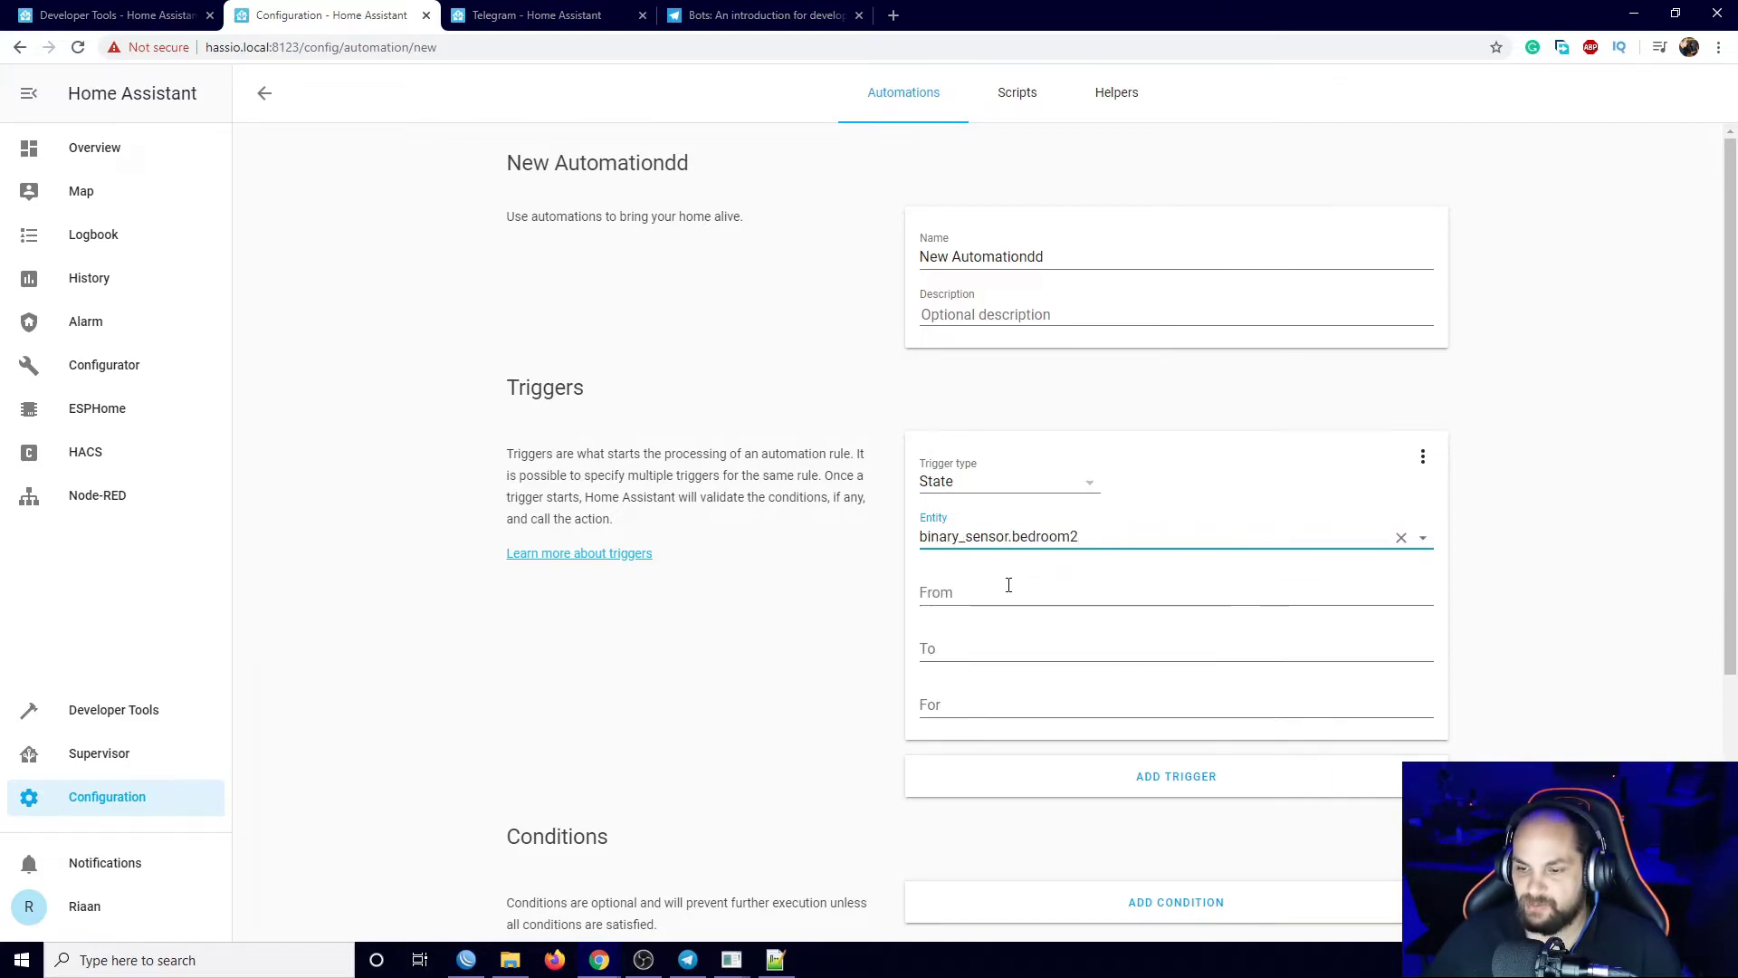
{"action": "left_click", "coordinate": [1084, 593]}
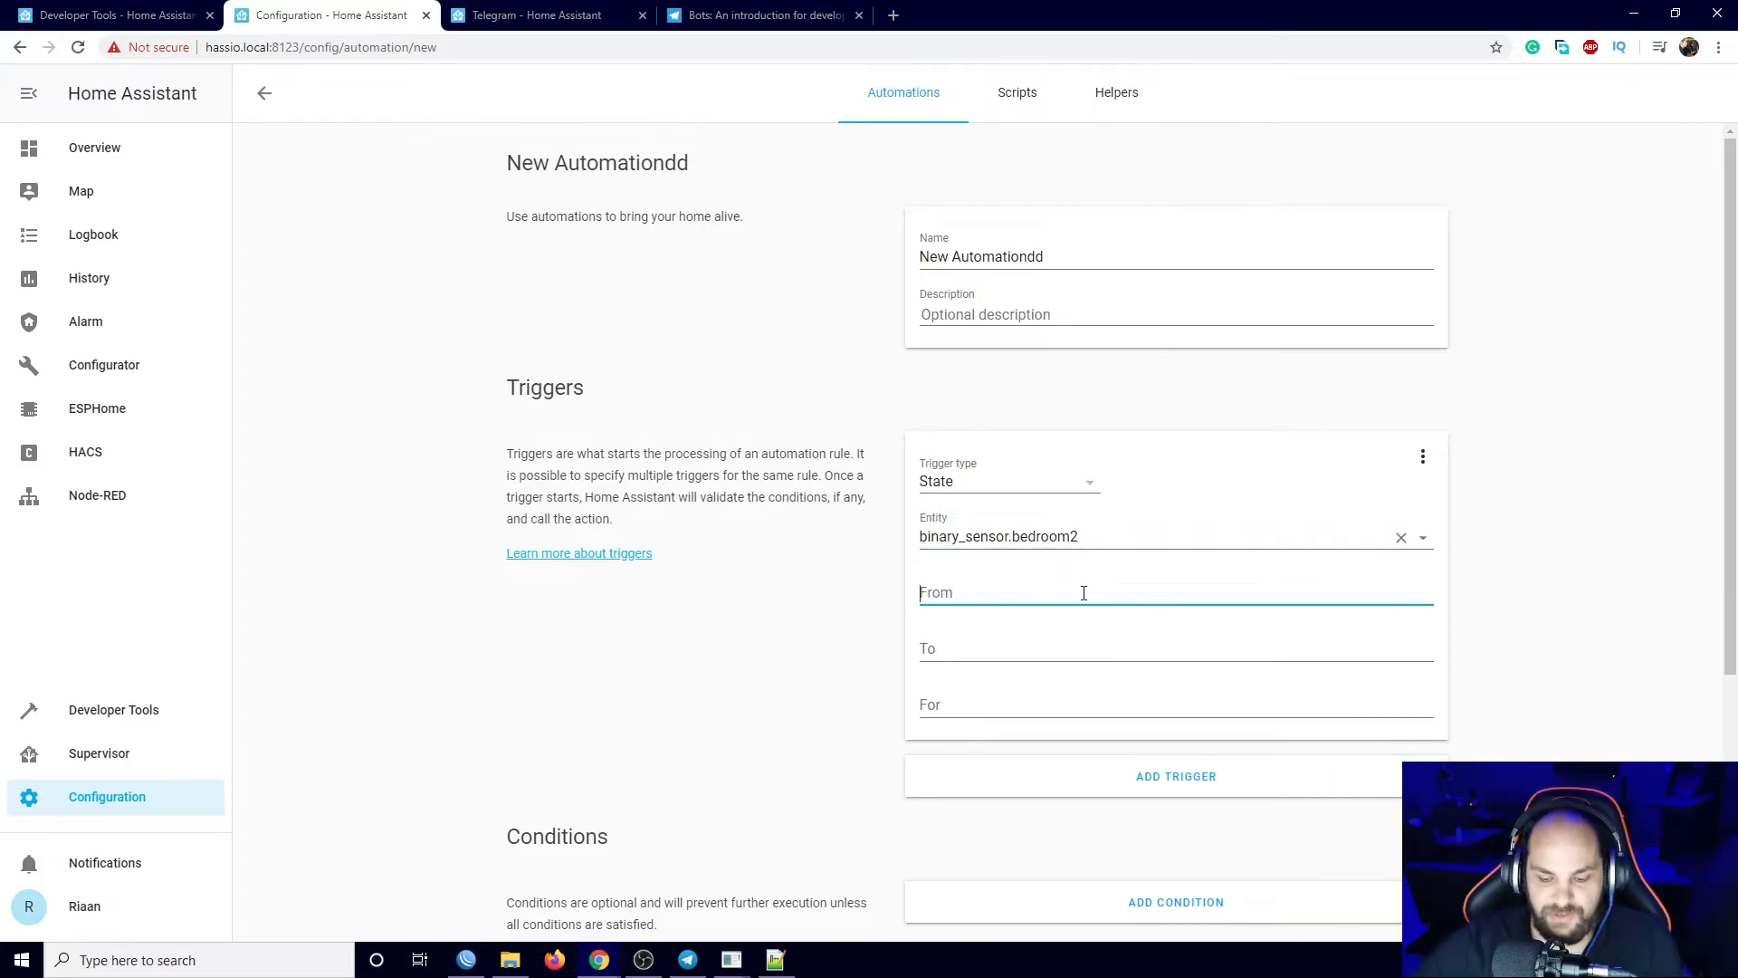
{"action": "type", "text": "off"}
{"action": "left_click", "coordinate": [1037, 652]}
{"action": "type", "text": "on"}
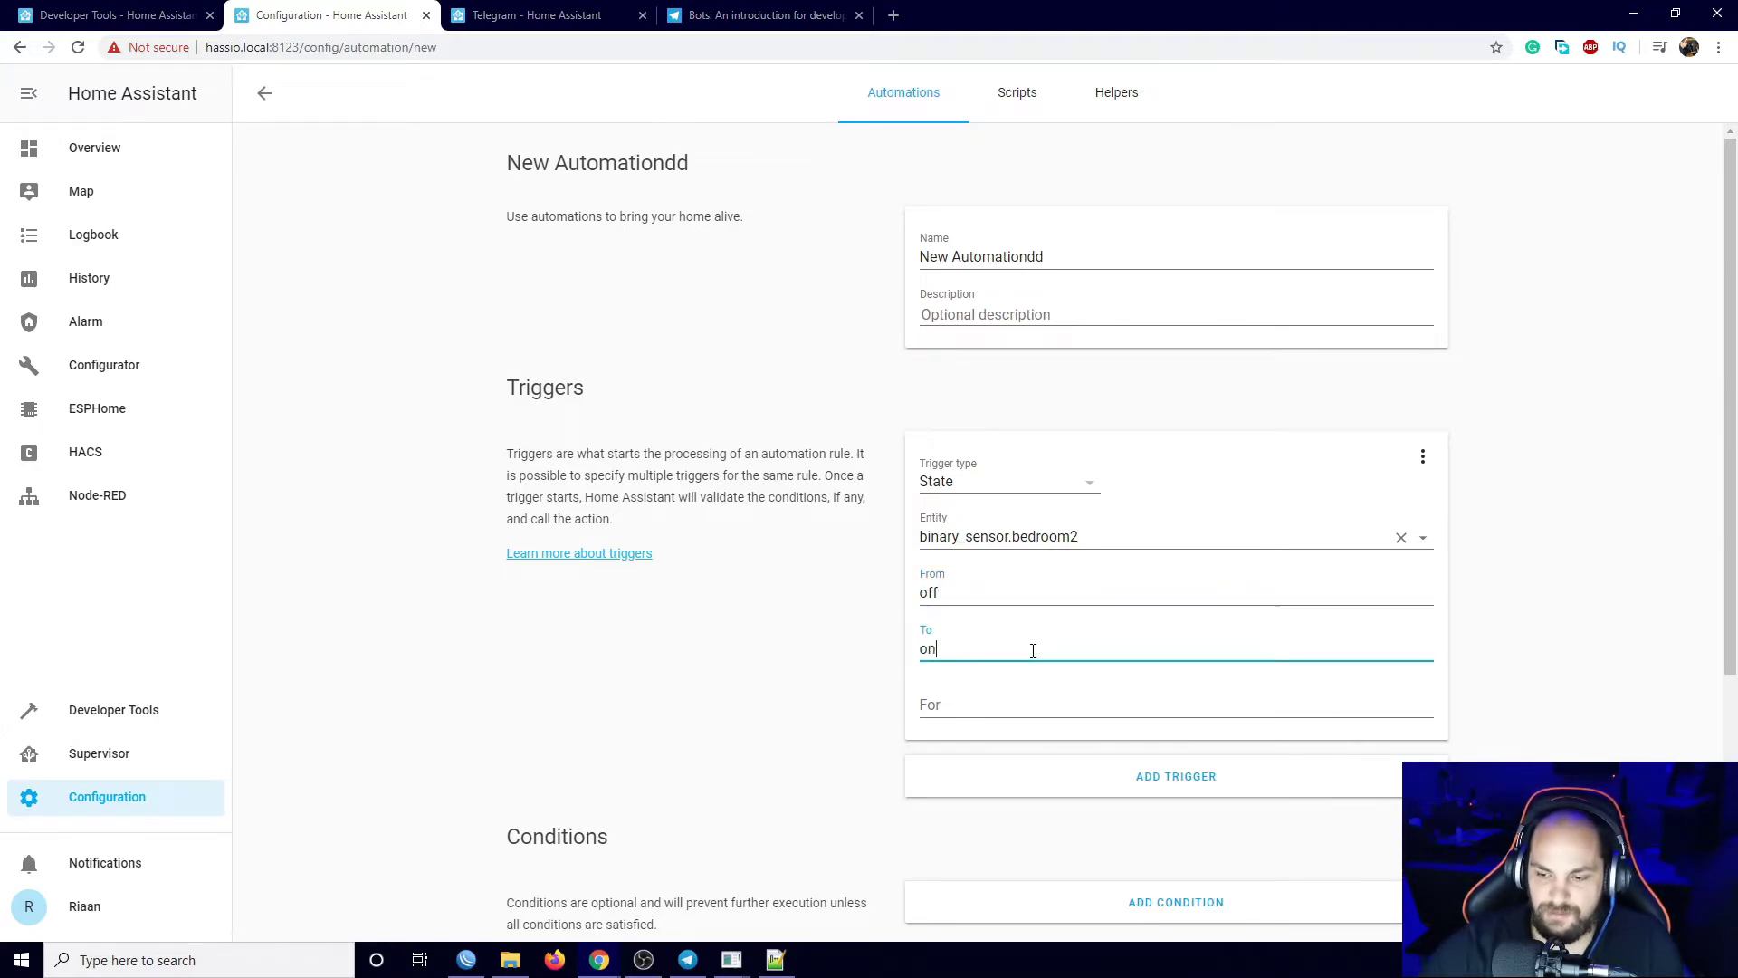
{"action": "left_click", "coordinate": [785, 652]}
Set the automation's action to Call service with the telegram_bot.send_message service.
{"action": "scroll", "coordinate": [796, 688], "scroll_direction": "down", "scroll_amount": 4}
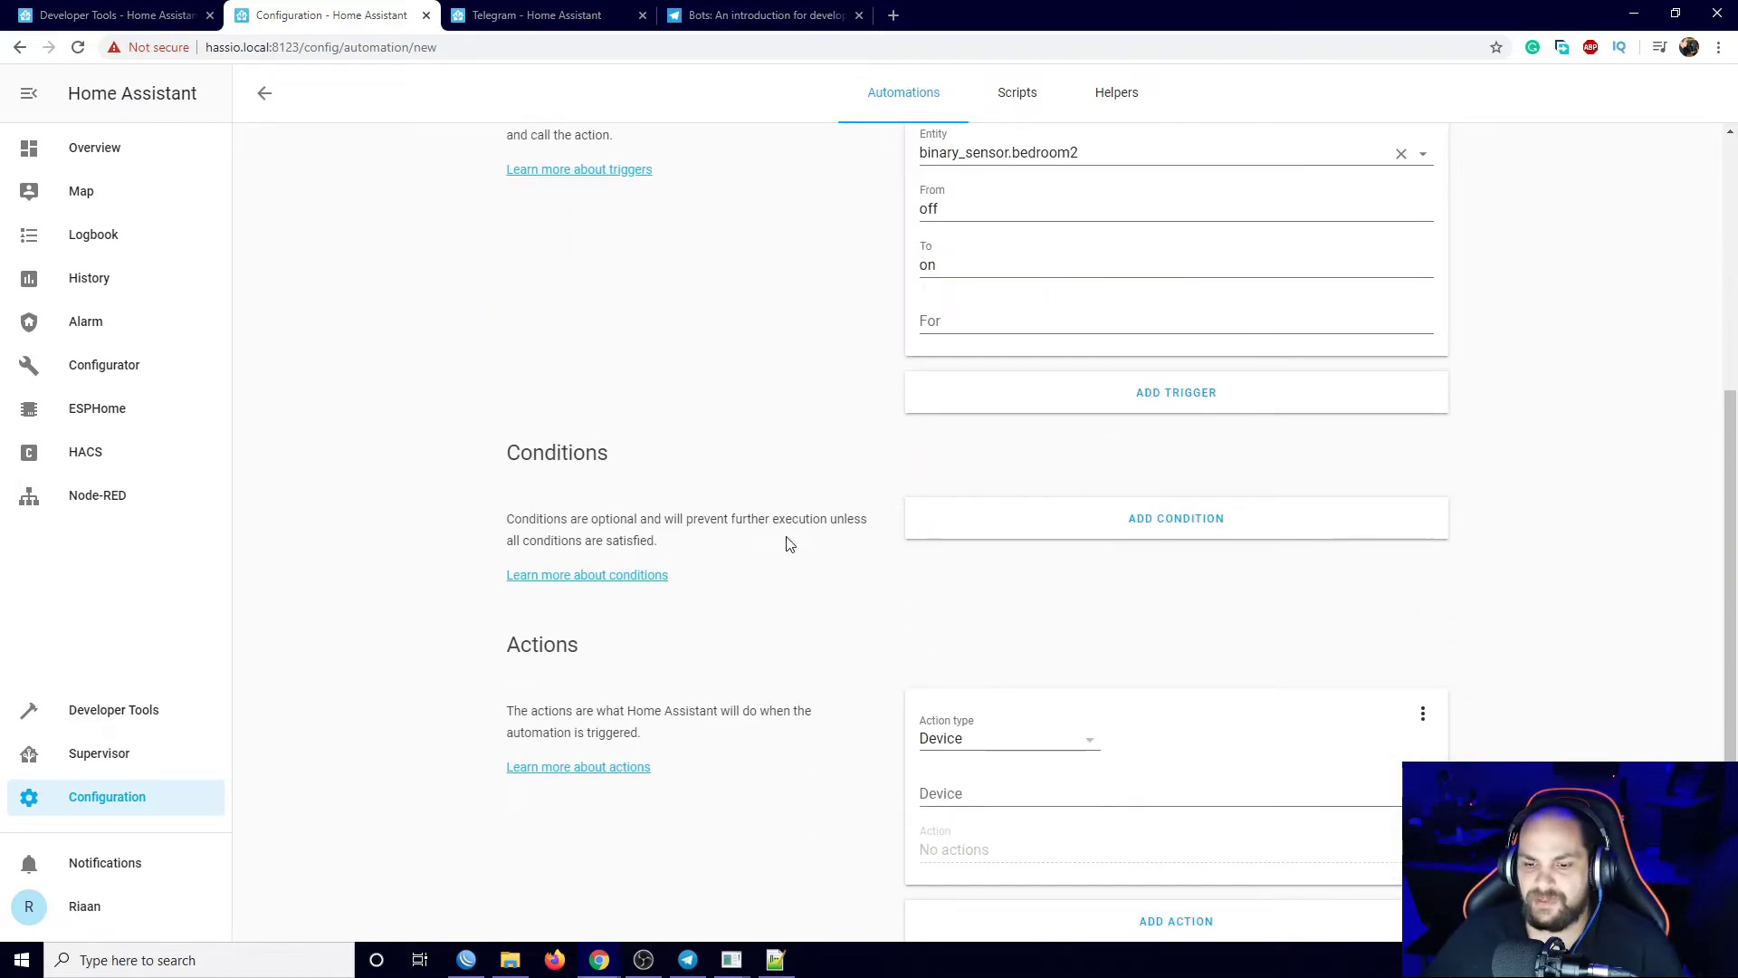
{"action": "left_click", "coordinate": [1094, 746]}
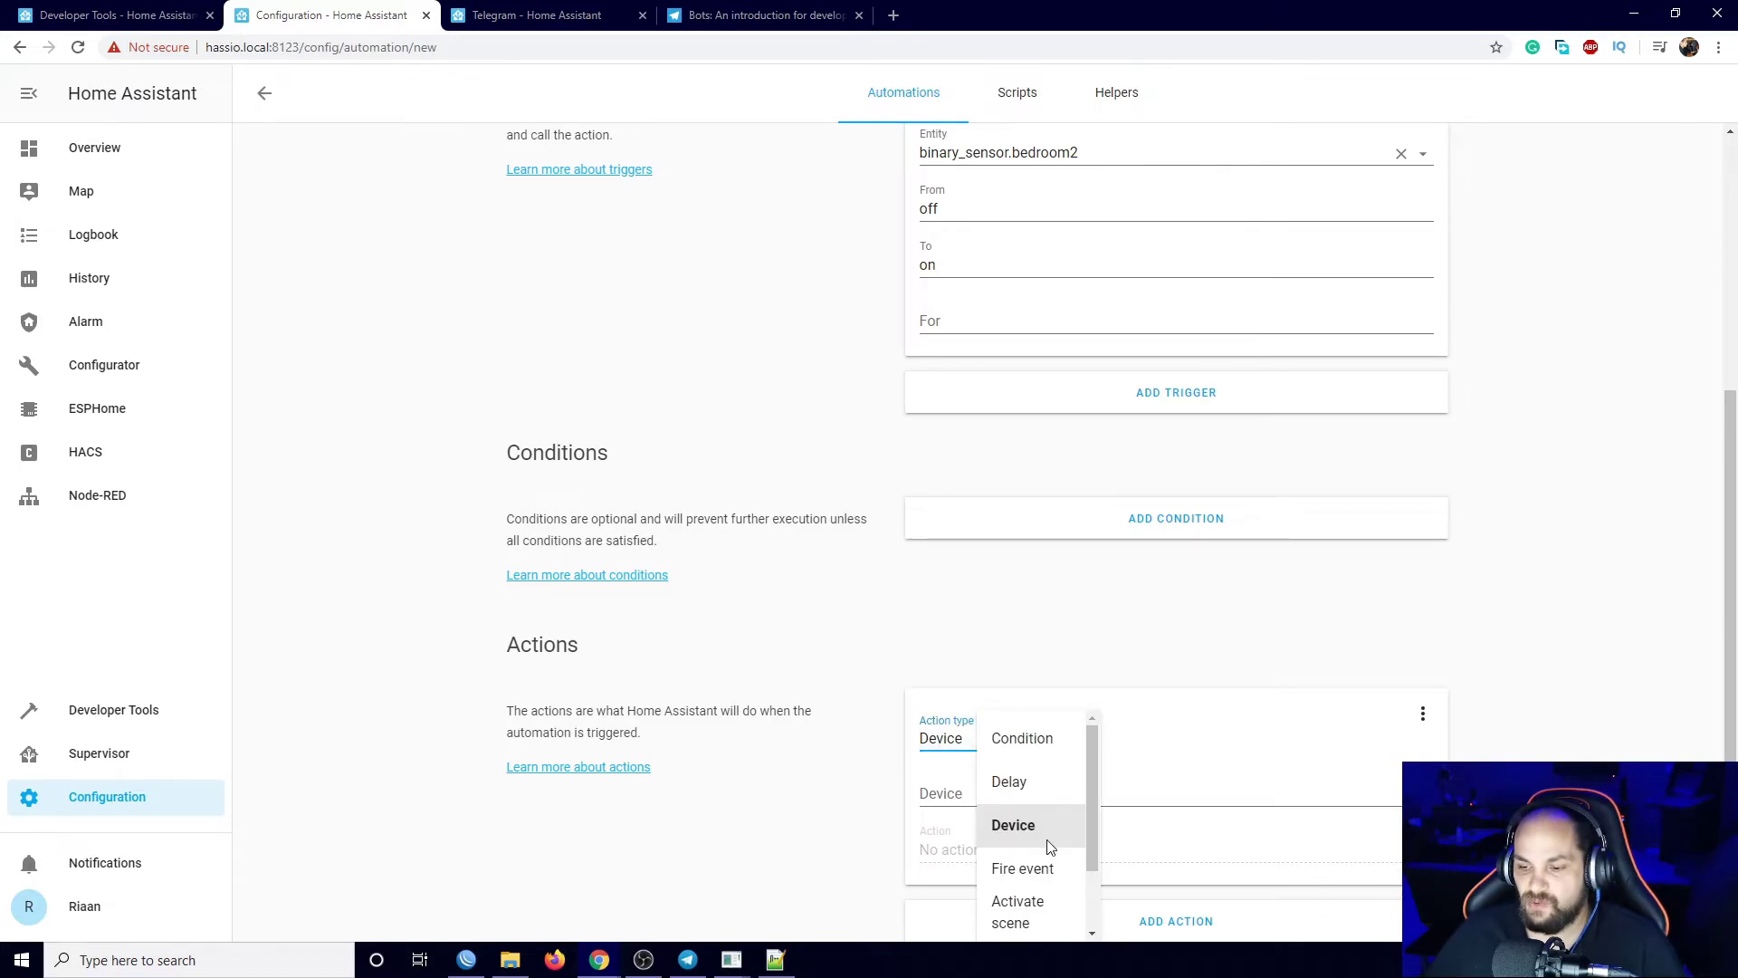
{"action": "scroll", "coordinate": [1049, 849], "scroll_direction": "down", "scroll_amount": 1}
{"action": "left_click", "coordinate": [1023, 869]}
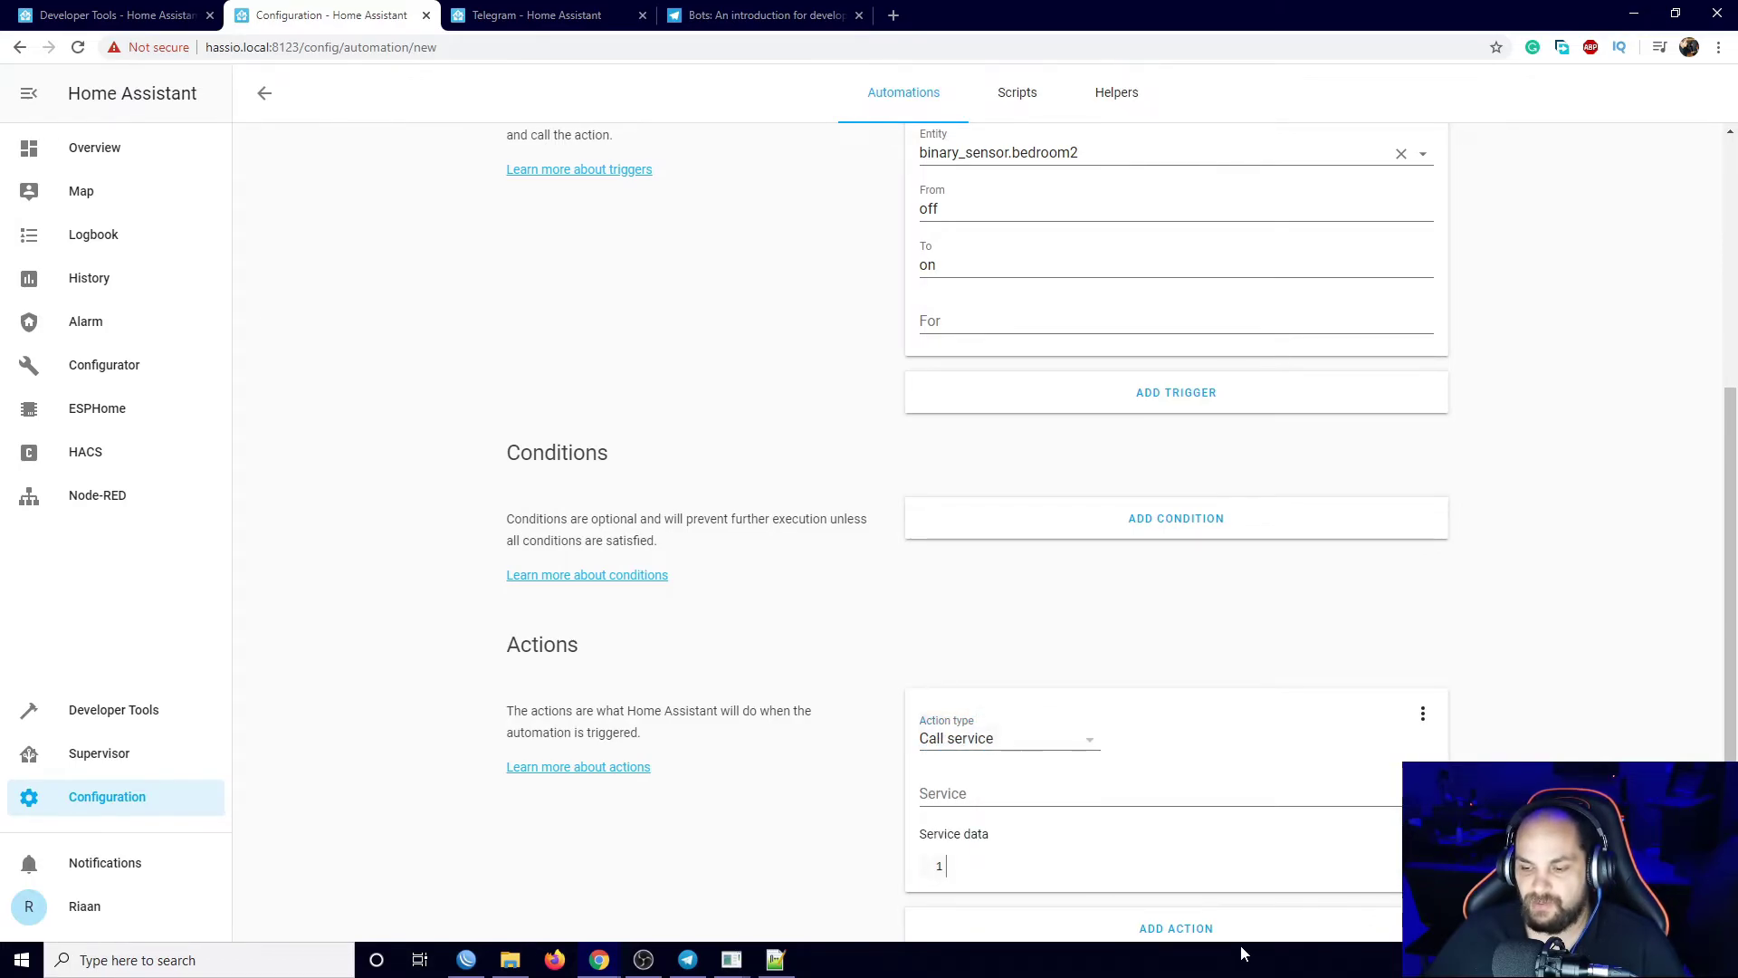
{"action": "left_click", "coordinate": [990, 794]}
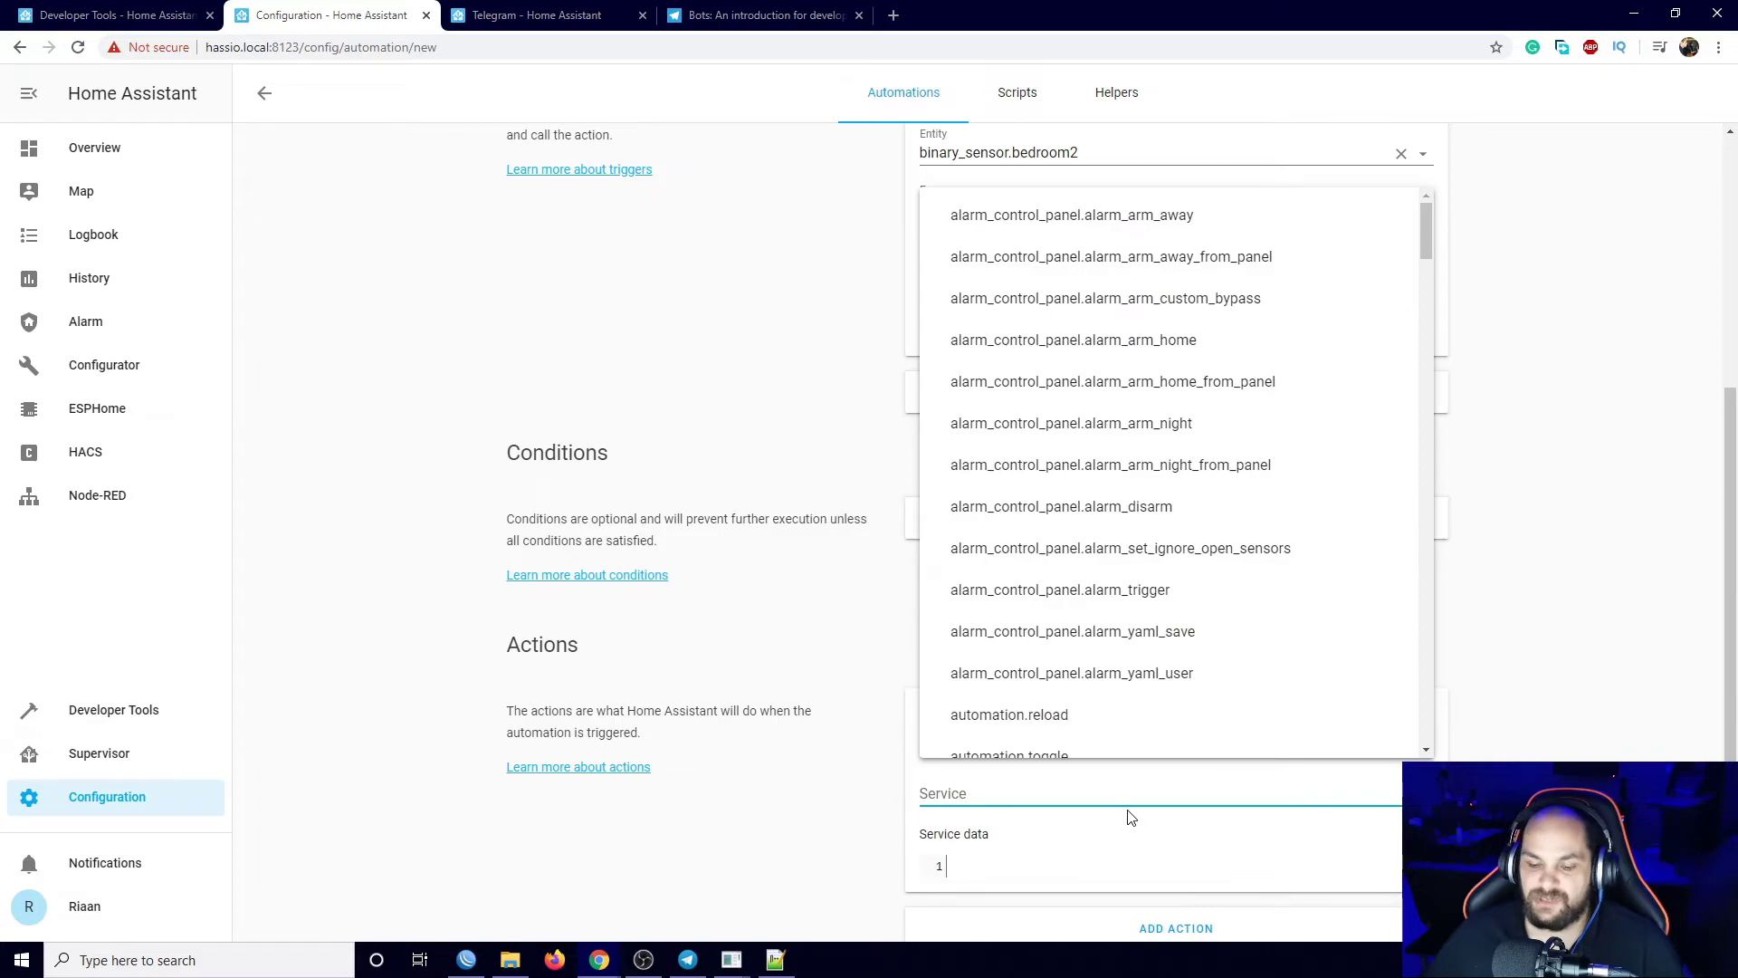
{"action": "type", "text": "te"}
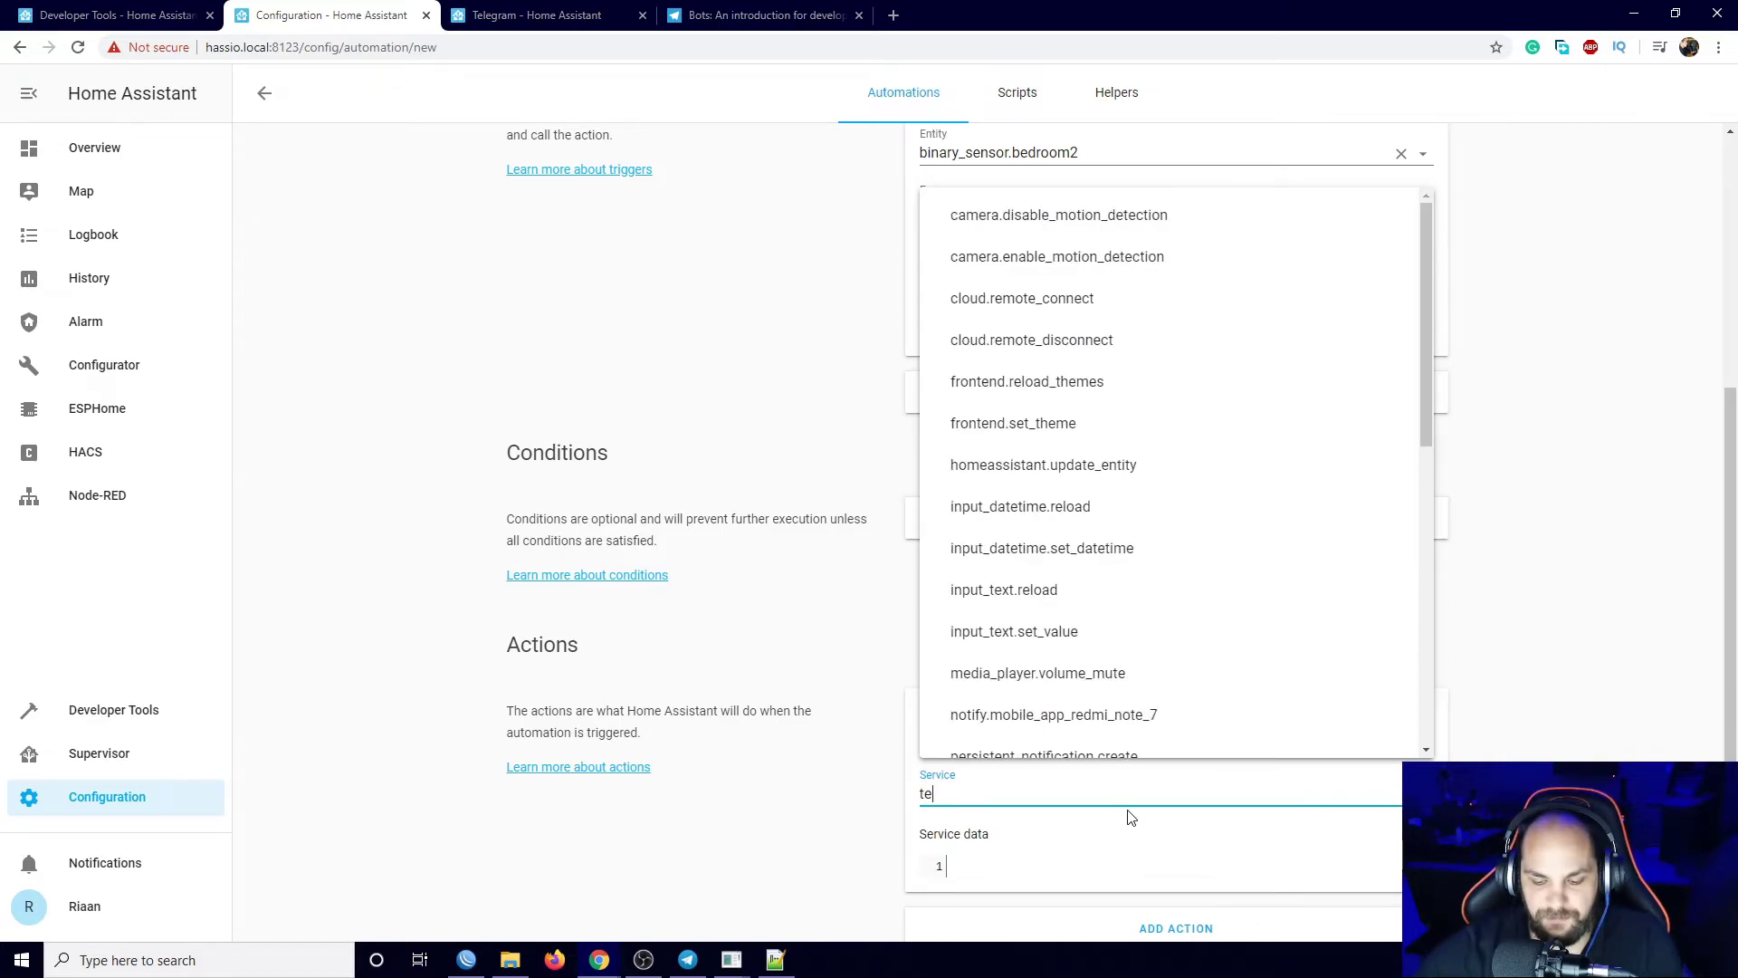
{"action": "type", "text": "le"}
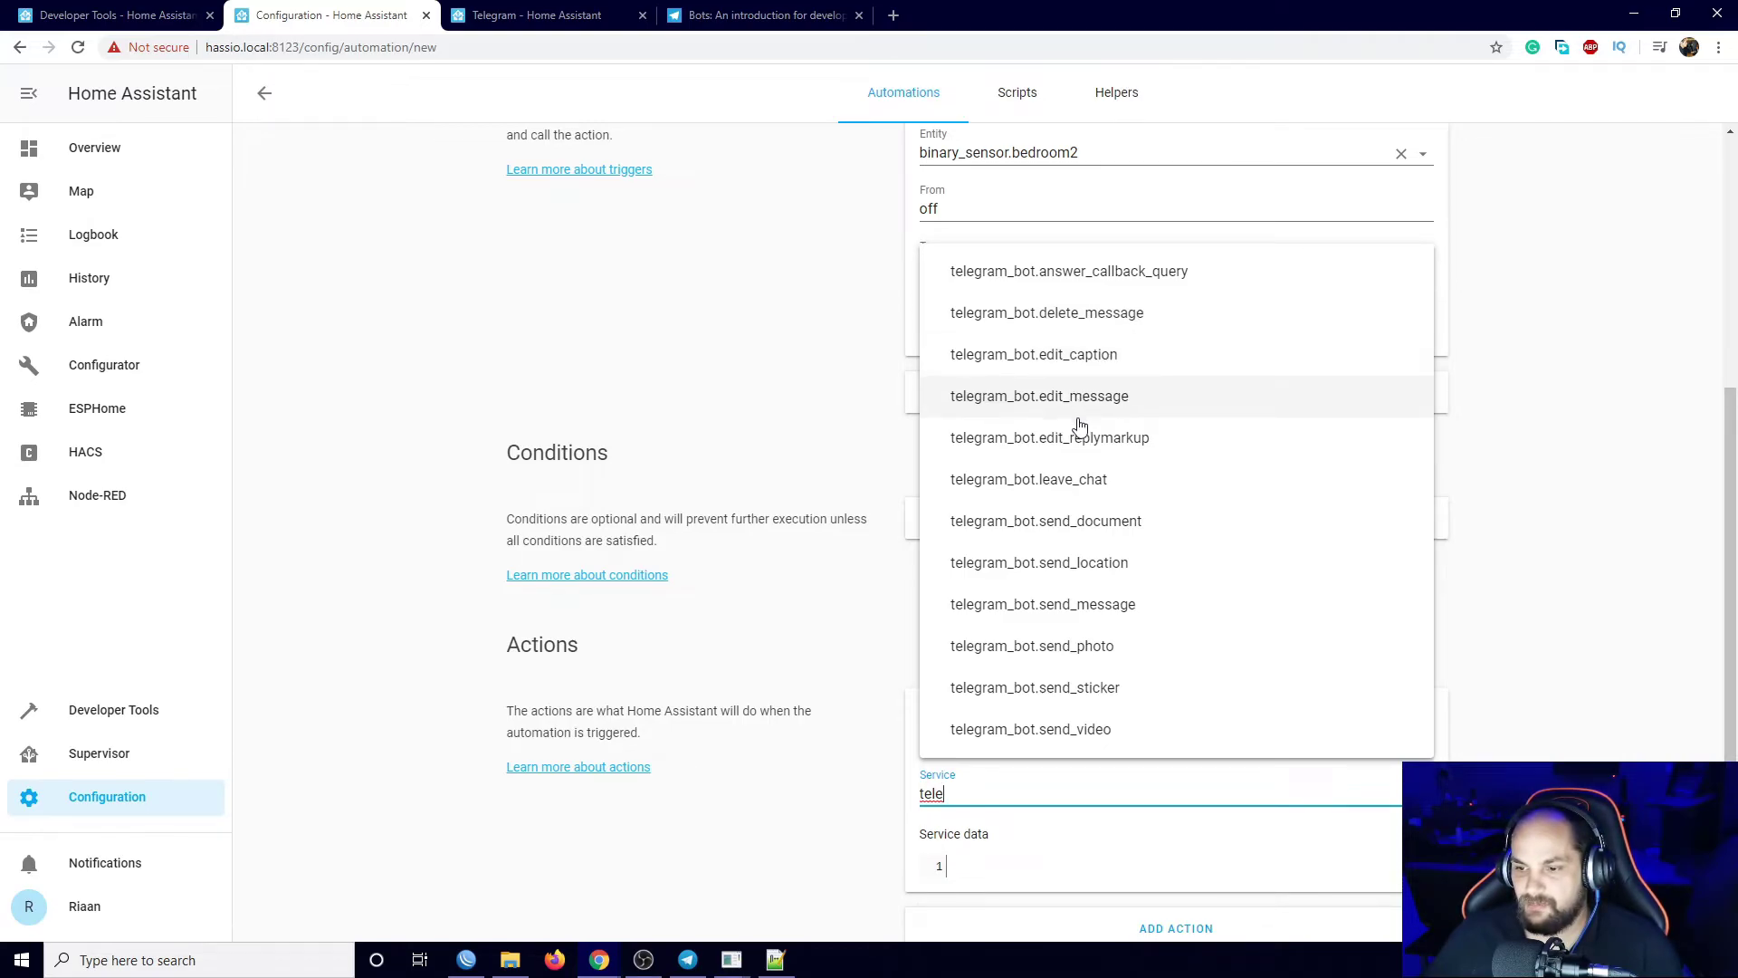
{"action": "left_click", "coordinate": [1104, 614]}
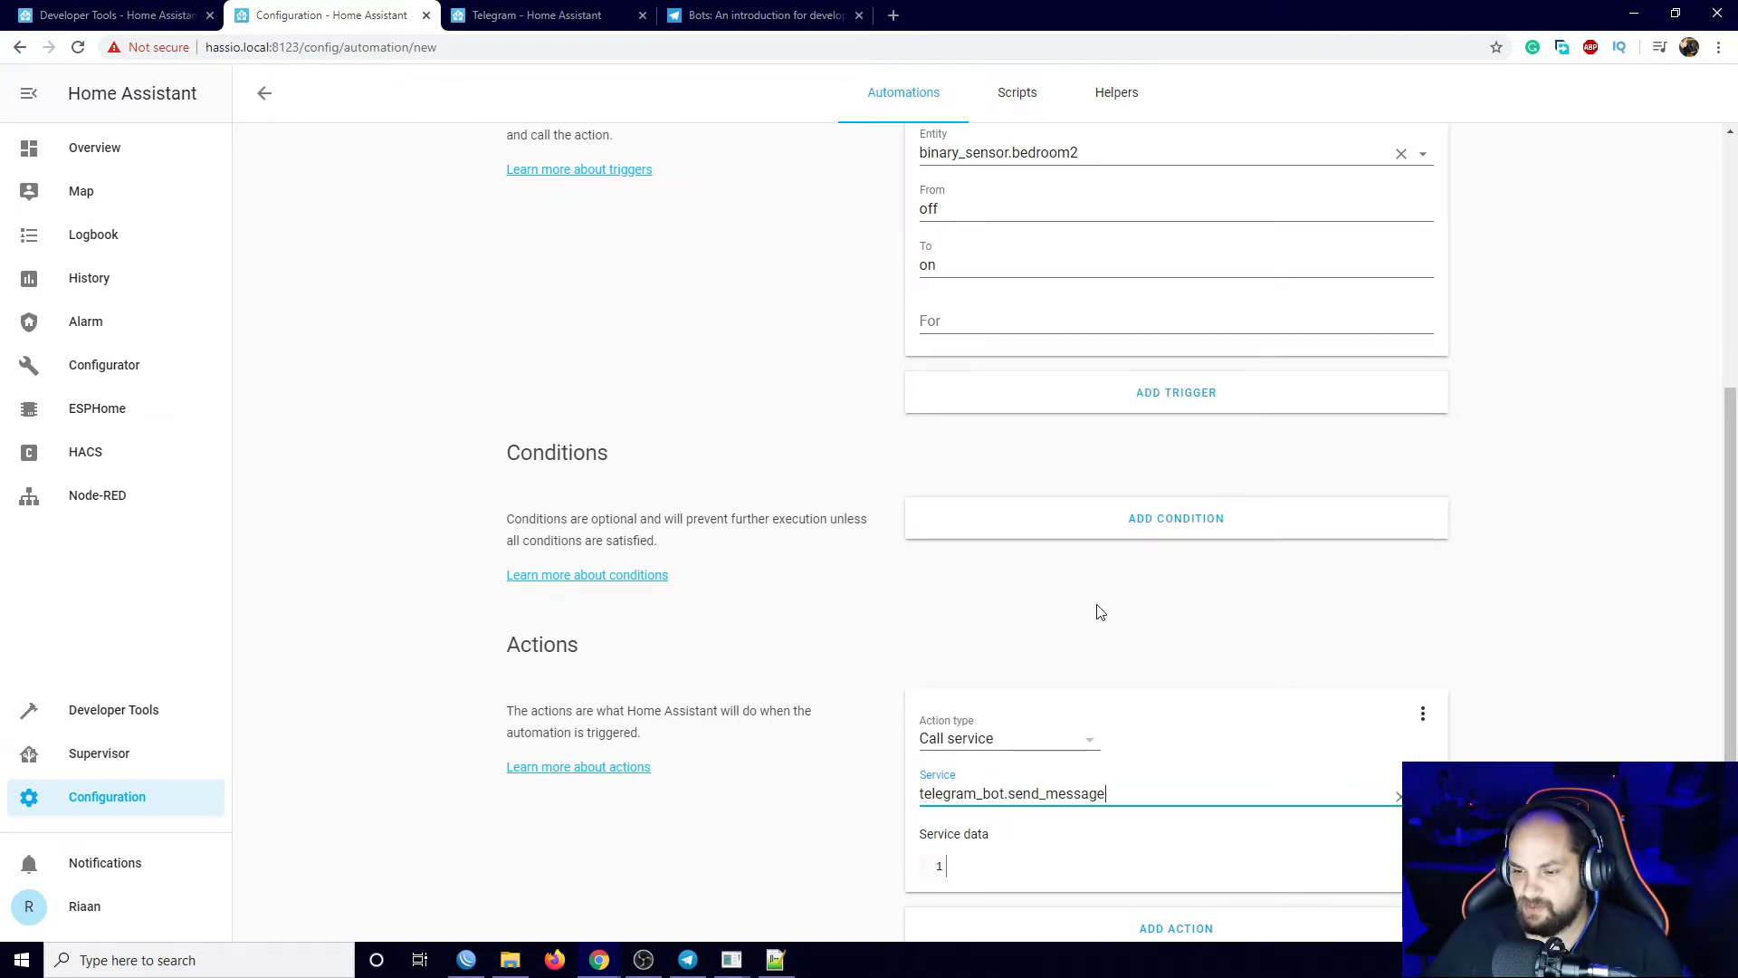
Paste the service data with message "The bedroom window is open" and title "window open" into the action.
{"action": "right_click", "coordinate": [1013, 867]}
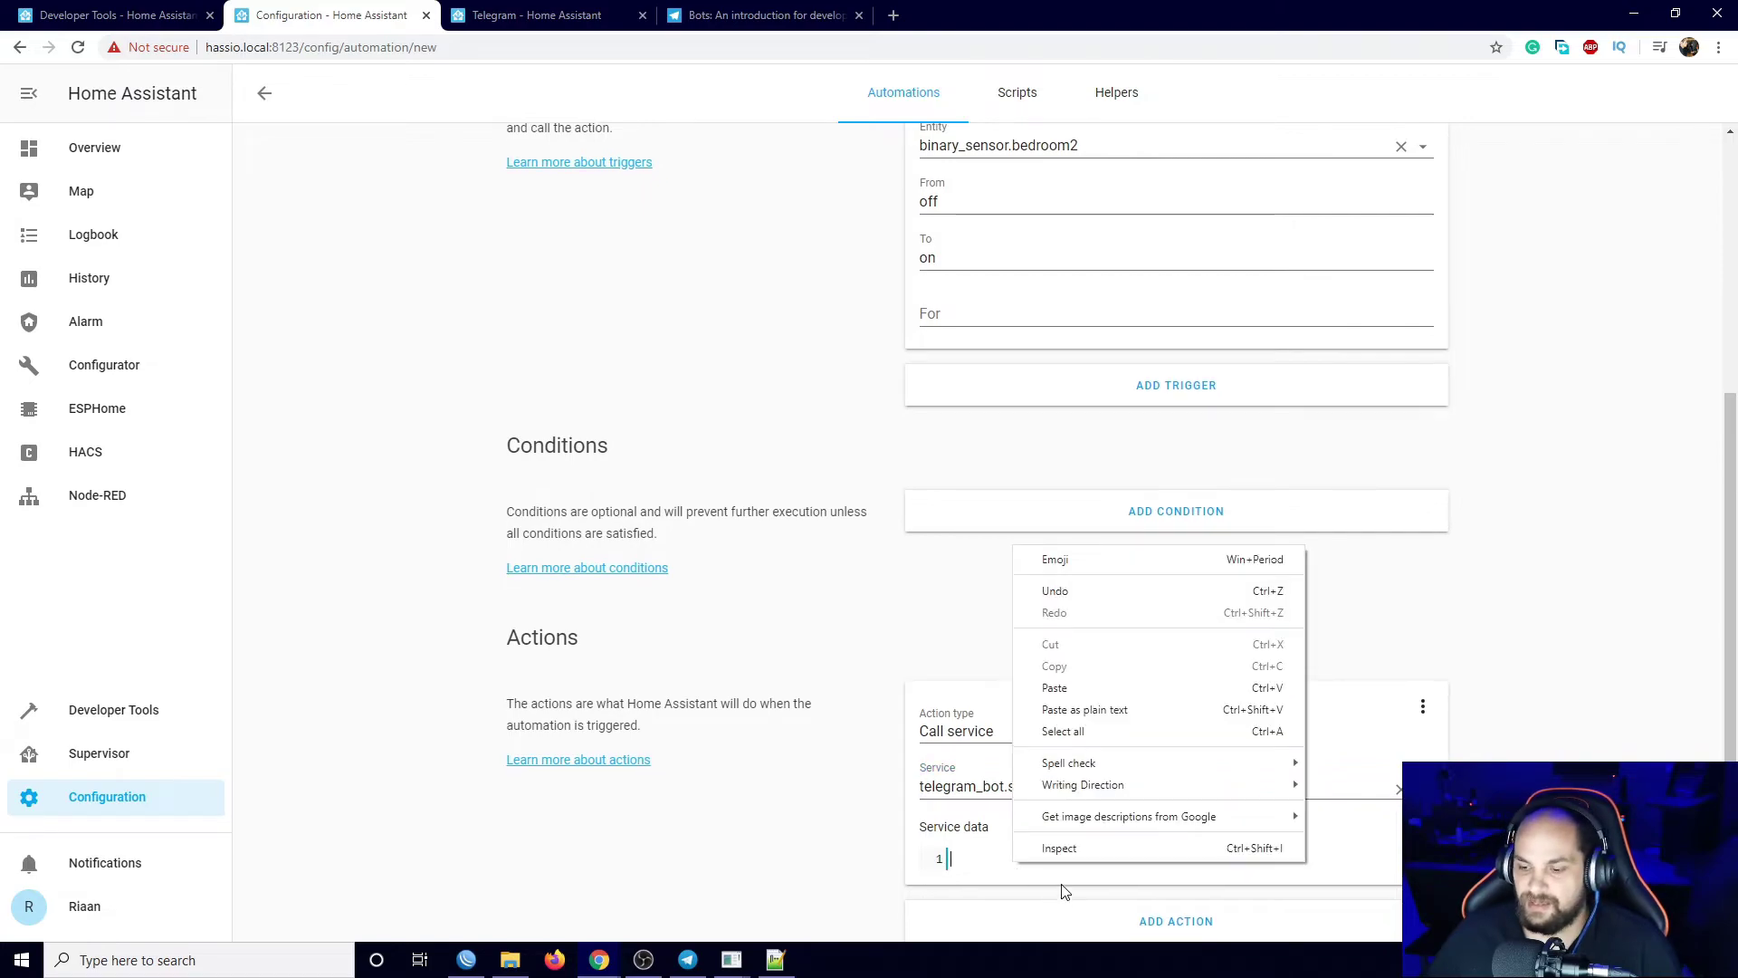
{"action": "left_click", "coordinate": [1109, 688]}
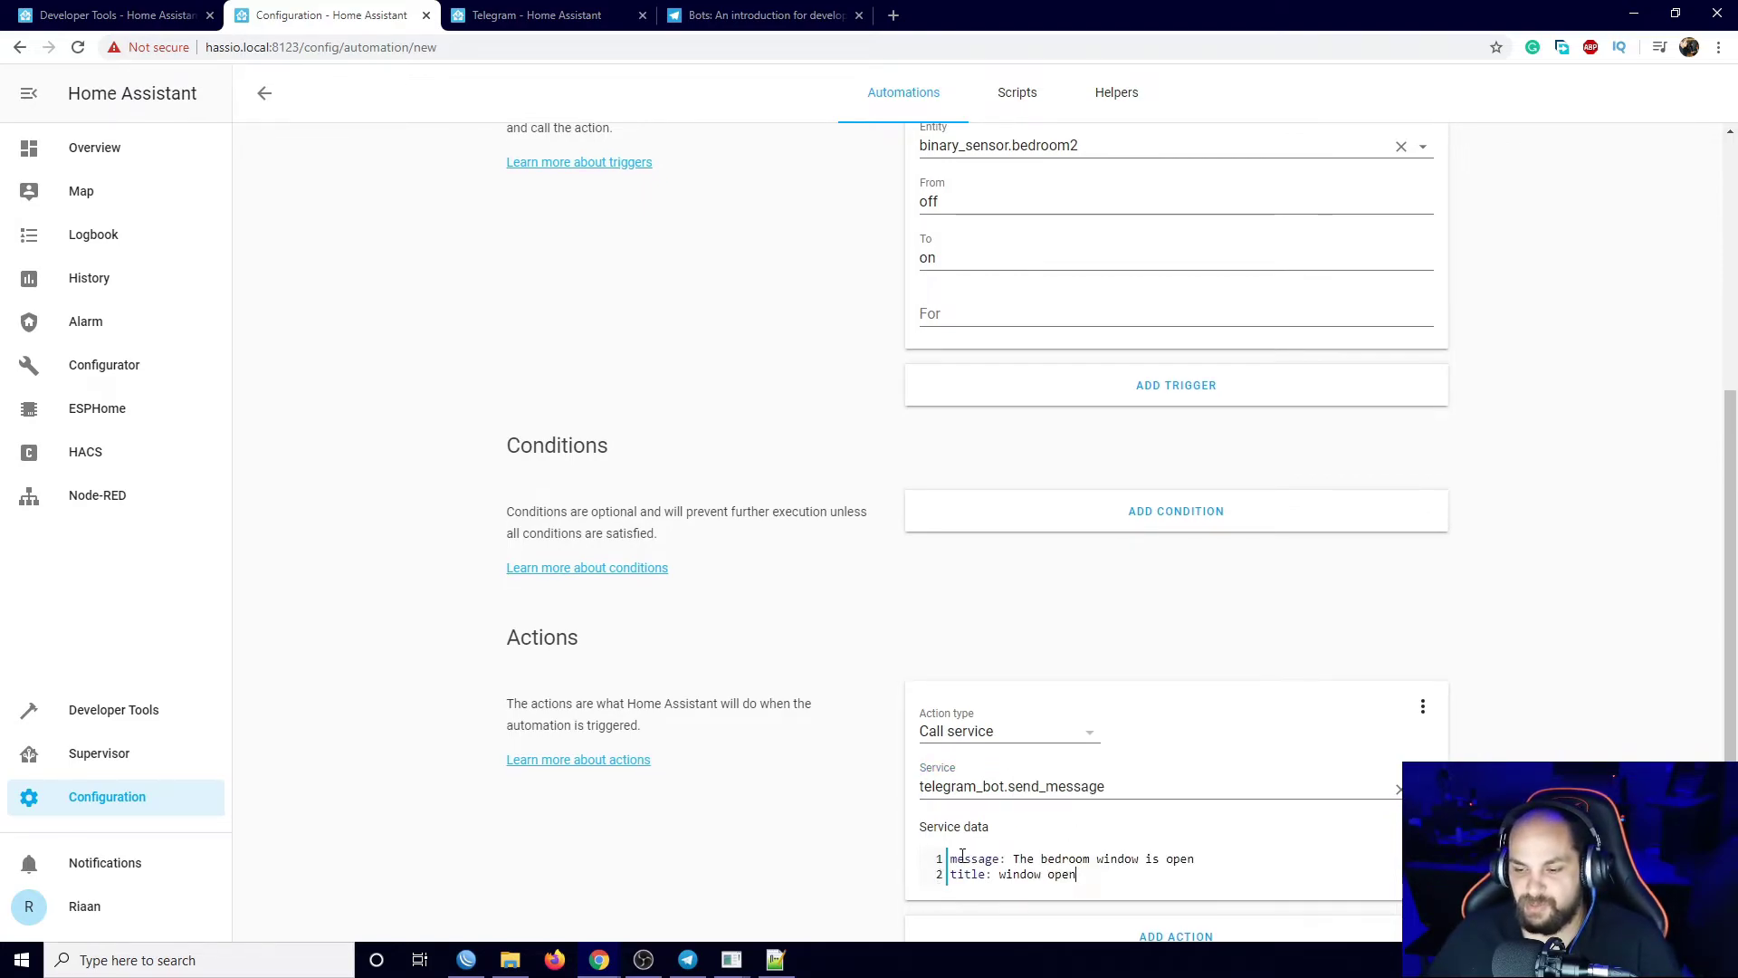
{"action": "mouse_move", "coordinate": [951, 855]}
{"action": "left_mouse_down"}
{"action": "mouse_move", "coordinate": [1153, 866]}
{"action": "mouse_move", "coordinate": [959, 876]}
{"action": "left_mouse_up"}
{"action": "left_click", "coordinate": [1016, 856]}
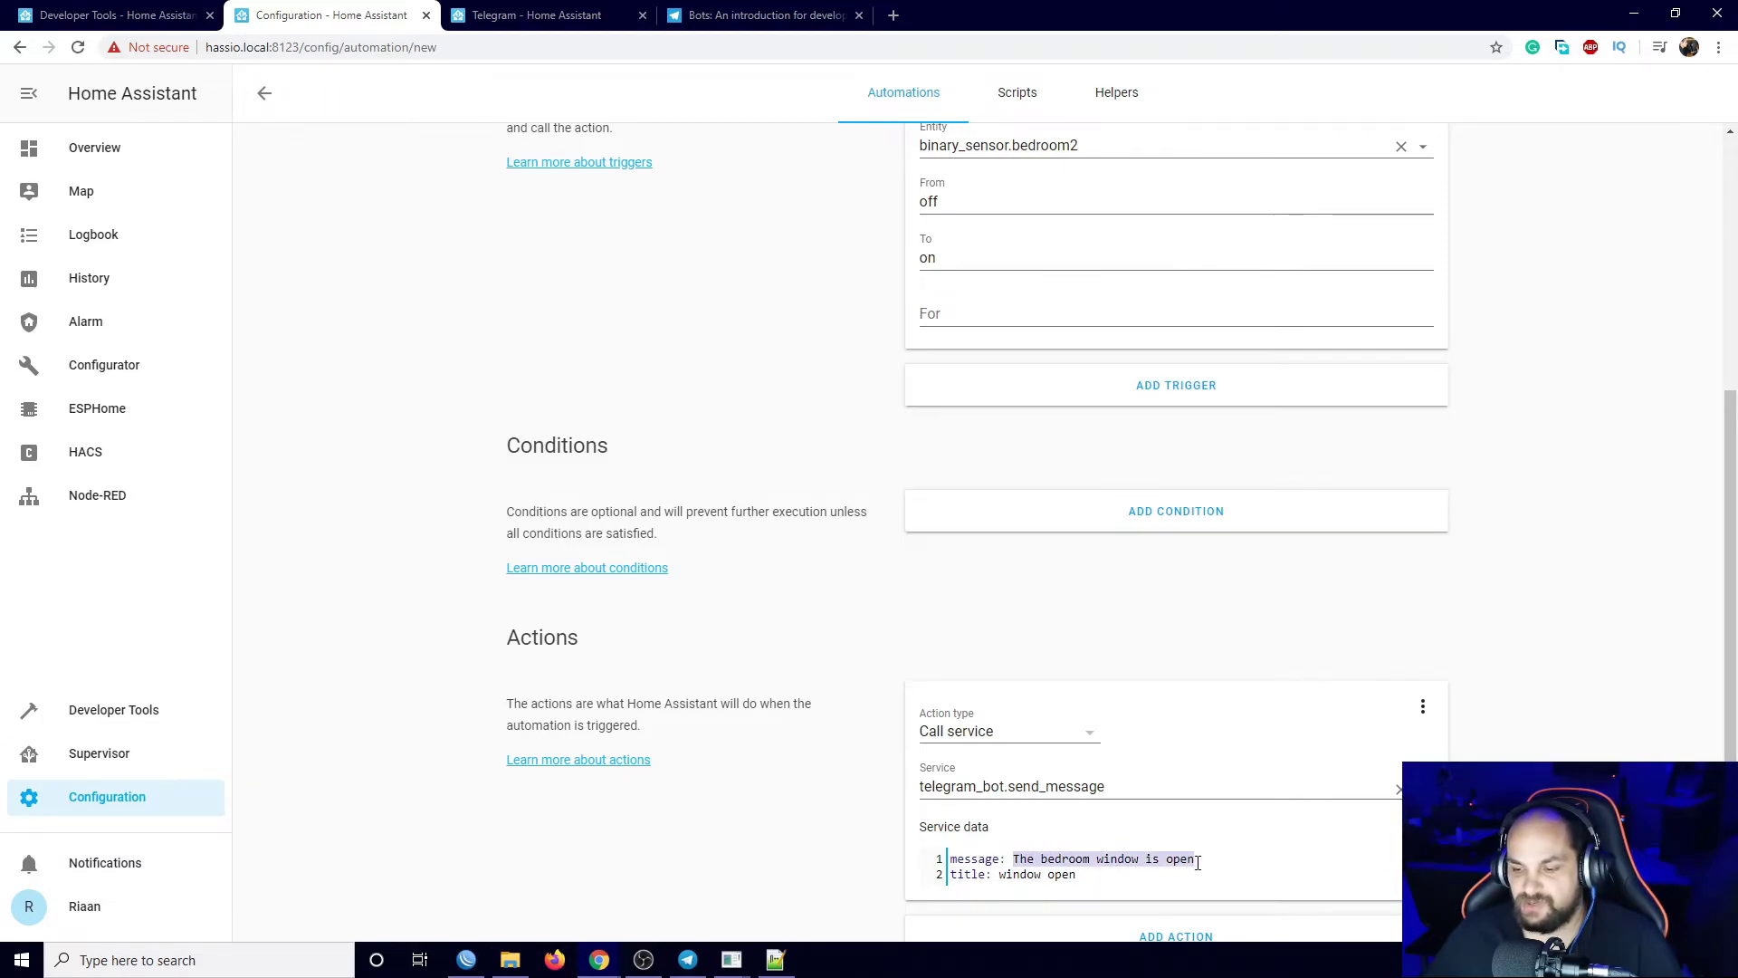
{"action": "left_click", "coordinate": [973, 858]}
{"action": "left_click_drag", "start_coordinate": [997, 874], "coordinate": [1078, 874]}
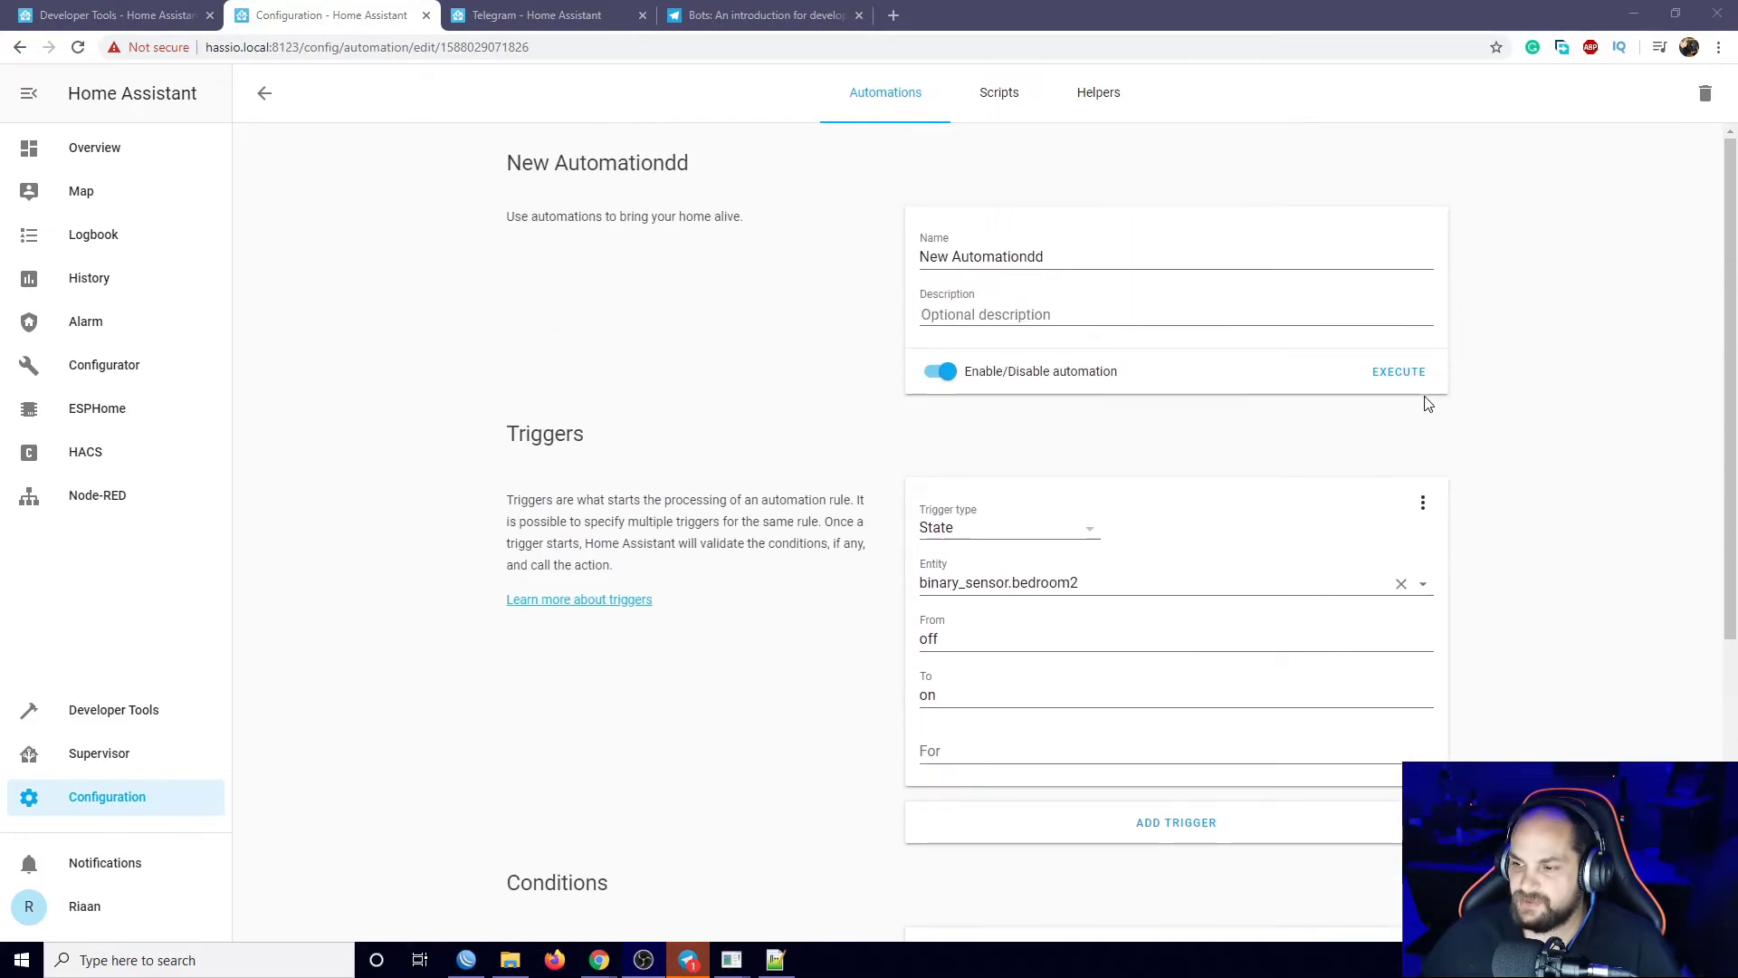
Execute the New Automationdd automation and check the aatest chat in Telegram for the window notification.
{"action": "left_click", "coordinate": [1415, 373]}
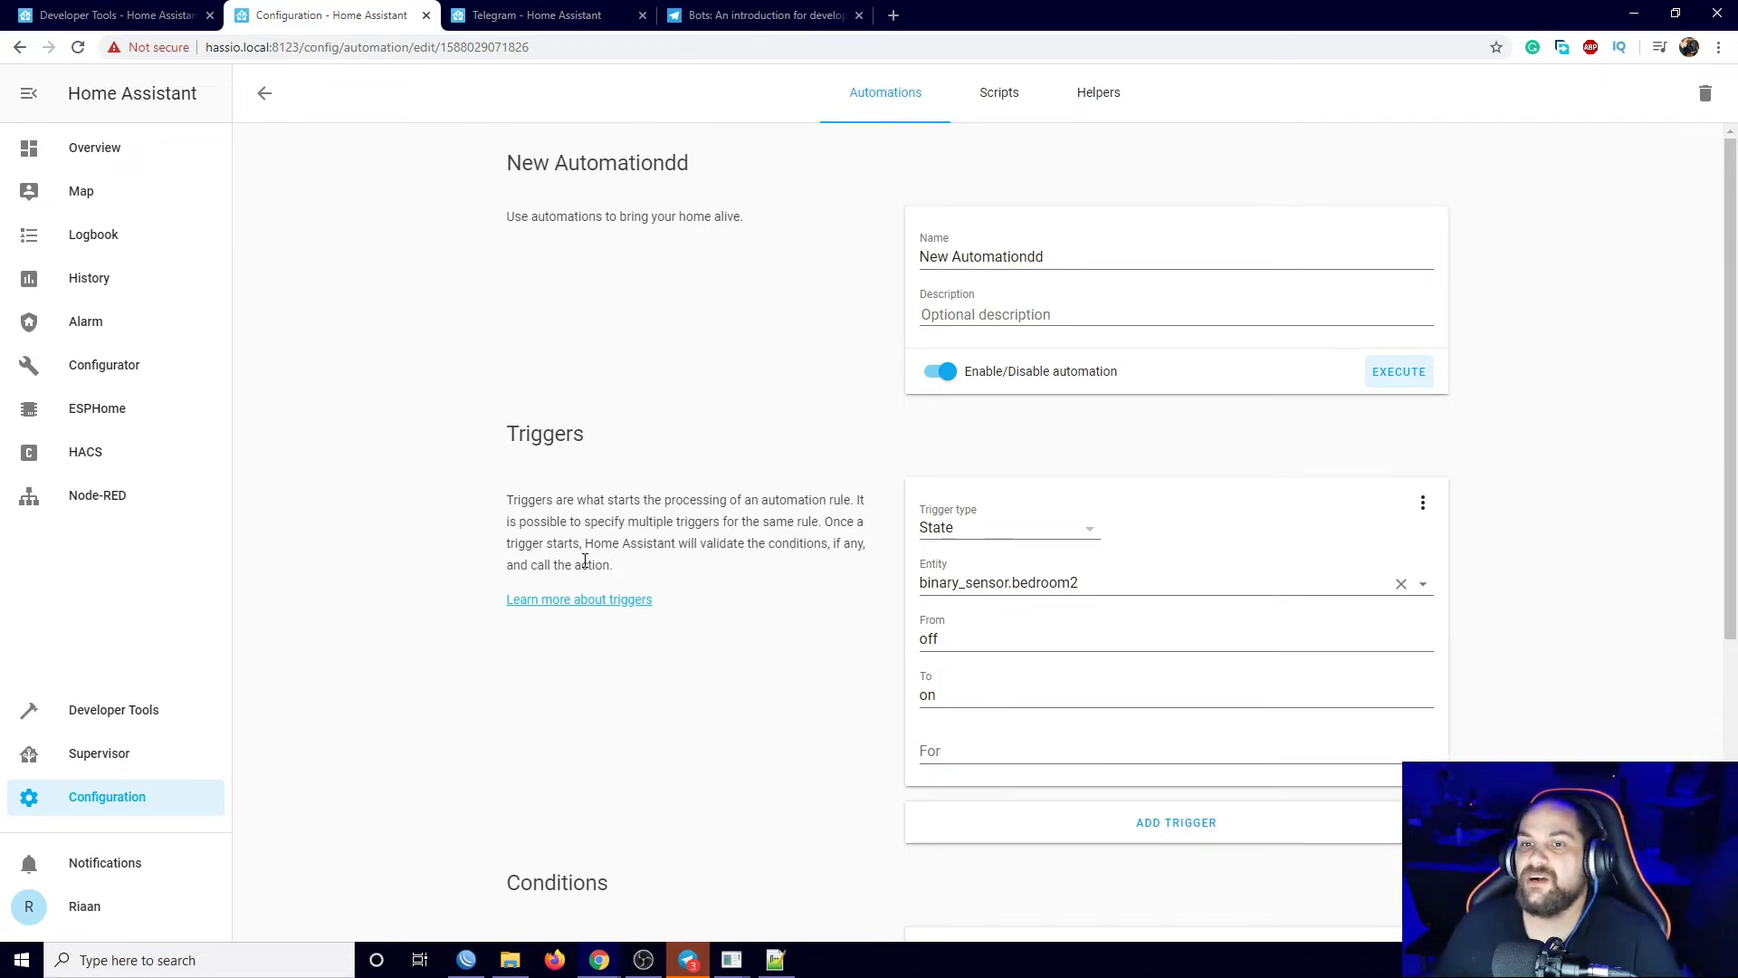
{"action": "left_click", "coordinate": [688, 959]}
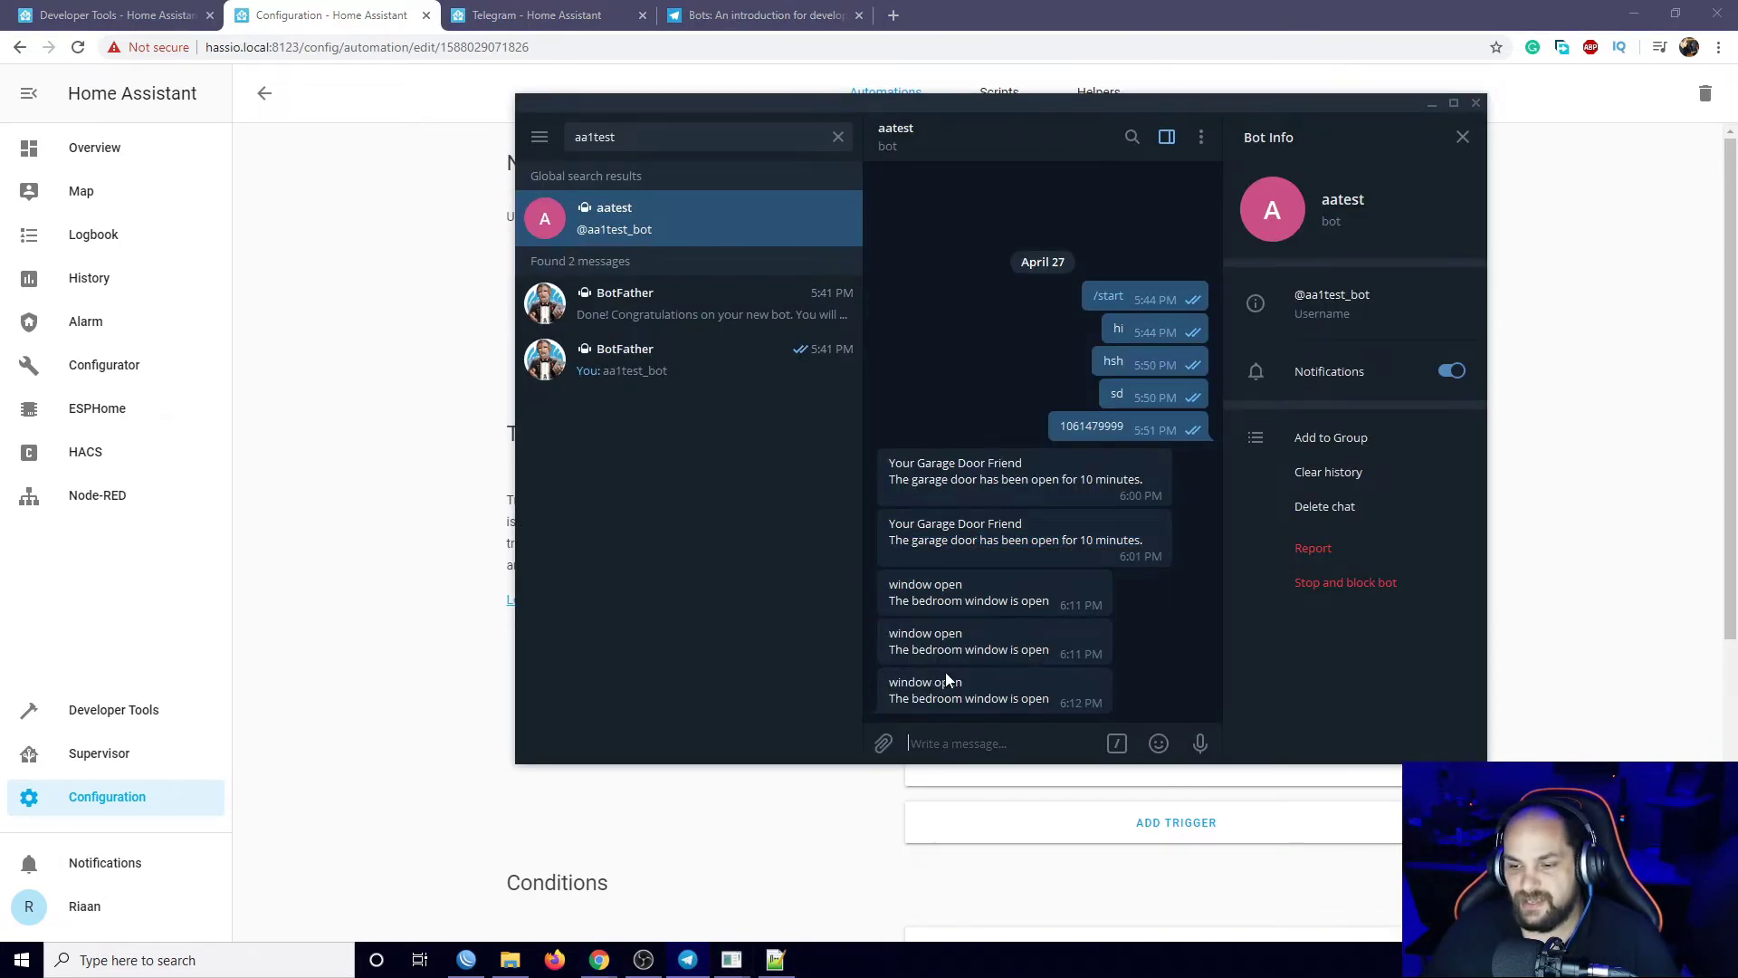
{"action": "left_click", "coordinate": [594, 688]}
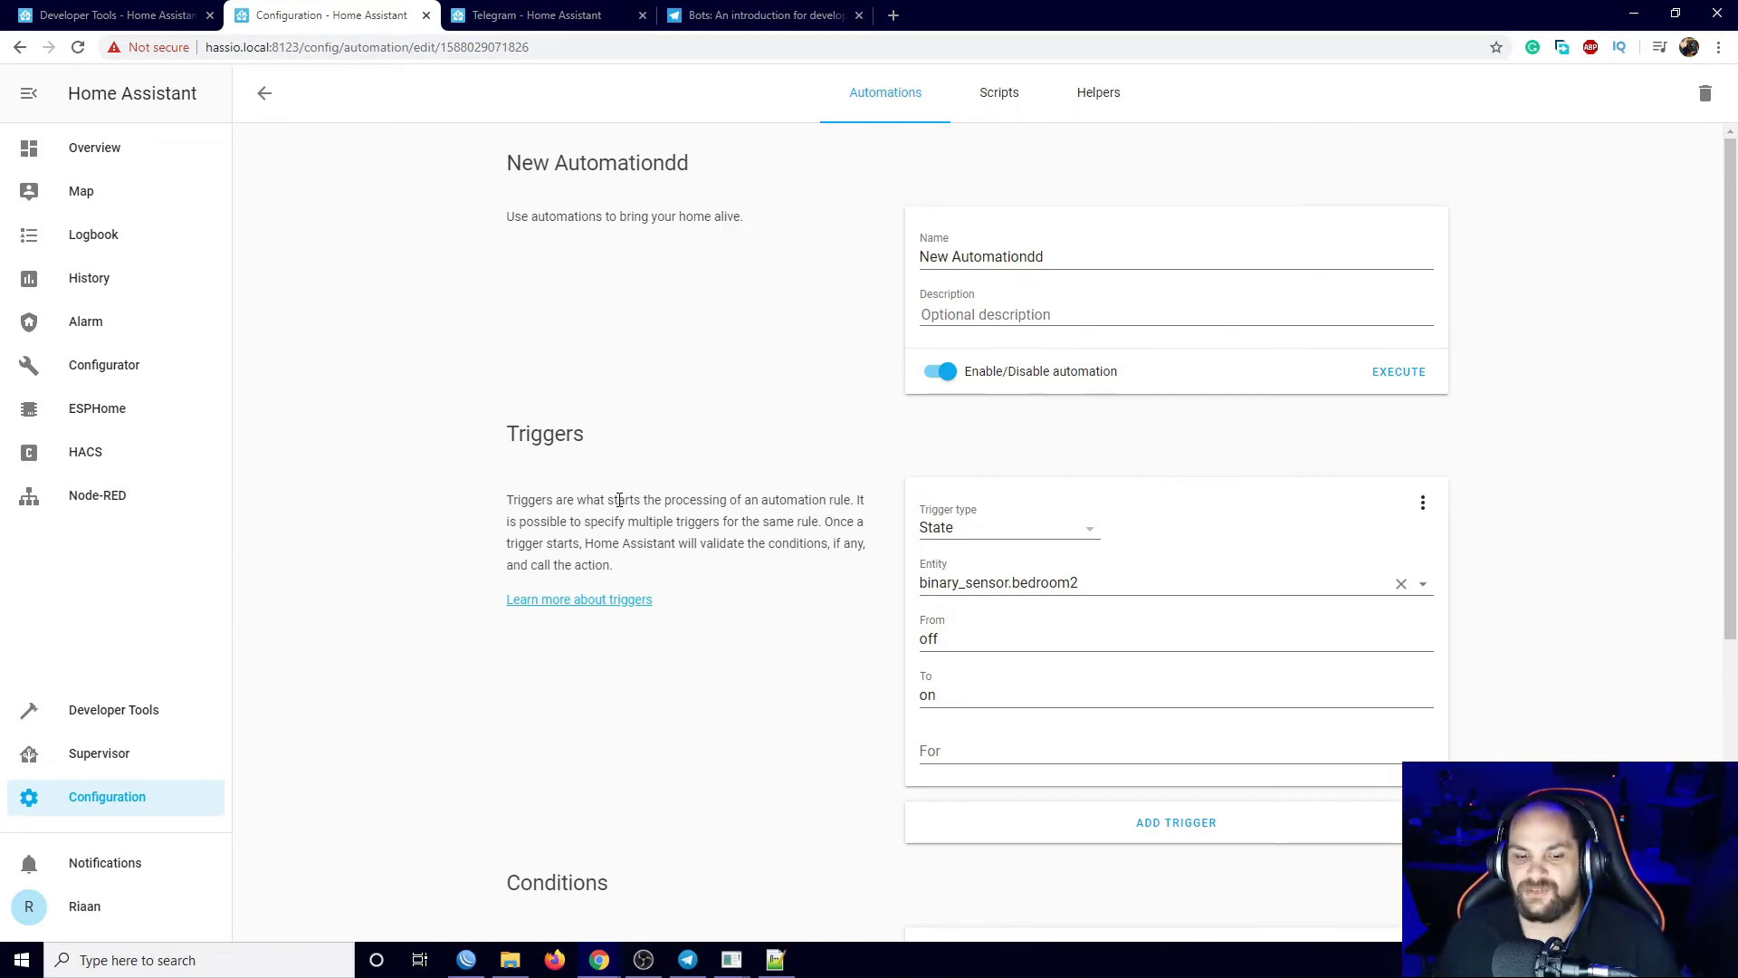
Open the existing Alarm Trigger automation from the automations list and examine its trigger and actions.
{"action": "left_click", "coordinate": [116, 803]}
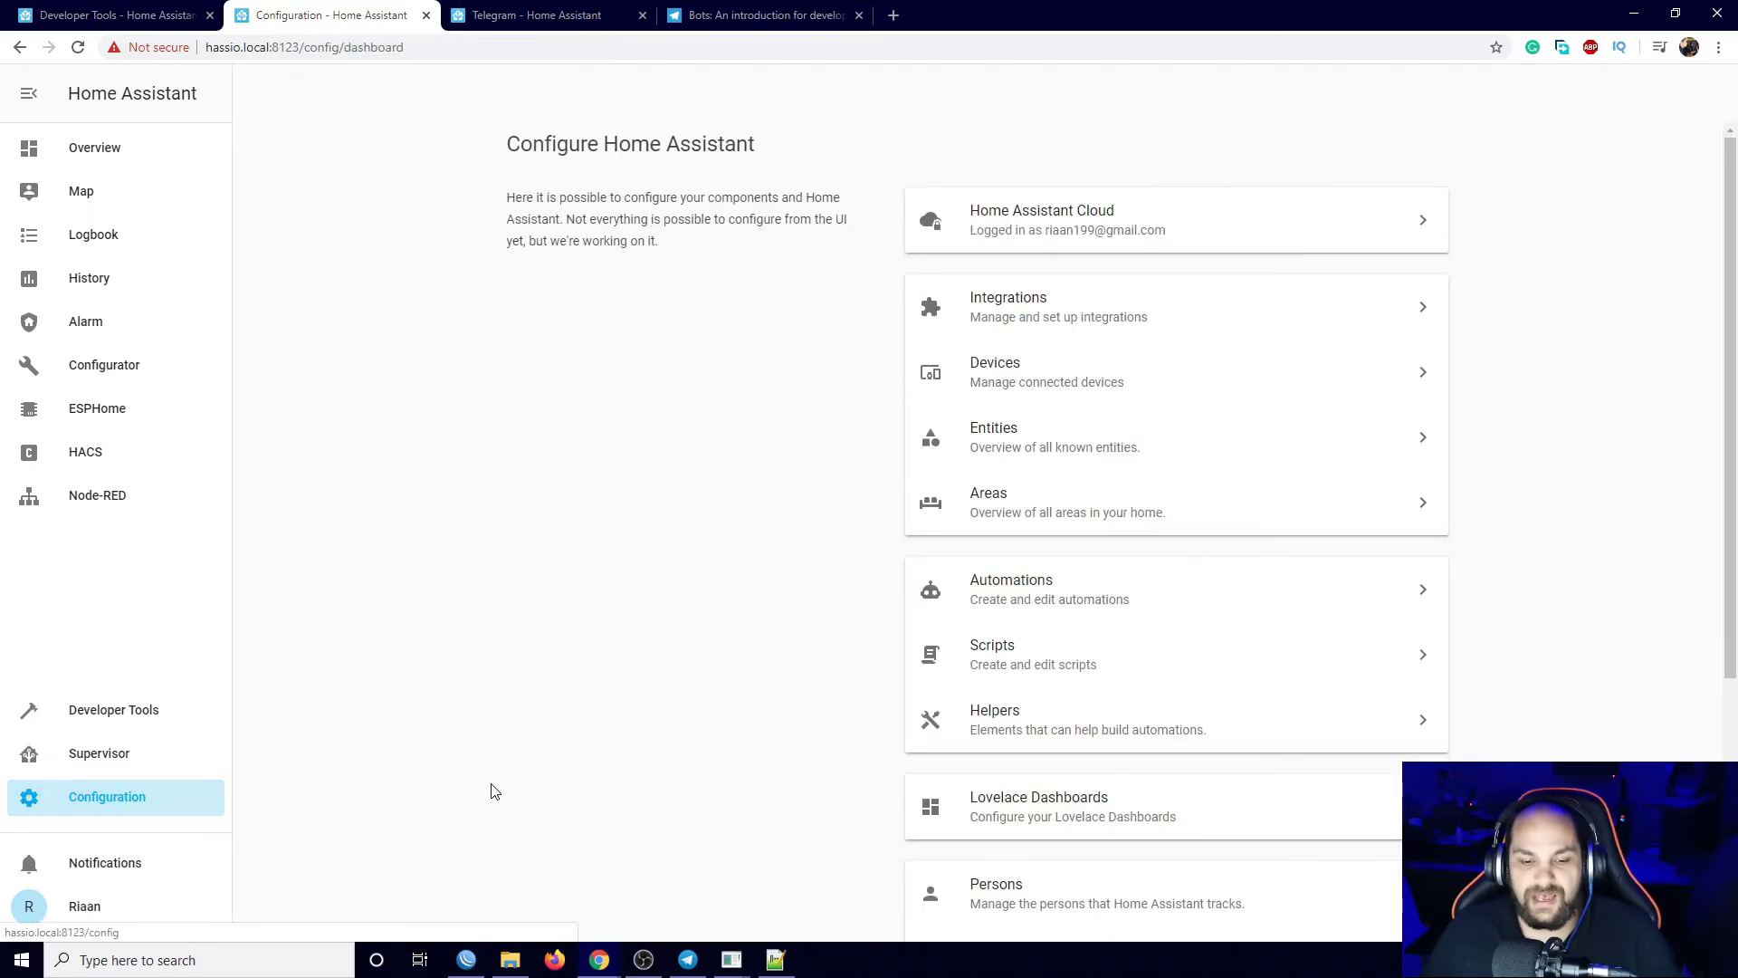
{"action": "scroll", "coordinate": [1164, 715], "scroll_direction": "down", "scroll_amount": 4}
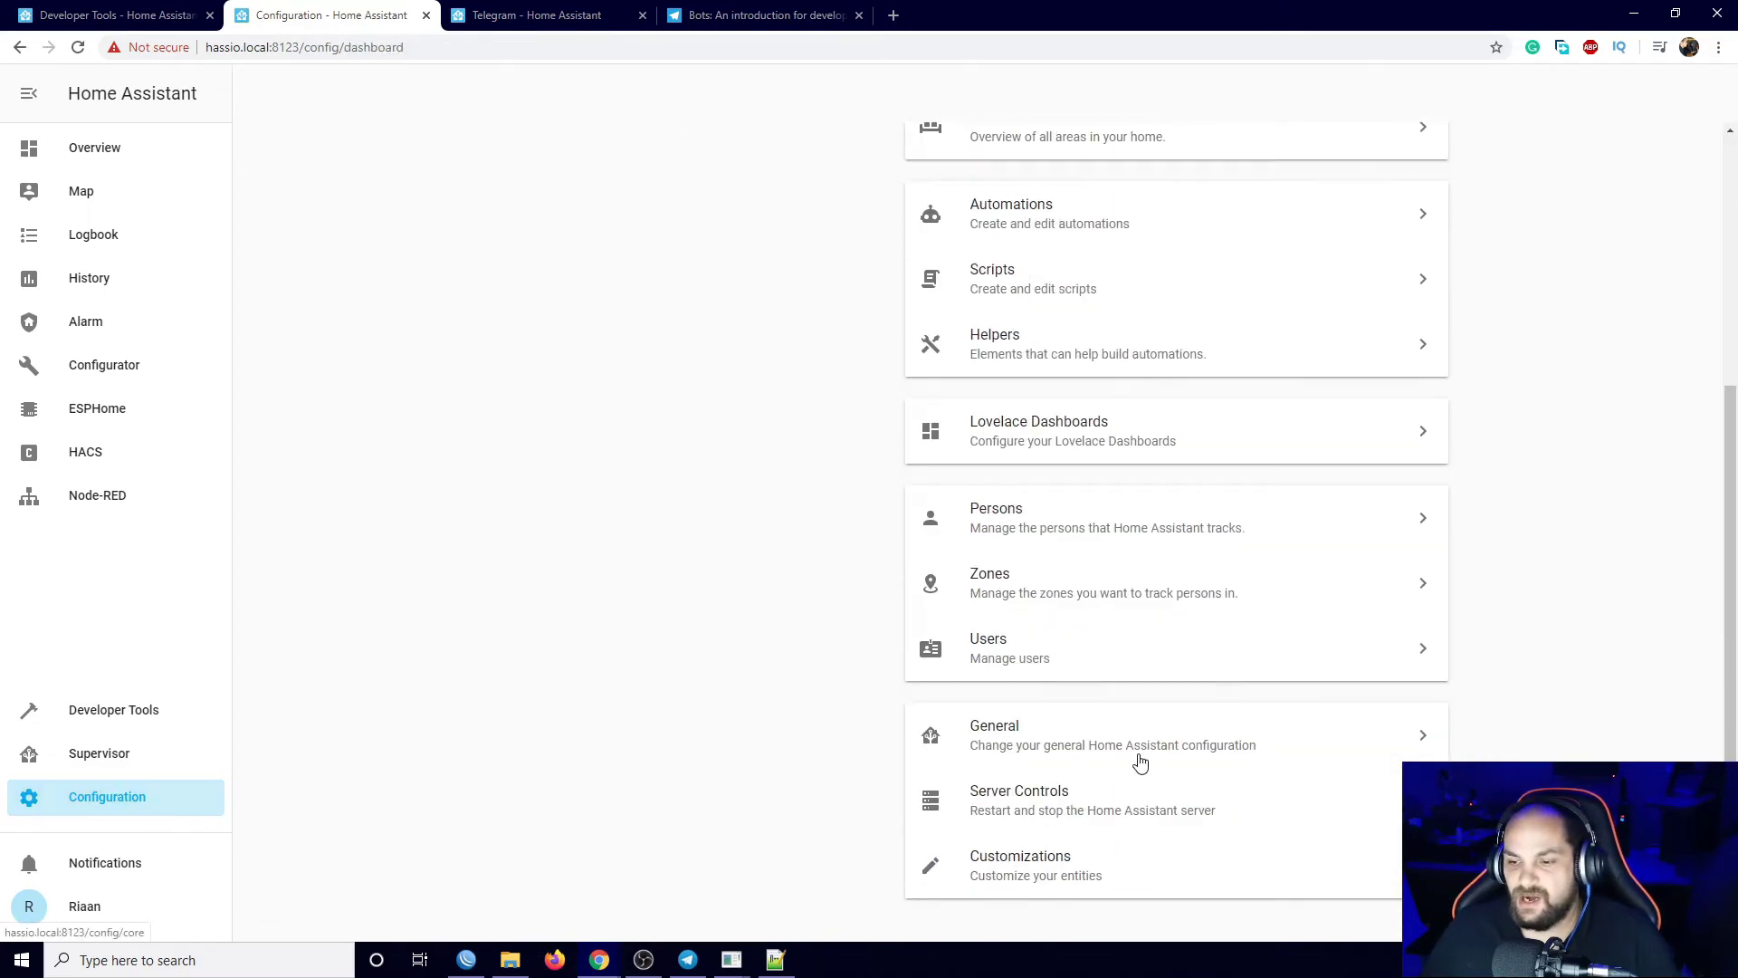
{"action": "scroll", "coordinate": [1136, 758], "scroll_direction": "up", "scroll_amount": 4}
{"action": "left_click", "coordinate": [1011, 589]}
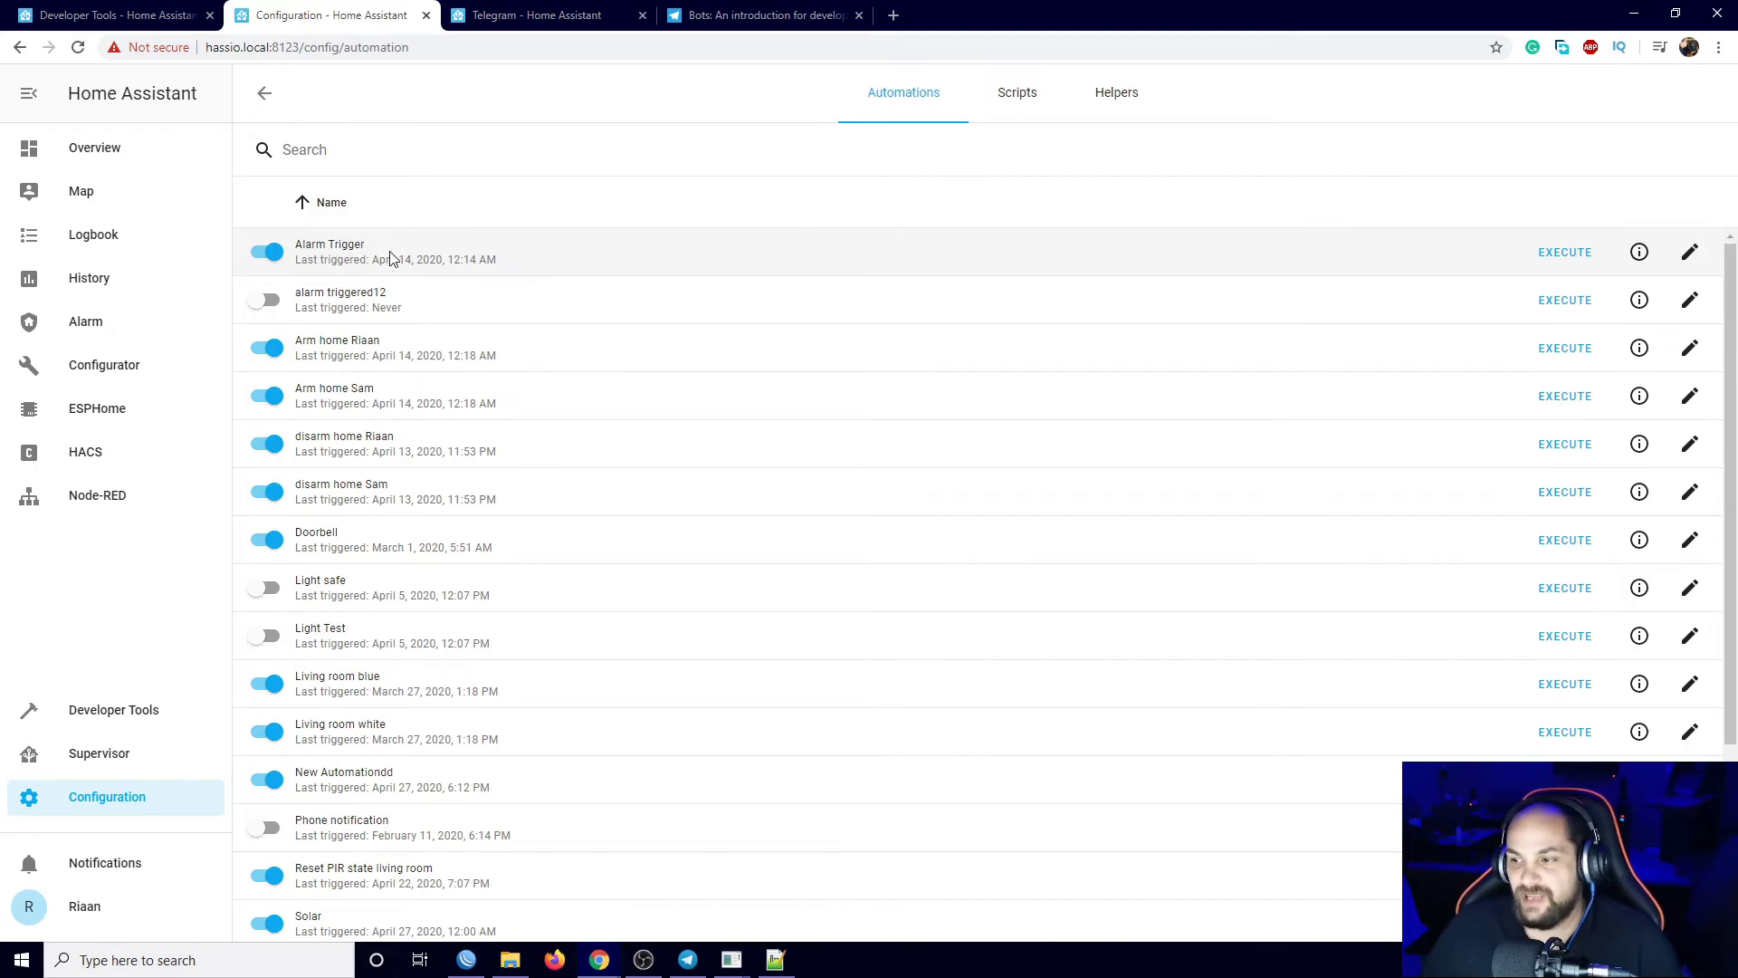
{"action": "left_click", "coordinate": [1690, 256]}
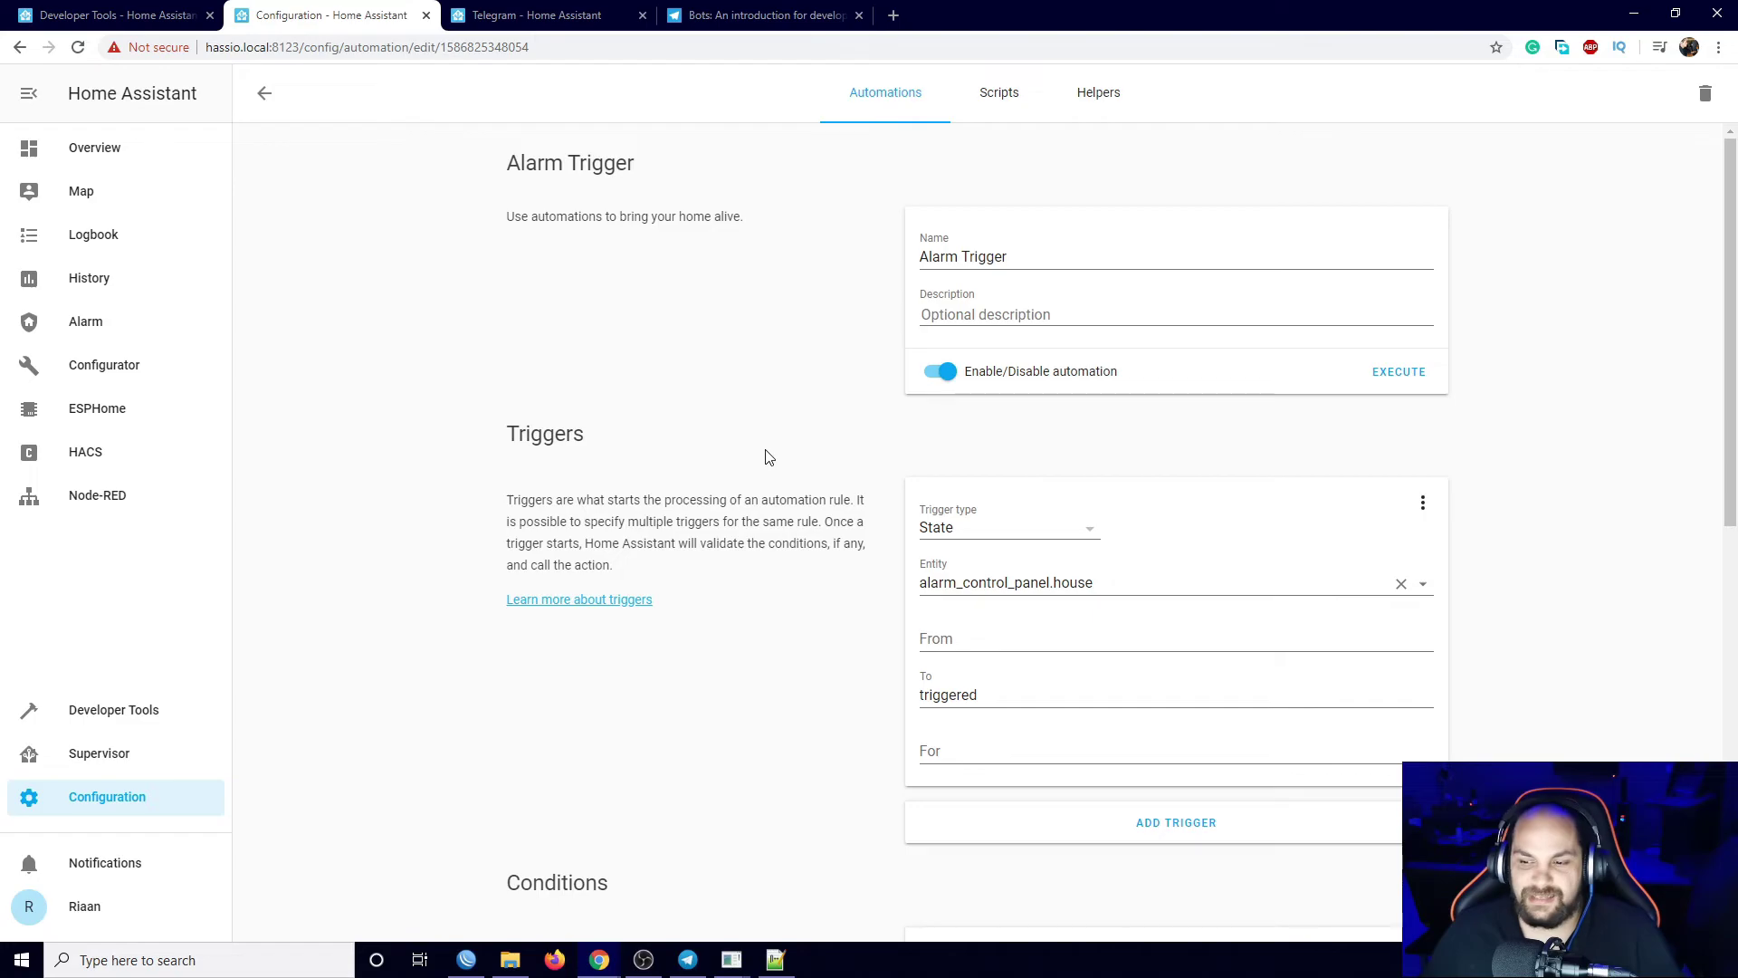
{"action": "scroll", "coordinate": [791, 454], "scroll_direction": "down", "scroll_amount": 9}
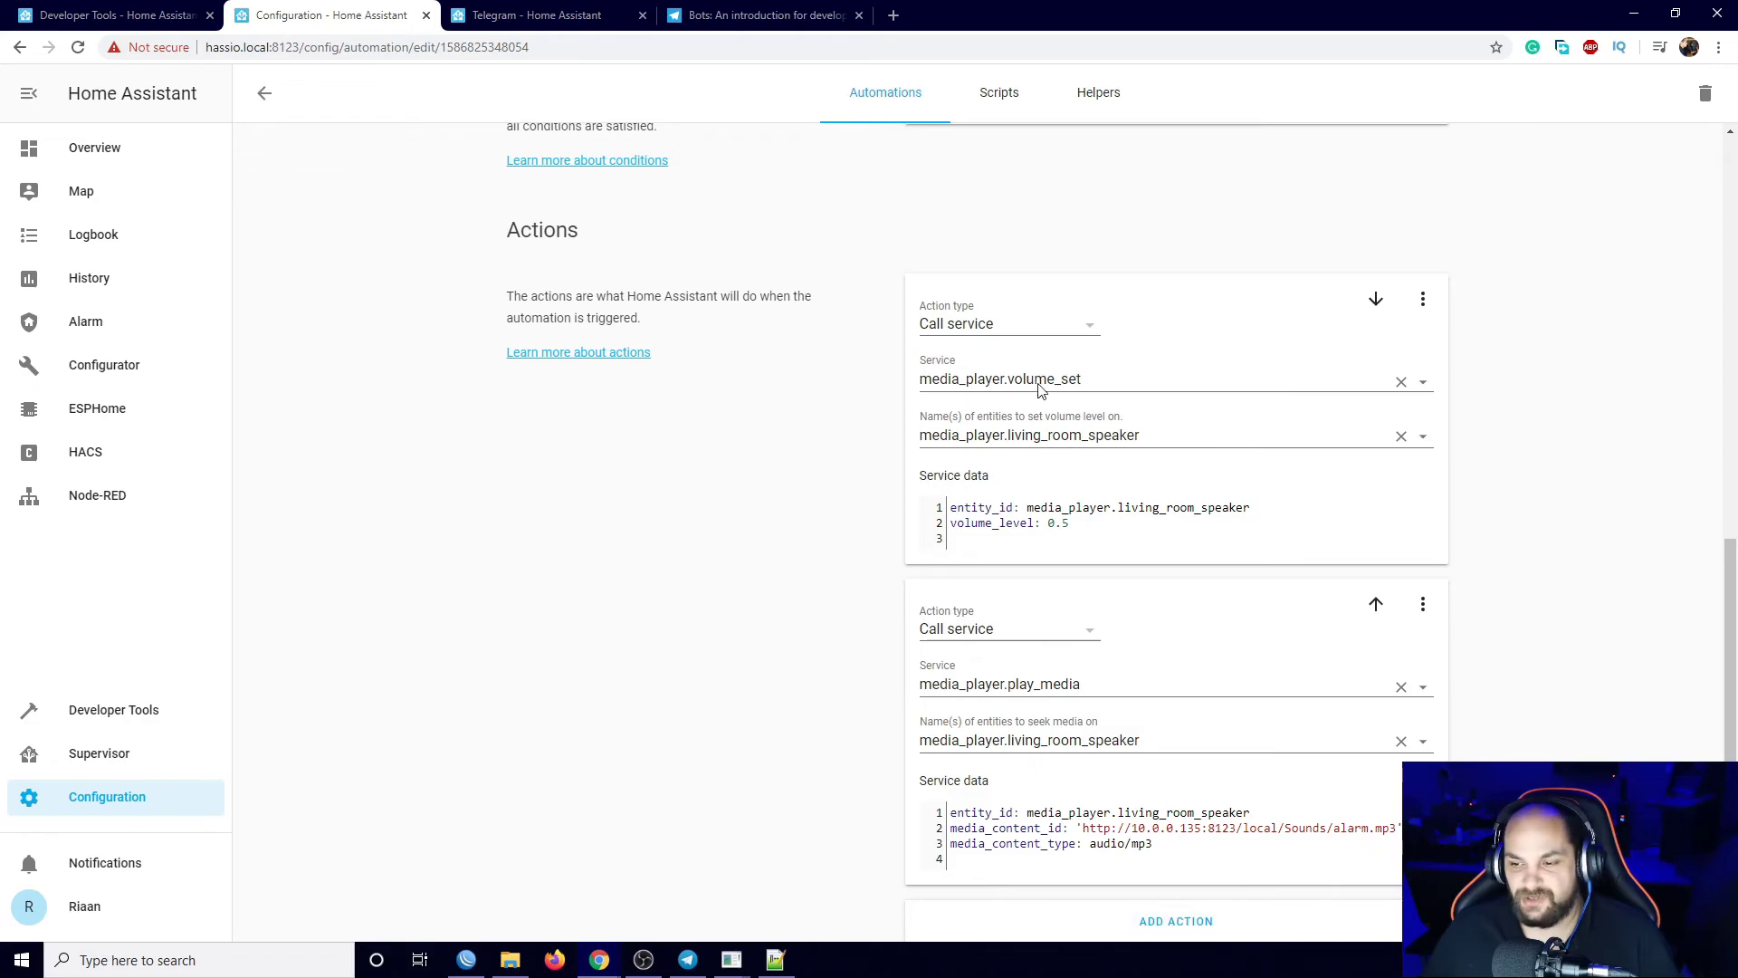
Add a third action to the Alarm Trigger automation that calls the telegram_bot.send_message service.
{"action": "left_click", "coordinate": [1176, 921]}
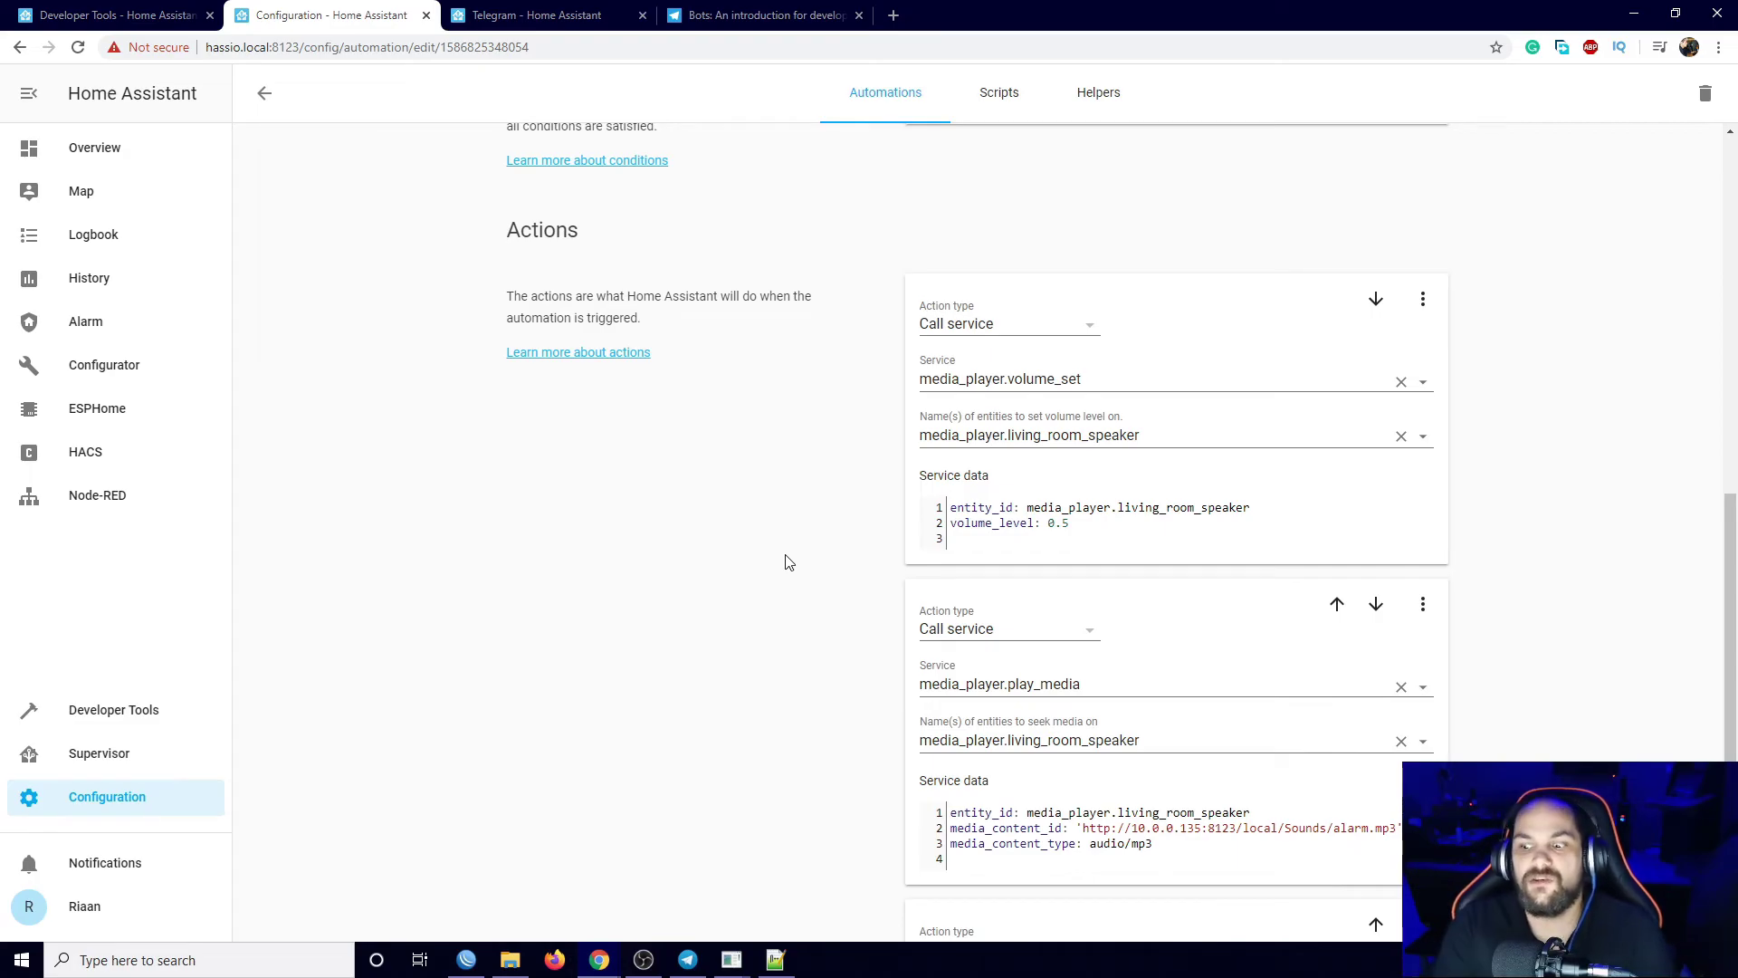
{"action": "scroll", "coordinate": [785, 553], "scroll_direction": "down", "scroll_amount": 2}
{"action": "left_click", "coordinate": [1083, 748]}
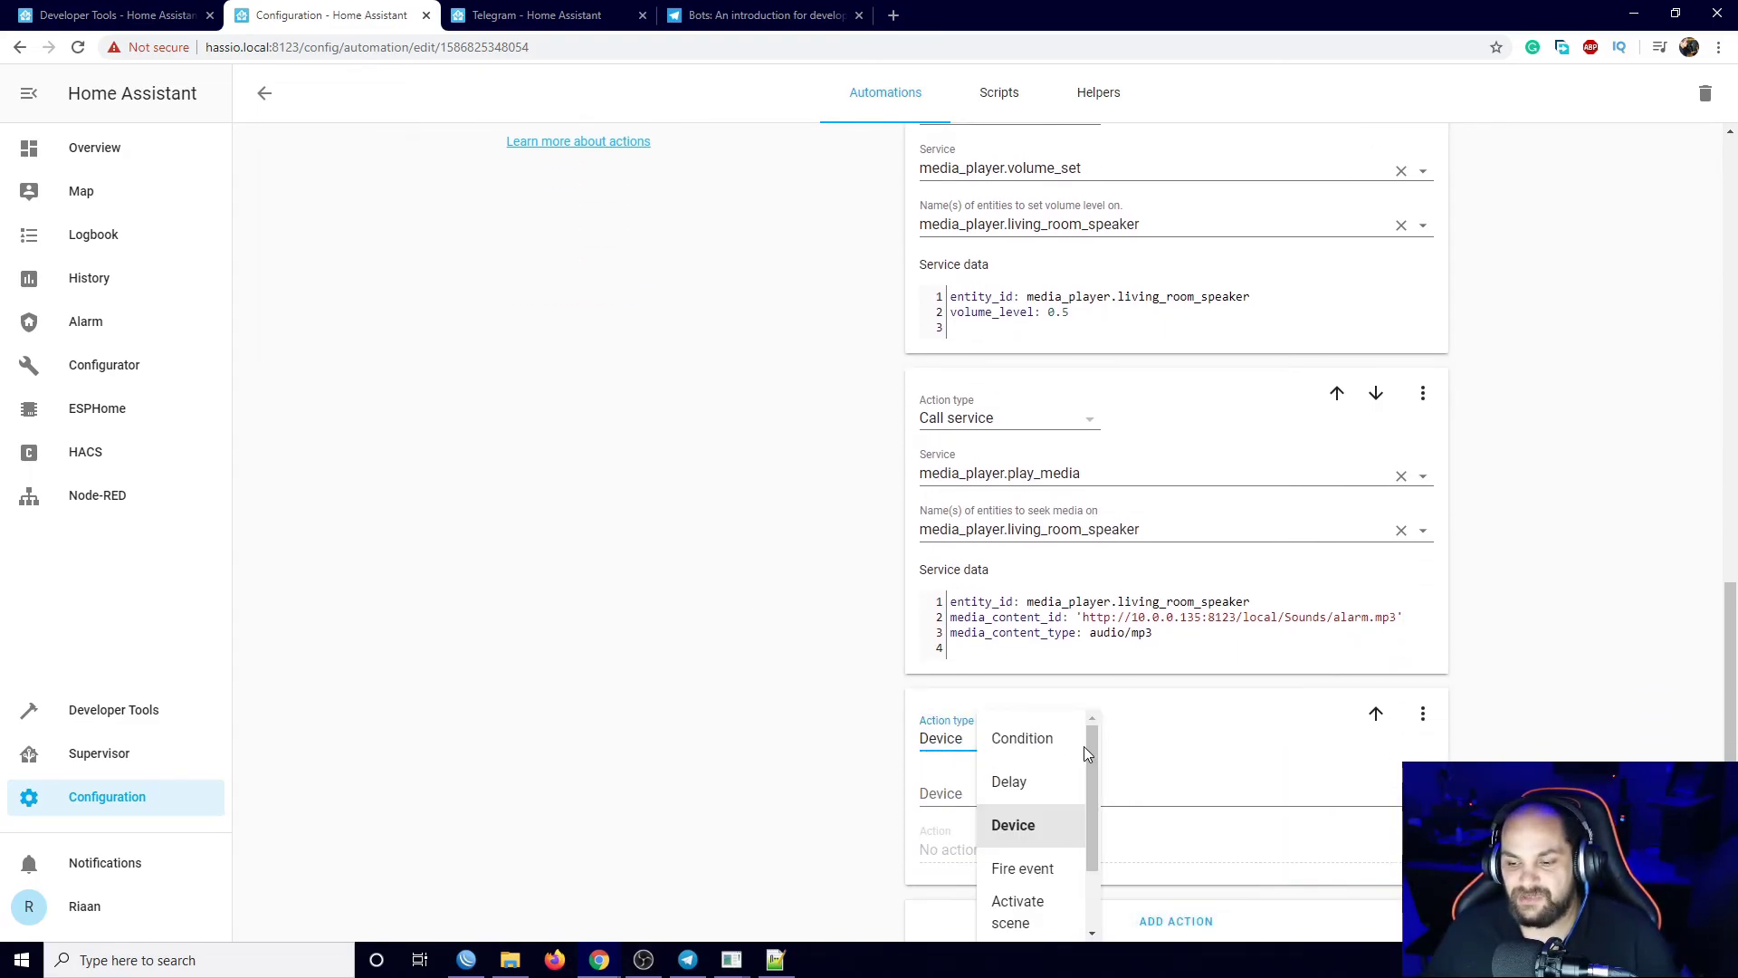
{"action": "scroll", "coordinate": [1032, 867], "scroll_direction": "down", "scroll_amount": 1}
{"action": "left_click", "coordinate": [1032, 870]}
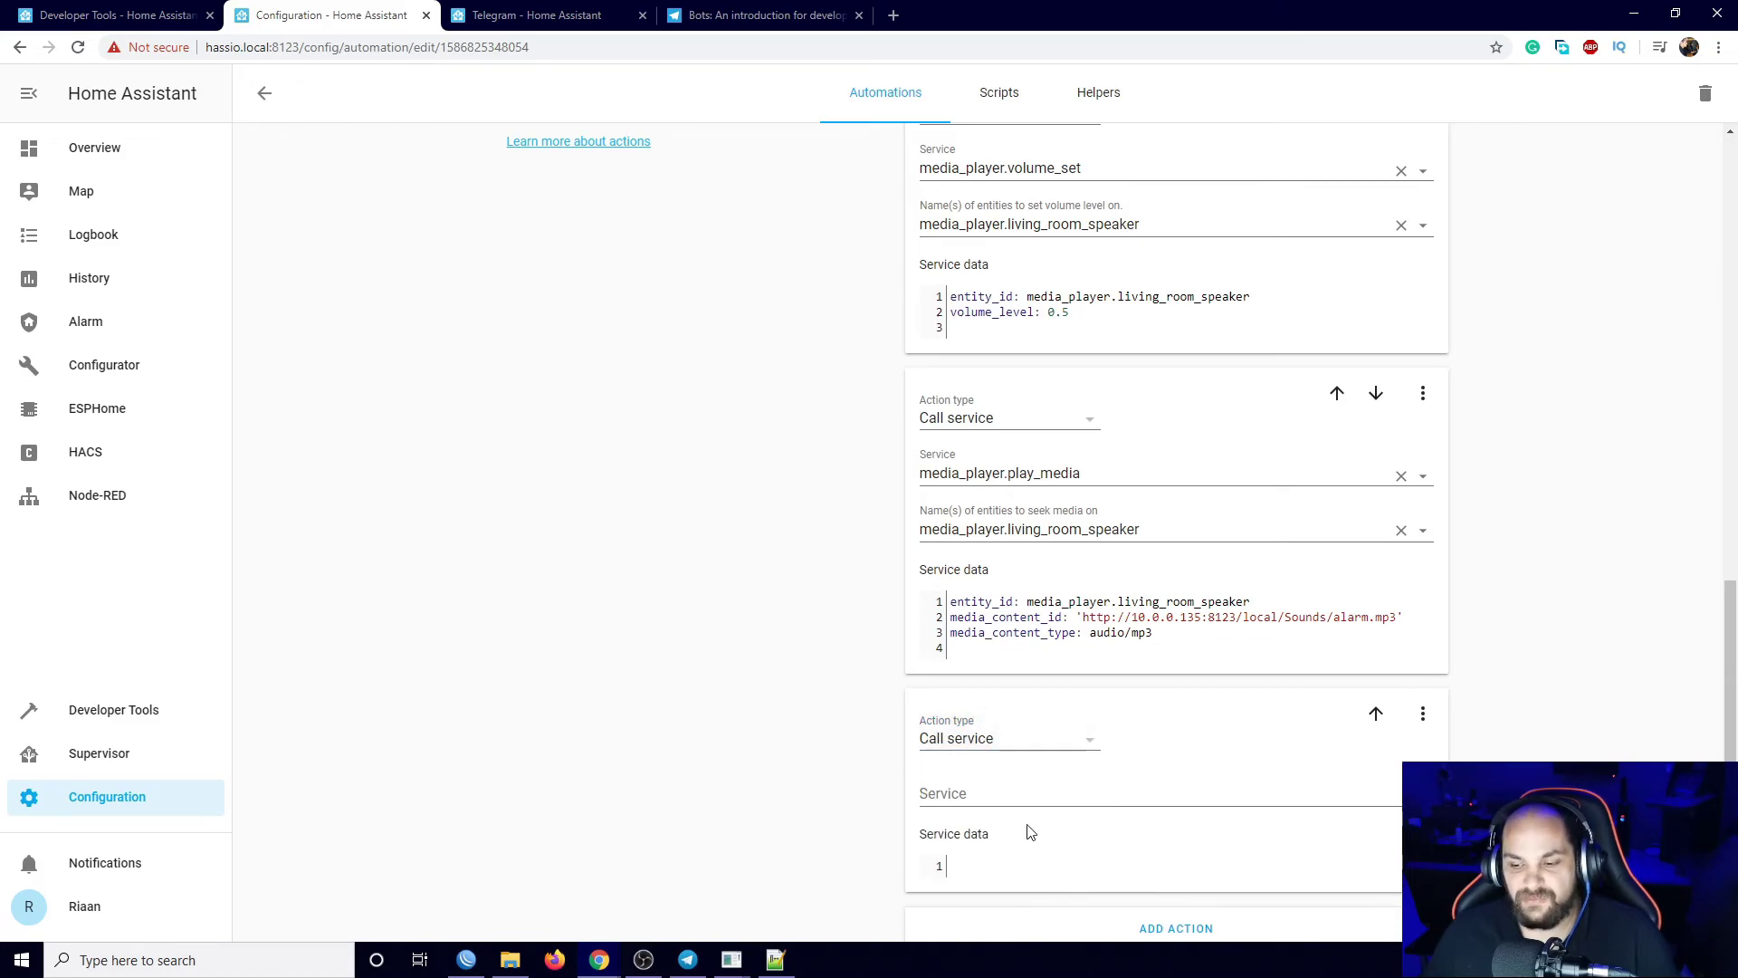
{"action": "left_click", "coordinate": [1011, 794]}
{"action": "type", "text": "tele"}
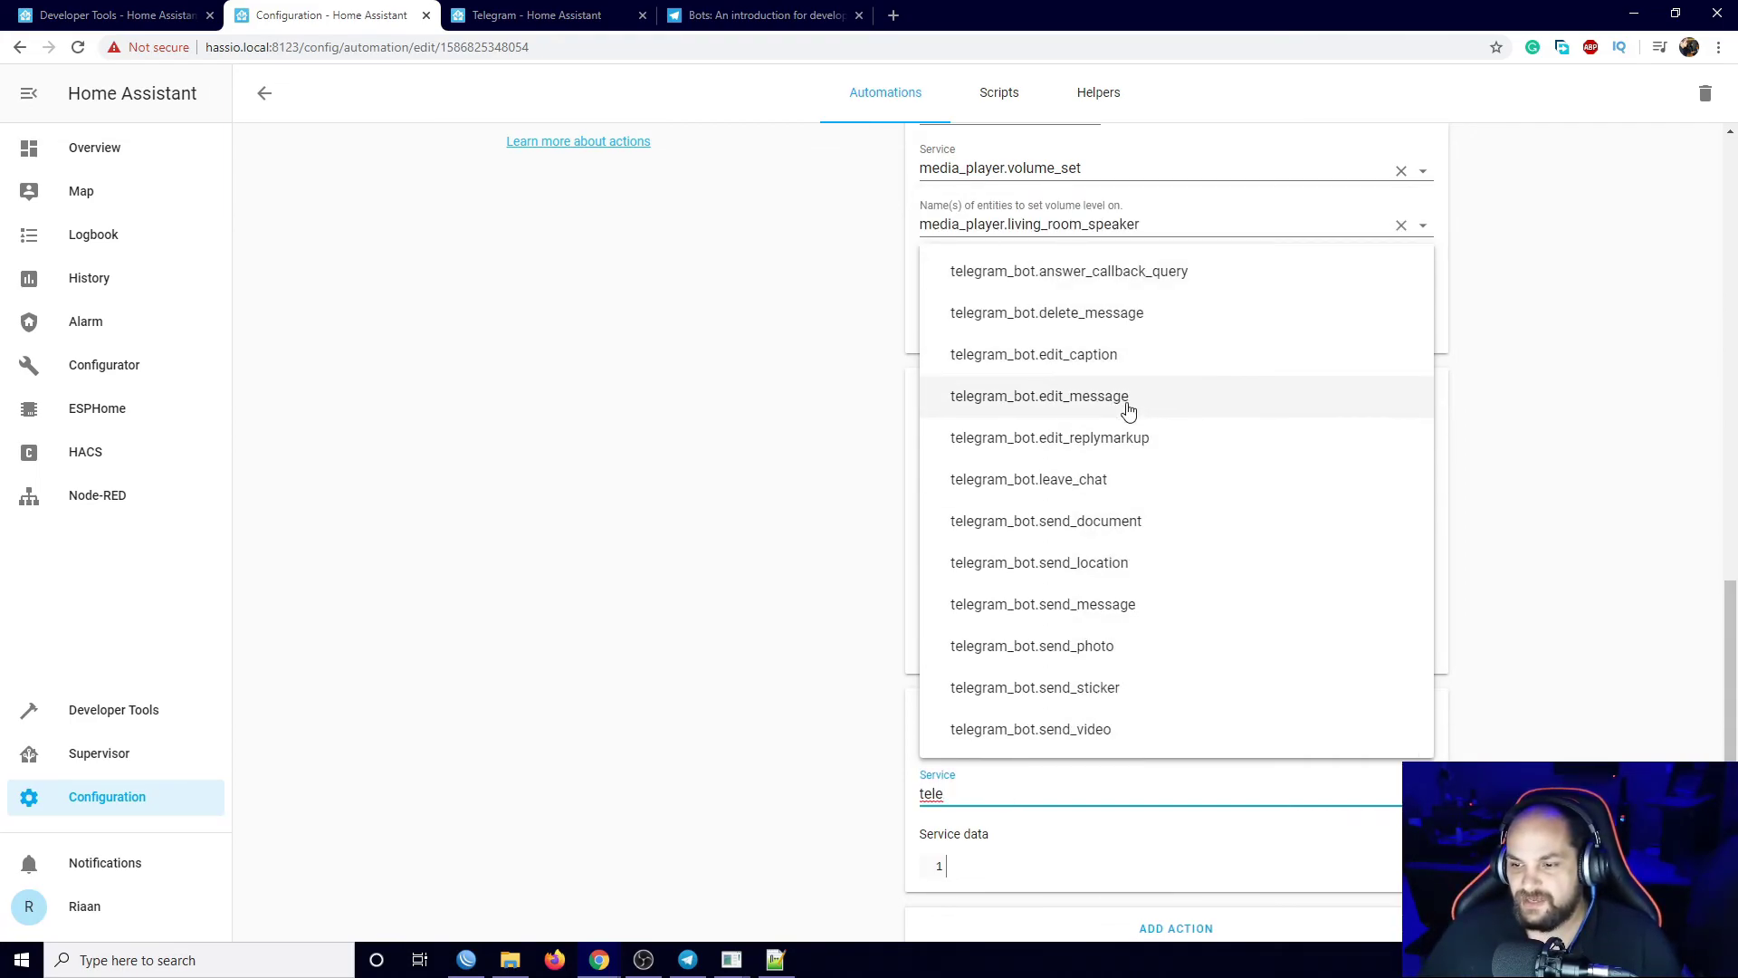
{"action": "left_click", "coordinate": [1115, 605]}
Fill in the Telegram action's service data with message "The alarm triggerd" and title "alarm".
{"action": "left_click", "coordinate": [998, 865]}
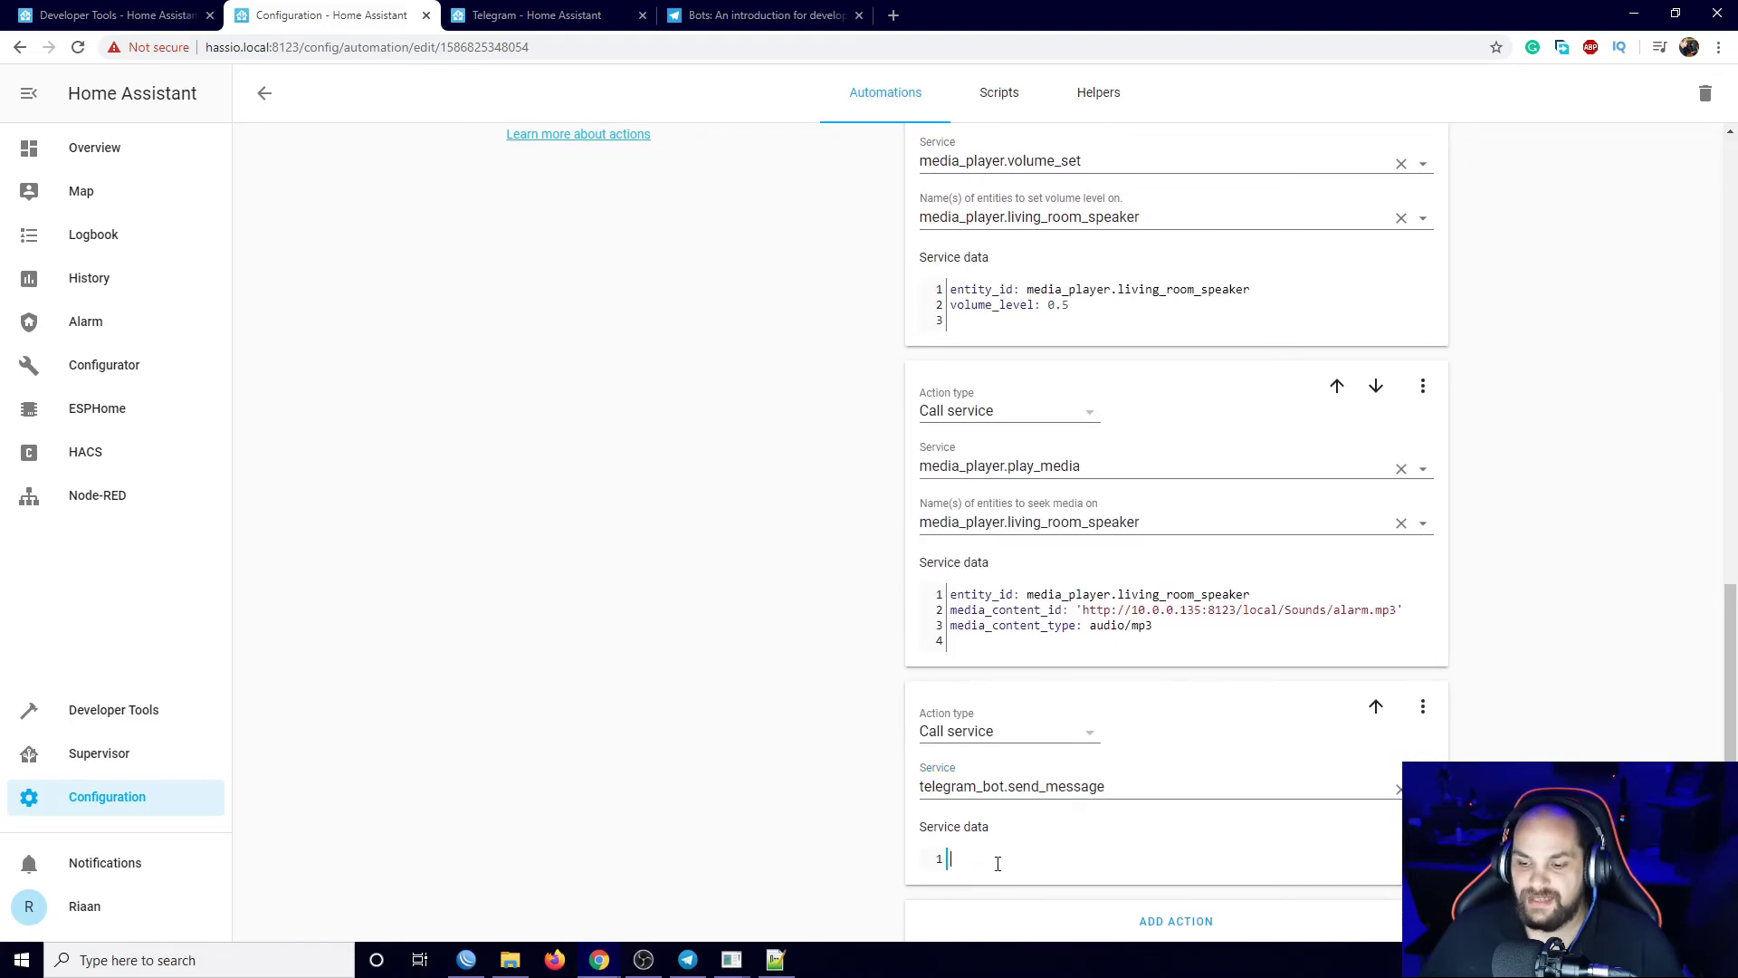
{"action": "type", "text": "message: The bedroom window is open title: window open"}
{"action": "left_click_drag", "start_coordinate": [1197, 859], "coordinate": [994, 880]}
{"action": "left_click", "coordinate": [1054, 874]}
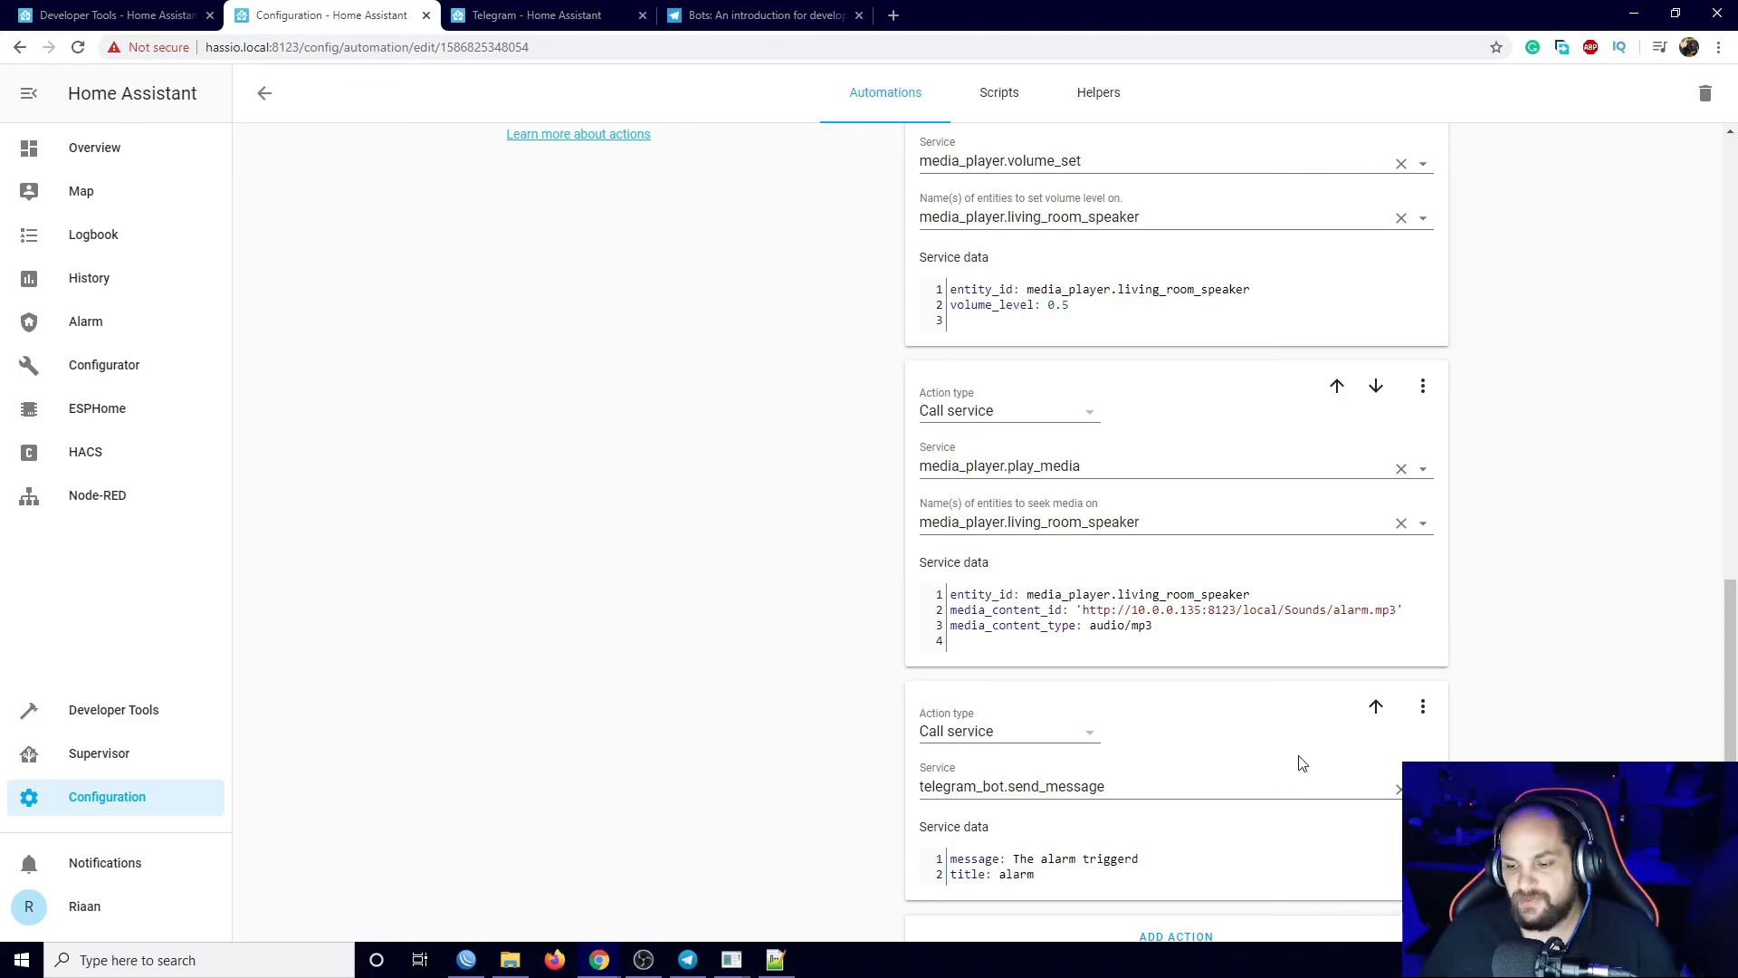
{"action": "key", "text": "Return"}
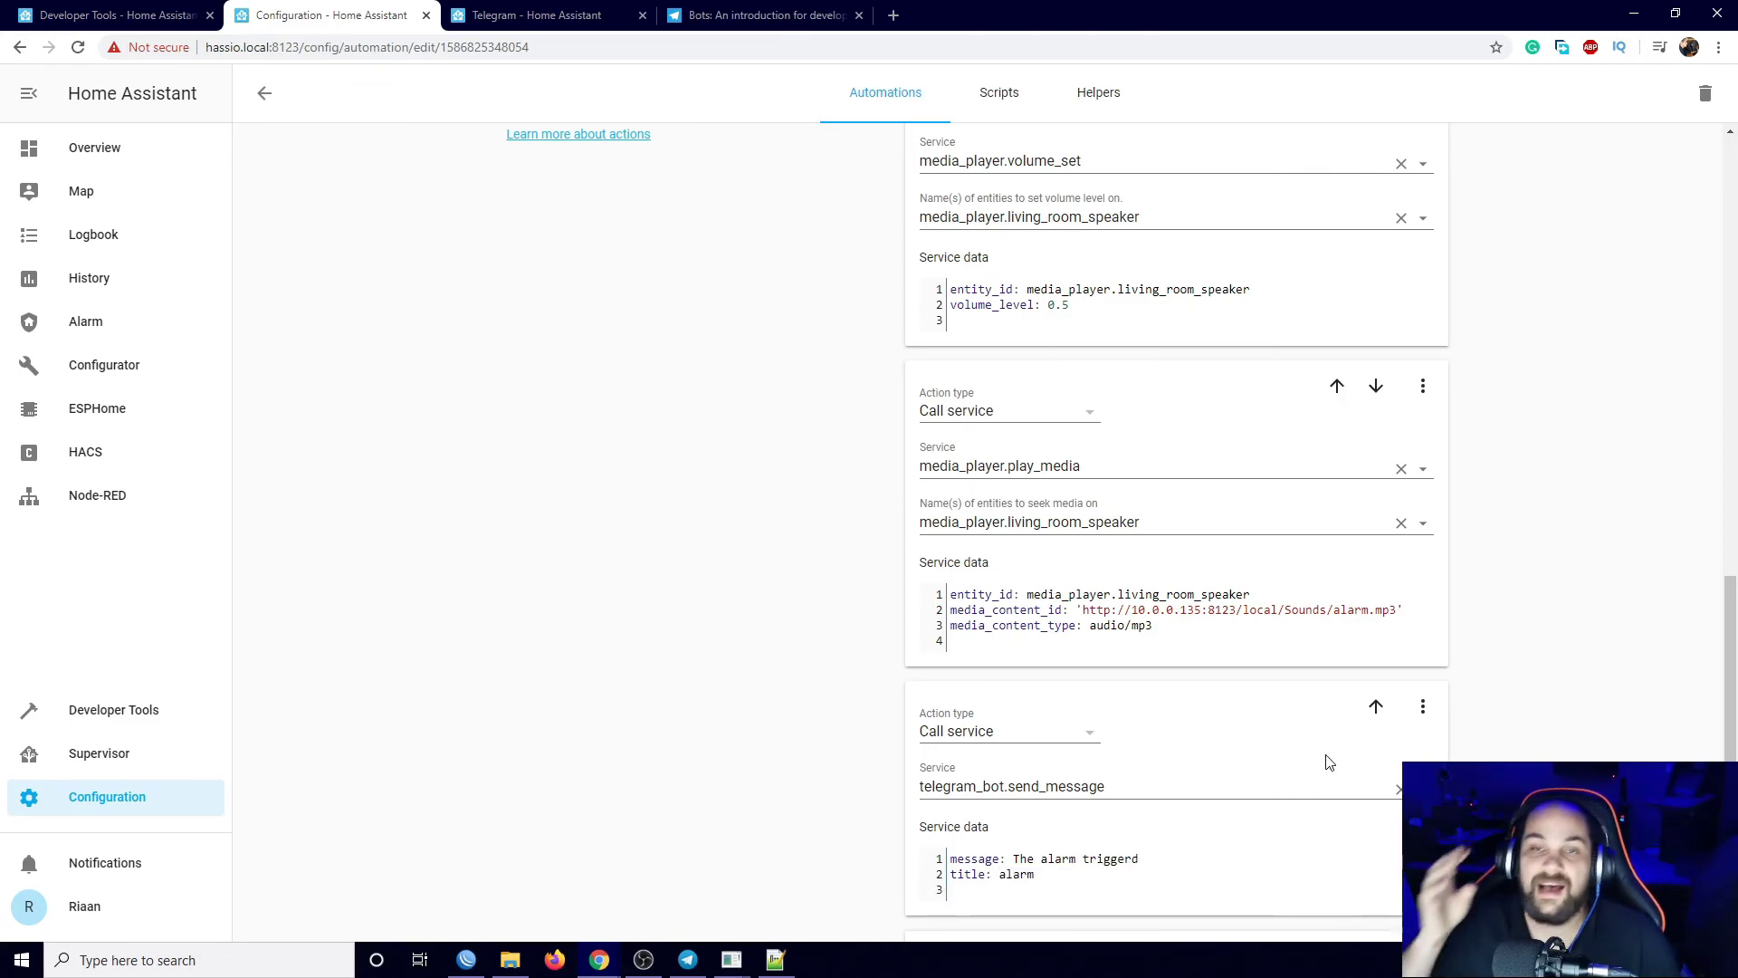